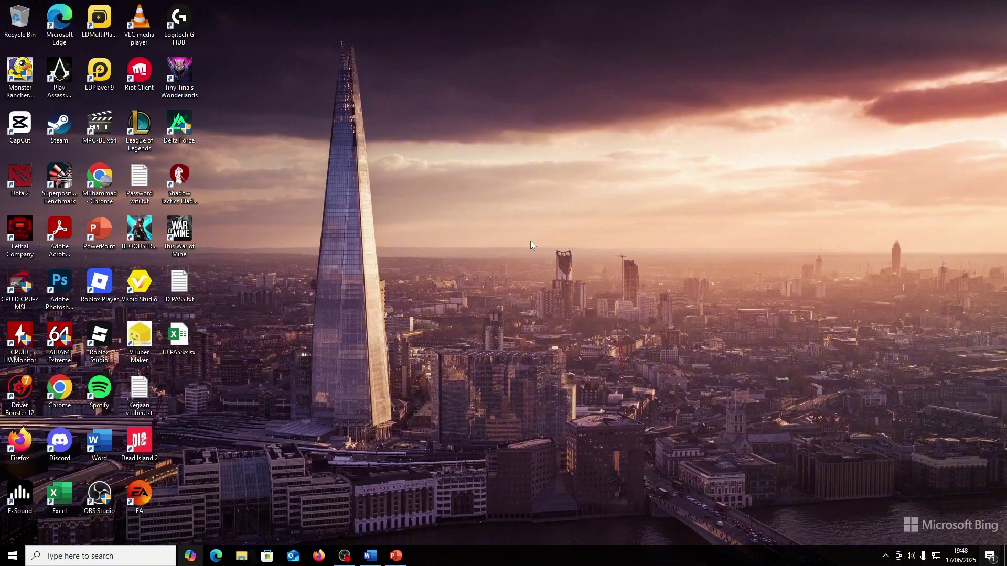
- Launch Chrome, search 'SEMPLS TRIAL' and open the SmartPLS 4 free trial result
{"action": "double_click", "coordinate": [54, 387]}
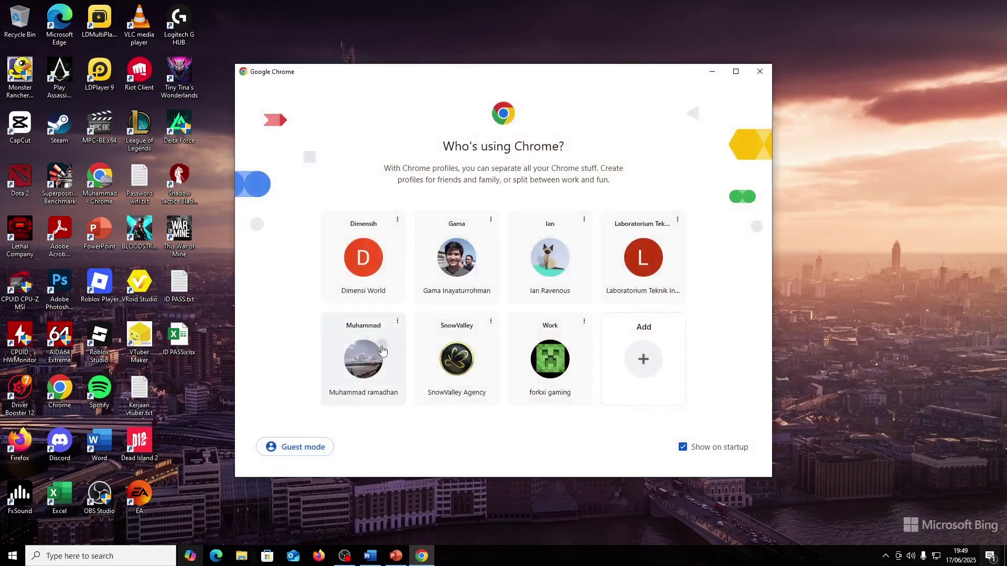
{"action": "left_click", "coordinate": [377, 347]}
{"action": "type", "text": "SE"}
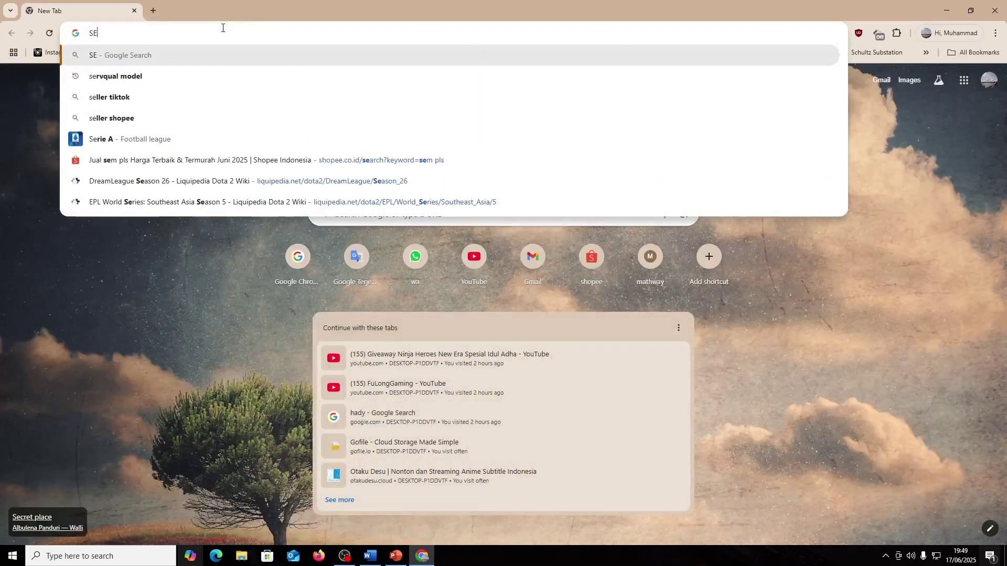
{"action": "type", "text": "MPLS TRIAL"}
{"action": "key", "text": "Return"}
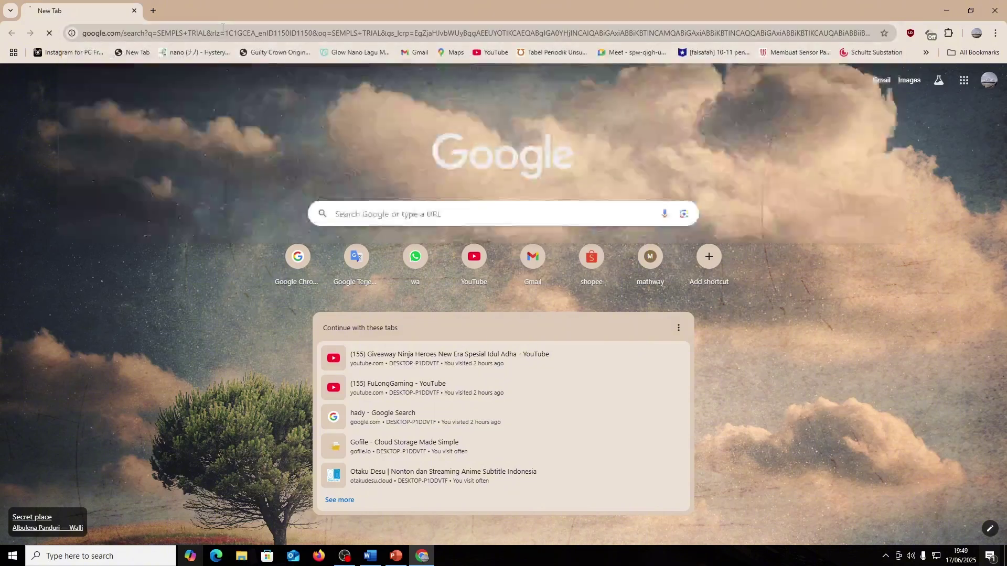
{"action": "left_click", "coordinate": [176, 223]}
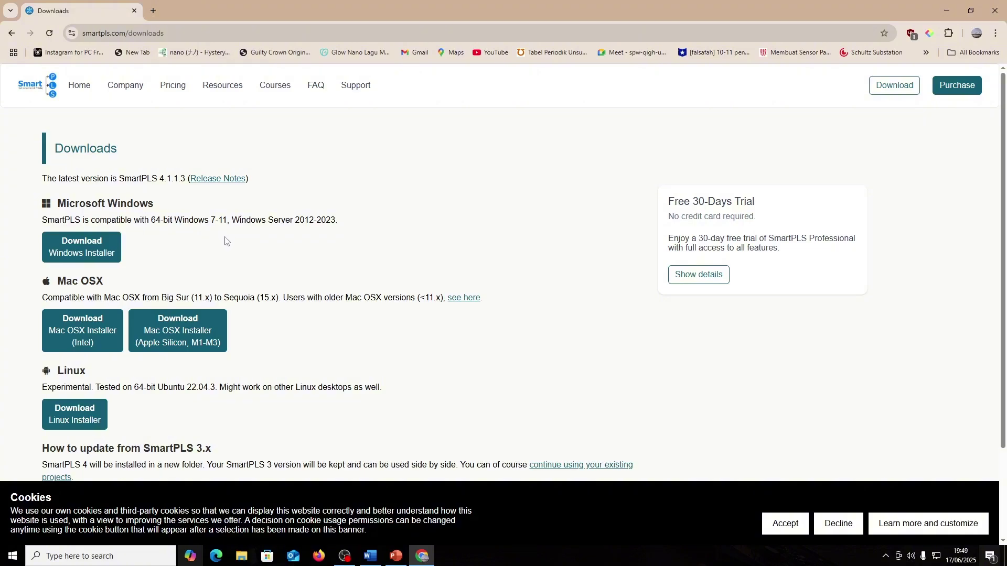
- Download the SmartPLS 4 Windows installer and save it to Downloads
{"action": "scroll", "coordinate": [202, 245], "scroll_direction": "down", "scroll_amount": 1}
{"action": "scroll", "coordinate": [157, 240], "scroll_direction": "up", "scroll_amount": 1}
{"action": "left_click", "coordinate": [118, 250]}
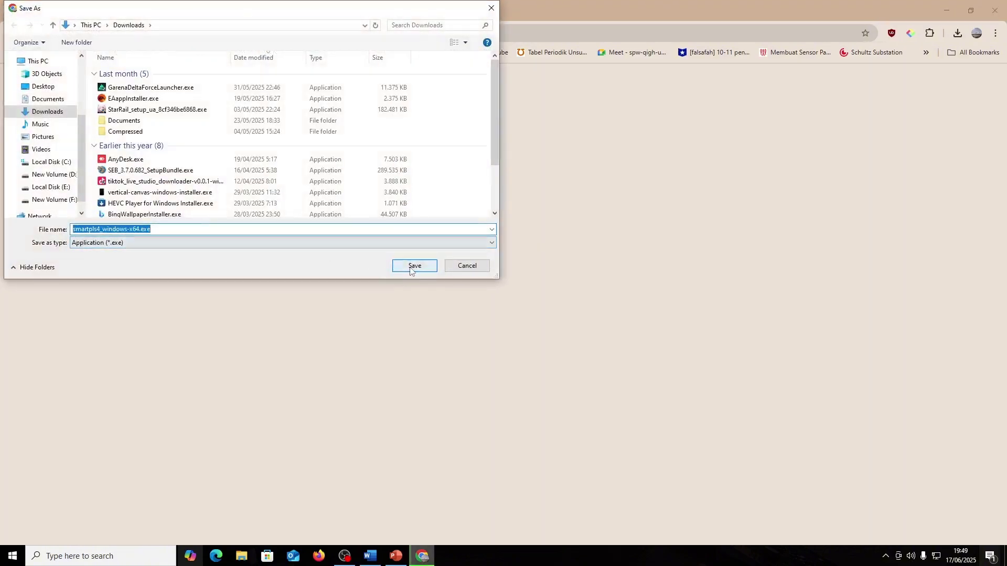
{"action": "left_click", "coordinate": [411, 267]}
- Set the installer to open when done and view the full download history
{"action": "left_click", "coordinate": [958, 34]}
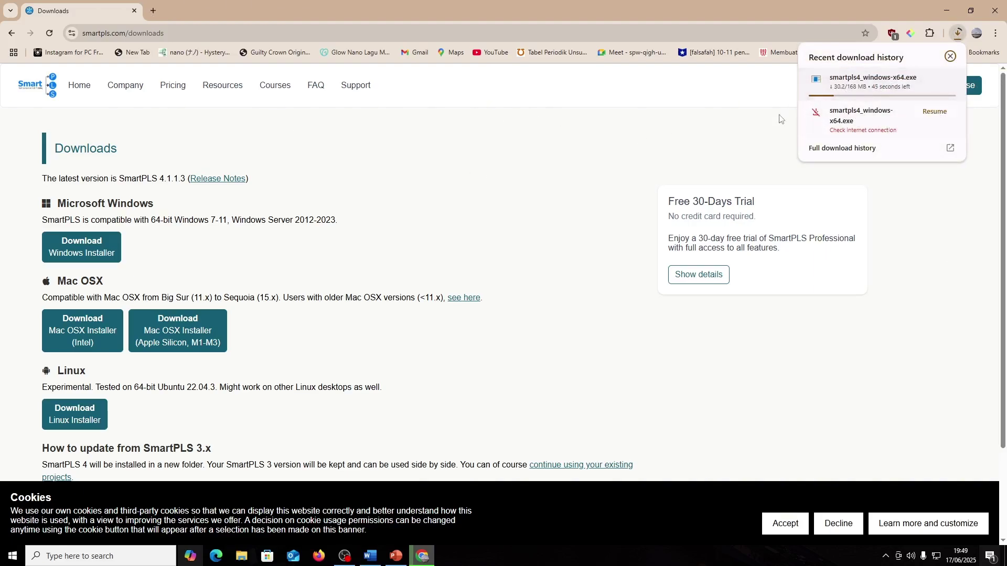
{"action": "left_click", "coordinate": [887, 84]}
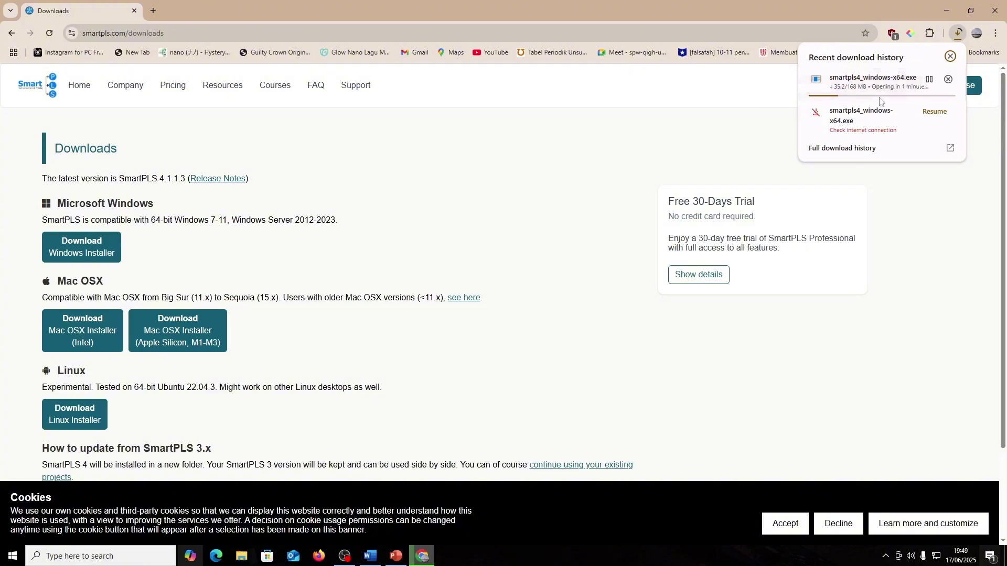
{"action": "left_click", "coordinate": [911, 149]}
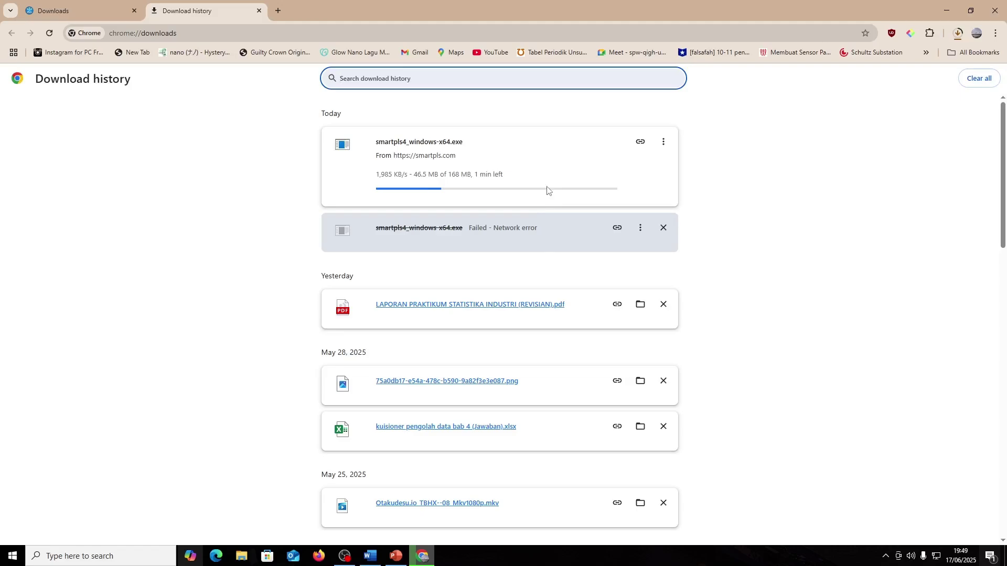
{"action": "mouse_move", "coordinate": [400, 561]}
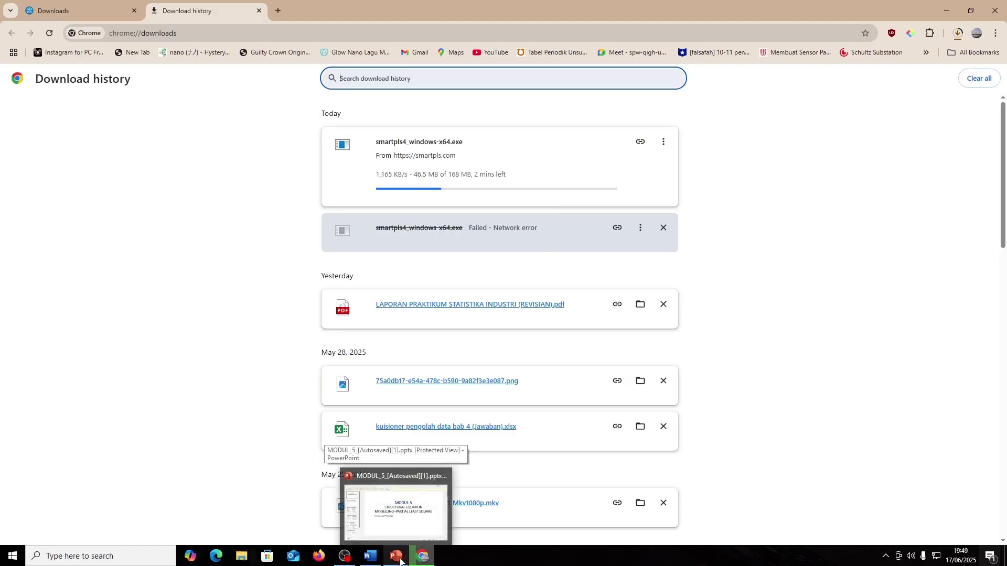
- Bring up the MODUL 5 presentation and review slides 1 to 4
{"action": "left_click", "coordinate": [392, 560]}
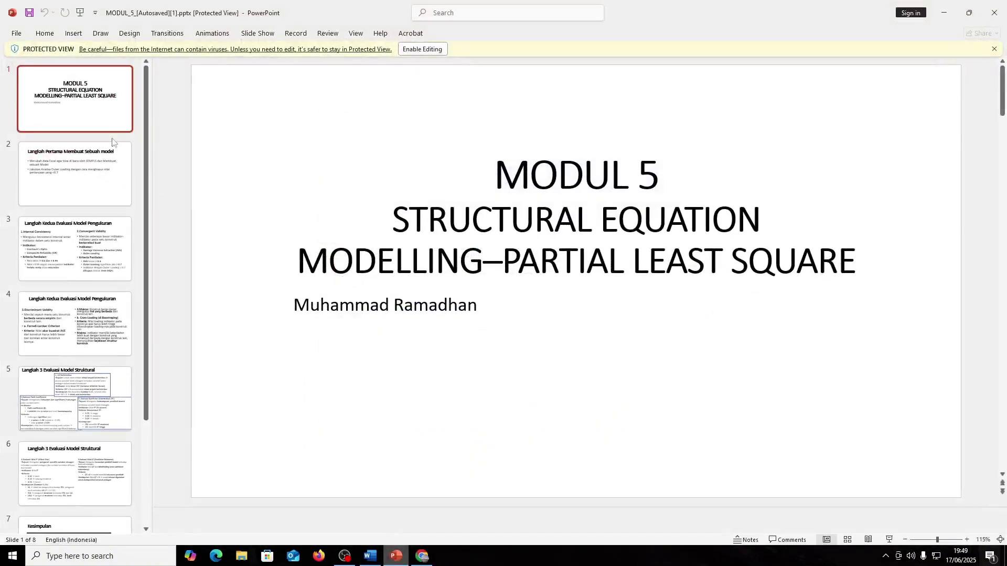
{"action": "left_click", "coordinate": [105, 119]}
{"action": "left_click", "coordinate": [123, 161]}
{"action": "left_click", "coordinate": [89, 115]}
{"action": "left_click", "coordinate": [91, 173]}
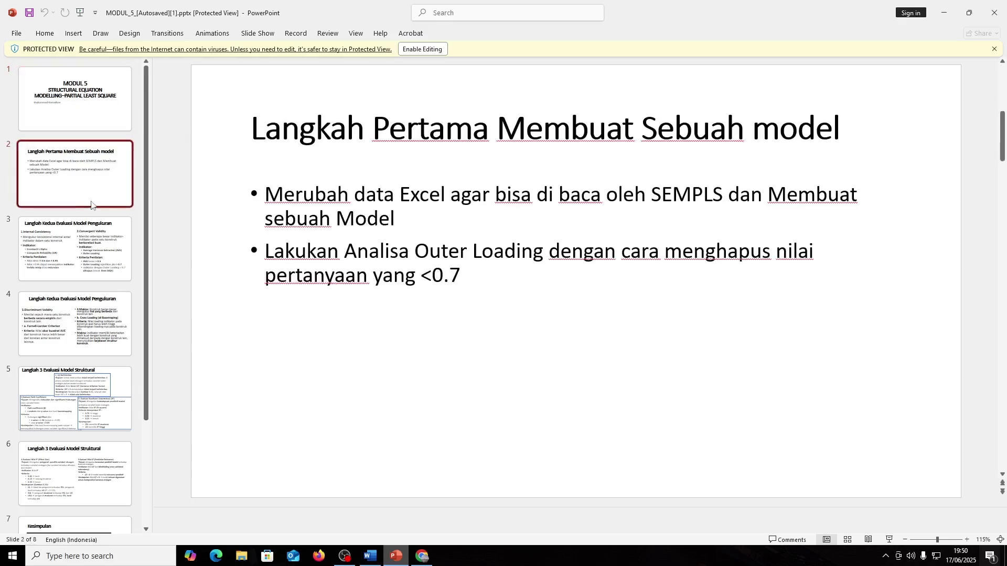
{"action": "left_click", "coordinate": [89, 105]}
{"action": "left_click", "coordinate": [91, 174]}
{"action": "left_click", "coordinate": [92, 247]}
{"action": "left_click", "coordinate": [94, 309]}
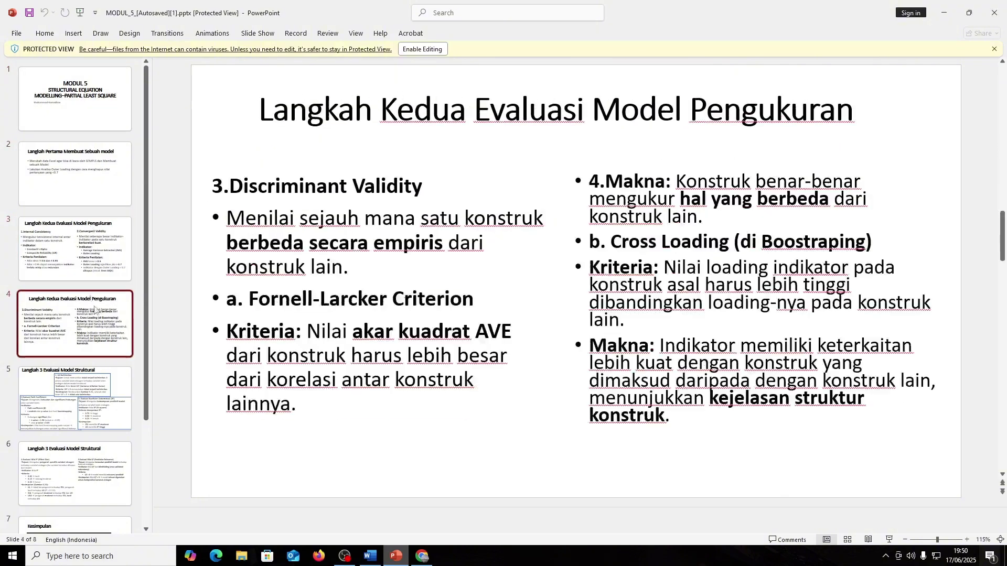
{"action": "left_click", "coordinate": [89, 176]}
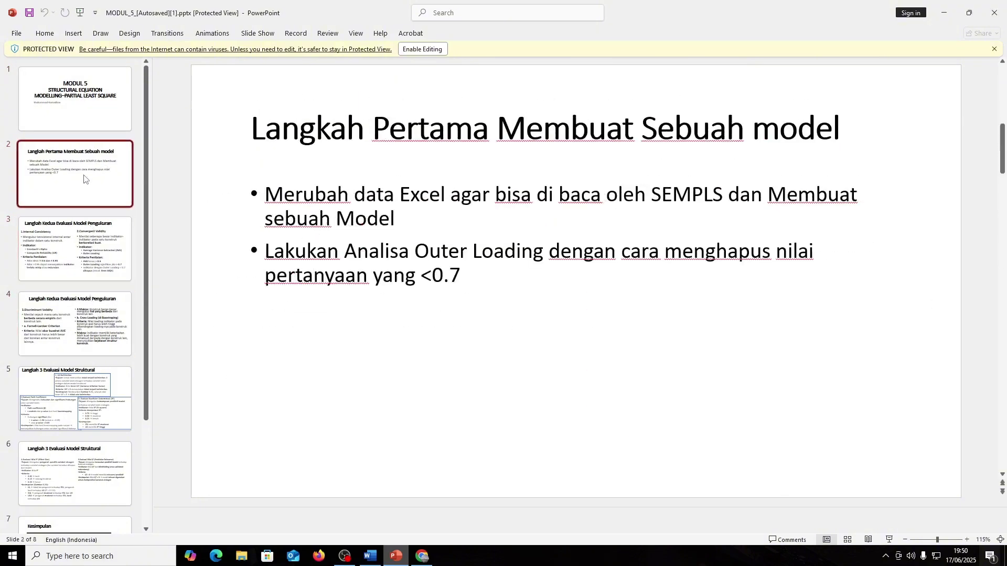
- Review slides 5, 6 and Kesimpulan, then return to the title slide
{"action": "left_click", "coordinate": [85, 429]}
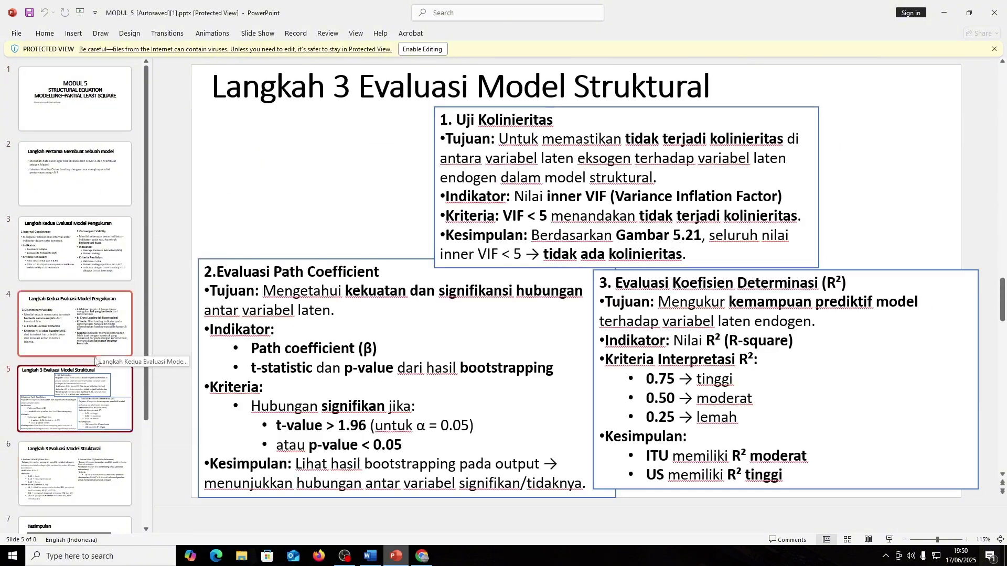
{"action": "scroll", "coordinate": [98, 360], "scroll_direction": "down", "scroll_amount": 1}
{"action": "left_click", "coordinate": [98, 424]}
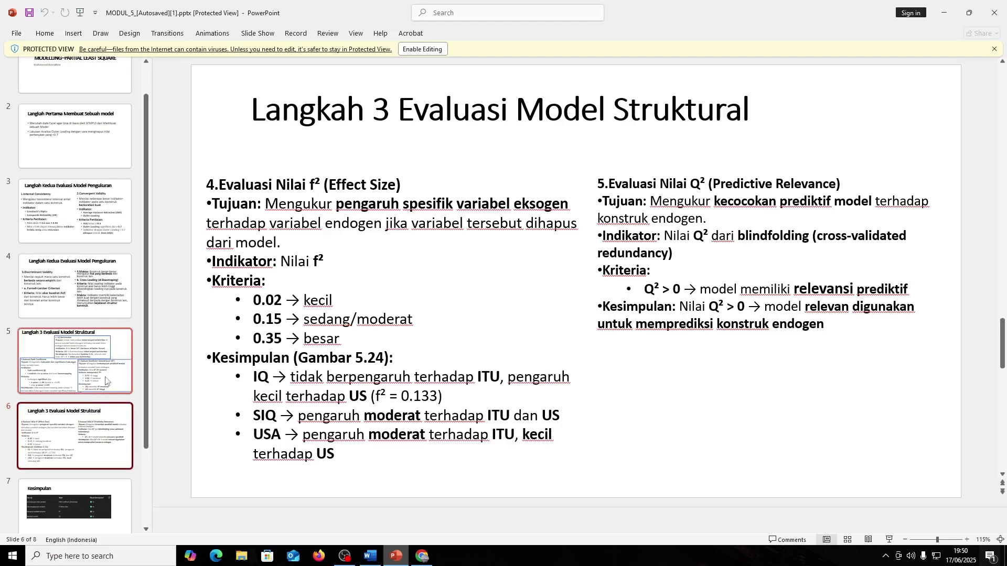
{"action": "left_click", "coordinate": [98, 339]}
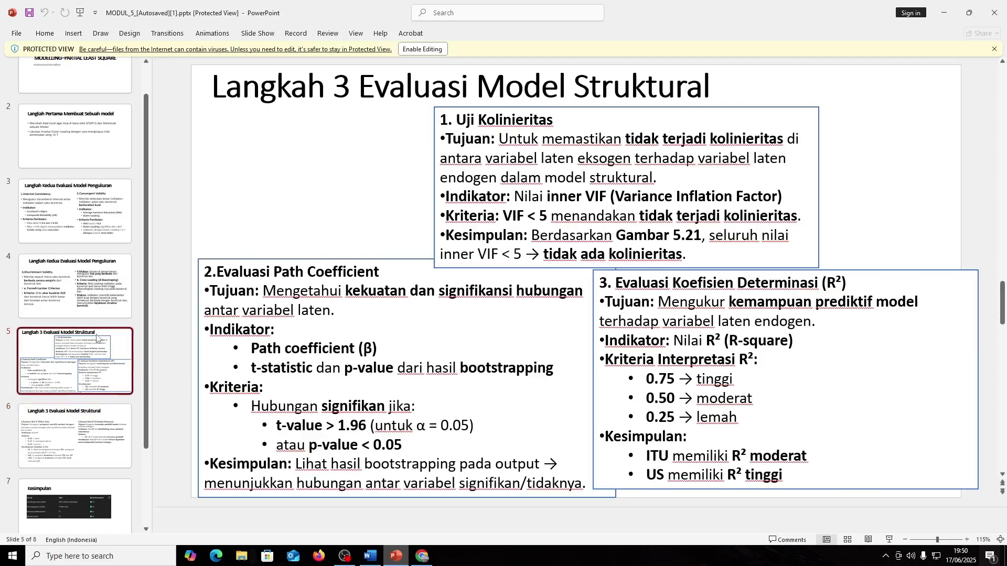
{"action": "left_click", "coordinate": [94, 404]}
{"action": "scroll", "coordinate": [89, 367], "scroll_direction": "down", "scroll_amount": 2}
{"action": "left_click", "coordinate": [79, 409]}
{"action": "scroll", "coordinate": [101, 95], "scroll_direction": "up", "scroll_amount": 3}
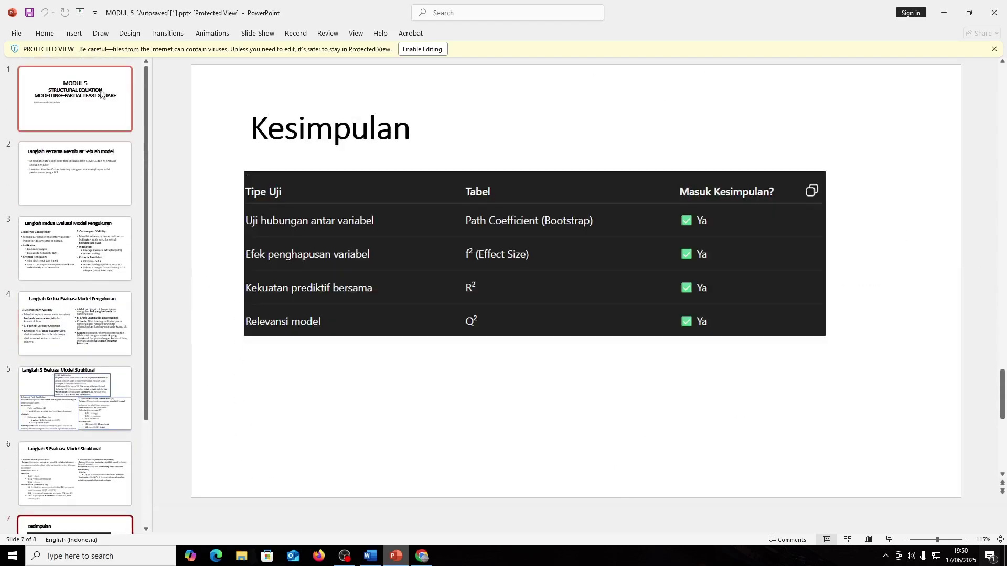
{"action": "left_click", "coordinate": [101, 95]}
- Retry the Windows installer download by opening its link in a new tab
{"action": "left_click", "coordinate": [944, 12]}
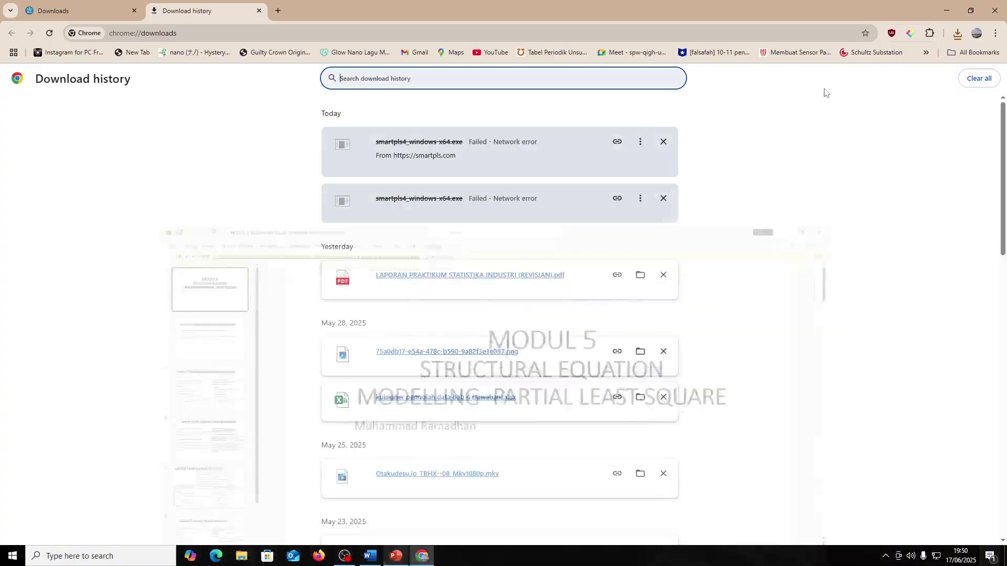
{"action": "key", "text": "alt"}
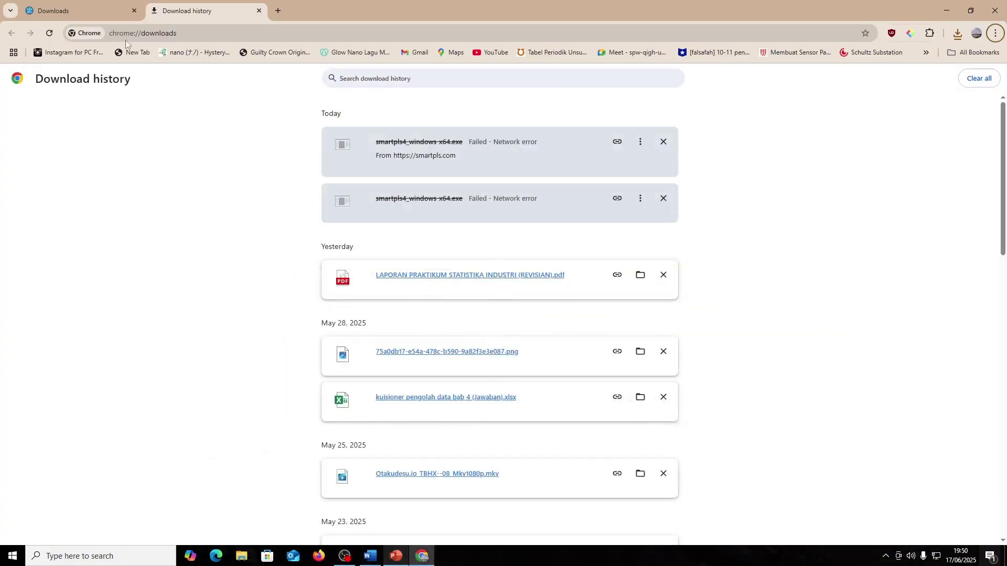
{"action": "left_click", "coordinate": [78, 11]}
{"action": "left_click", "coordinate": [259, 11]}
{"action": "right_click", "coordinate": [116, 246]}
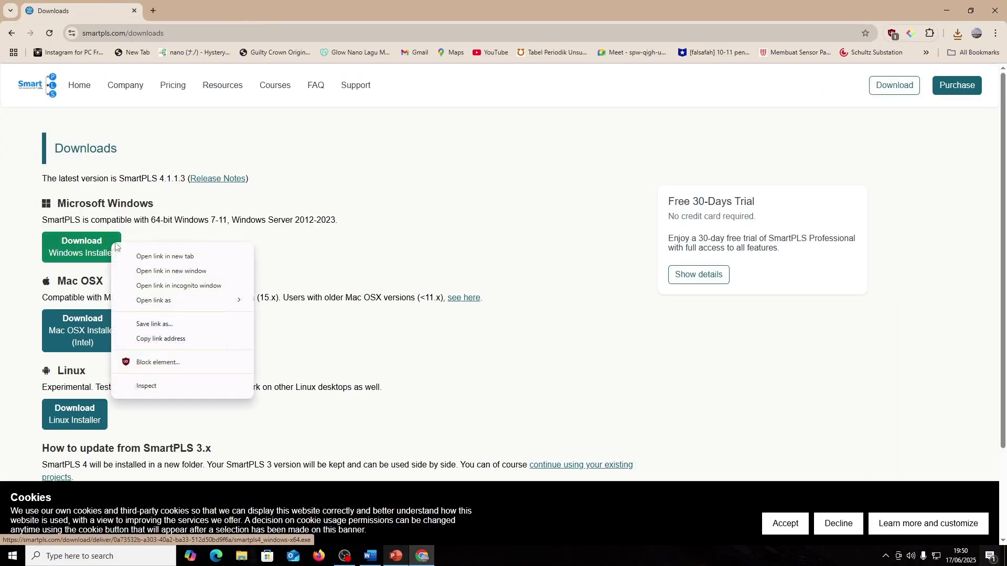
{"action": "left_click", "coordinate": [930, 33]}
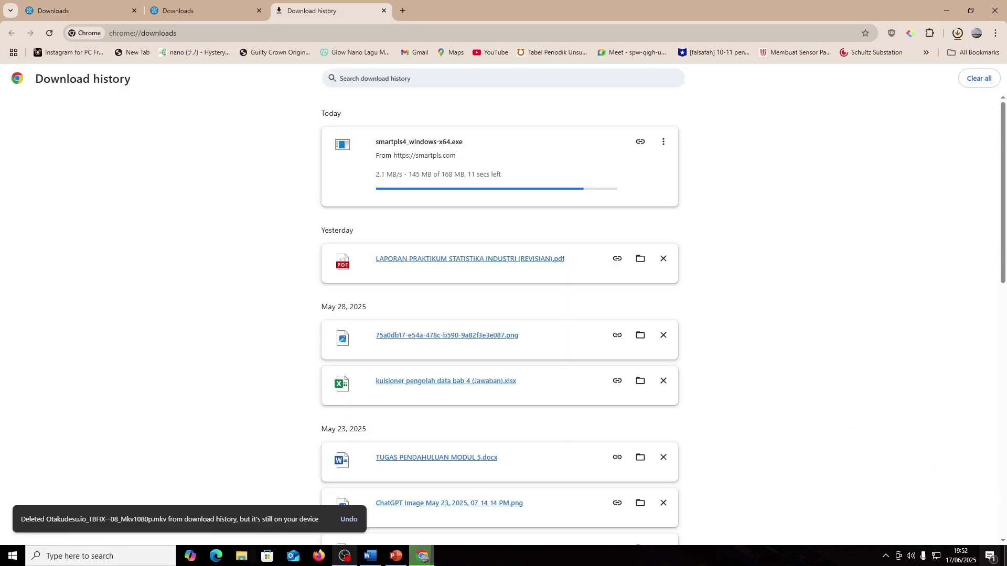
- Relaunch Chrome from the desktop using the Work profile
{"action": "key", "text": "super+d"}
{"action": "double_click", "coordinate": [99, 175]}
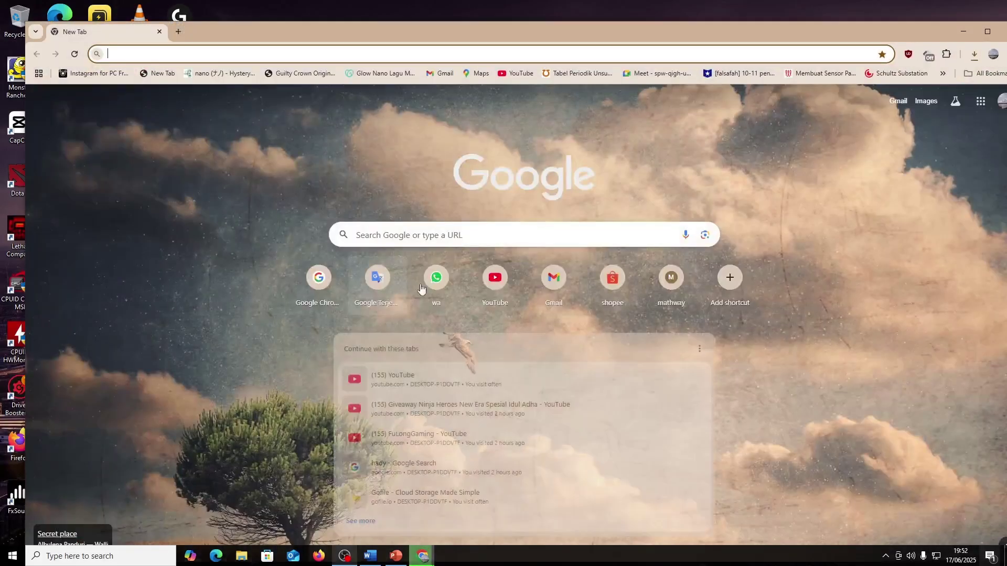
{"action": "left_click", "coordinate": [989, 31]}
{"action": "left_click", "coordinate": [921, 47]}
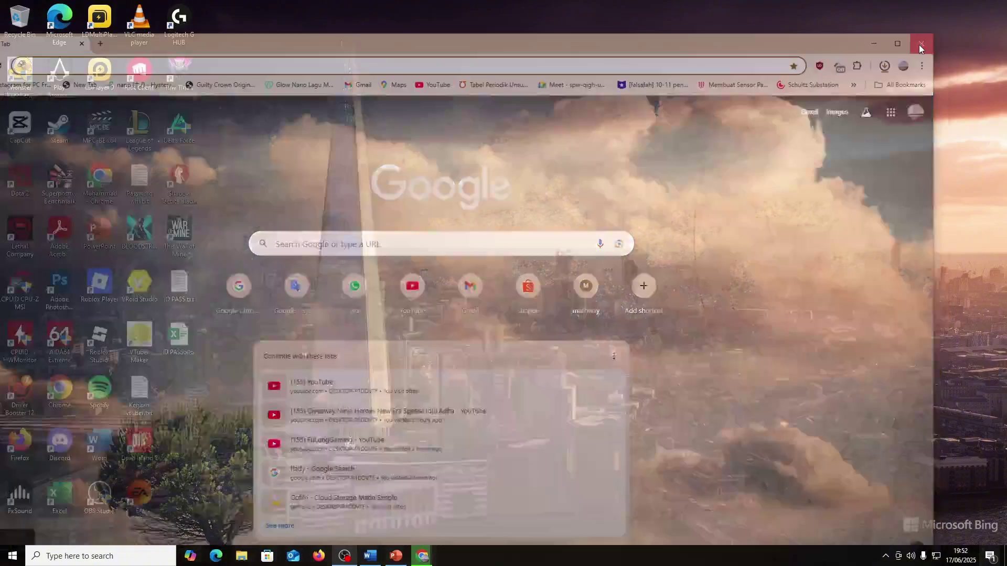
{"action": "double_click", "coordinate": [59, 391]}
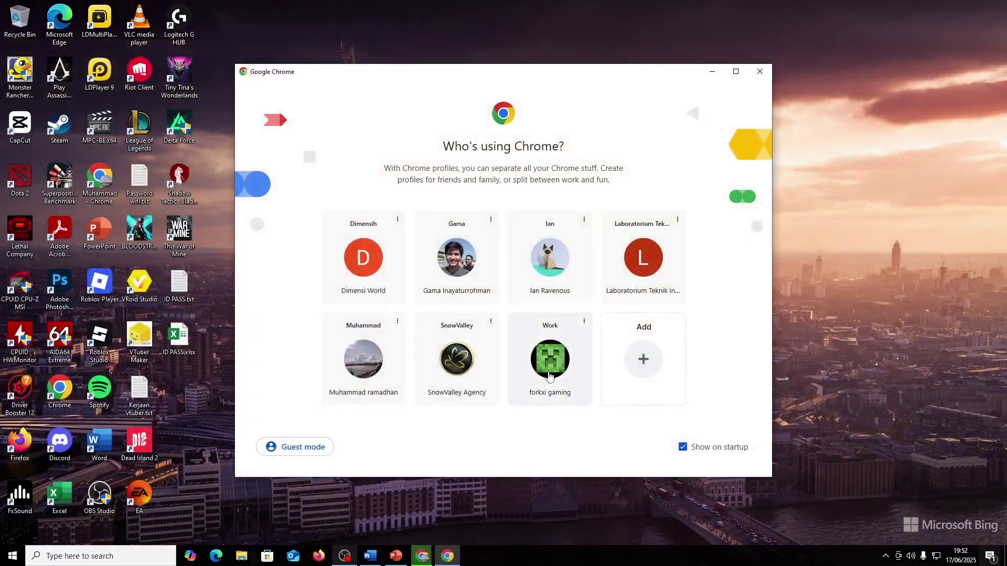
{"action": "left_click", "coordinate": [549, 374]}
- Select the account e-mail from the Google account card, then return to the download history
{"action": "left_click", "coordinate": [952, 56]}
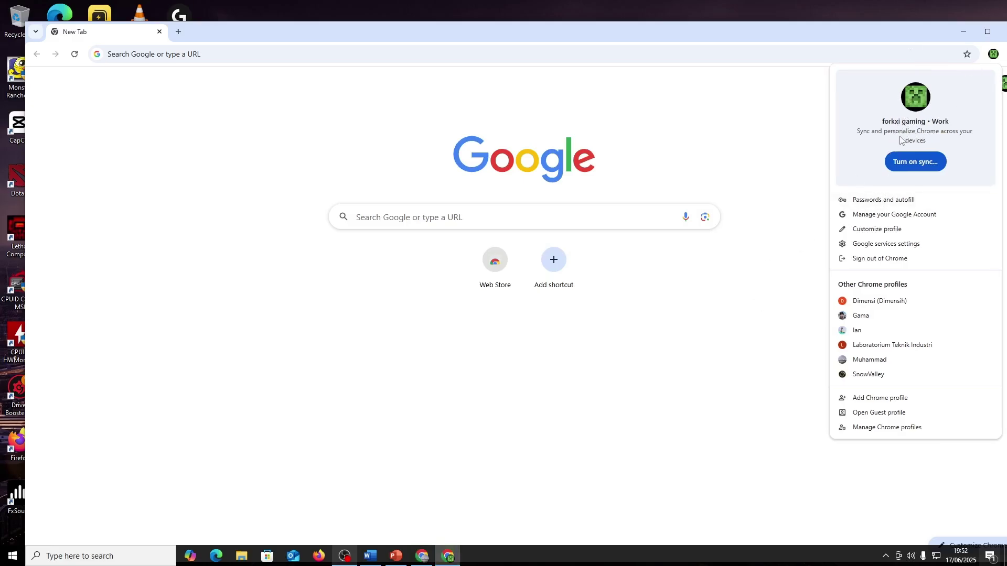
{"action": "left_click", "coordinate": [1002, 82]}
{"action": "left_click", "coordinate": [1002, 83]}
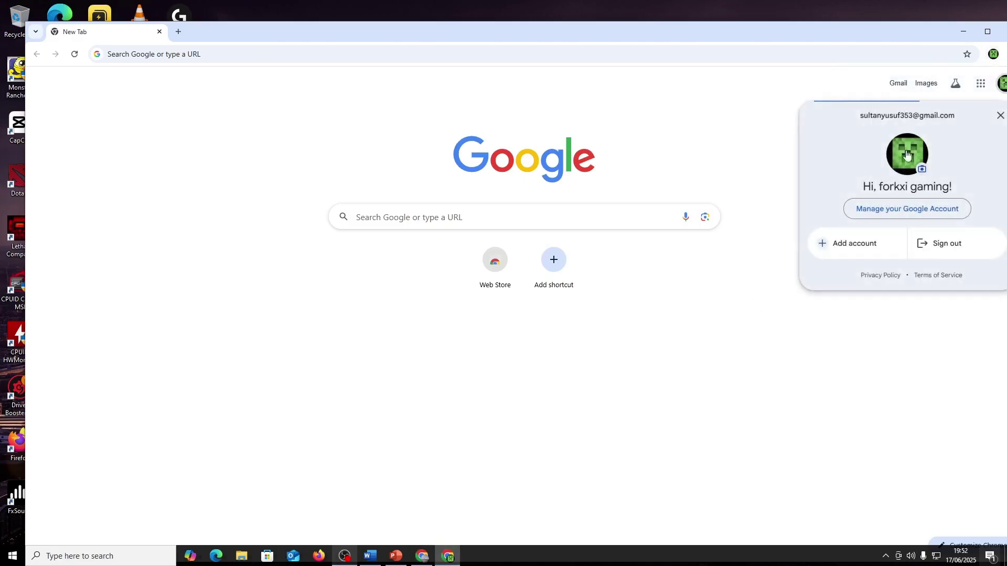
{"action": "left_click_drag", "start_coordinate": [859, 115], "coordinate": [983, 119]}
{"action": "key", "text": "ctrl+c"}
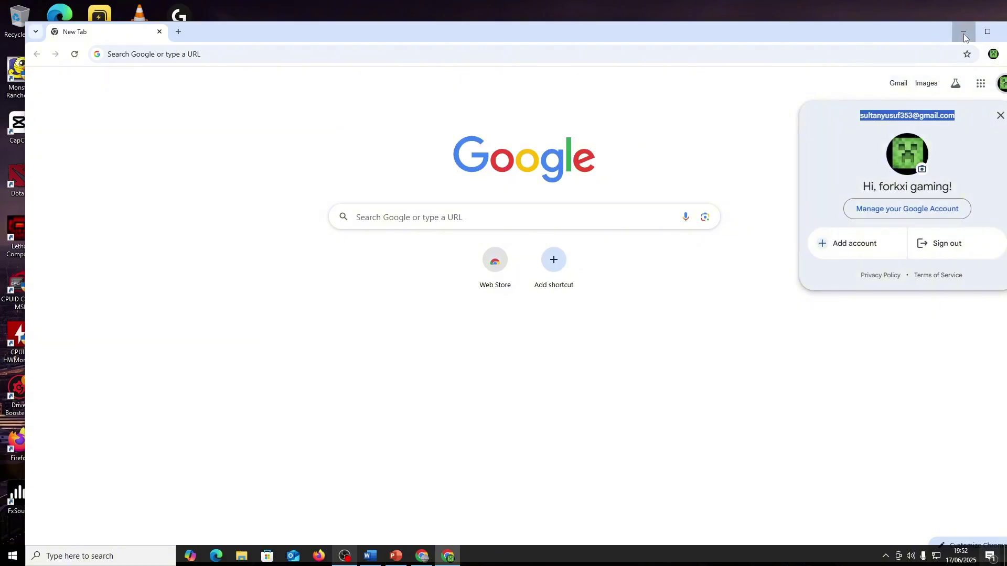
{"action": "key", "text": "alt+Tab"}
{"action": "left_click", "coordinate": [607, 161]}
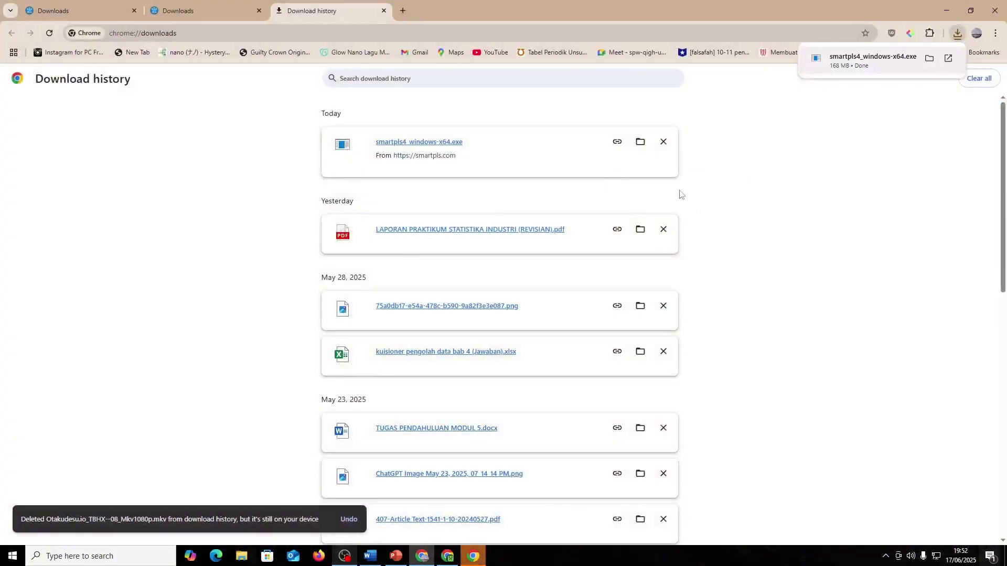
- Run smartpls4_windows-x64.exe and install into the default C:\Program Files\SmartPLS 4 folder
{"action": "left_click", "coordinate": [930, 59]}
{"action": "left_click", "coordinate": [943, 11]}
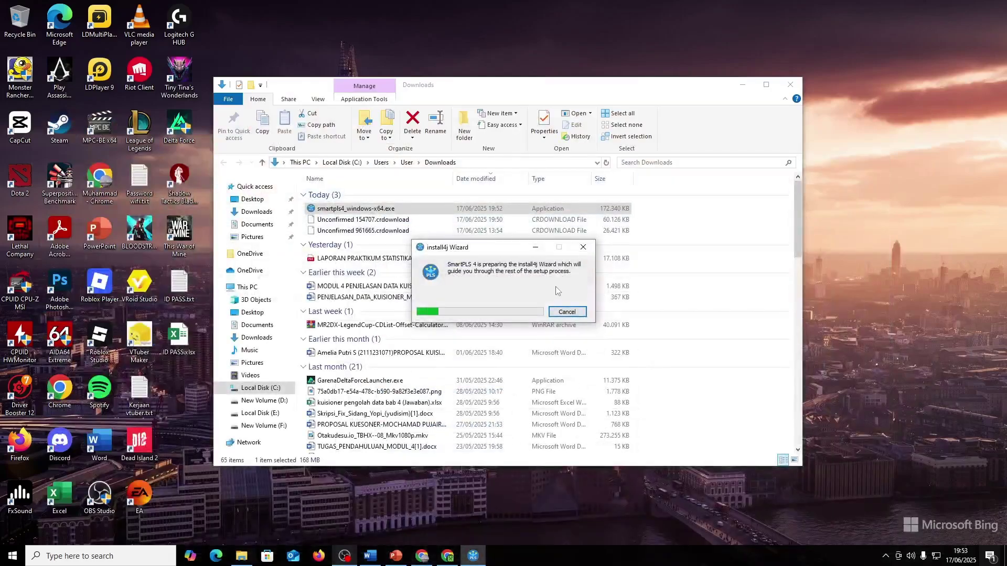
{"action": "left_click", "coordinate": [742, 85]}
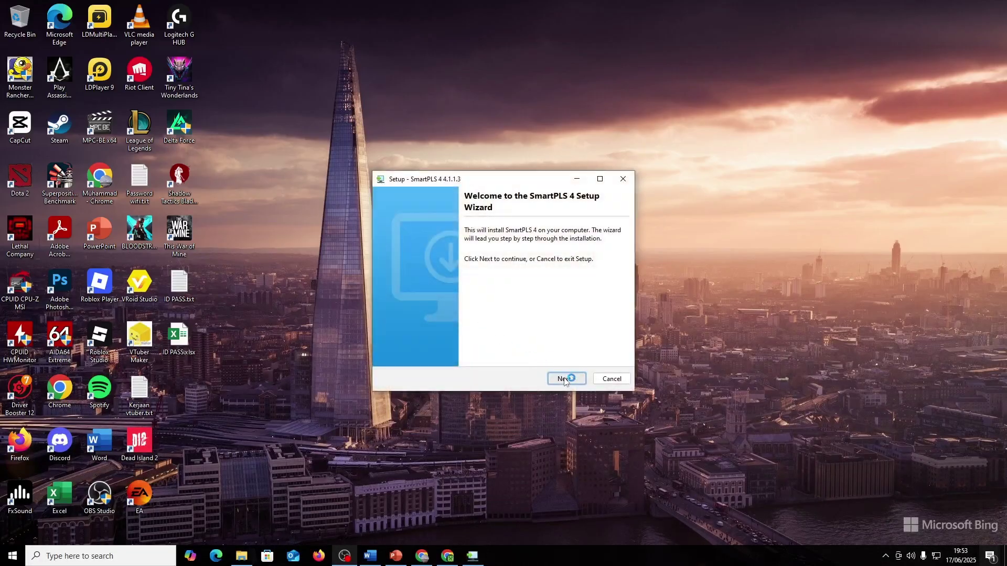
{"action": "left_click", "coordinate": [565, 379]}
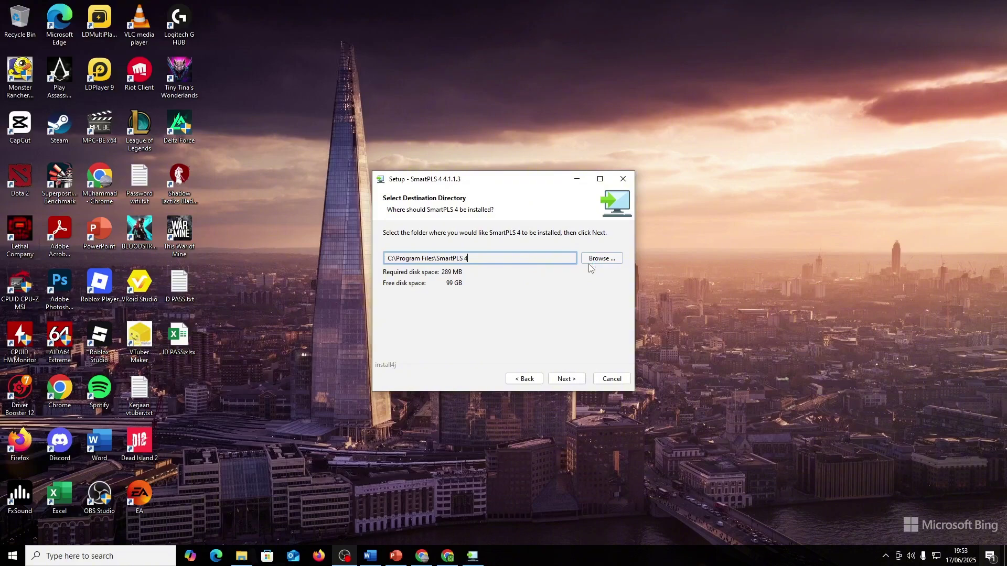
{"action": "left_click", "coordinate": [571, 381]}
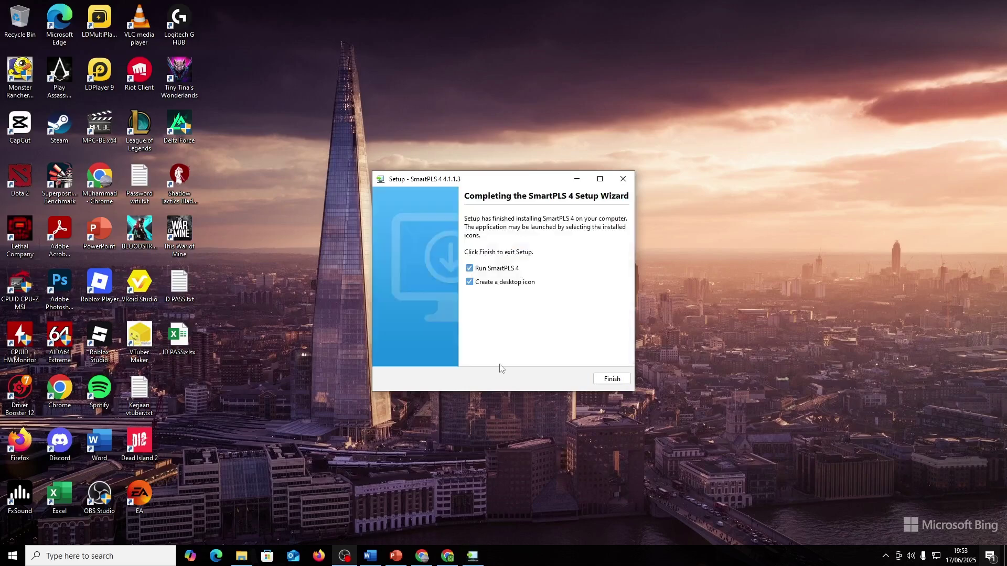
- Finish setup with Run SmartPLS 4 checked to launch the program
{"action": "left_click", "coordinate": [612, 379]}
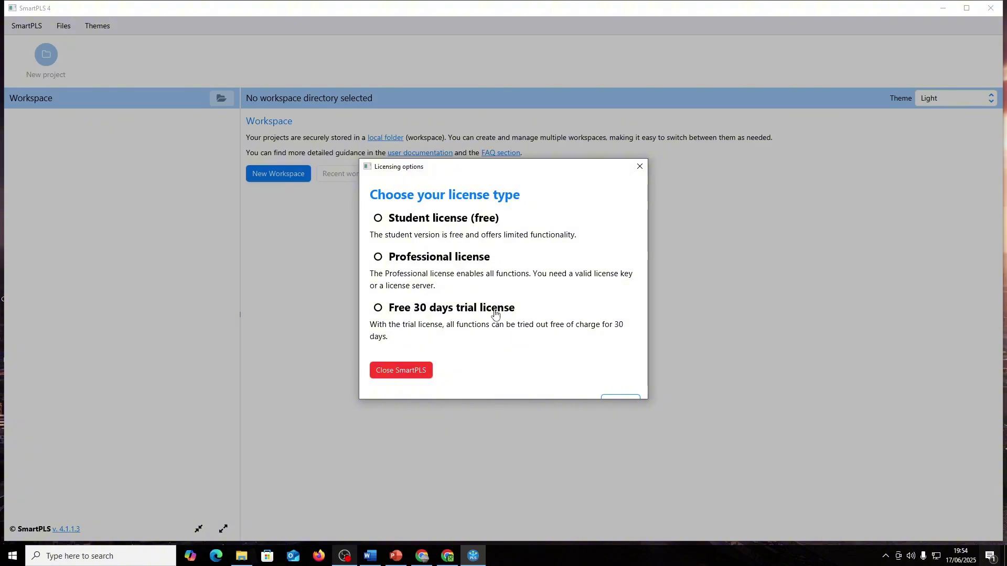
- Register for the free 30-day trial with an e-mail, first and last name
{"action": "left_click", "coordinate": [495, 310]}
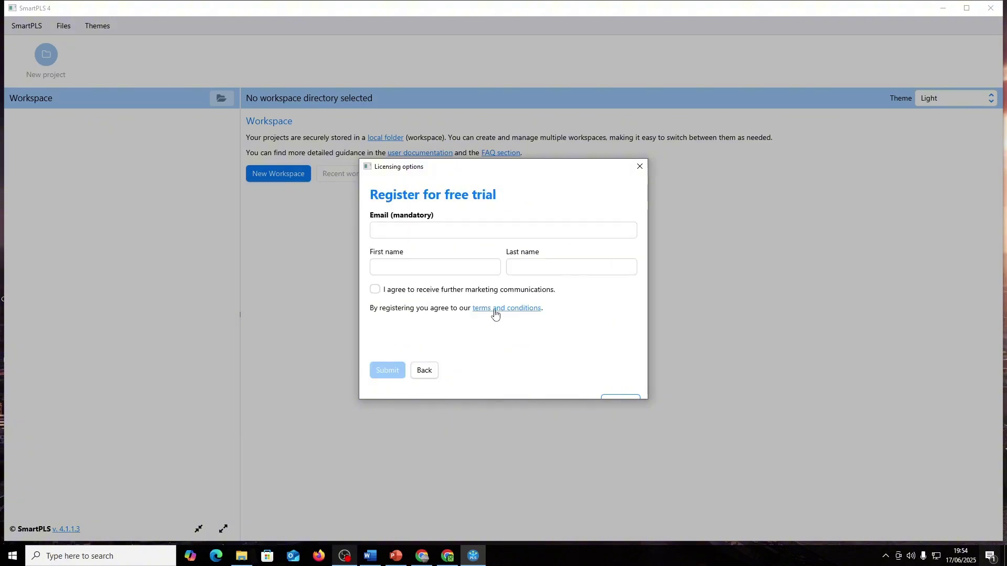
{"action": "left_click", "coordinate": [454, 233]}
{"action": "key", "text": "ctrl+v"}
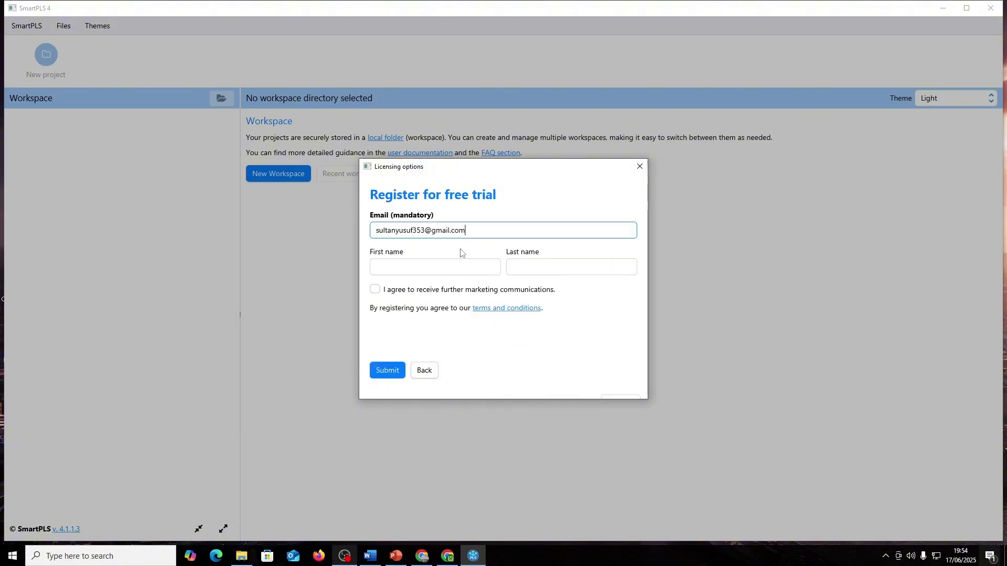
{"action": "left_click", "coordinate": [469, 265]}
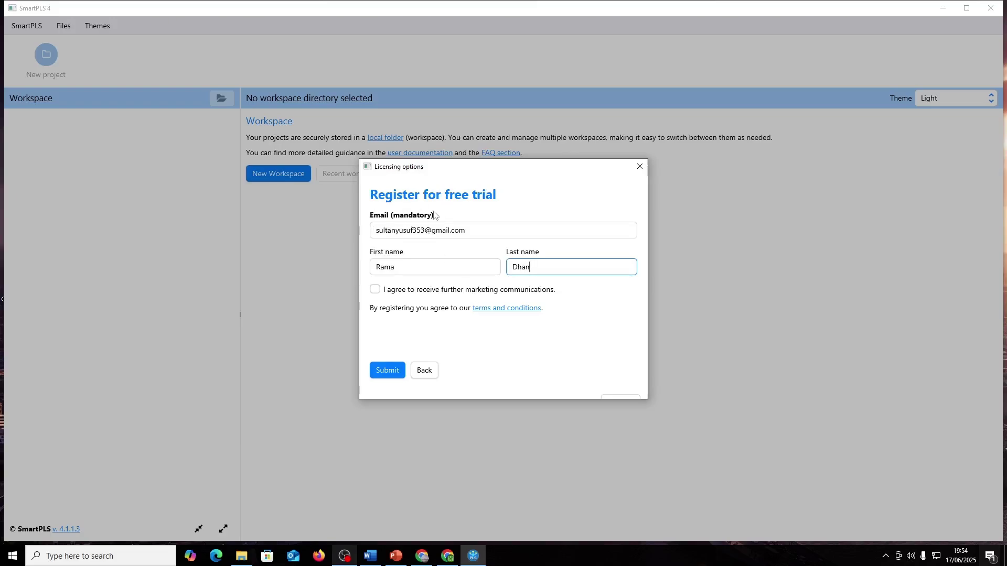
{"action": "left_click", "coordinate": [389, 372]}
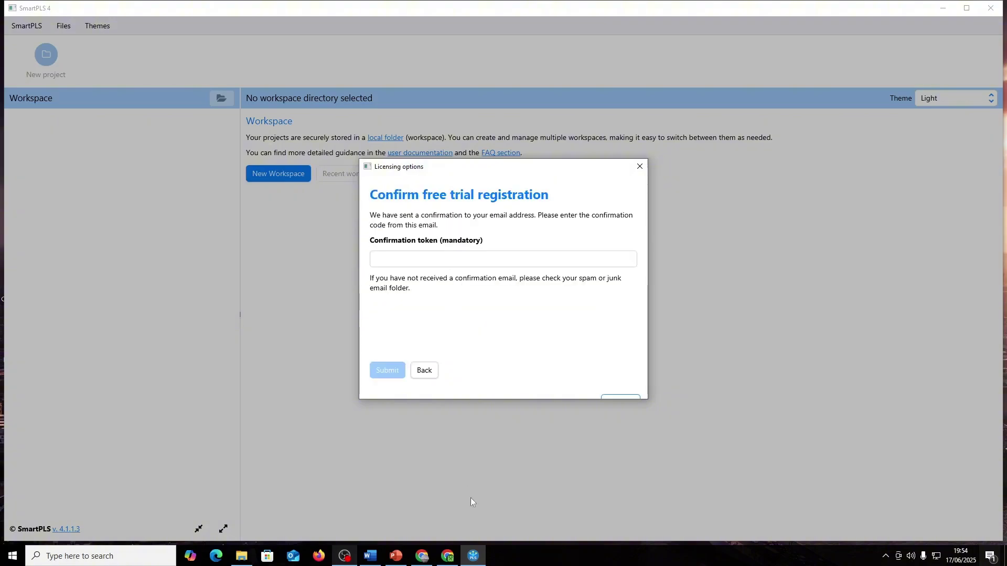
{"action": "left_click", "coordinate": [448, 556]}
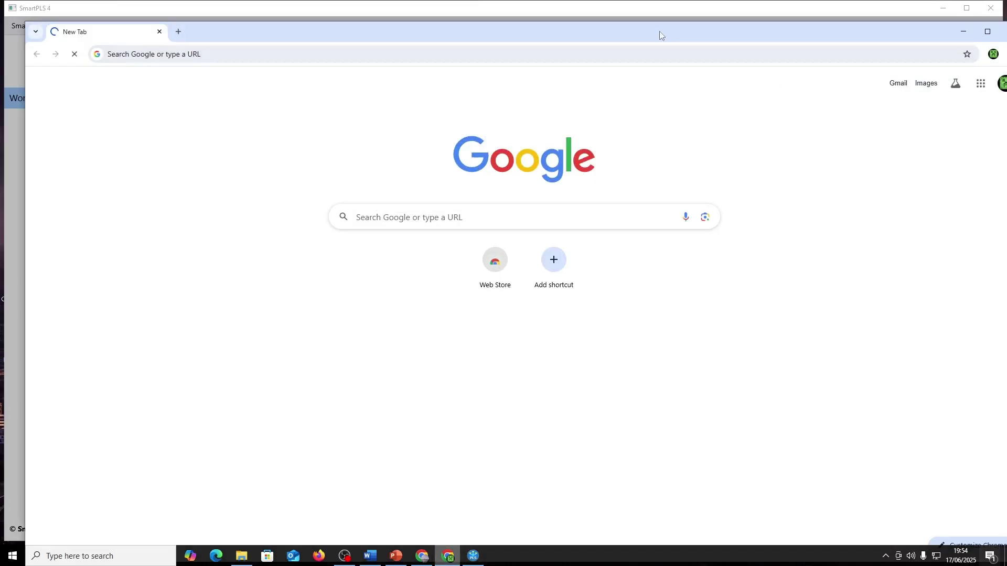
- Open Gmail in the maximized browser and open the Trial license confirmation email
{"action": "left_click_drag", "start_coordinate": [659, 34], "coordinate": [612, 3]}
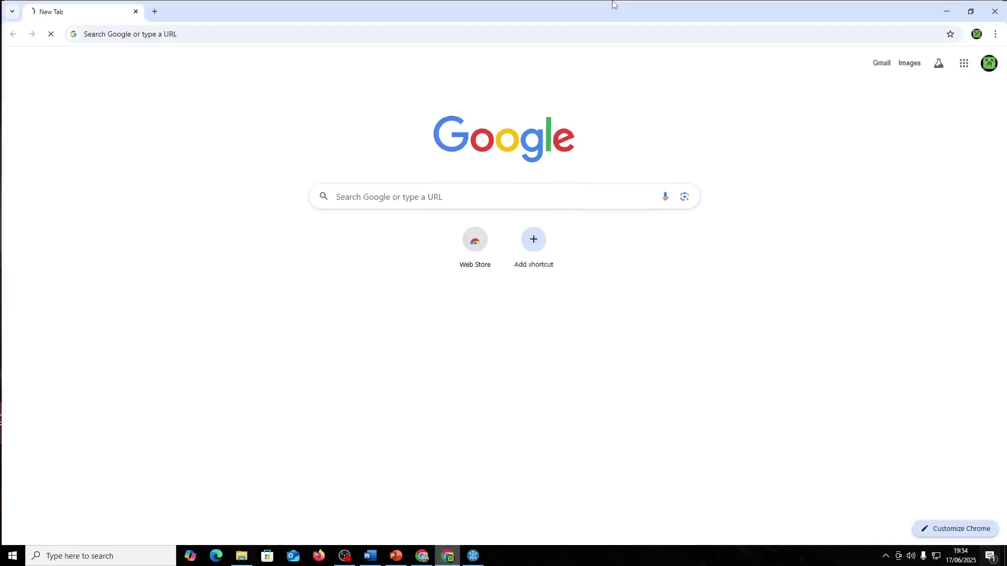
{"action": "left_click", "coordinate": [885, 64]}
{"action": "left_click", "coordinate": [153, 10]}
{"action": "left_click", "coordinate": [256, 11]}
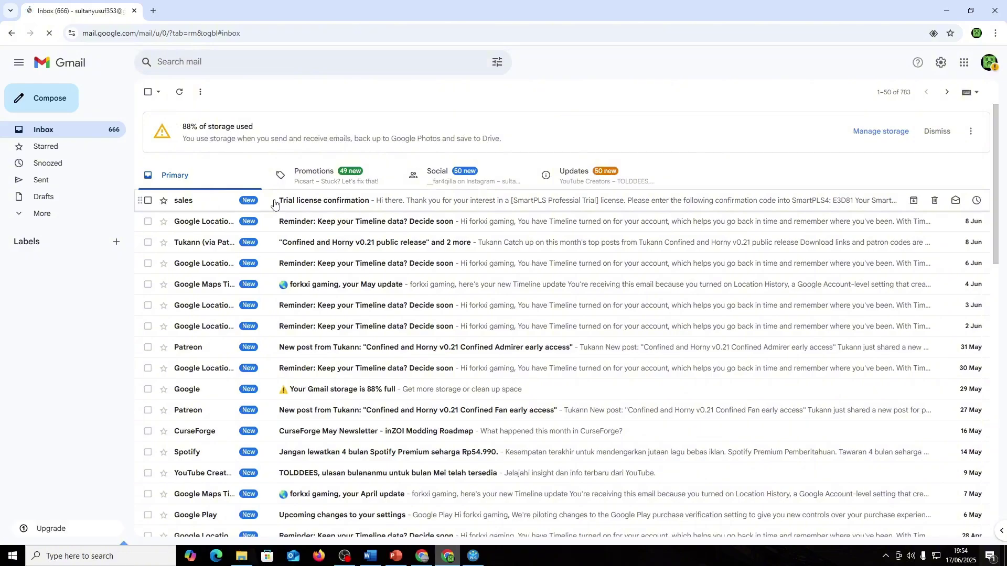
{"action": "left_click", "coordinate": [307, 202]}
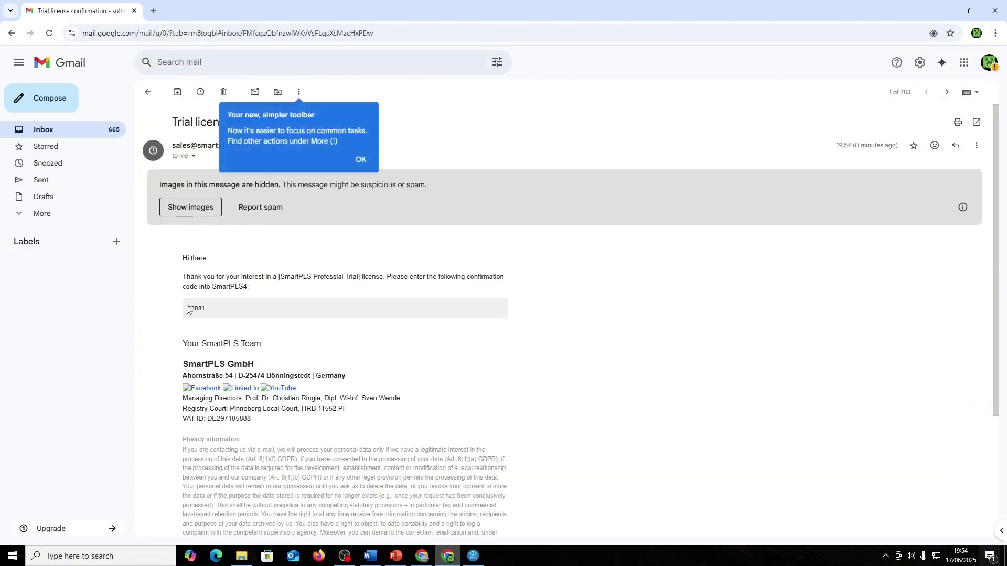
- Copy the confirmation code and paste it into SmartPLS's Confirmation token field
{"action": "left_click_drag", "start_coordinate": [191, 308], "coordinate": [214, 313]}
{"action": "key", "text": "ctrl+c"}
{"action": "scroll", "coordinate": [221, 325], "scroll_direction": "up", "scroll_amount": 4}
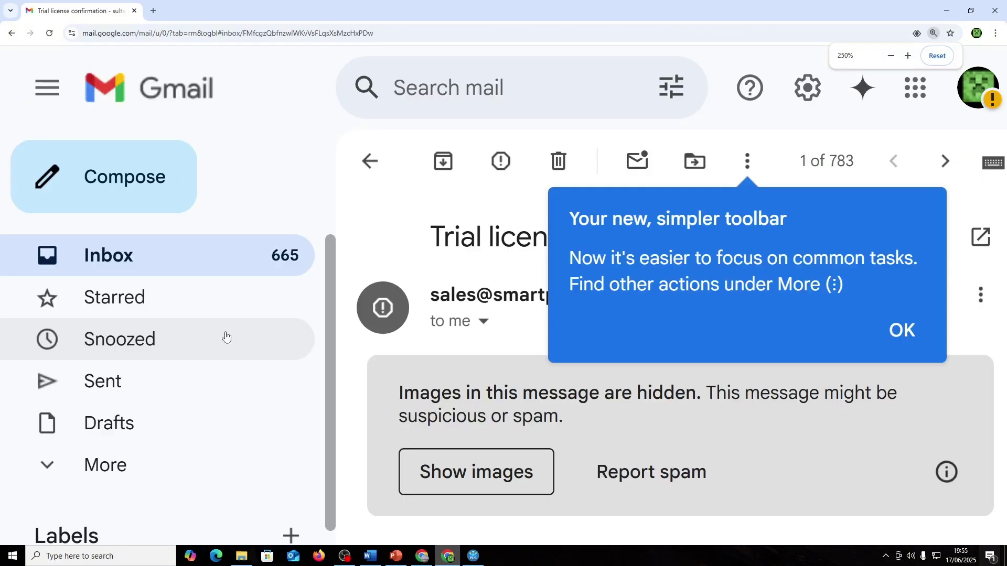
{"action": "scroll", "coordinate": [434, 409], "scroll_direction": "down", "scroll_amount": 1}
{"action": "scroll", "coordinate": [314, 435], "scroll_direction": "up", "scroll_amount": 1}
{"action": "scroll", "coordinate": [318, 449], "scroll_direction": "down", "scroll_amount": 1}
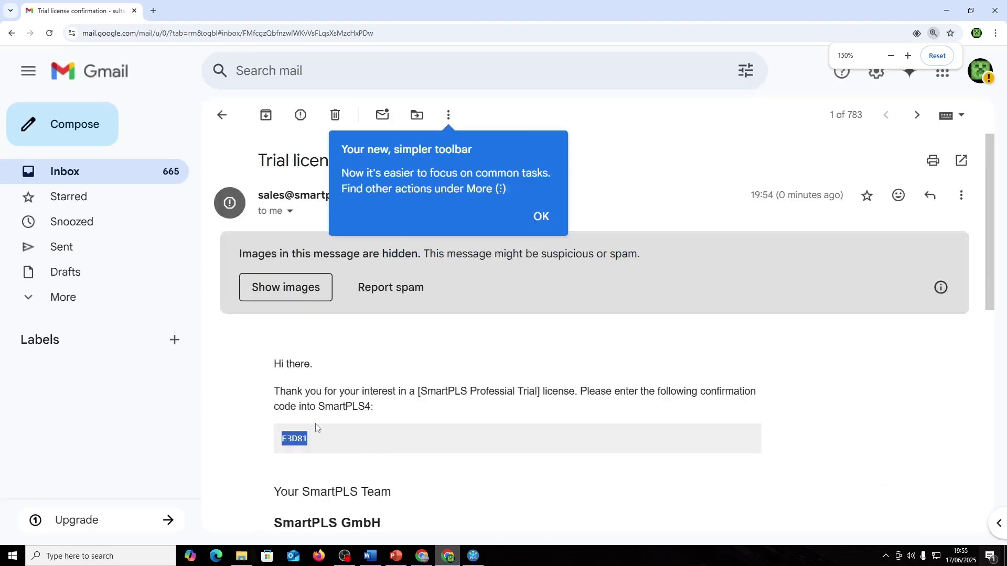
{"action": "scroll", "coordinate": [316, 427], "scroll_direction": "down", "scroll_amount": 1}
{"action": "scroll", "coordinate": [319, 399], "scroll_direction": "down", "scroll_amount": 2}
{"action": "scroll", "coordinate": [319, 396], "scroll_direction": "down", "scroll_amount": 1}
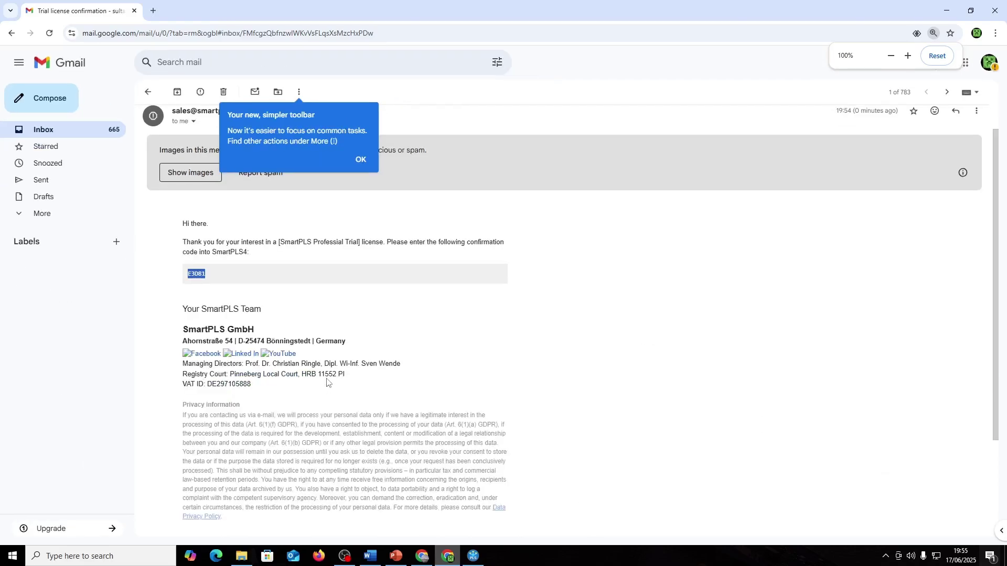
{"action": "key", "text": "alt+Tab"}
{"action": "left_click", "coordinate": [383, 260]}
{"action": "key", "text": "ctrl+v"}
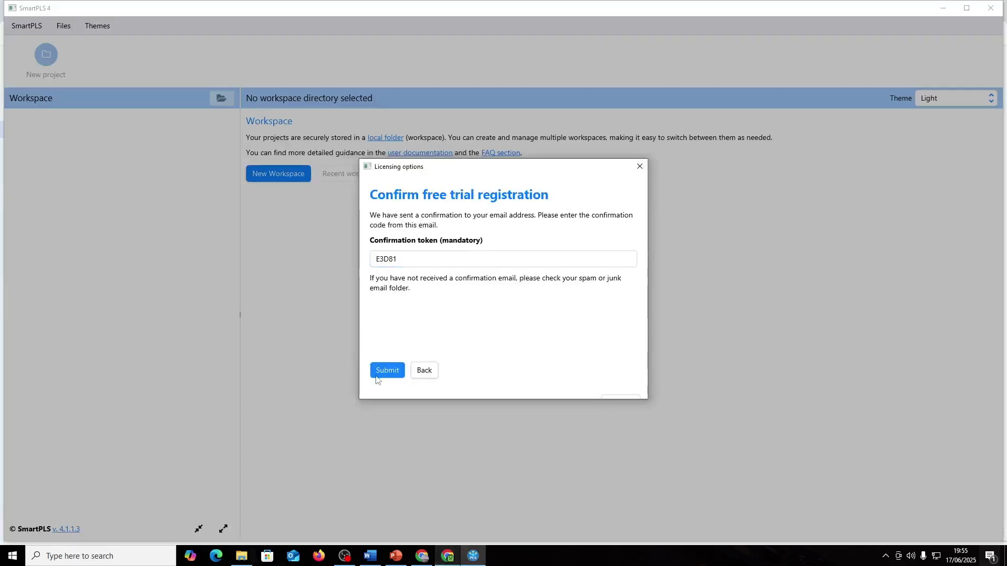
- Submit the confirmation code and start using the SmartPLS 4 Professional trial
{"action": "left_click", "coordinate": [378, 372]}
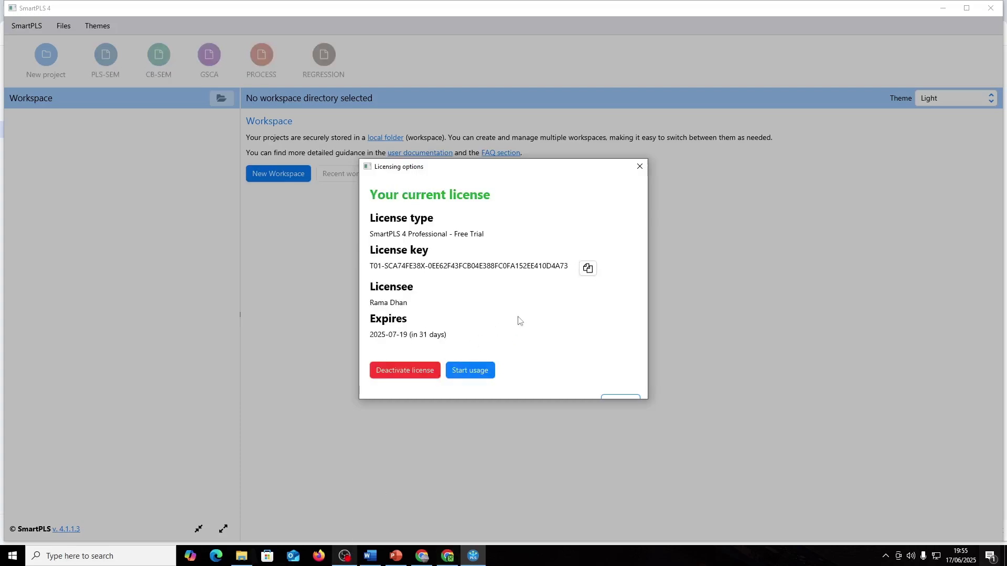
{"action": "left_click", "coordinate": [483, 371]}
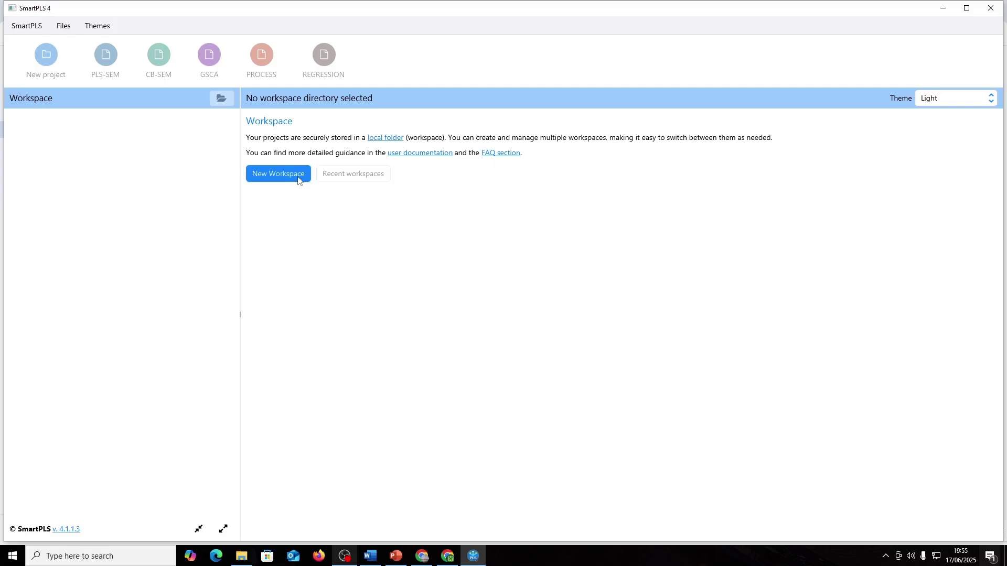
- Browse to the Tugas folder on drive D: for the new workspace
{"action": "left_click", "coordinate": [297, 179]}
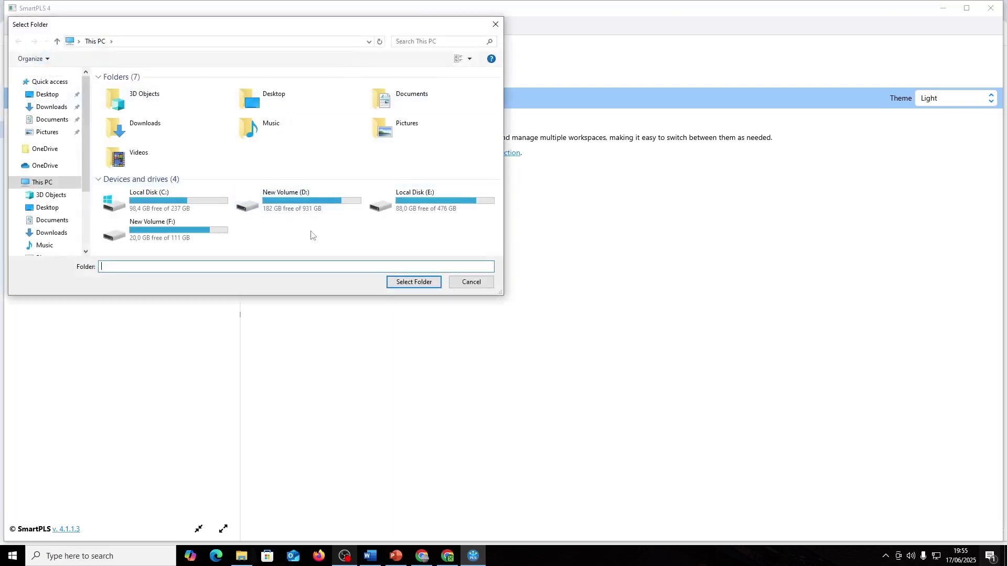
{"action": "double_click", "coordinate": [221, 225]}
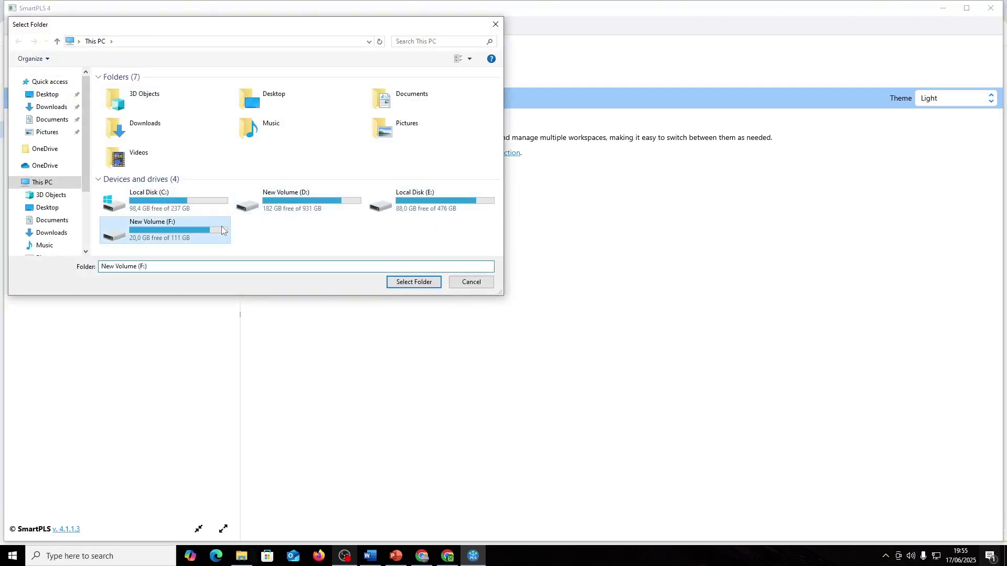
{"action": "key", "text": "BackSpace"}
{"action": "double_click", "coordinate": [315, 205]}
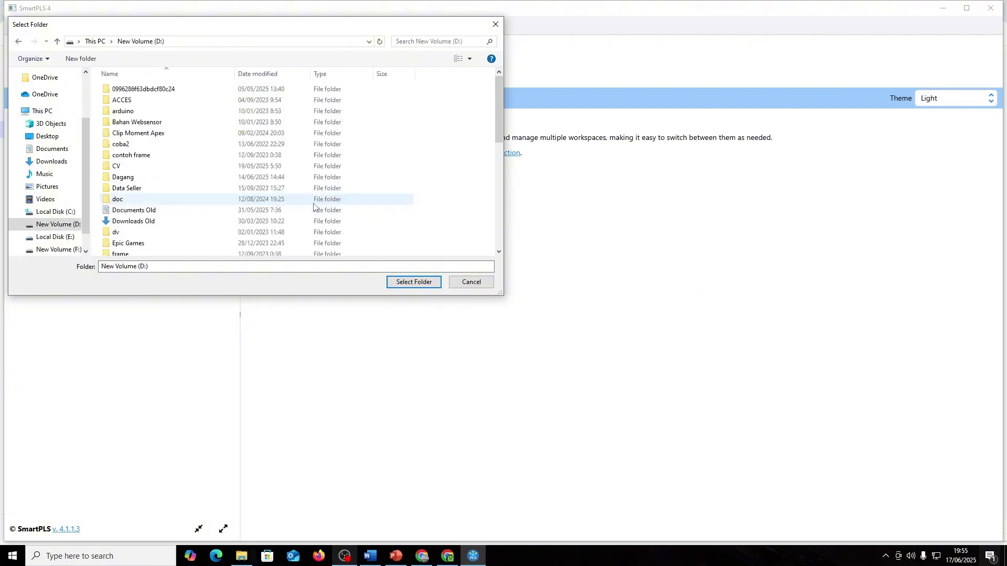
{"action": "scroll", "coordinate": [315, 205], "scroll_direction": "up", "scroll_amount": 5}
{"action": "scroll", "coordinate": [315, 205], "scroll_direction": "down", "scroll_amount": 8}
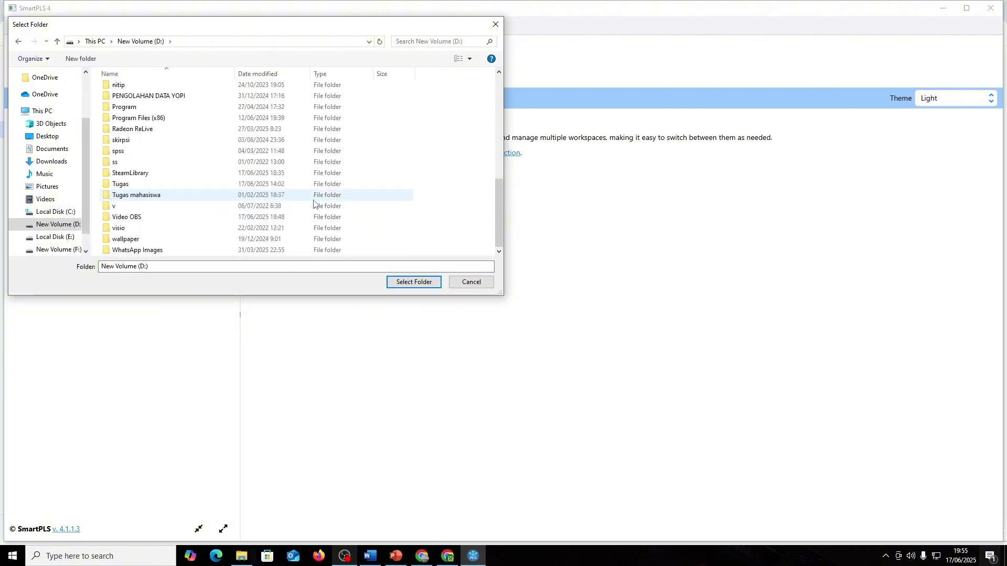
{"action": "scroll", "coordinate": [273, 204], "scroll_direction": "up", "scroll_amount": 1}
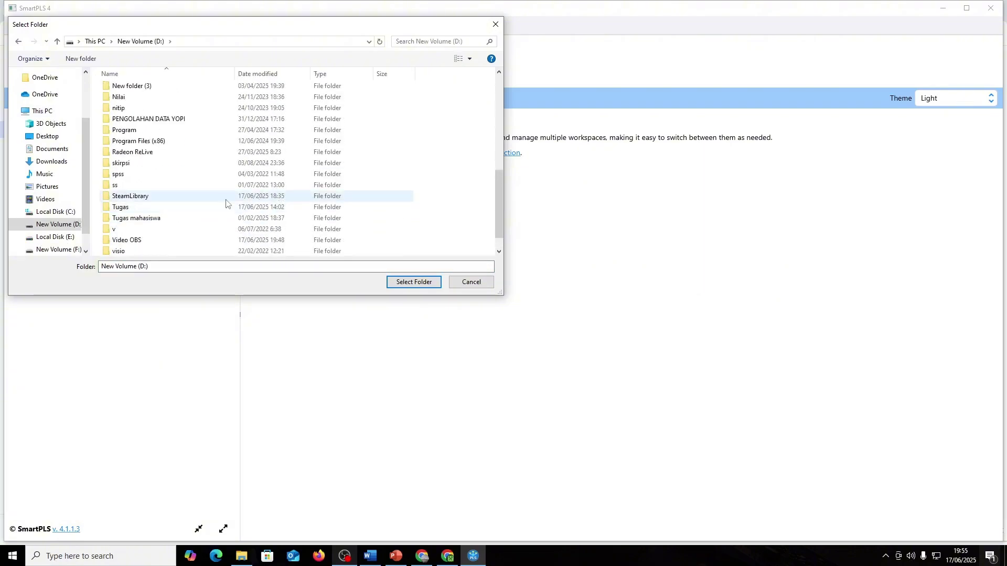
{"action": "double_click", "coordinate": [174, 211]}
{"action": "scroll", "coordinate": [174, 211], "scroll_direction": "down", "scroll_amount": 4}
{"action": "scroll", "coordinate": [213, 155], "scroll_direction": "up", "scroll_amount": 4}
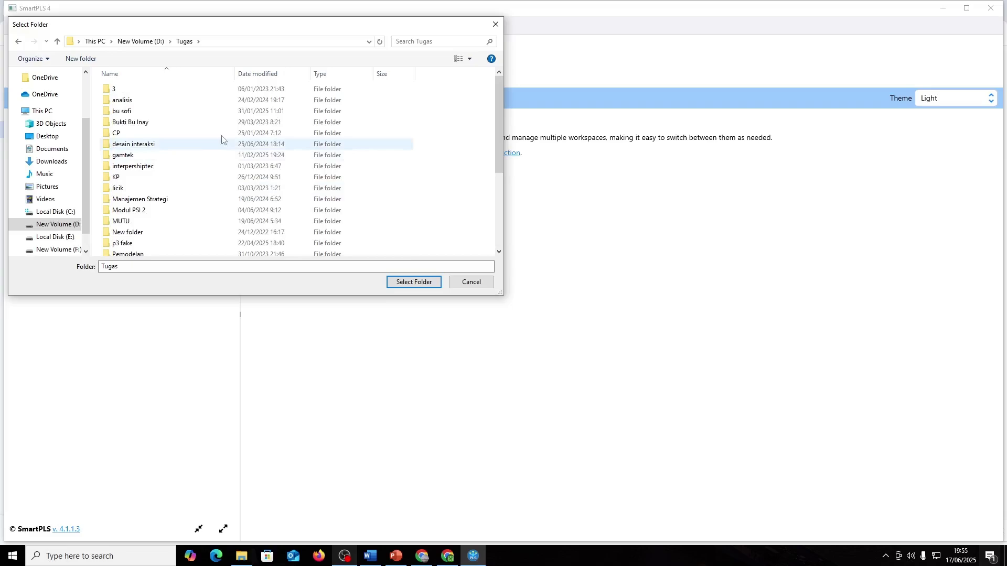
- Create a 'SEMPLS MODUL' folder in Tugas and select it as the workspace
{"action": "left_click", "coordinate": [89, 59]}
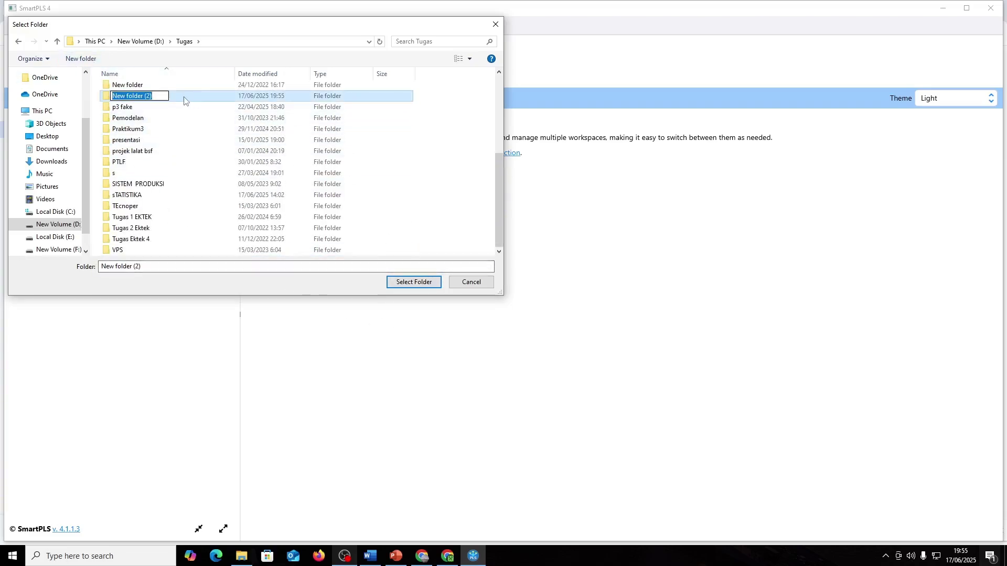
{"action": "key", "text": "BackSpace"}
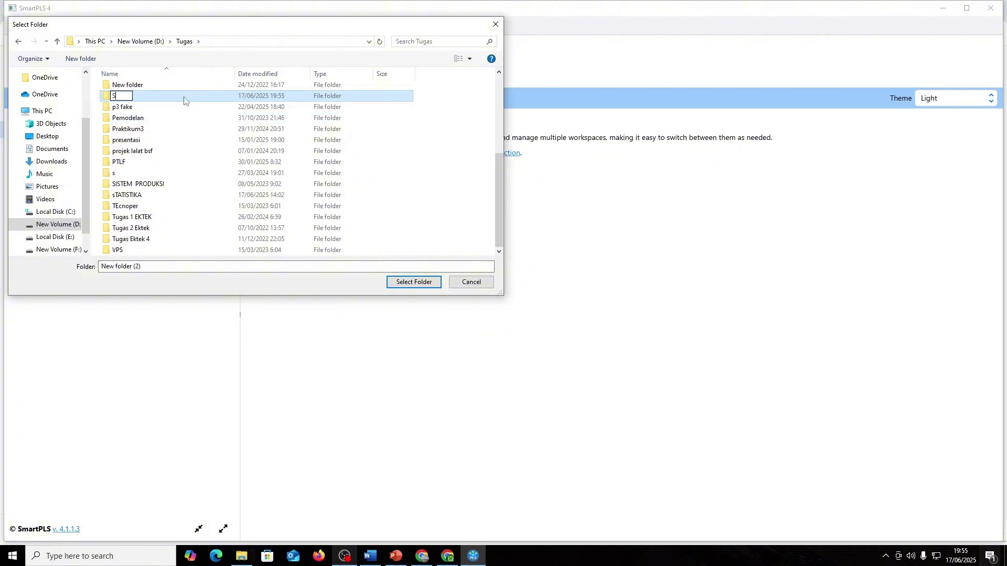
{"action": "type", "text": "SEMPLS MODULK"}
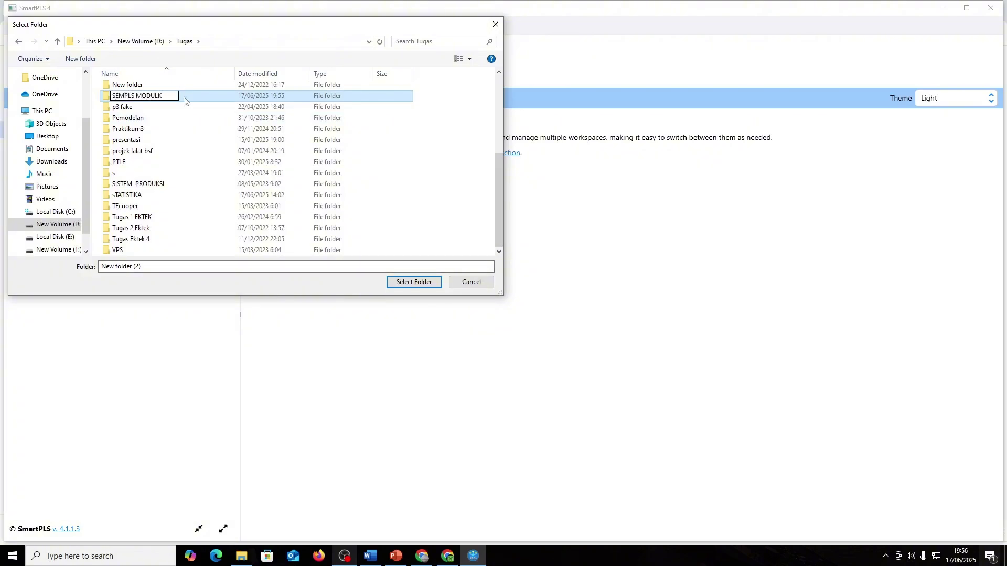
{"action": "key", "text": "Return"}
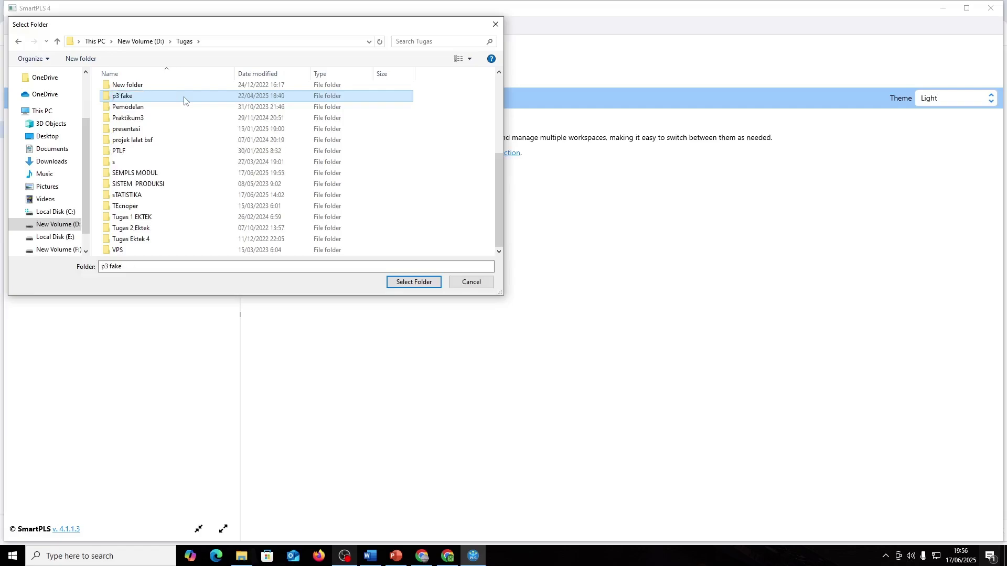
{"action": "left_click", "coordinate": [183, 101]}
{"action": "type", "text": "s"}
{"action": "key", "text": "Return"}
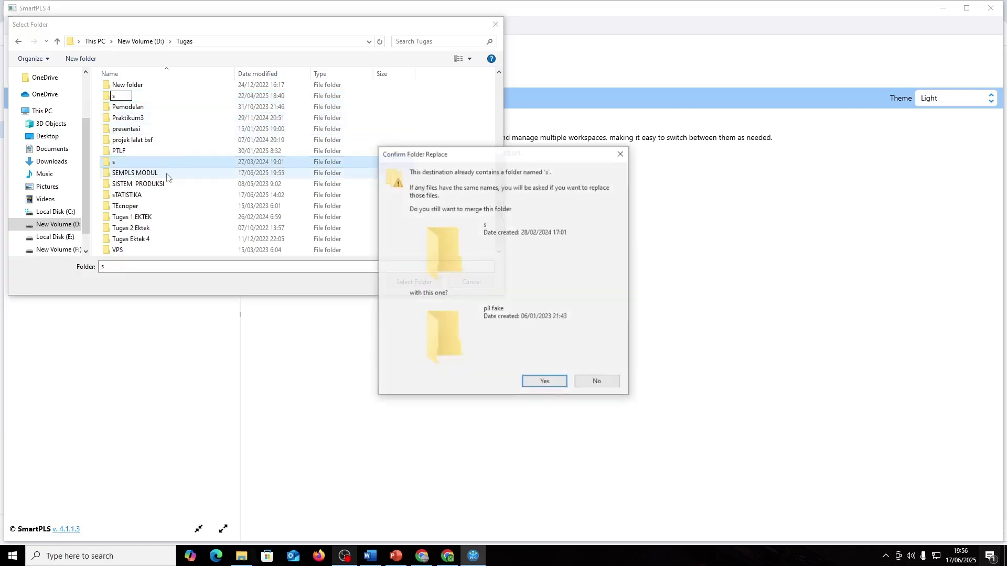
{"action": "key", "text": "Escape"}
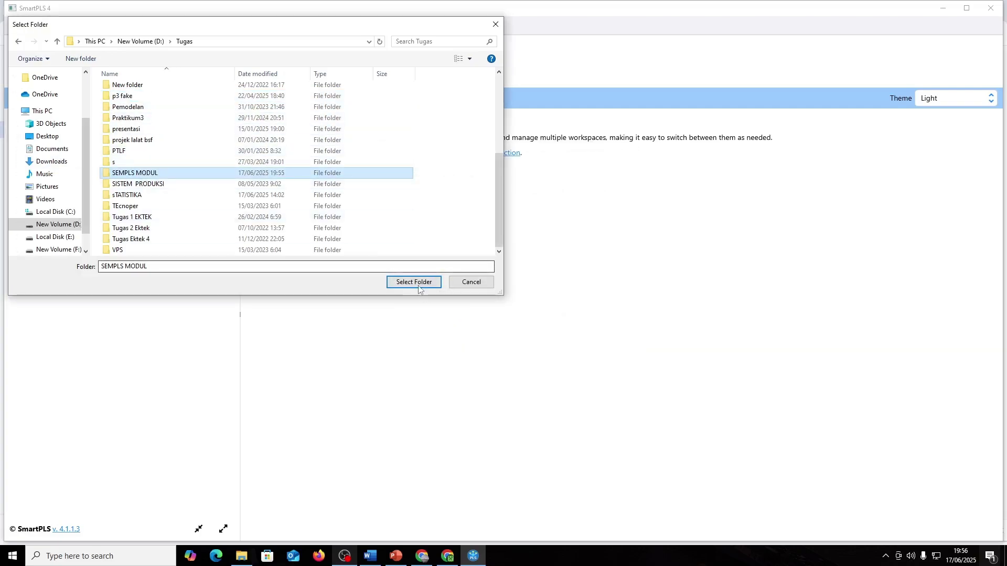
{"action": "left_click", "coordinate": [411, 218]}
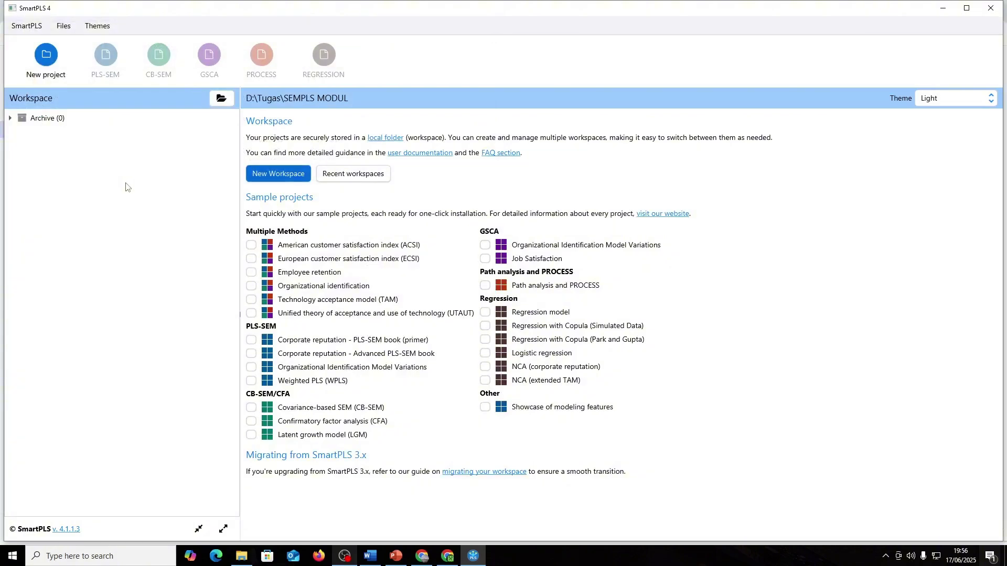
- Create a new SmartPLS project named CONTOH MODUL 5
{"action": "left_click", "coordinate": [50, 60]}
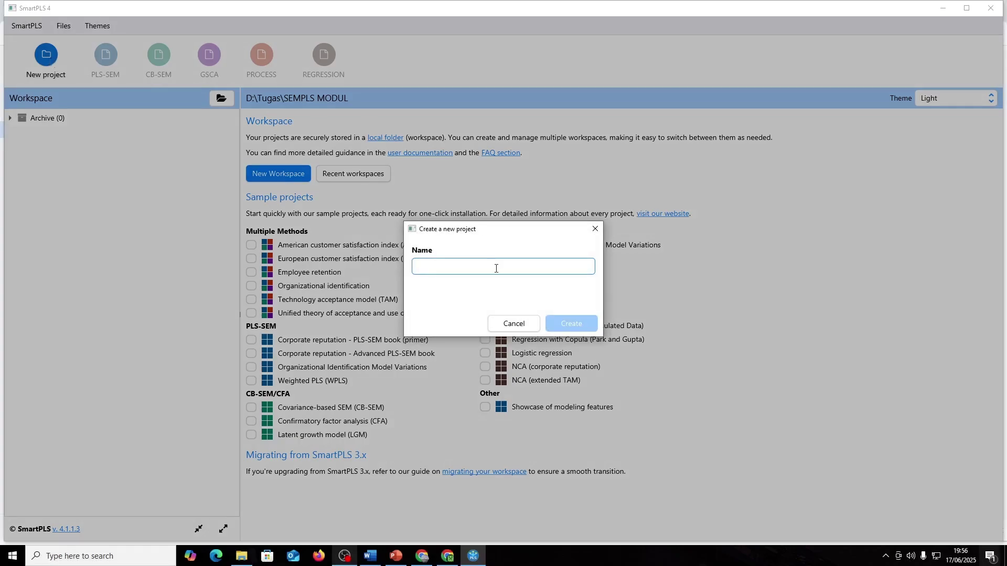
{"action": "type", "text": "SEM"}
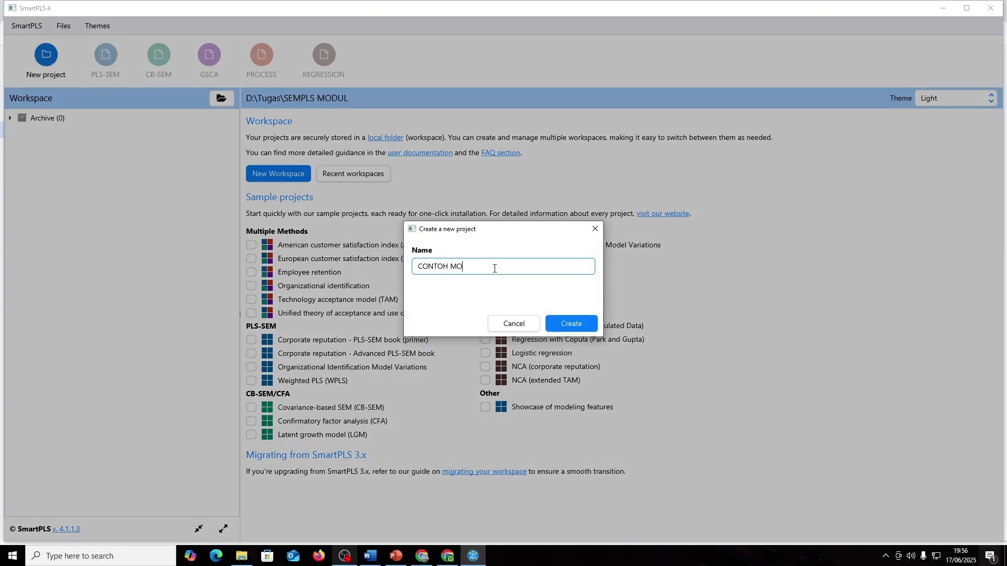
{"action": "key", "text": "Return"}
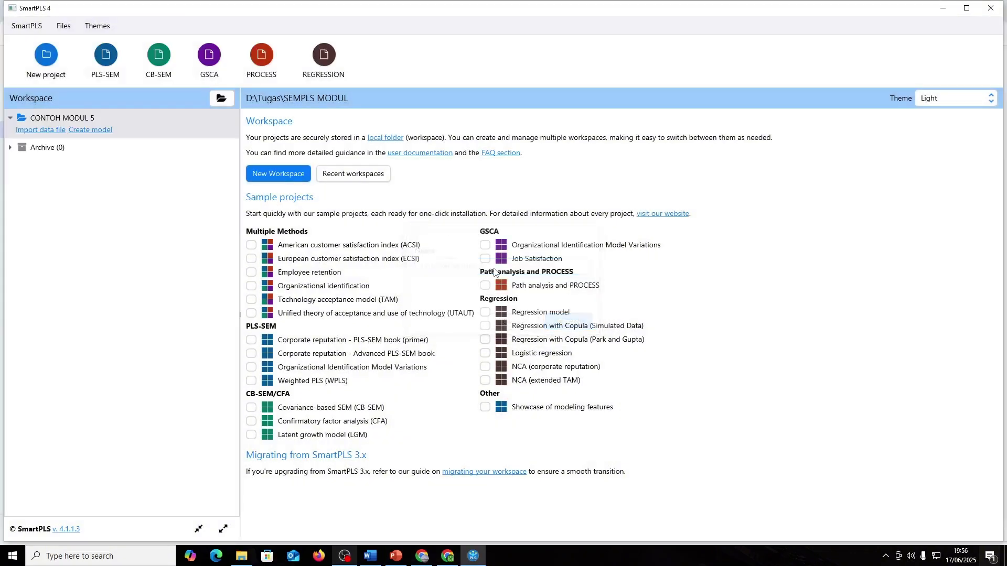
- Dismiss the data-import and new-model dialogs unused, then bring up Windows search
{"action": "left_click", "coordinate": [44, 131]}
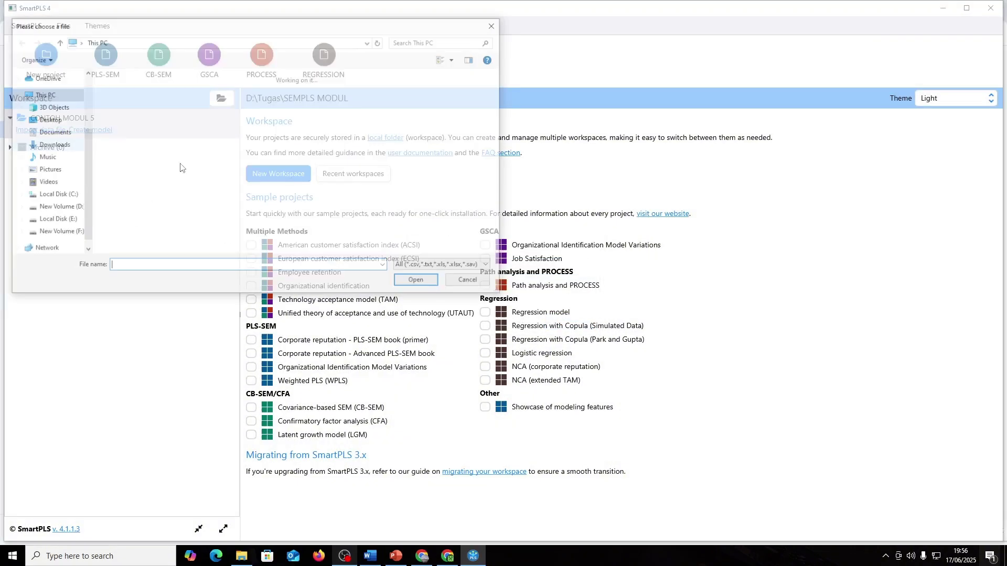
{"action": "left_click", "coordinate": [495, 26]}
{"action": "left_click", "coordinate": [90, 130]}
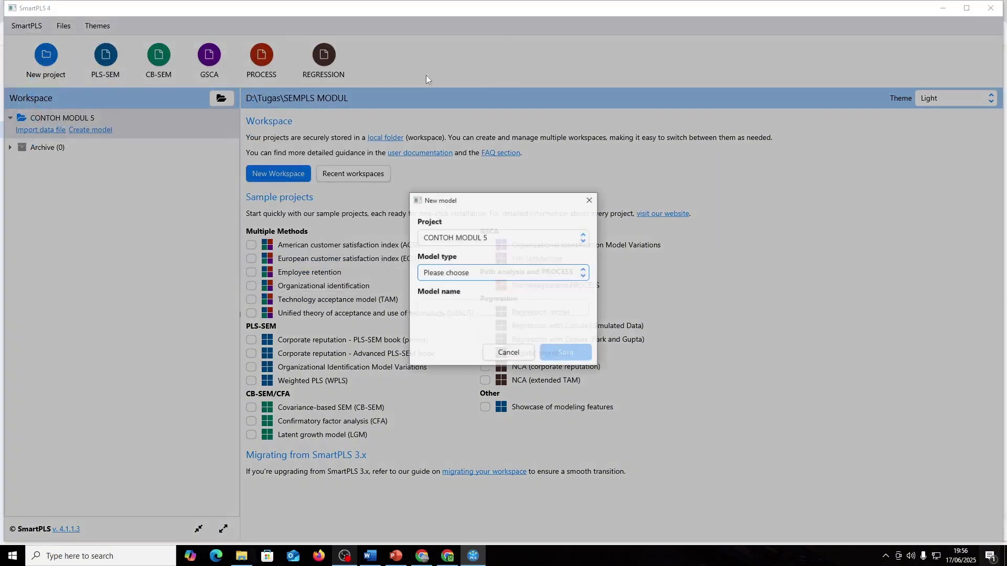
{"action": "left_click", "coordinate": [591, 198]}
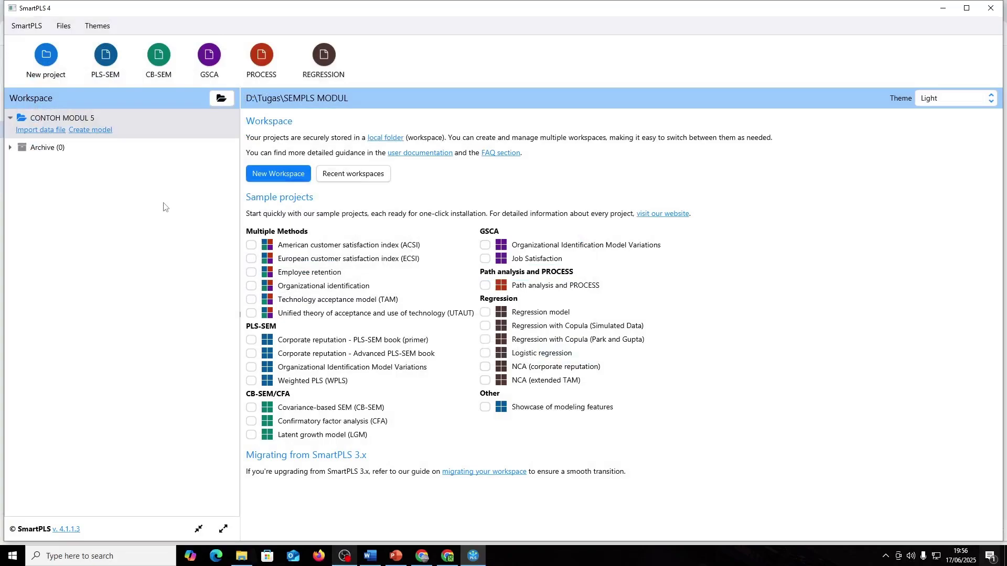
{"action": "key", "text": "alt+Tab"}
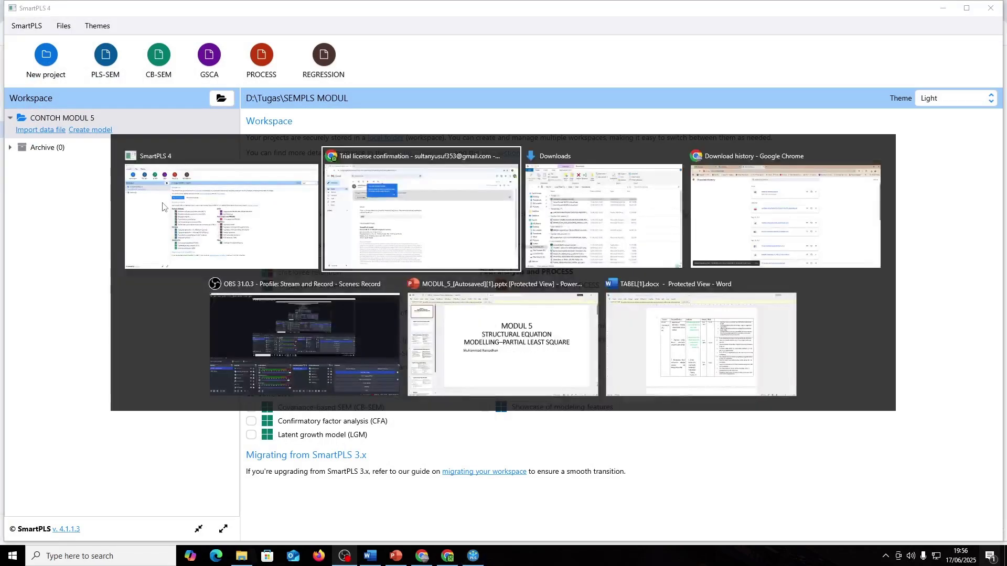
{"action": "left_click", "coordinate": [231, 216]}
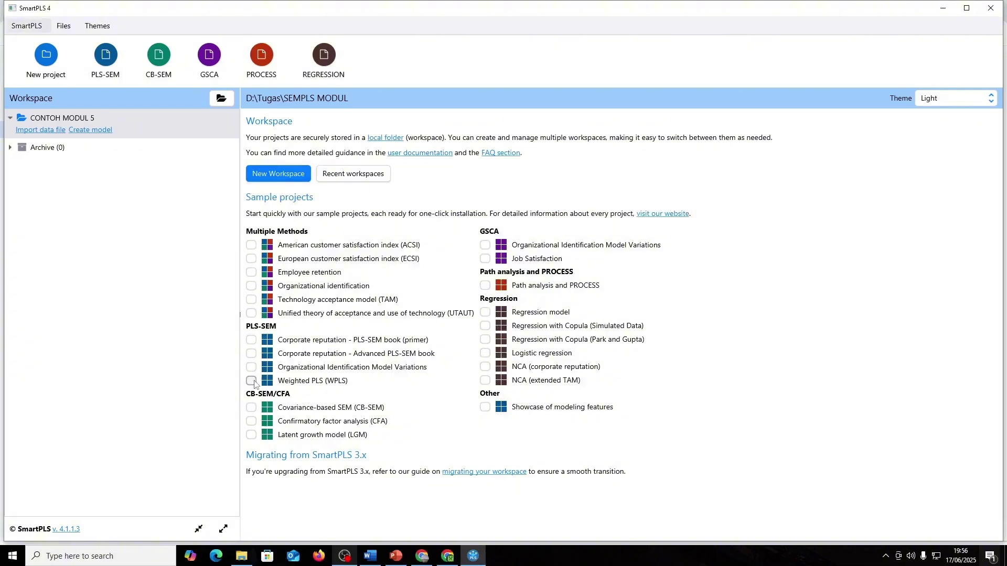
{"action": "key", "text": "super"}
- Launch Excel and open the kuisioner questionnaire workbook copy
{"action": "type", "text": "excel"}
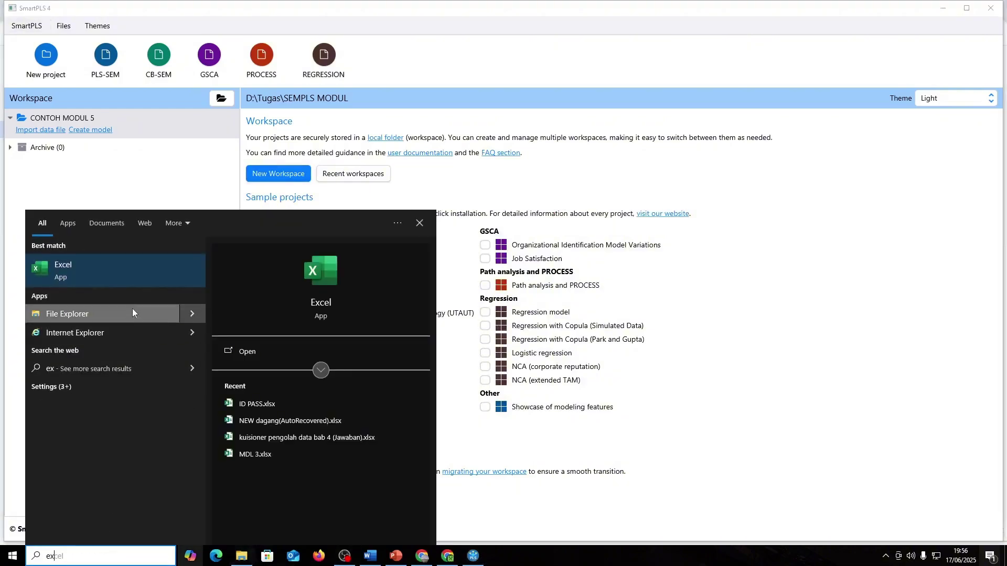
{"action": "key", "text": "Return"}
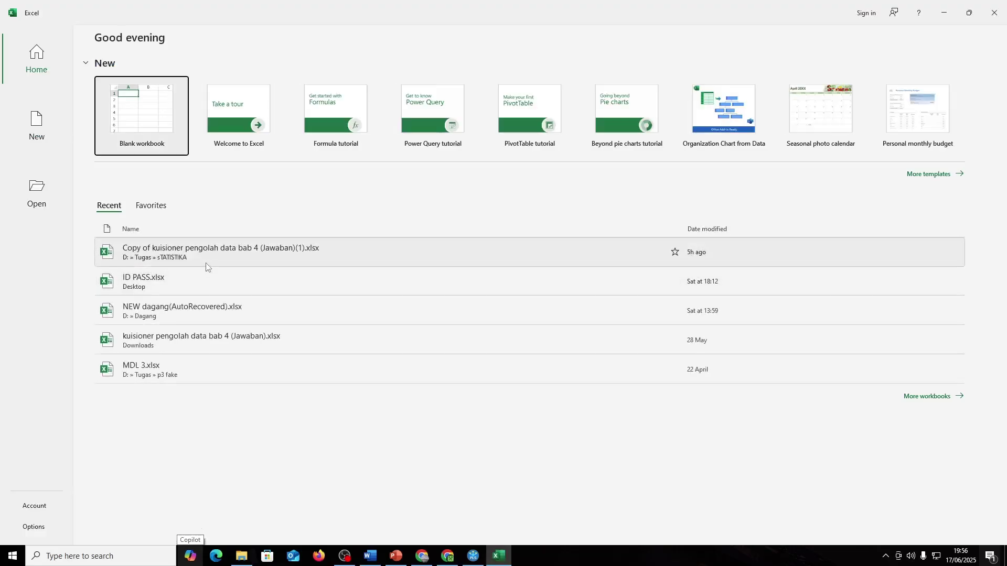
{"action": "left_click", "coordinate": [208, 251]}
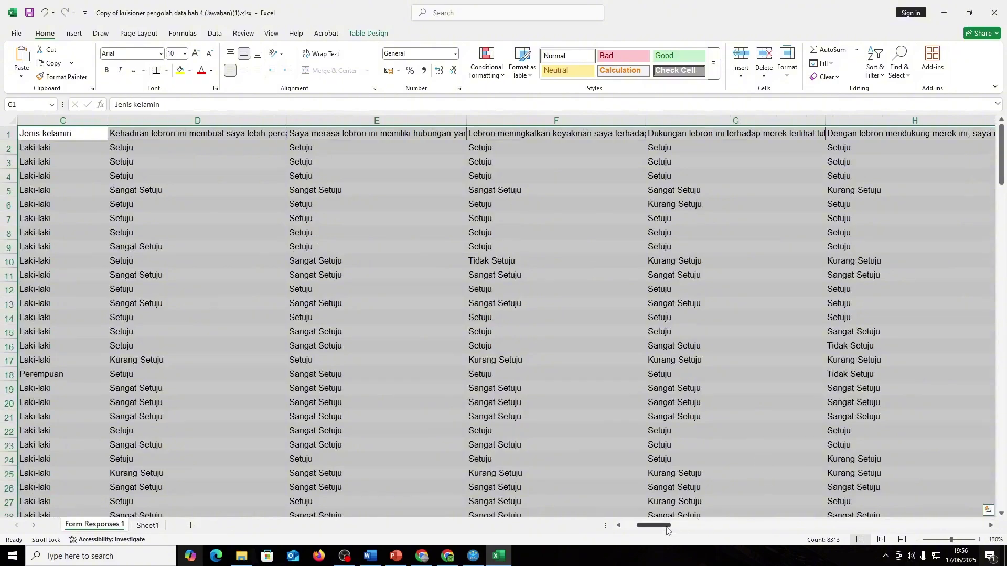
- Delete the Form Responses 1 sheet so only Sheet1 remains
{"action": "scroll", "coordinate": [371, 409], "scroll_direction": "left", "scroll_amount": 2}
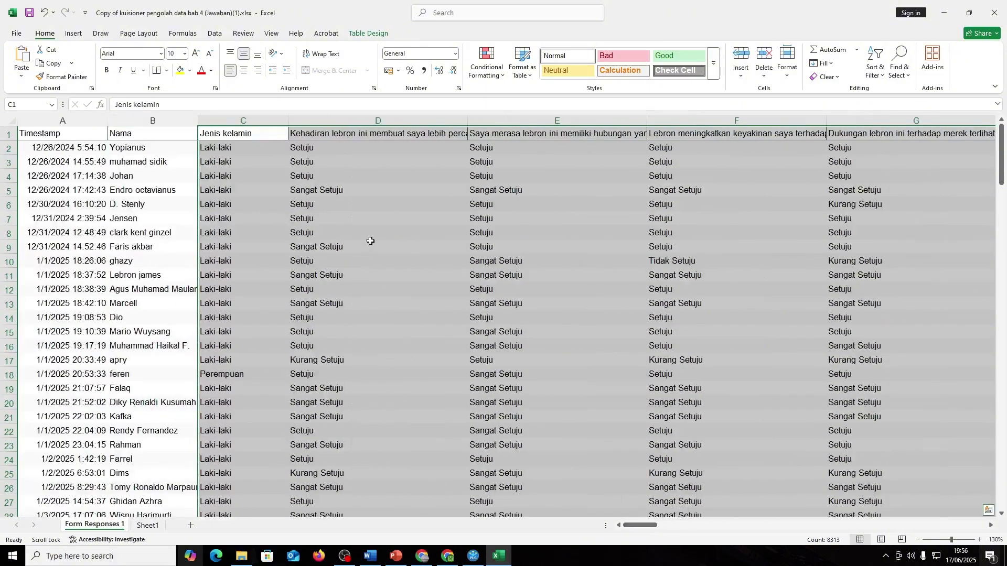
{"action": "right_click", "coordinate": [102, 529]}
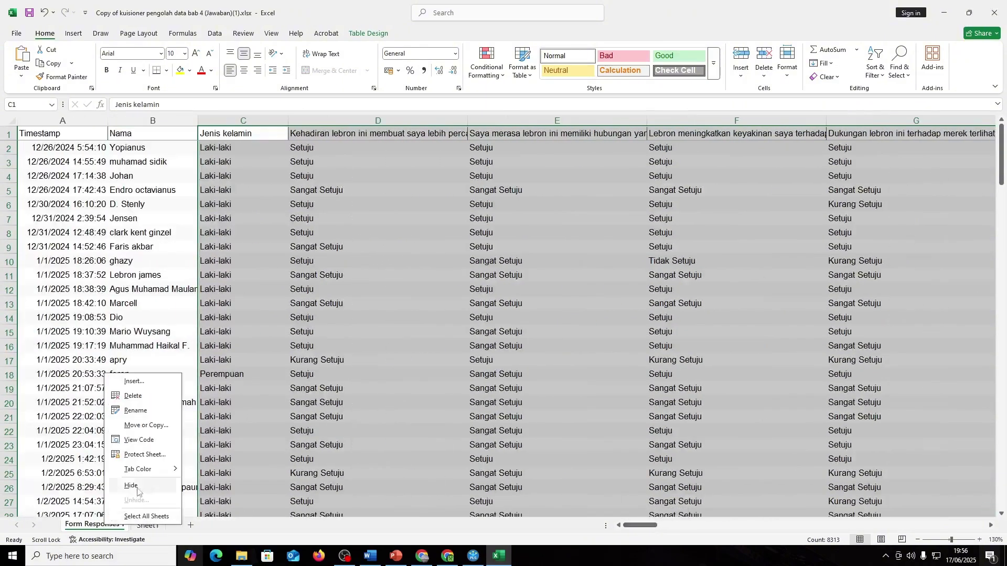
{"action": "left_click", "coordinate": [132, 396]}
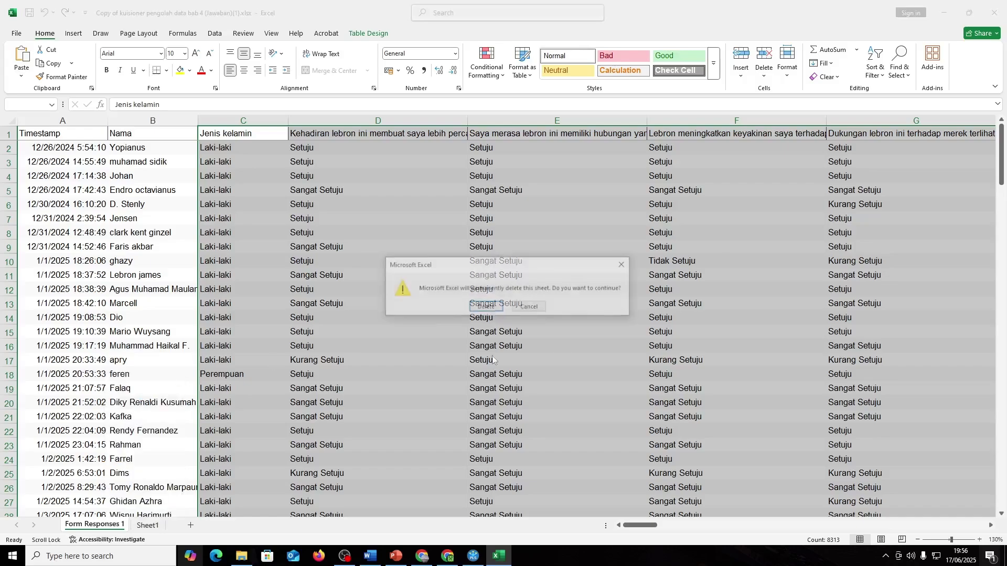
{"action": "left_click", "coordinate": [485, 308]}
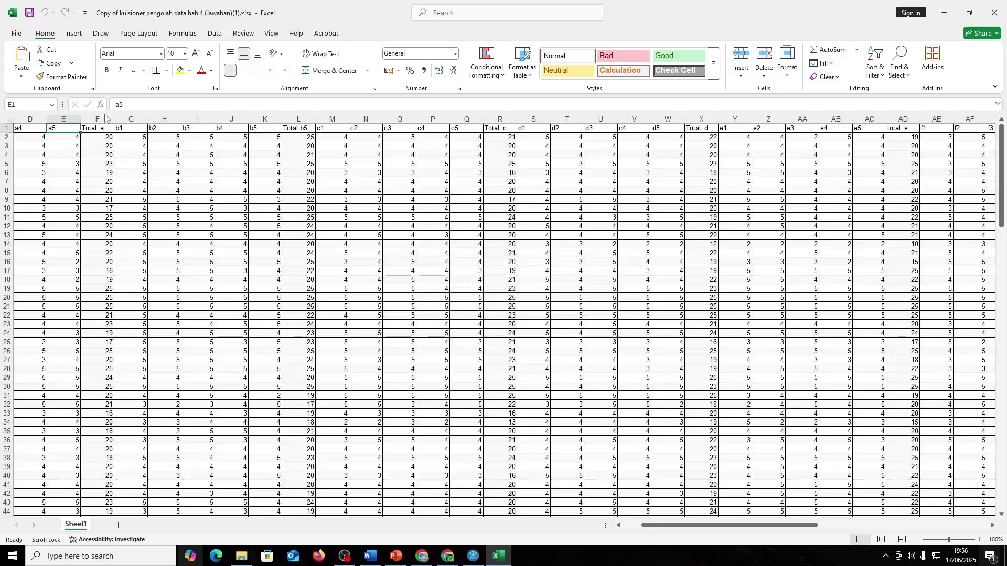
- Delete the Total_a, Total b5, Total_c, Total_d and total_e columns
{"action": "left_click_drag", "start_coordinate": [771, 525], "coordinate": [752, 525]}
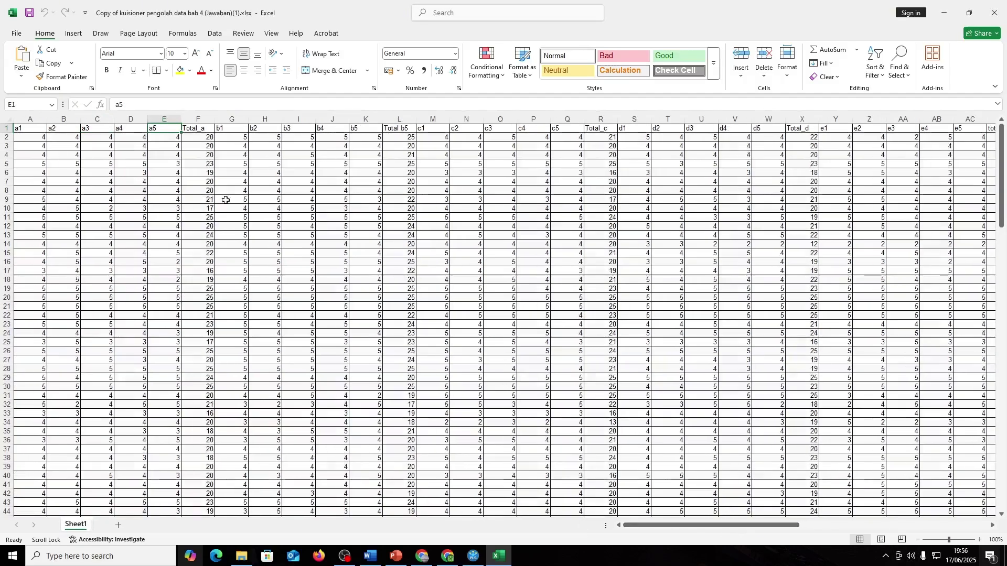
{"action": "left_click", "coordinate": [198, 118]}
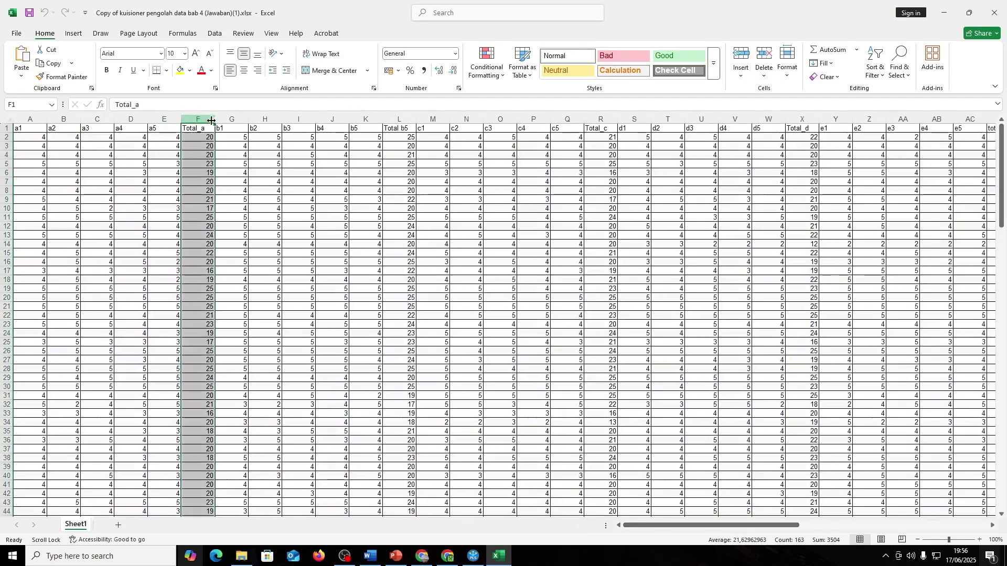
{"action": "left_click", "coordinate": [391, 116], "text": "ctrl"}
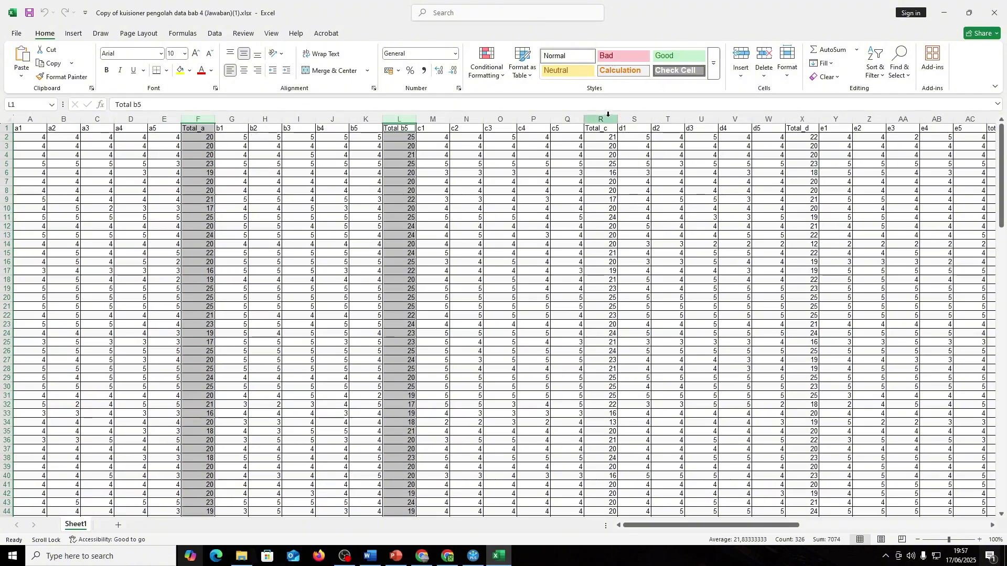
{"action": "left_click", "coordinate": [602, 117], "text": "ctrl"}
{"action": "left_click", "coordinate": [802, 118], "text": "ctrl"}
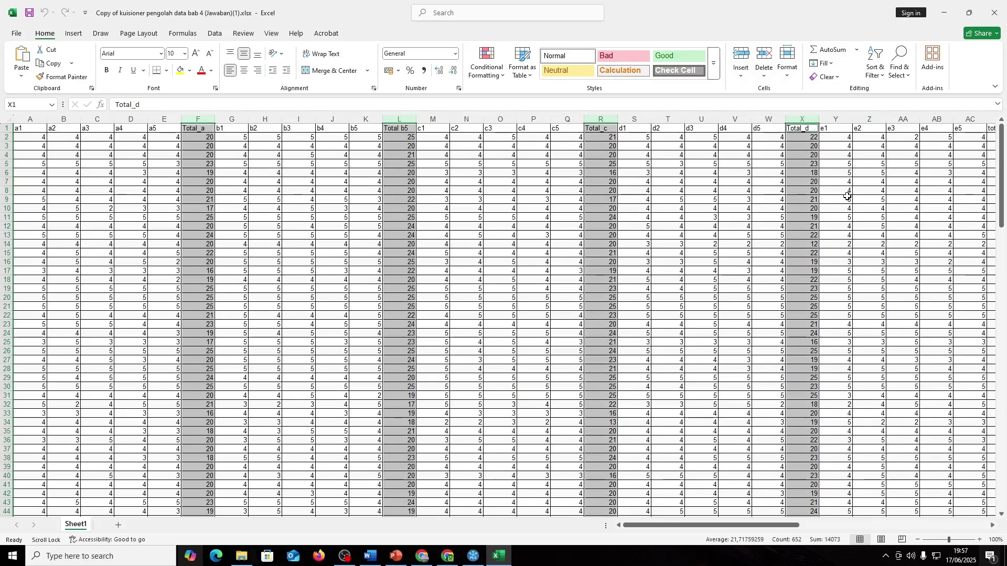
{"action": "left_click", "coordinate": [765, 55]}
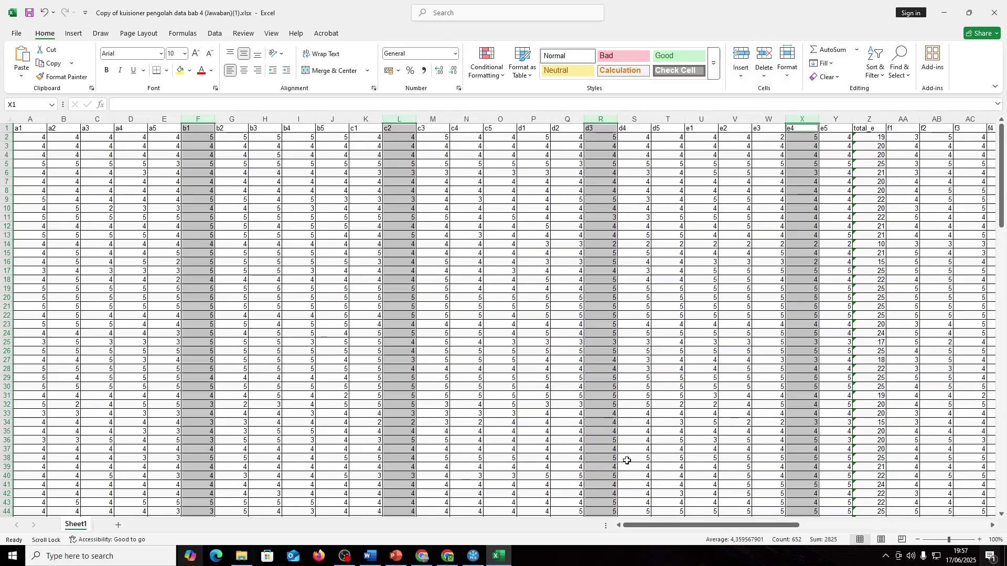
{"action": "left_click_drag", "start_coordinate": [650, 525], "coordinate": [723, 525]}
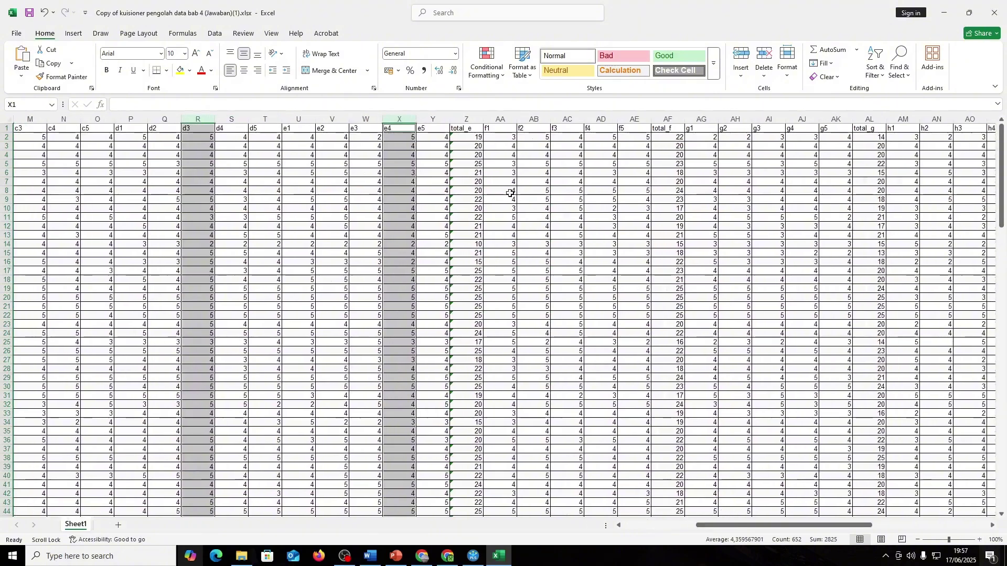
{"action": "left_click", "coordinate": [472, 120]}
{"action": "left_click", "coordinate": [755, 58]}
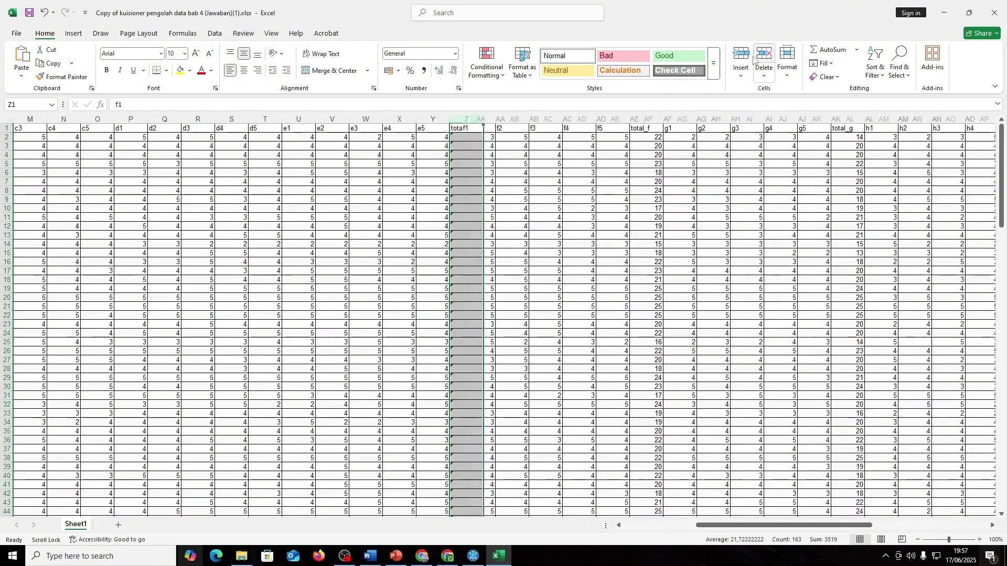
- Delete the total_f, total_g, total_5, Total_i and total_j columns
{"action": "left_click_drag", "start_coordinate": [761, 525], "coordinate": [767, 525]}
{"action": "left_click", "coordinate": [574, 119]}
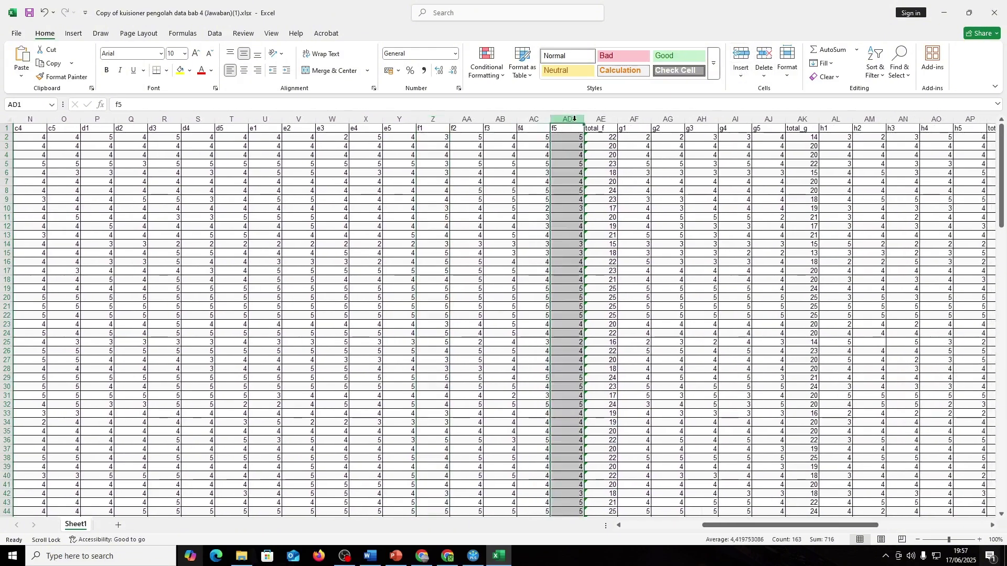
{"action": "left_click", "coordinate": [600, 118]}
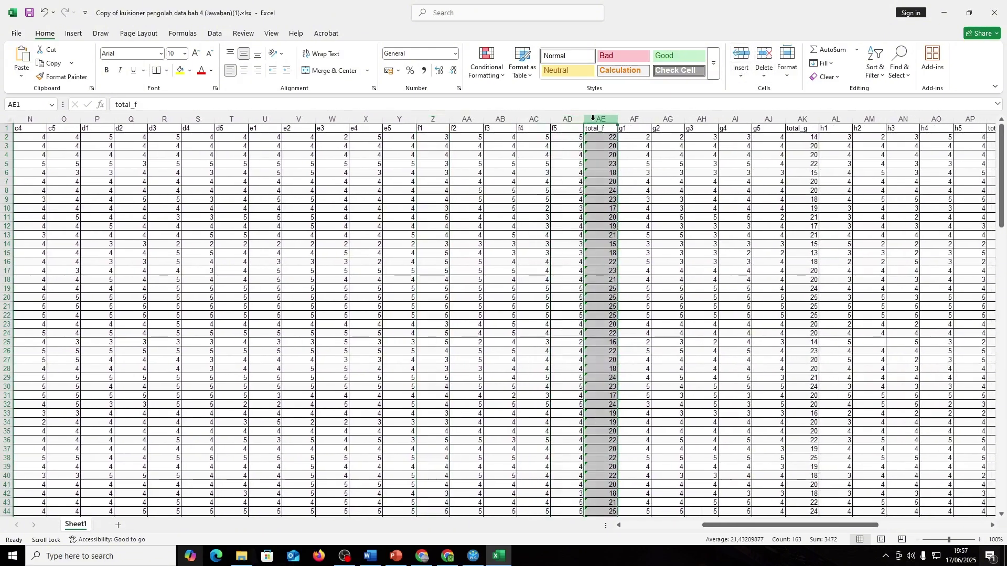
{"action": "left_click", "coordinate": [802, 119], "text": "ctrl"}
{"action": "left_click_drag", "start_coordinate": [720, 526], "coordinate": [811, 525]}
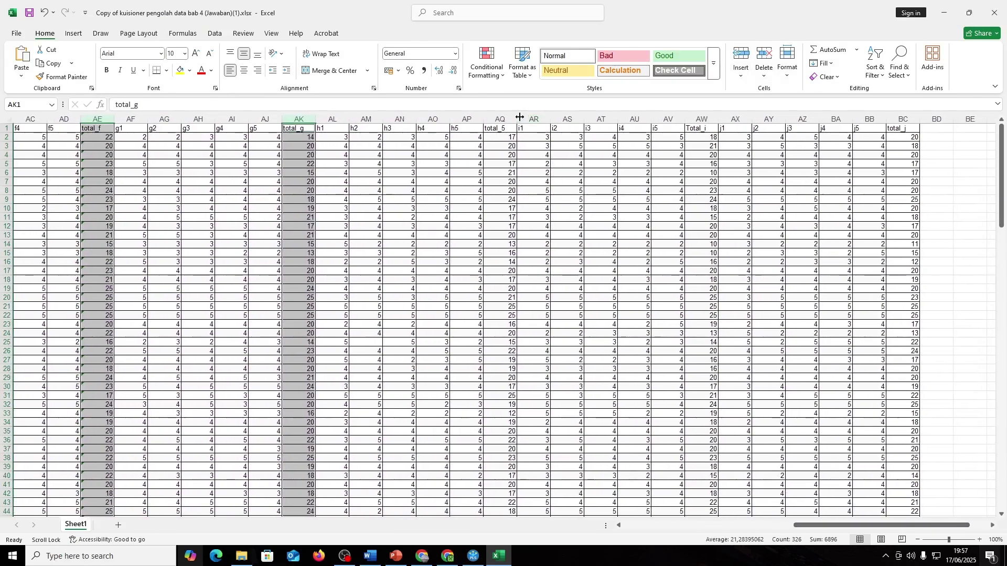
{"action": "left_click", "coordinate": [501, 118], "text": "ctrl"}
{"action": "left_click", "coordinate": [702, 118], "text": "ctrl"}
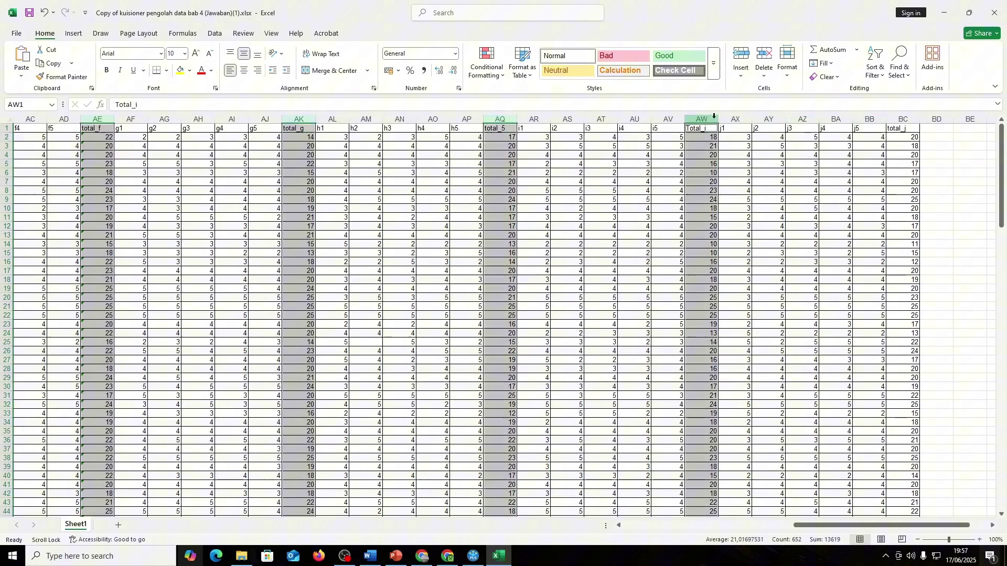
{"action": "left_click", "coordinate": [915, 118], "text": "ctrl"}
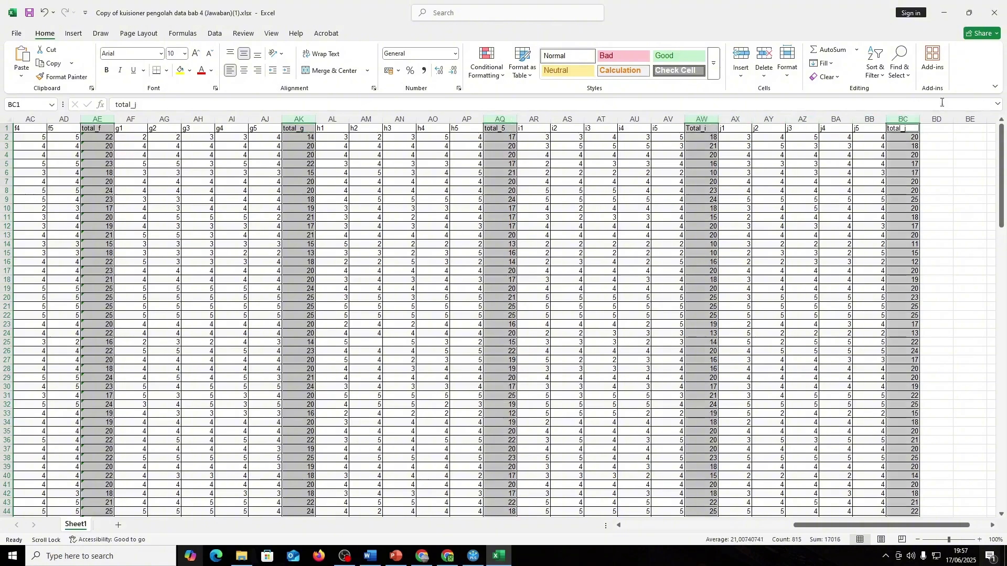
{"action": "left_click", "coordinate": [760, 50]}
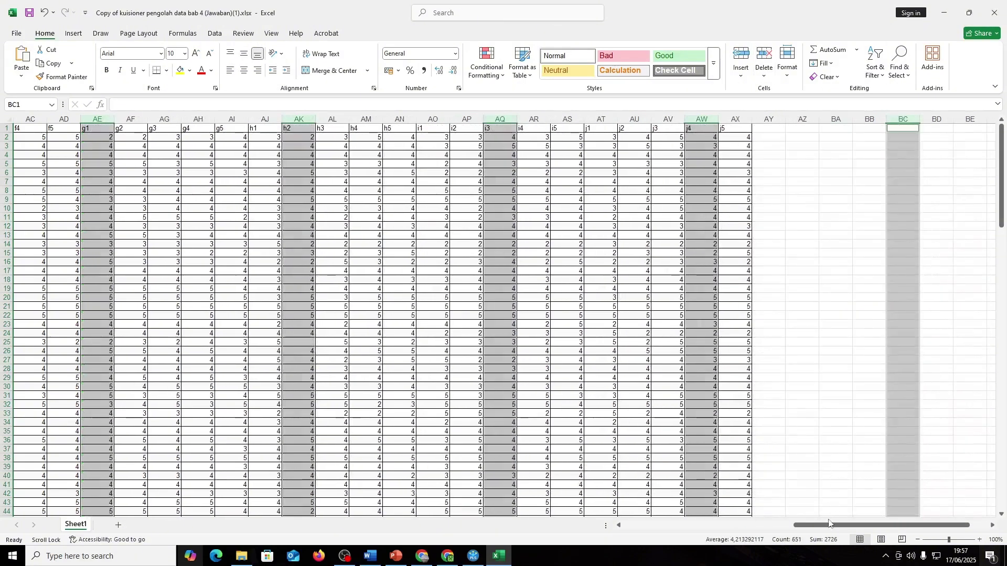
- Scroll back to column A and go to File > Save As
{"action": "left_click_drag", "start_coordinate": [829, 523], "coordinate": [659, 524]}
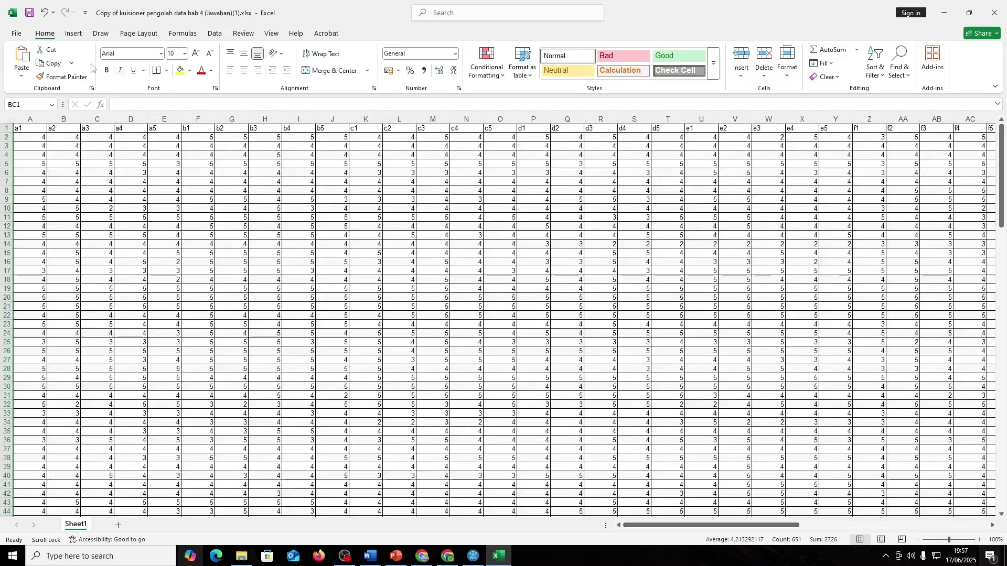
{"action": "left_click", "coordinate": [17, 33]}
{"action": "left_click", "coordinate": [33, 173]}
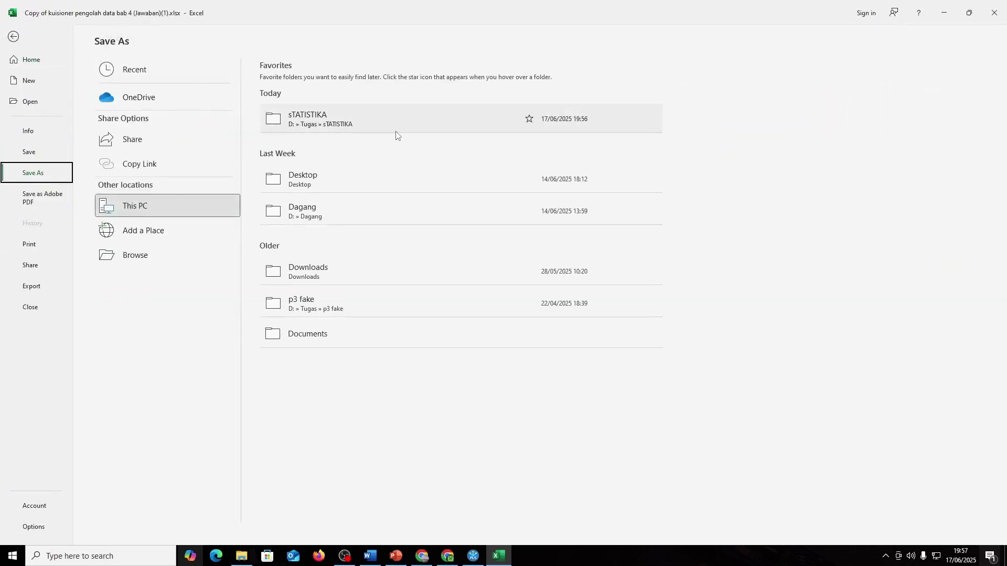
- Open the full Save As dialog and browse into the Tugas folder on drive D
{"action": "left_click", "coordinate": [357, 125]}
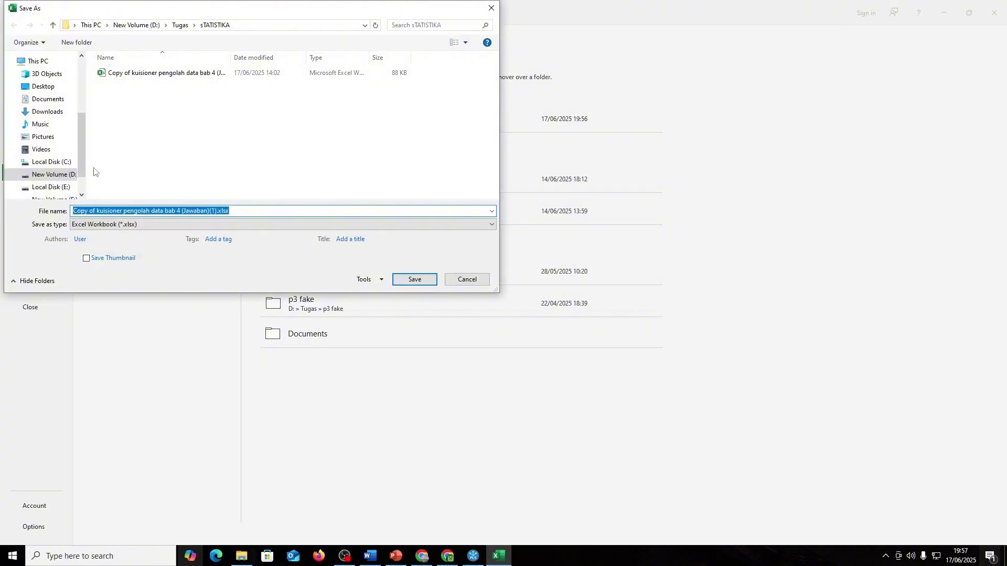
{"action": "left_click", "coordinate": [52, 174]}
{"action": "left_click", "coordinate": [133, 106]}
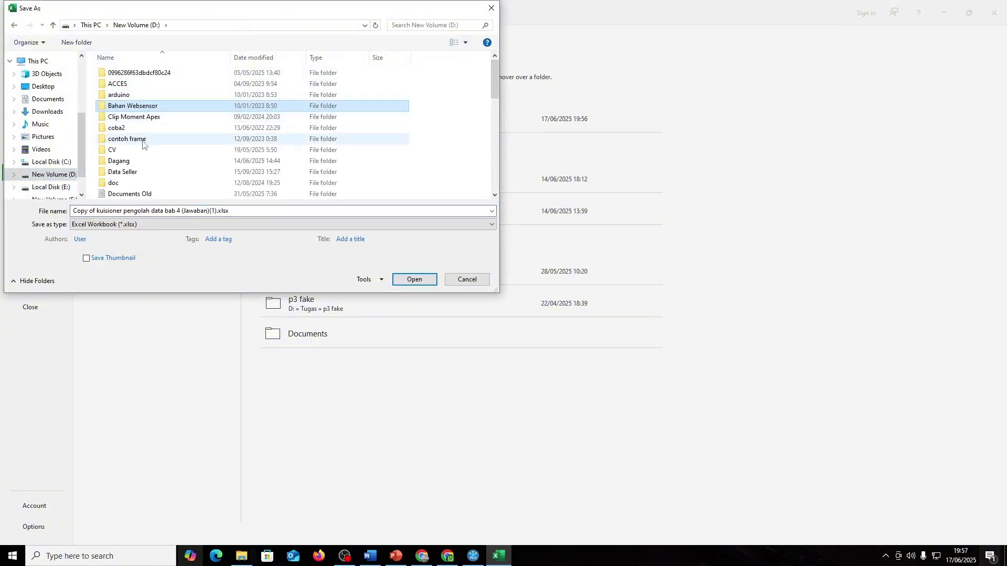
{"action": "scroll", "coordinate": [143, 144], "scroll_direction": "down", "scroll_amount": 5}
{"action": "double_click", "coordinate": [139, 131]}
- Navigate into SEMPLS MODUL, stepping back out of CONTOH MODUL 5
{"action": "left_click", "coordinate": [162, 99]}
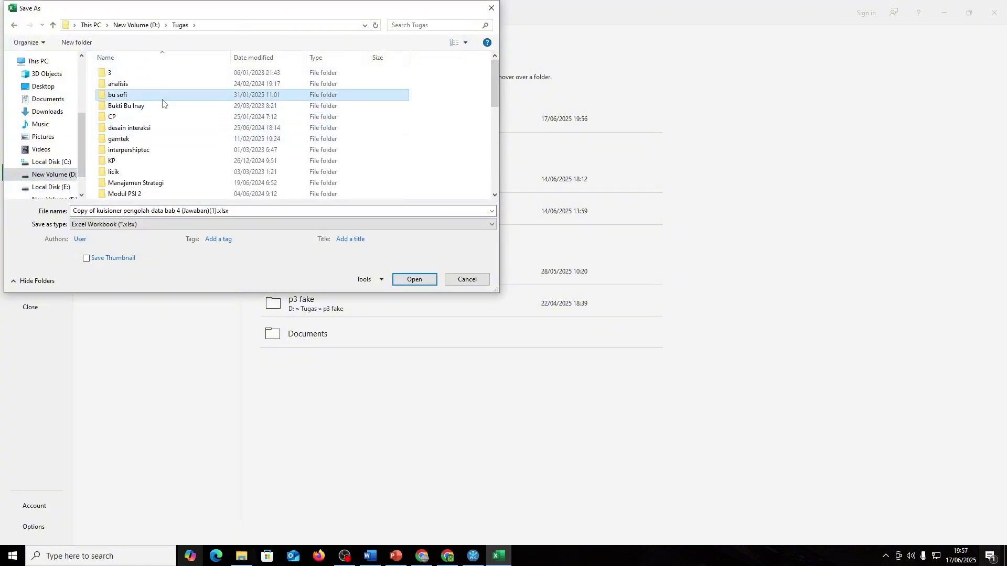
{"action": "key", "text": "m"}
{"action": "key", "text": "m"}
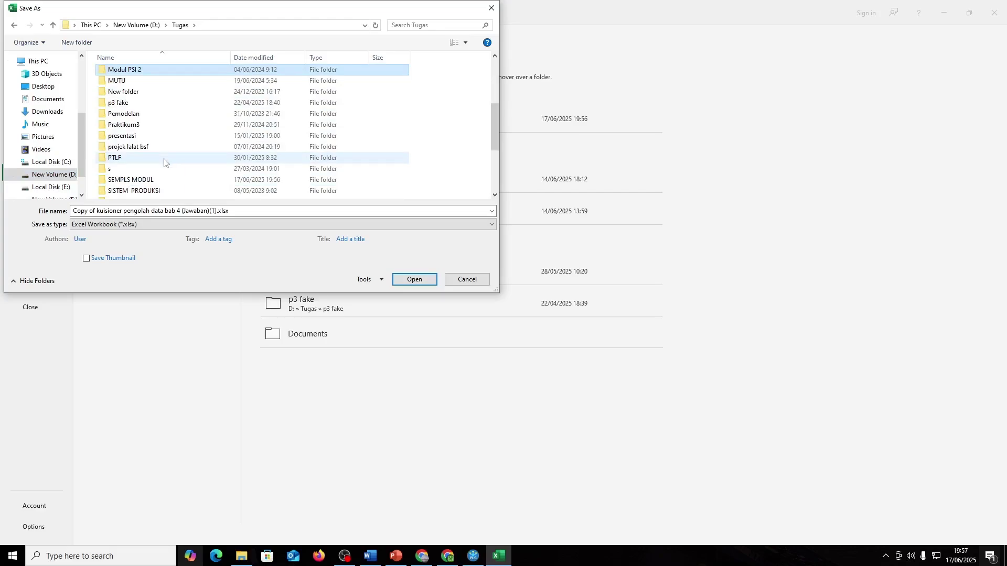
{"action": "key", "text": "m"}
{"action": "key", "text": "m"}
{"action": "scroll", "coordinate": [166, 161], "scroll_direction": "up", "scroll_amount": 4}
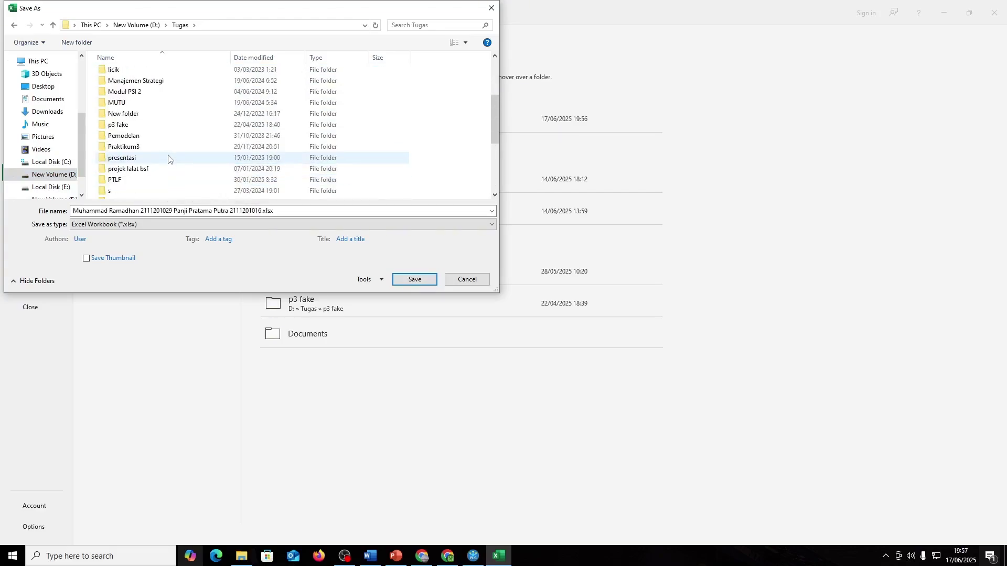
{"action": "scroll", "coordinate": [169, 159], "scroll_direction": "down", "scroll_amount": 1}
{"action": "double_click", "coordinate": [167, 172]}
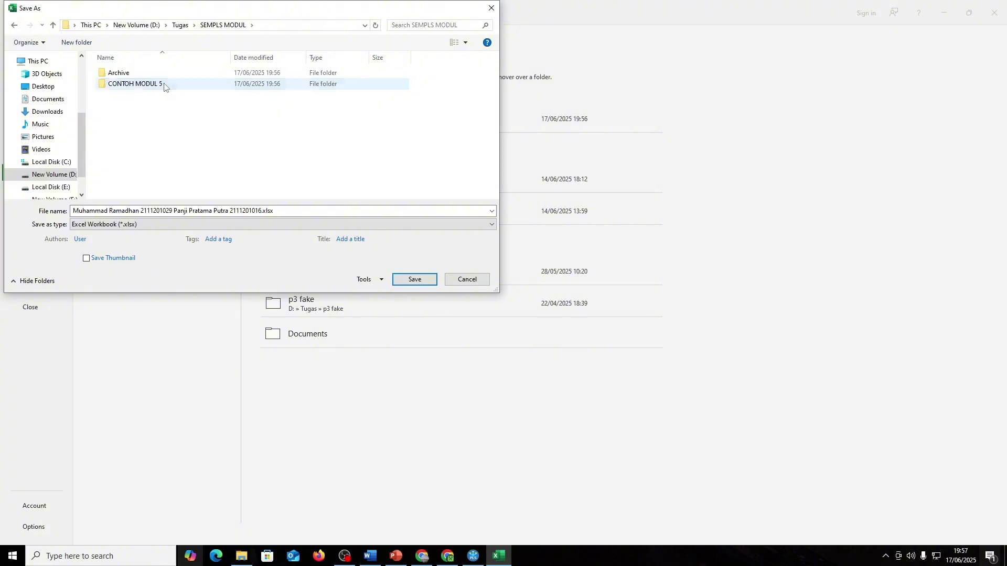
{"action": "double_click", "coordinate": [164, 85]}
{"action": "key", "text": "alt+Left"}
{"action": "left_click", "coordinate": [200, 123]}
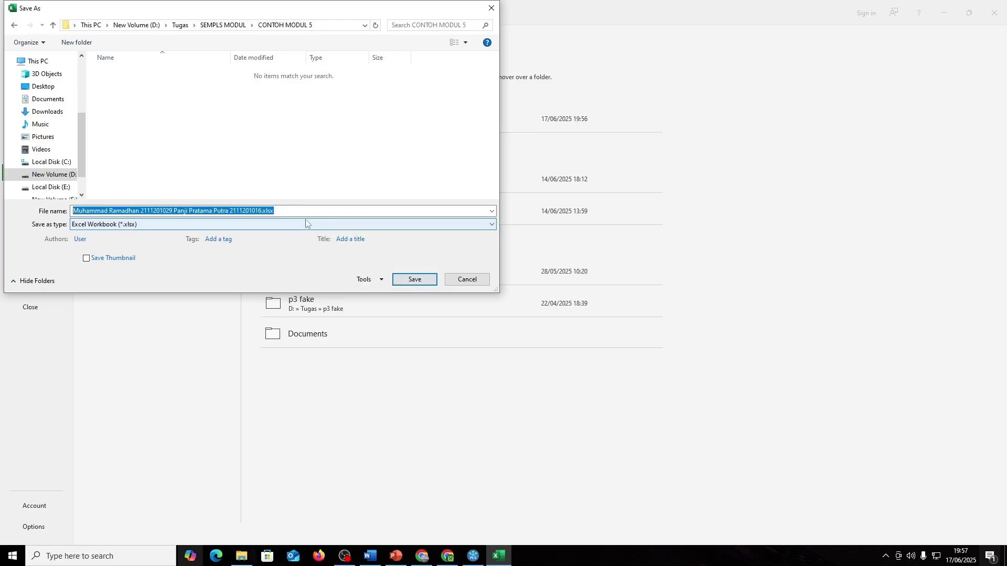
{"action": "key", "text": "alt+Up"}
- Save the sheet as a CSV UTF-8 (Comma delimited) file named DATA MODUL 5
{"action": "left_click", "coordinate": [235, 224]}
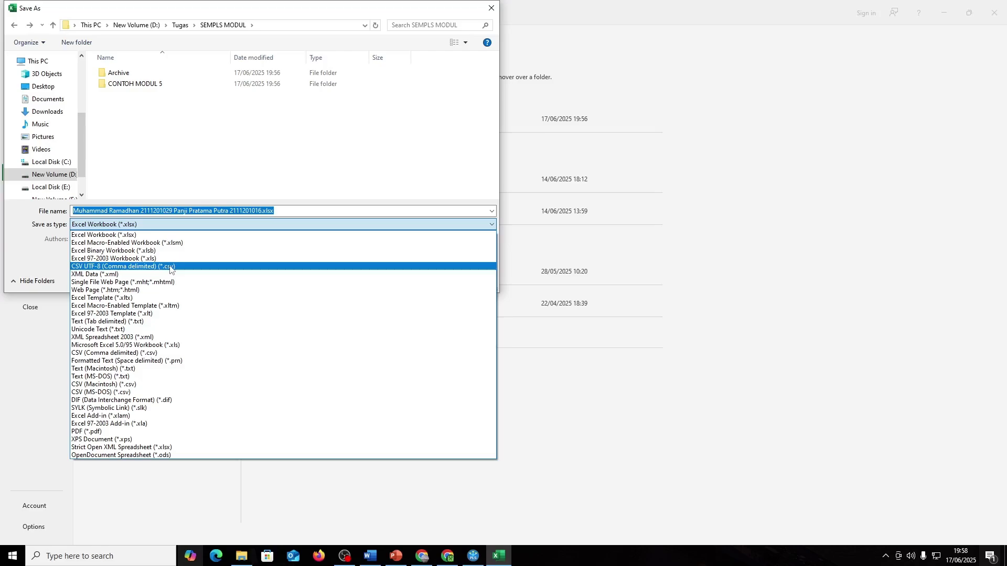
{"action": "left_click", "coordinate": [170, 267]}
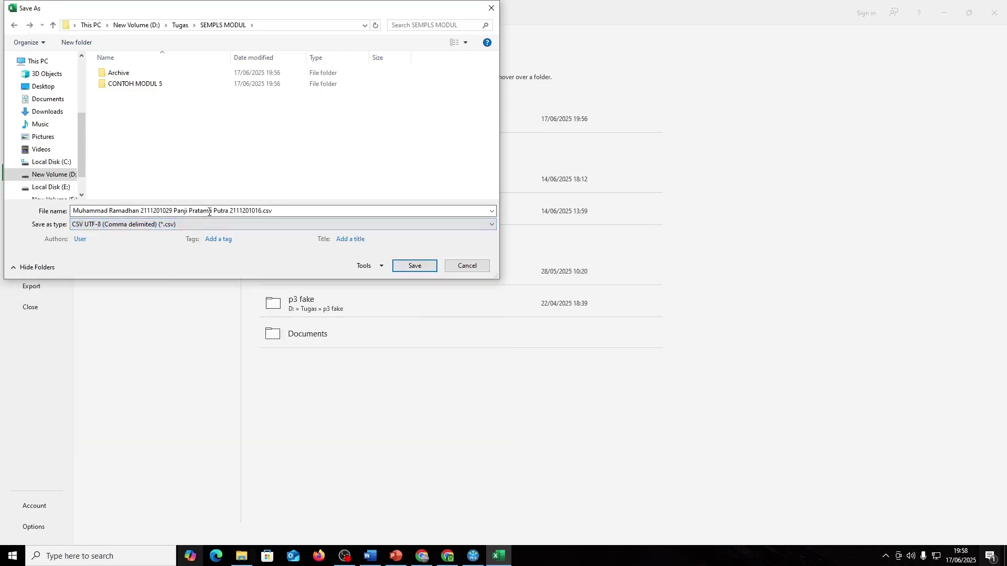
{"action": "left_click", "coordinate": [181, 211]}
{"action": "left_click_drag", "start_coordinate": [261, 211], "coordinate": [74, 214]}
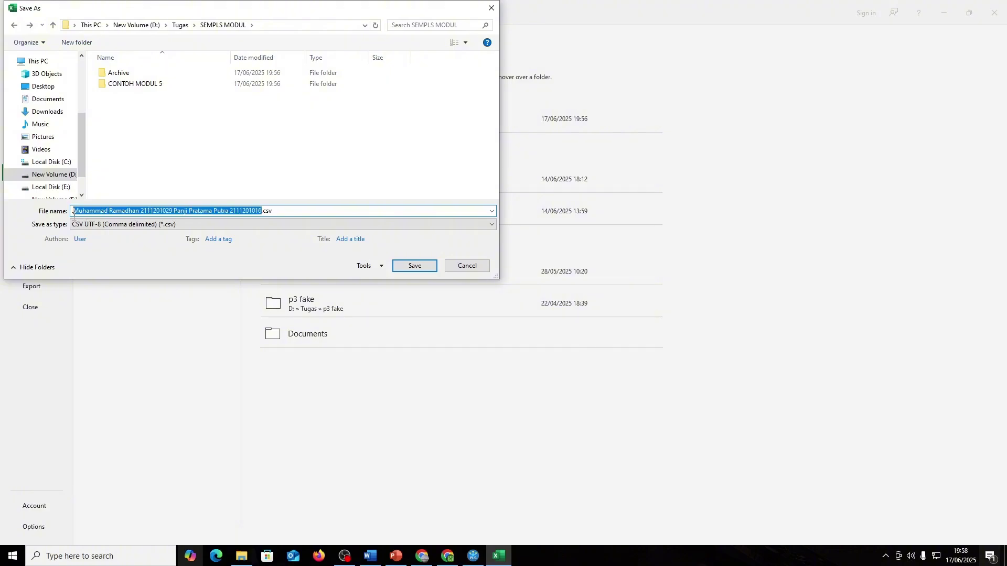
{"action": "key", "text": "BackSpace"}
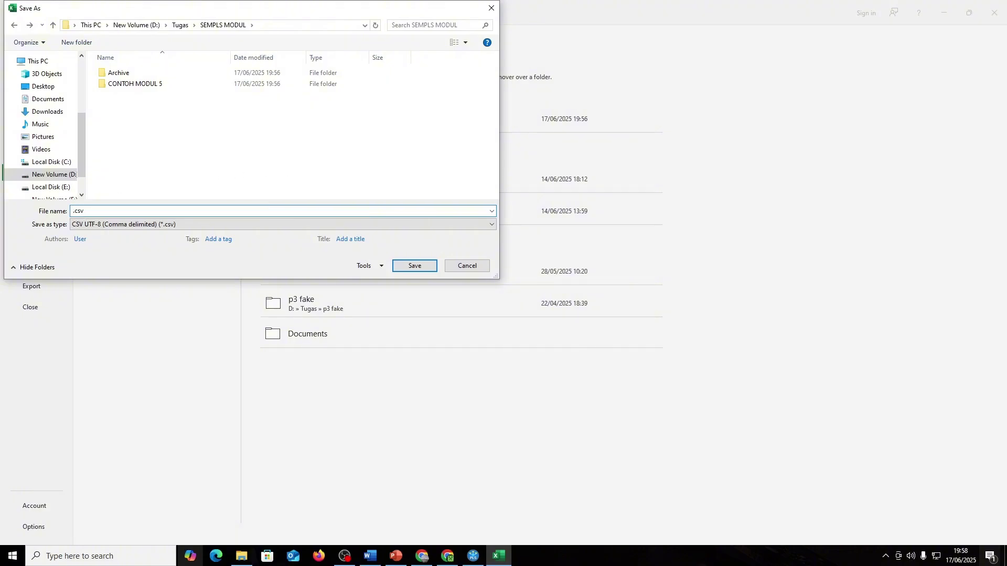
{"action": "type", "text": "DATA MN"}
{"action": "type", "text": "DUK"}
{"action": "type", "text": " %"}
{"action": "key", "text": "Return"}
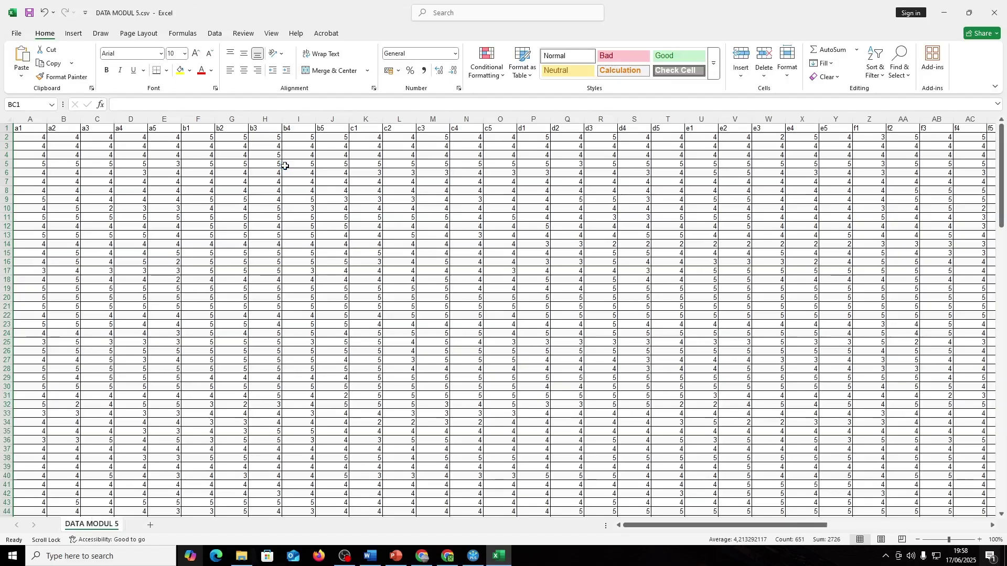
- Back in SmartPLS, import data file D:\Tugas\SEMPLS MODUL\DATA MODUL 5.csv
{"action": "key", "text": "alt+Tab"}
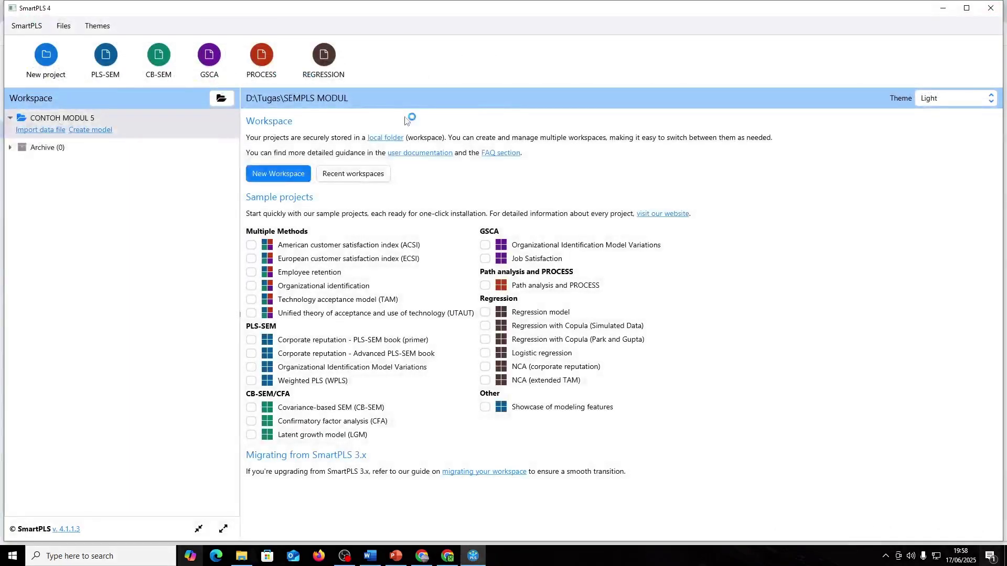
{"action": "left_click", "coordinate": [36, 129]}
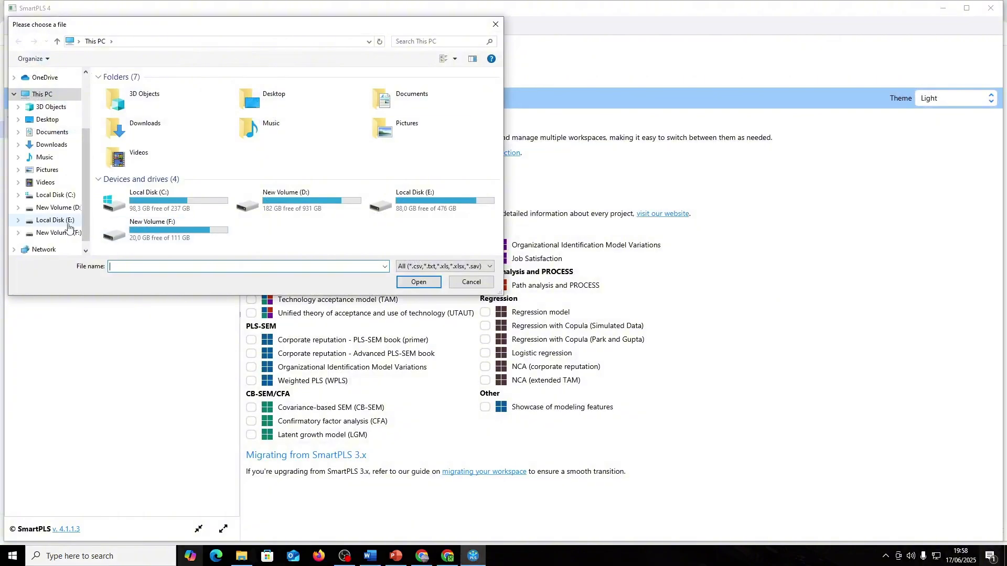
{"action": "left_click", "coordinate": [53, 207]}
{"action": "scroll", "coordinate": [157, 184], "scroll_direction": "down", "scroll_amount": 5}
{"action": "left_click", "coordinate": [126, 183]}
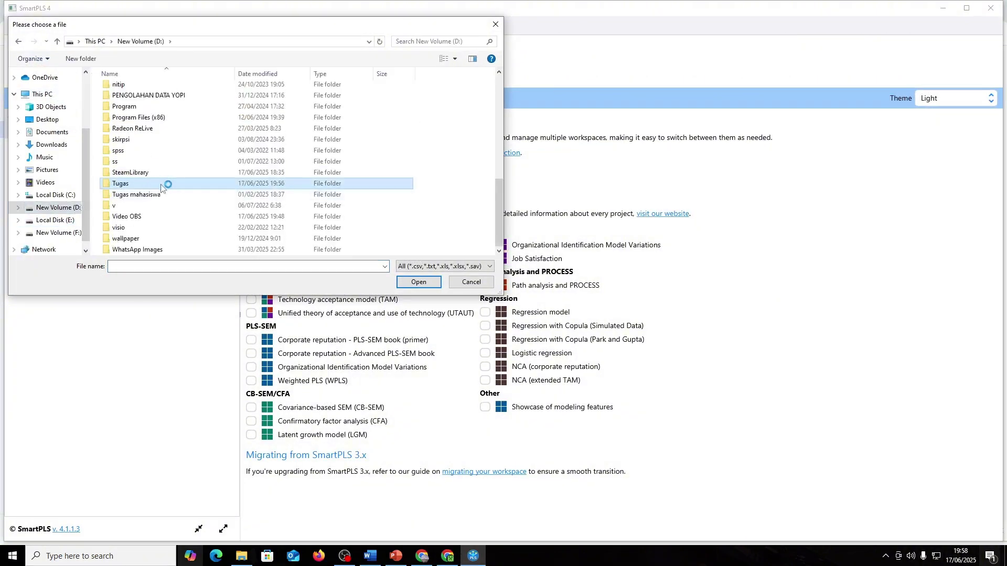
{"action": "double_click", "coordinate": [129, 185]}
{"action": "scroll", "coordinate": [163, 185], "scroll_direction": "down", "scroll_amount": 5}
{"action": "scroll", "coordinate": [164, 184], "scroll_direction": "down", "scroll_amount": 2}
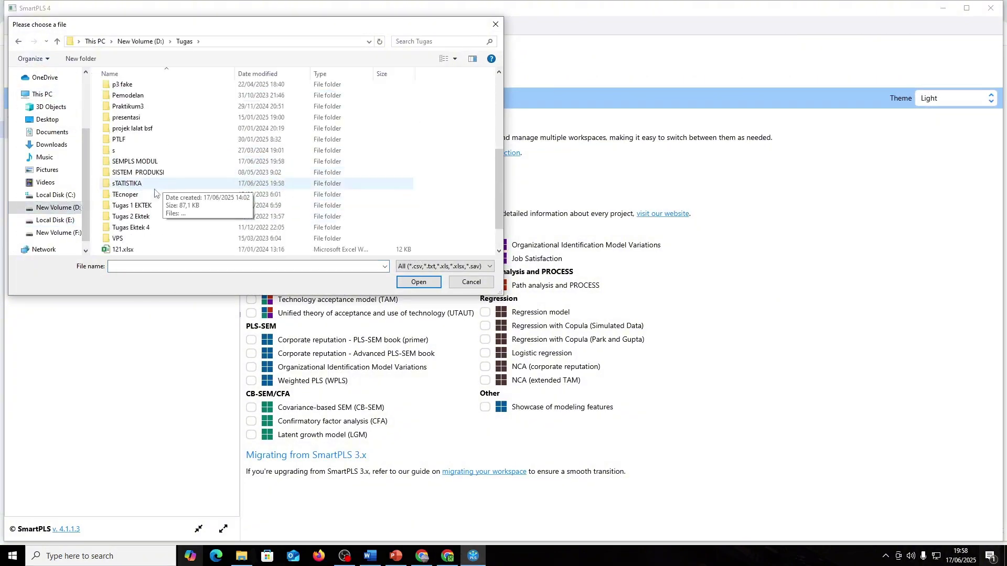
{"action": "double_click", "coordinate": [158, 162]}
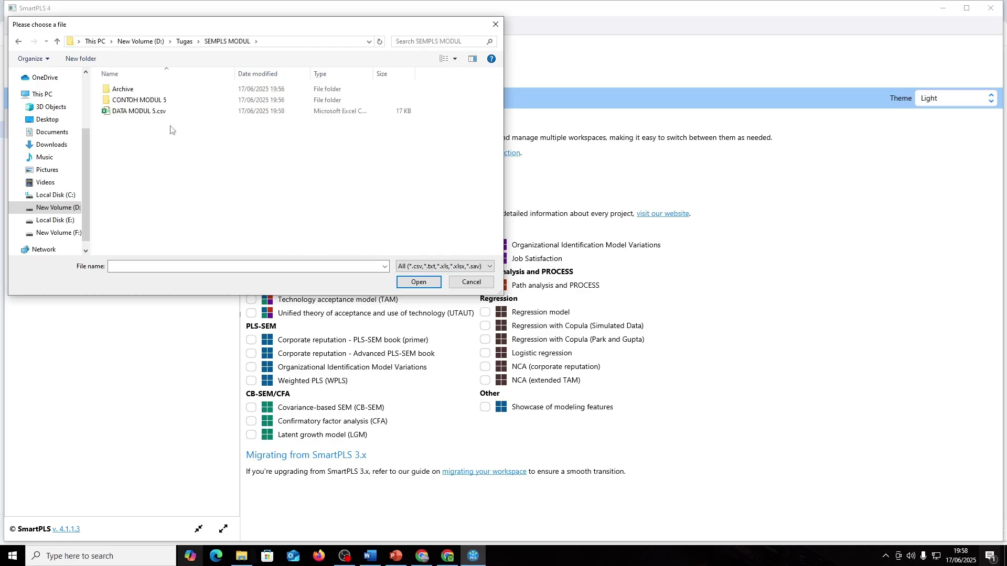
{"action": "left_click", "coordinate": [150, 109]}
{"action": "left_click", "coordinate": [418, 282]}
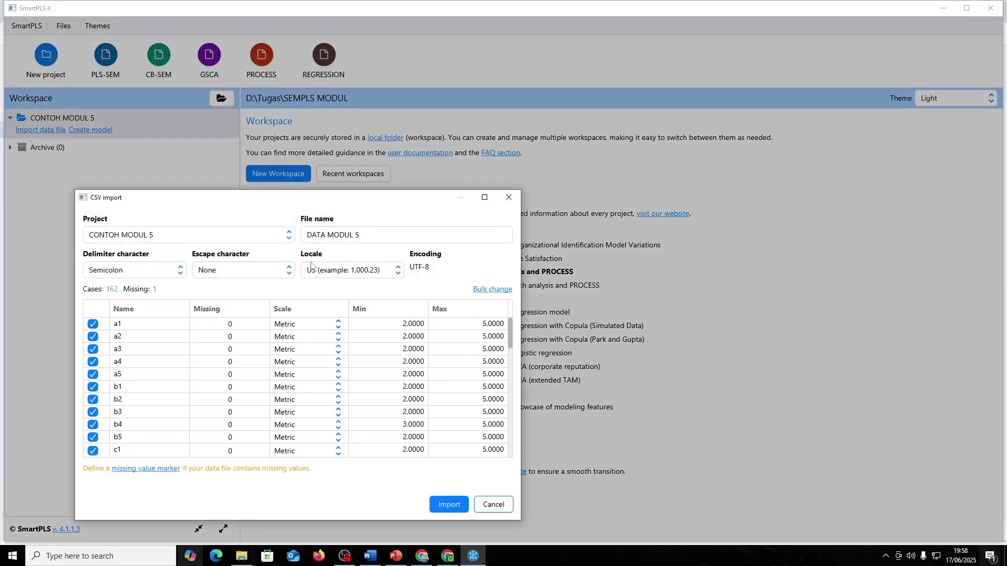
- Review the maximized CSV preview (semicolon delimiter, metric scale) and import DATA MODUL 5
{"action": "left_click_drag", "start_coordinate": [351, 204], "coordinate": [438, 129]}
{"action": "scroll", "coordinate": [415, 297], "scroll_direction": "down", "scroll_amount": 10}
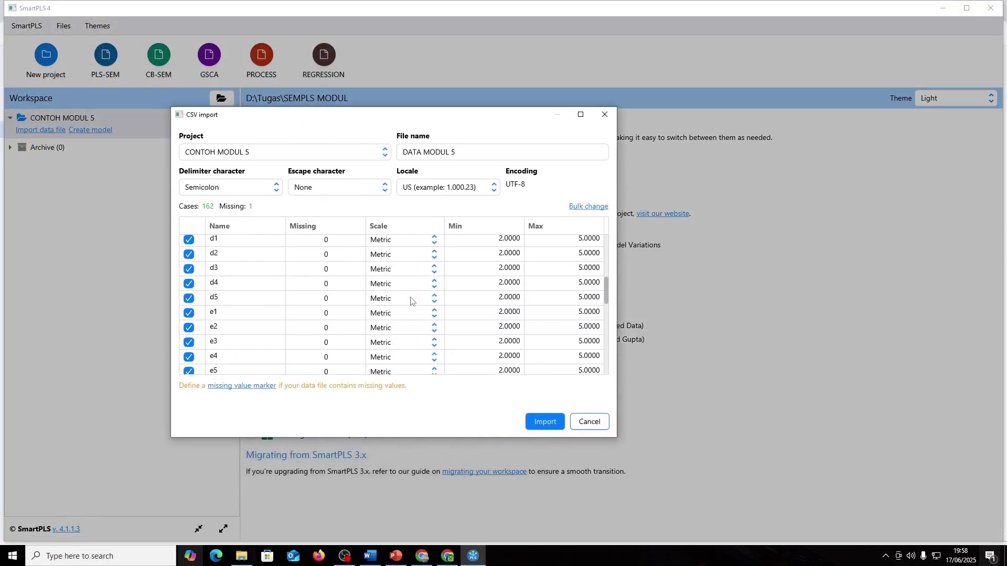
{"action": "scroll", "coordinate": [411, 301], "scroll_direction": "up", "scroll_amount": 3}
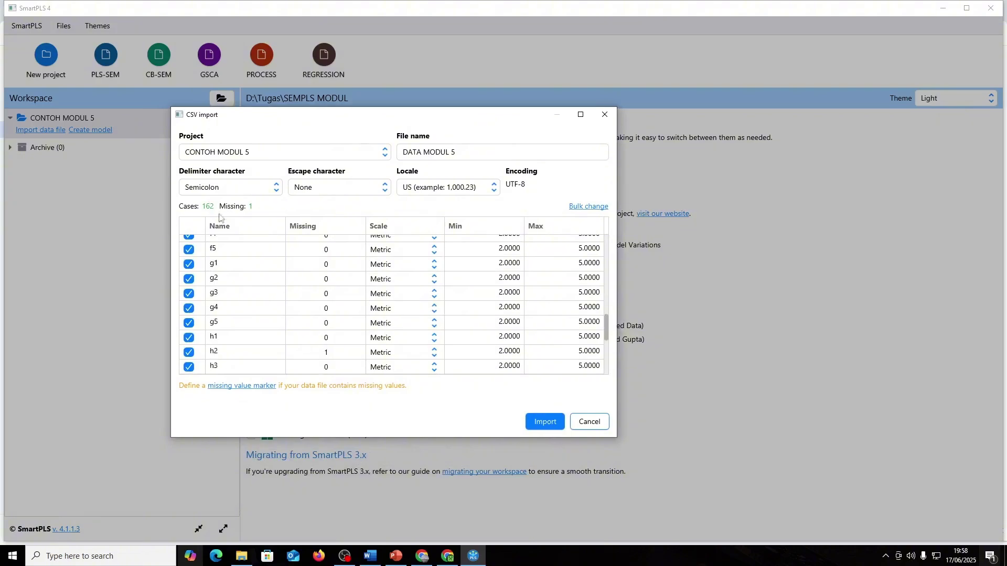
{"action": "scroll", "coordinate": [270, 302], "scroll_direction": "up", "scroll_amount": 7}
{"action": "scroll", "coordinate": [270, 301], "scroll_direction": "down", "scroll_amount": 9}
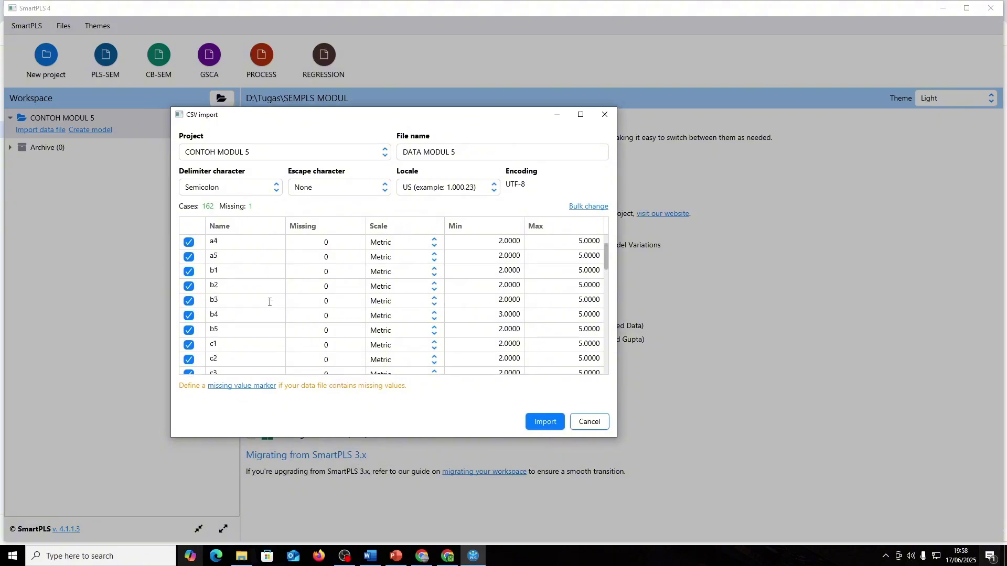
{"action": "left_click", "coordinate": [581, 114]}
{"action": "scroll", "coordinate": [352, 299], "scroll_direction": "up", "scroll_amount": 9}
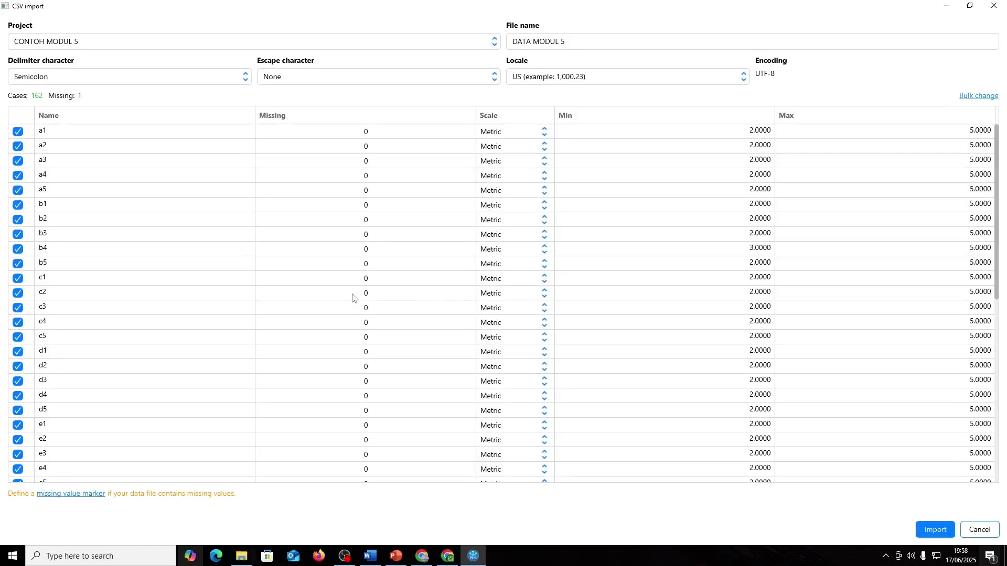
{"action": "scroll", "coordinate": [507, 218], "scroll_direction": "down", "scroll_amount": 10}
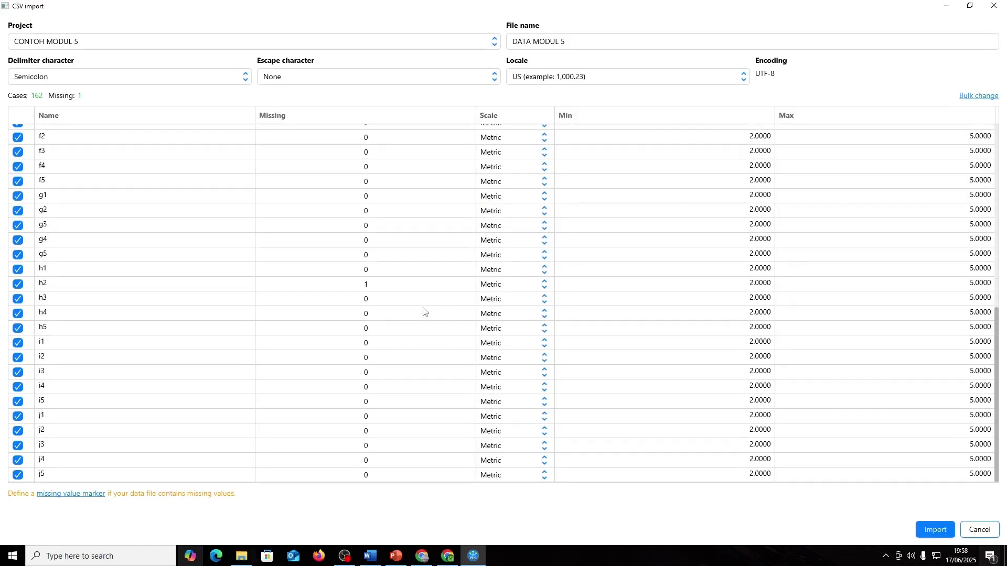
{"action": "scroll", "coordinate": [535, 162], "scroll_direction": "up", "scroll_amount": 10}
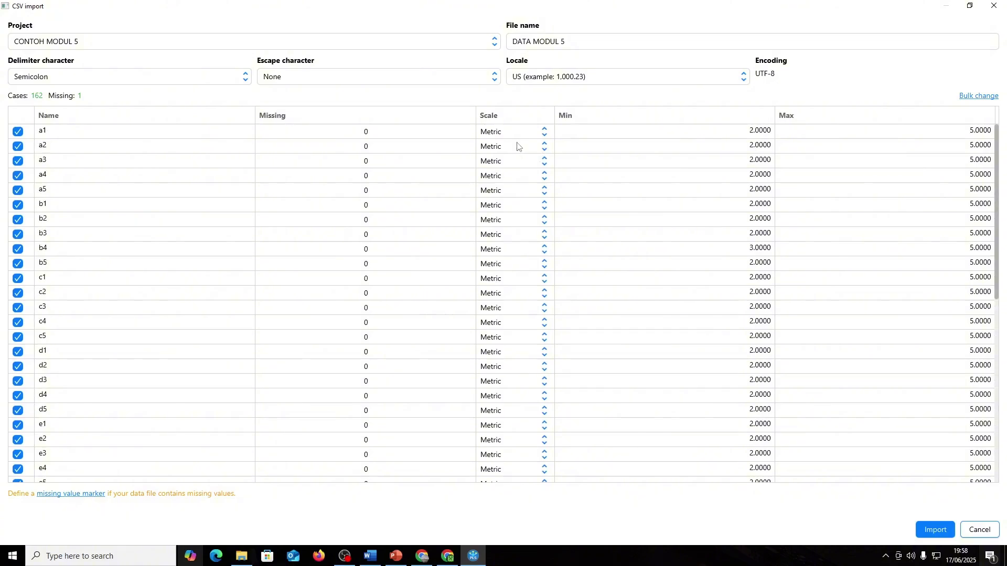
{"action": "scroll", "coordinate": [423, 301], "scroll_direction": "down", "scroll_amount": 10}
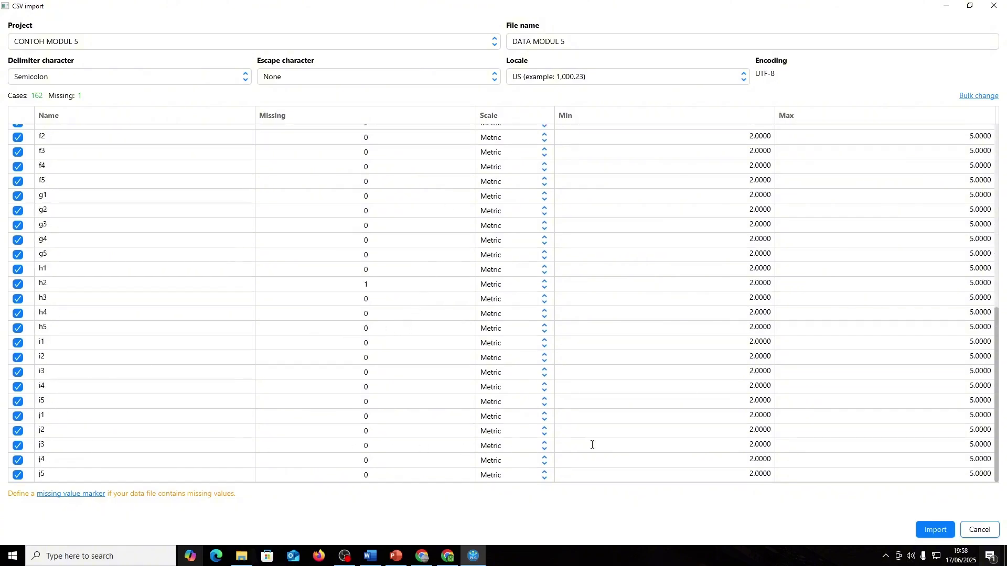
{"action": "scroll", "coordinate": [154, 399], "scroll_direction": "up", "scroll_amount": 10}
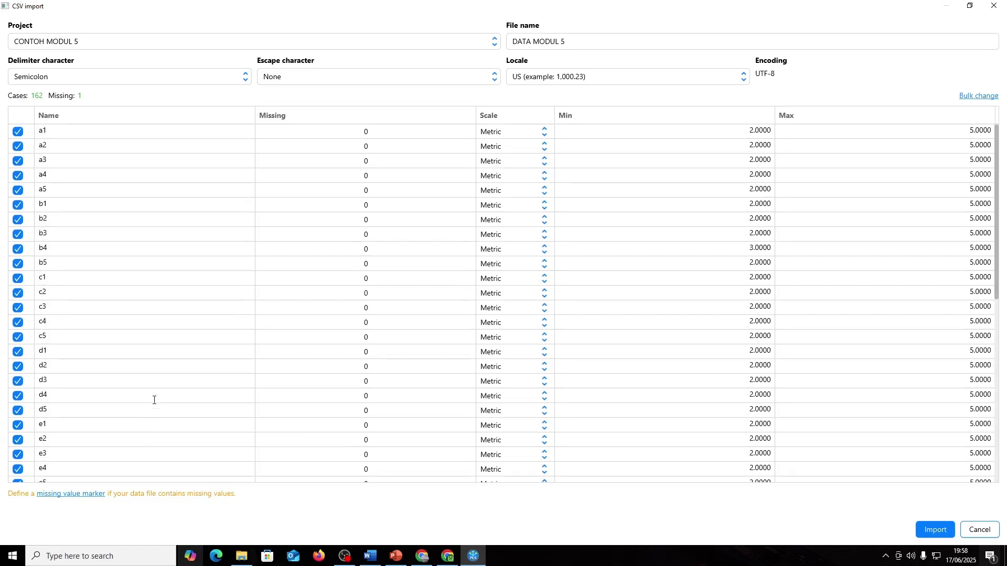
{"action": "left_click", "coordinate": [935, 529]}
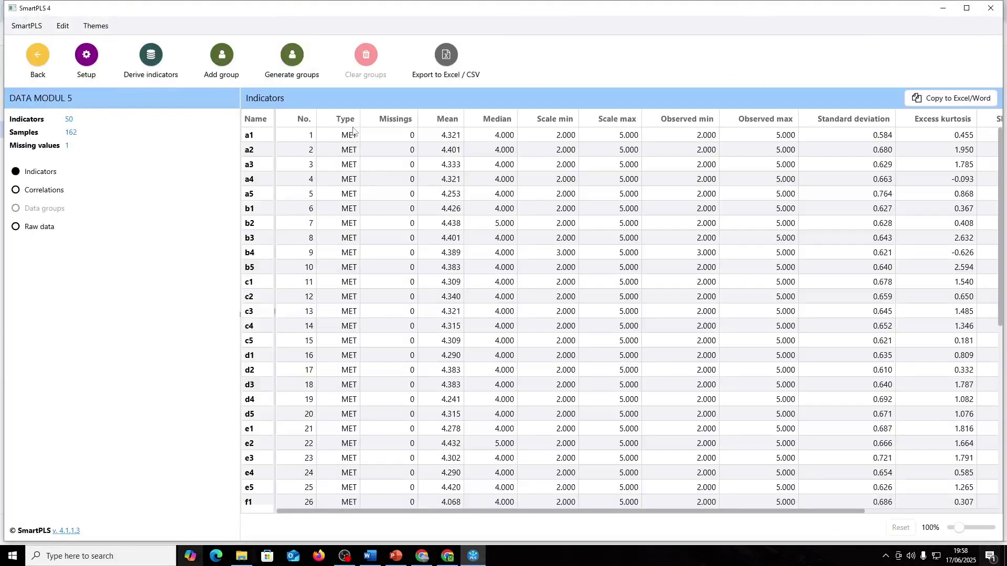
{"action": "scroll", "coordinate": [349, 157], "scroll_direction": "down", "scroll_amount": 7}
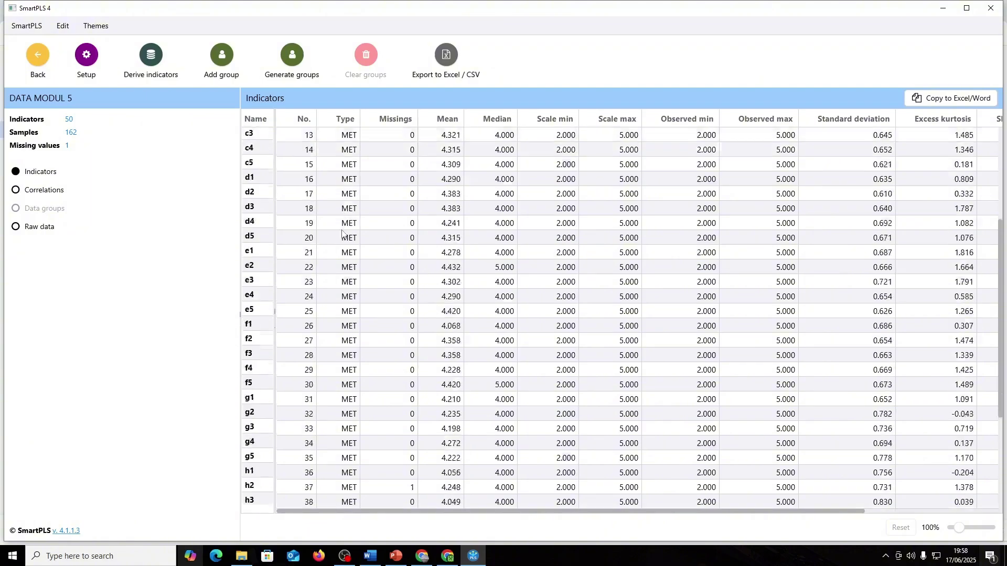
{"action": "scroll", "coordinate": [338, 283], "scroll_direction": "up", "scroll_amount": 6}
{"action": "scroll", "coordinate": [338, 287], "scroll_direction": "down", "scroll_amount": 7}
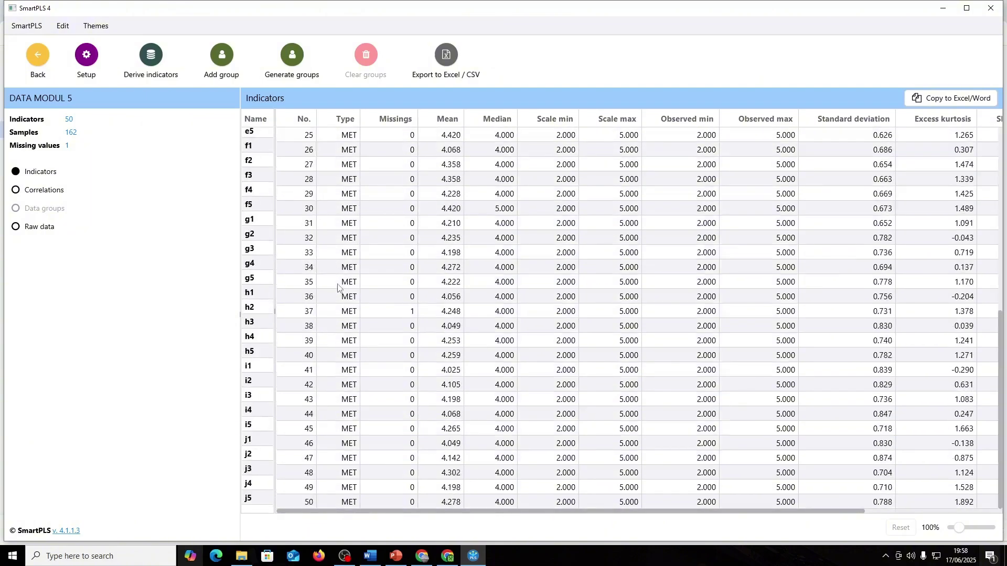
{"action": "scroll", "coordinate": [337, 287], "scroll_direction": "up", "scroll_amount": 8}
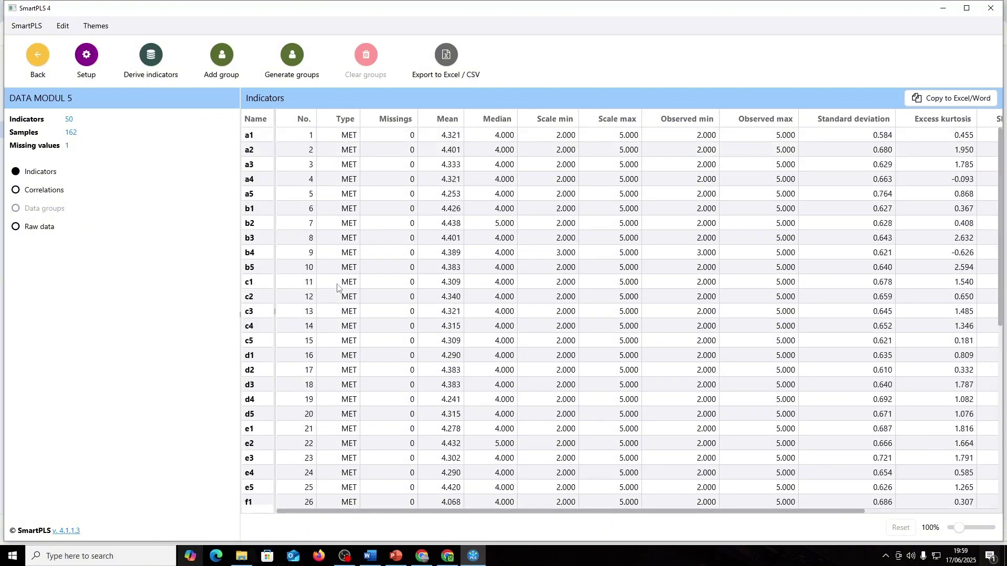
{"action": "scroll", "coordinate": [338, 287], "scroll_direction": "down", "scroll_amount": 8}
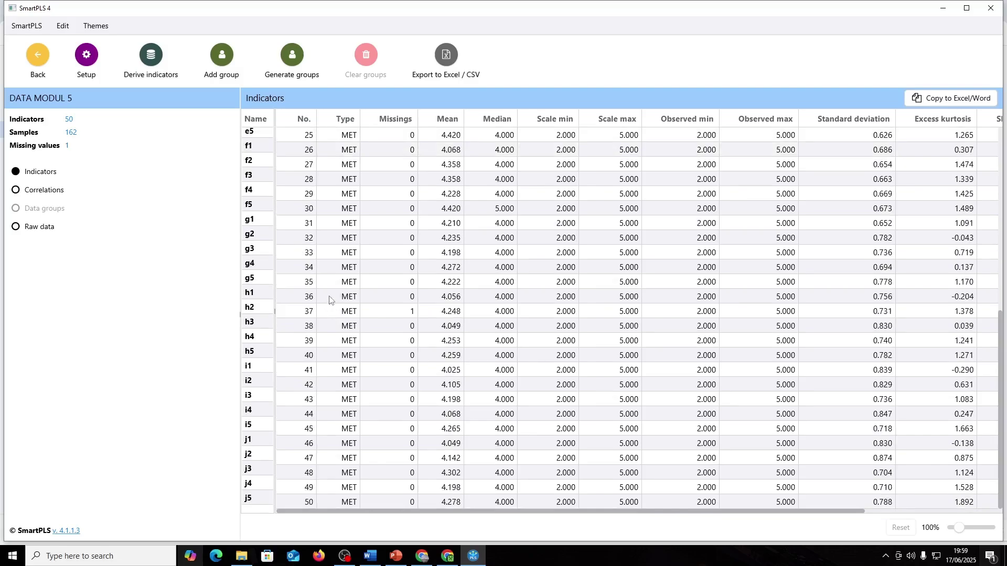
{"action": "scroll", "coordinate": [336, 288], "scroll_direction": "up", "scroll_amount": 8}
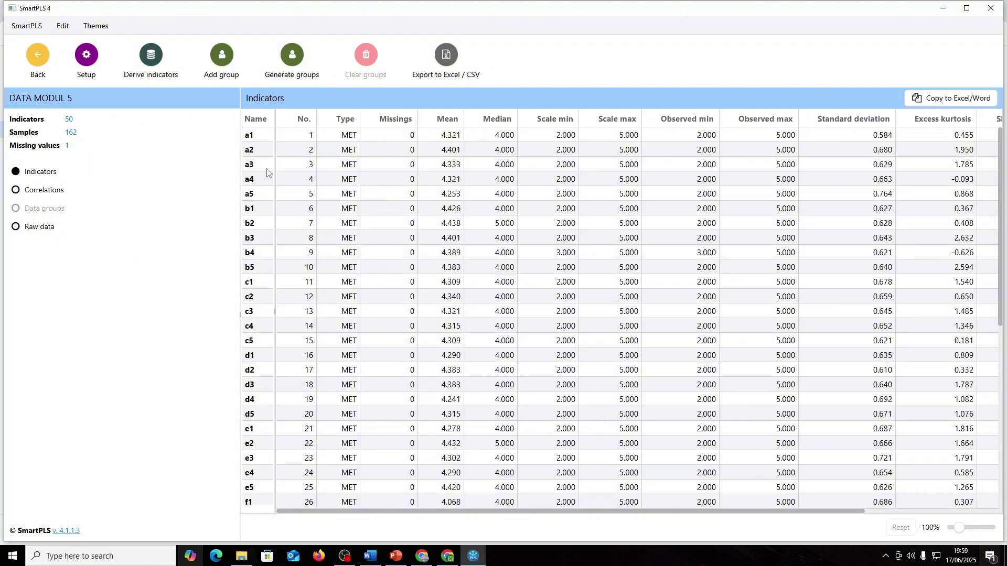
{"action": "left_click_drag", "start_coordinate": [702, 512], "coordinate": [87, 151]}
- From the workspace overview, create and save a PLS-SEM model named MODUL5
{"action": "left_click", "coordinate": [40, 70]}
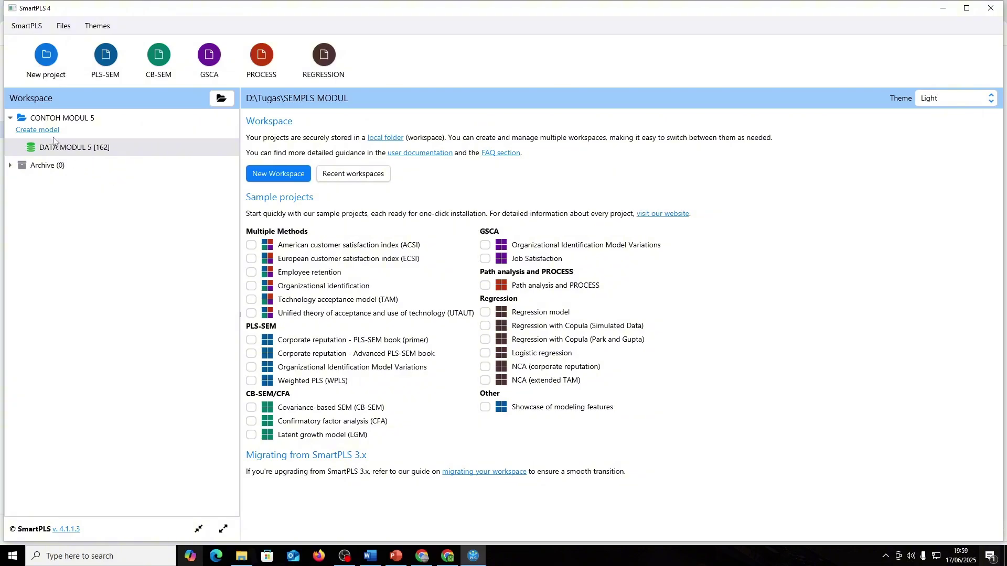
{"action": "left_click", "coordinate": [37, 130]}
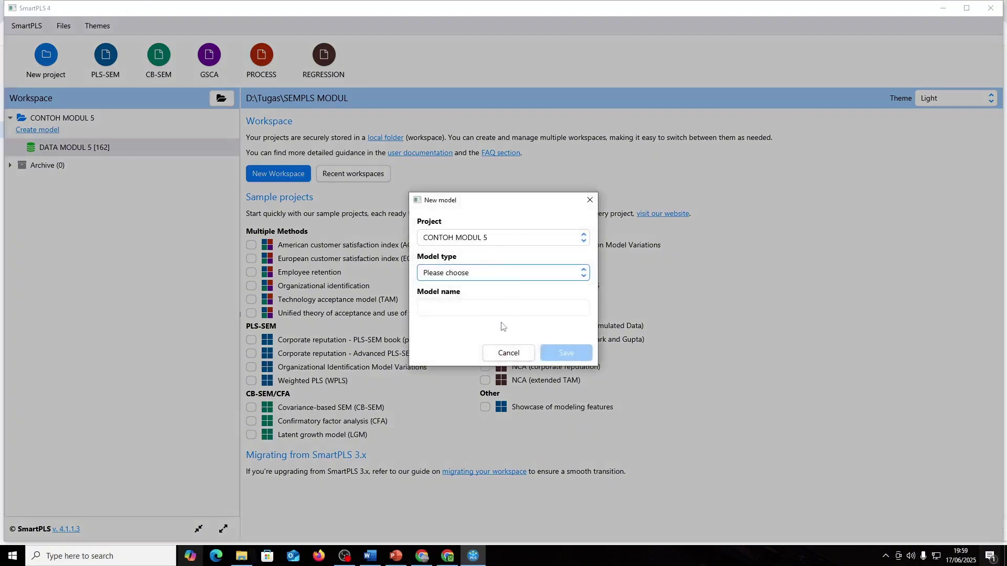
{"action": "left_click", "coordinate": [483, 282]}
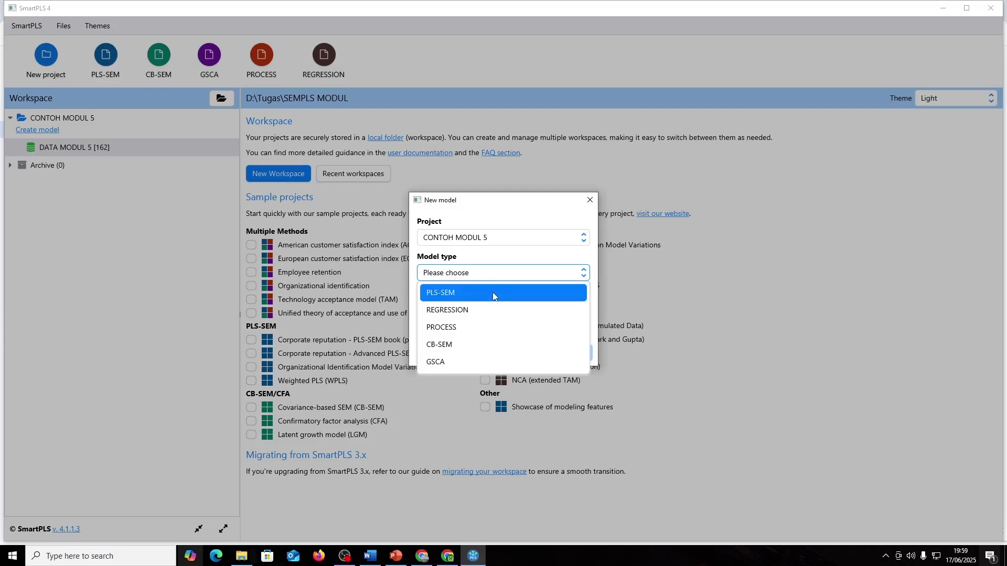
{"action": "left_click", "coordinate": [493, 294]}
{"action": "left_click", "coordinate": [504, 305]}
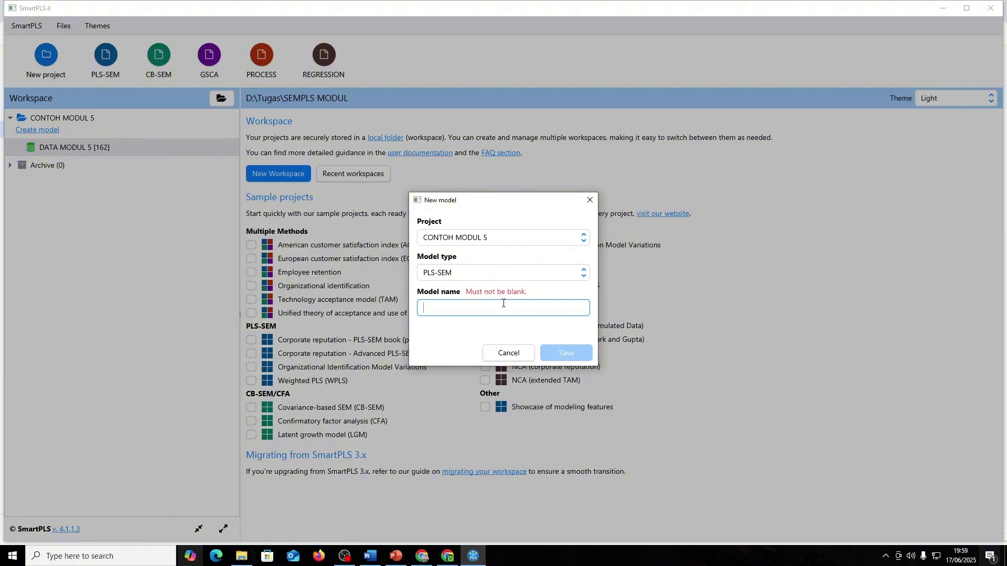
{"action": "type", "text": "MODUL5"}
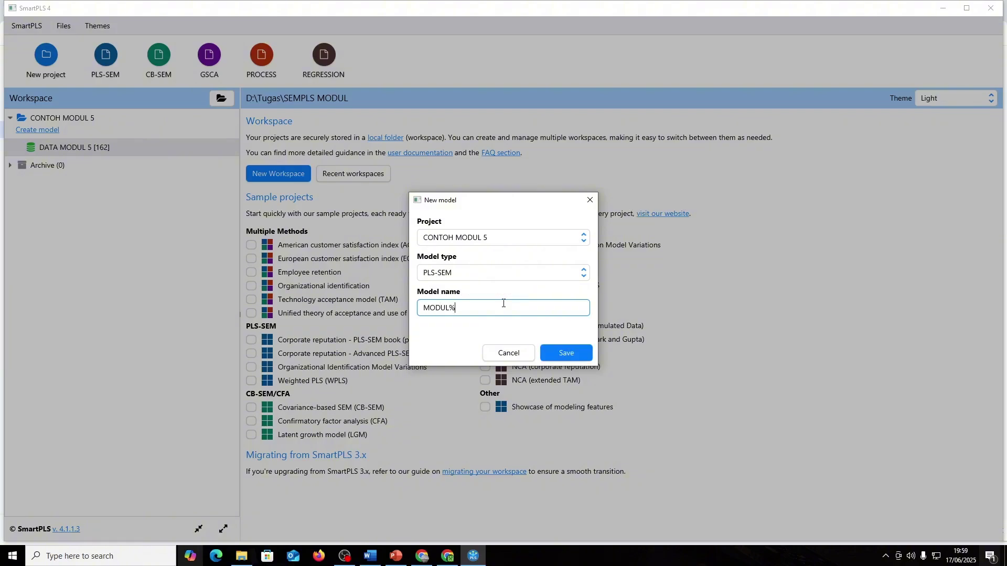
{"action": "left_click", "coordinate": [566, 353]}
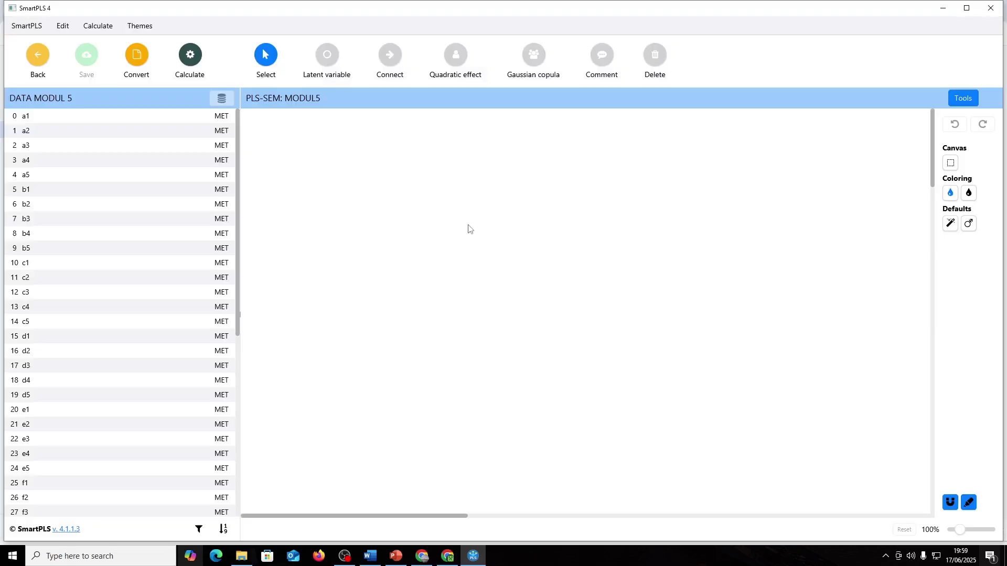
{"action": "key", "text": "alt+Tab"}
{"action": "key", "text": "alt+Tab"}
{"action": "key", "text": "alt+Tab"}
{"action": "key", "text": "alt+Tab"}
{"action": "key", "text": "alt+Tab"}
{"action": "key", "text": "alt+Tab"}
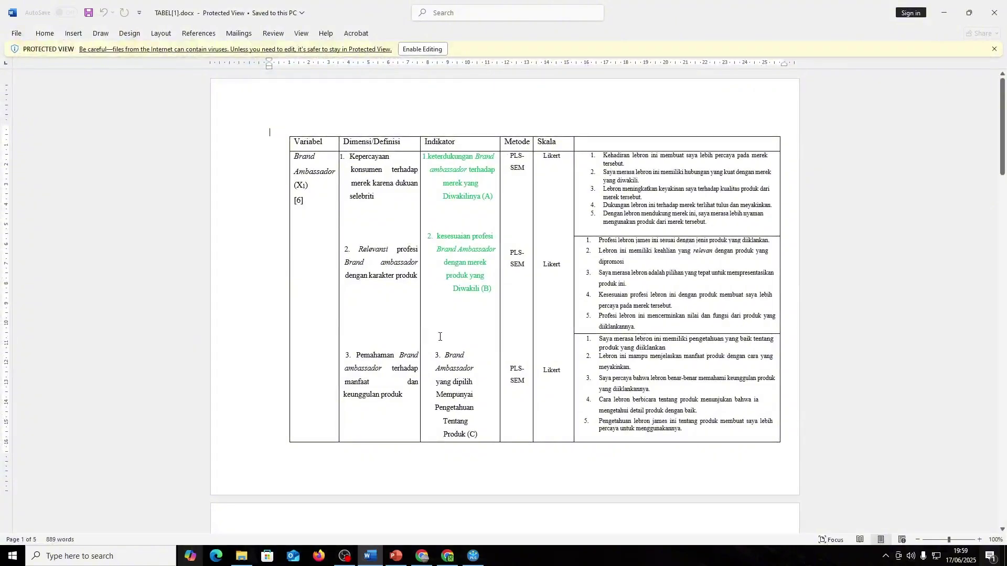
- Scroll through the variable and indicator tables in the TABEL Word document
{"action": "scroll", "coordinate": [439, 337], "scroll_direction": "down", "scroll_amount": 3}
{"action": "scroll", "coordinate": [440, 337], "scroll_direction": "up", "scroll_amount": 3}
{"action": "scroll", "coordinate": [439, 337], "scroll_direction": "up", "scroll_amount": 2}
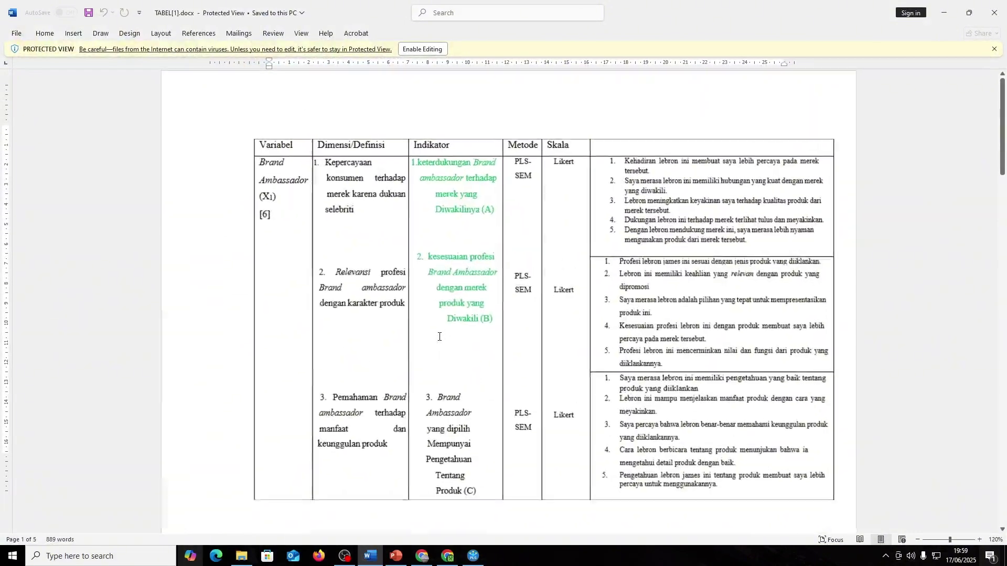
{"action": "scroll", "coordinate": [291, 286], "scroll_direction": "down", "scroll_amount": 7}
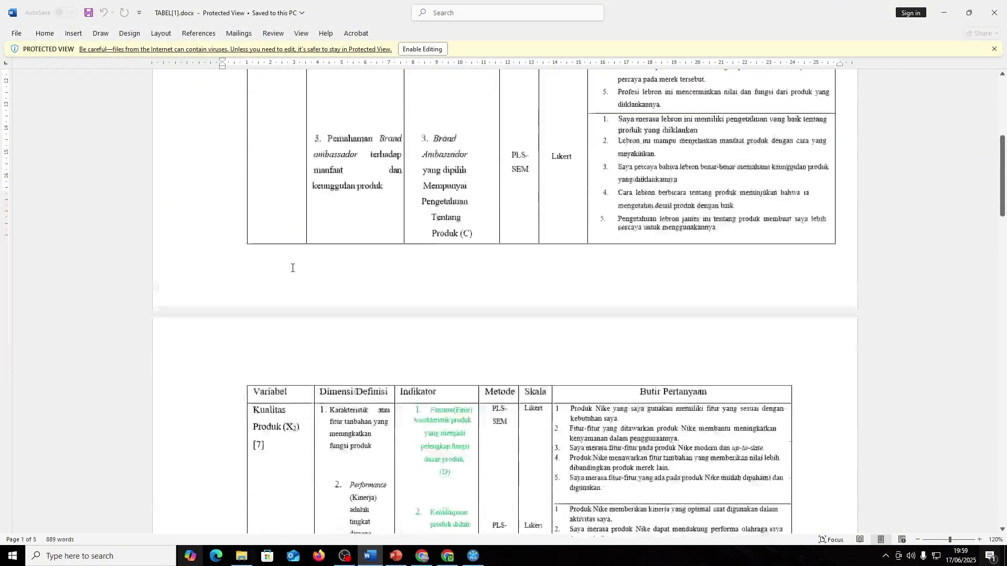
{"action": "scroll", "coordinate": [292, 286], "scroll_direction": "down", "scroll_amount": 14}
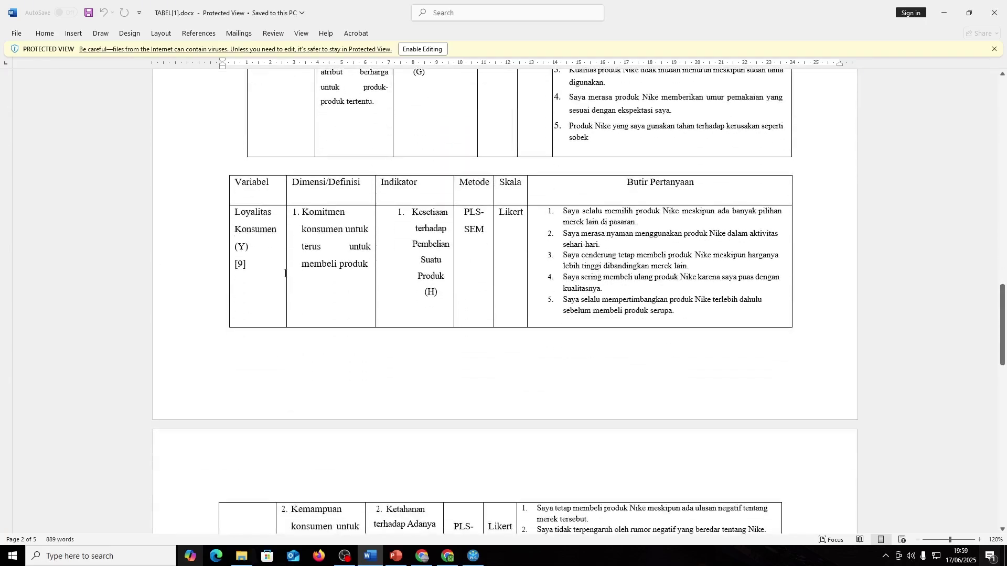
- Return to SmartPLS and place a first latent variable on the MODUL5 canvas
{"action": "key", "text": "alt+Tab"}
{"action": "left_click", "coordinate": [333, 59]}
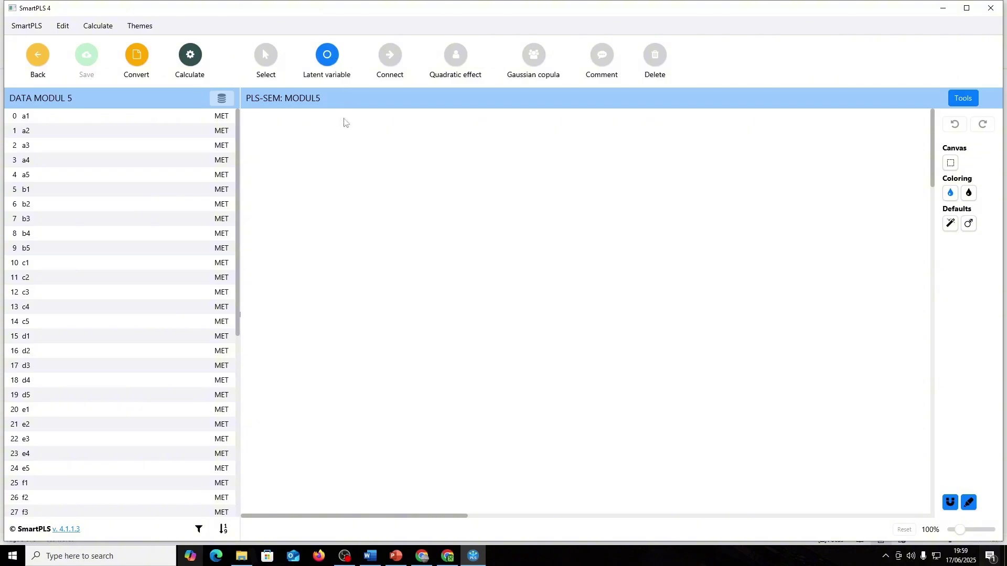
{"action": "left_click", "coordinate": [330, 177]}
- Name the first latent variable Brand Ambassdor
{"action": "type", "text": "Alpha"}
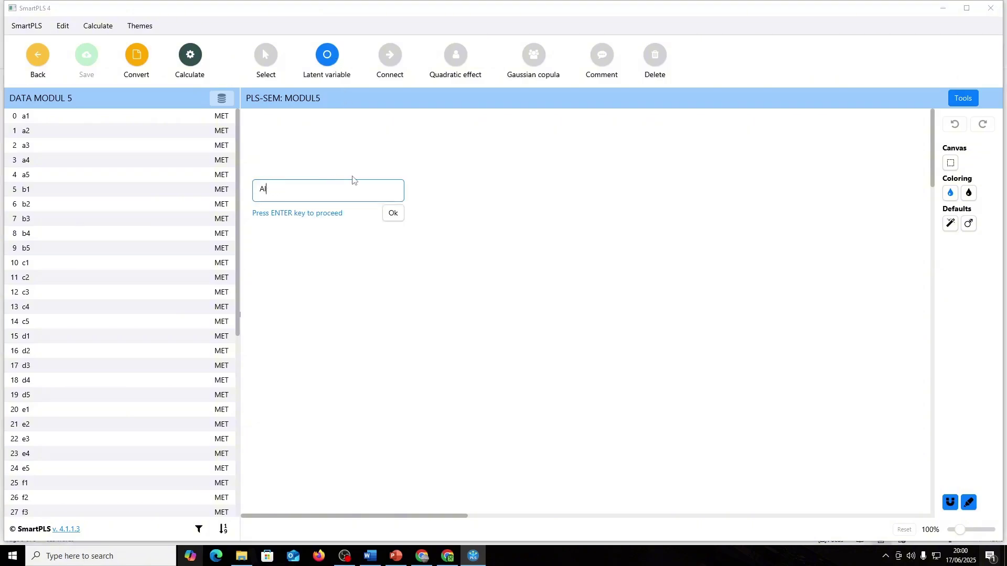
{"action": "key", "text": "BackSpace"}
{"action": "key", "text": "BackSpace"}
{"action": "type", "text": "Brand"}
{"action": "key", "text": "Return"}
- Add a second latent variable below it named Kualitas Produk
{"action": "left_click", "coordinate": [326, 56]}
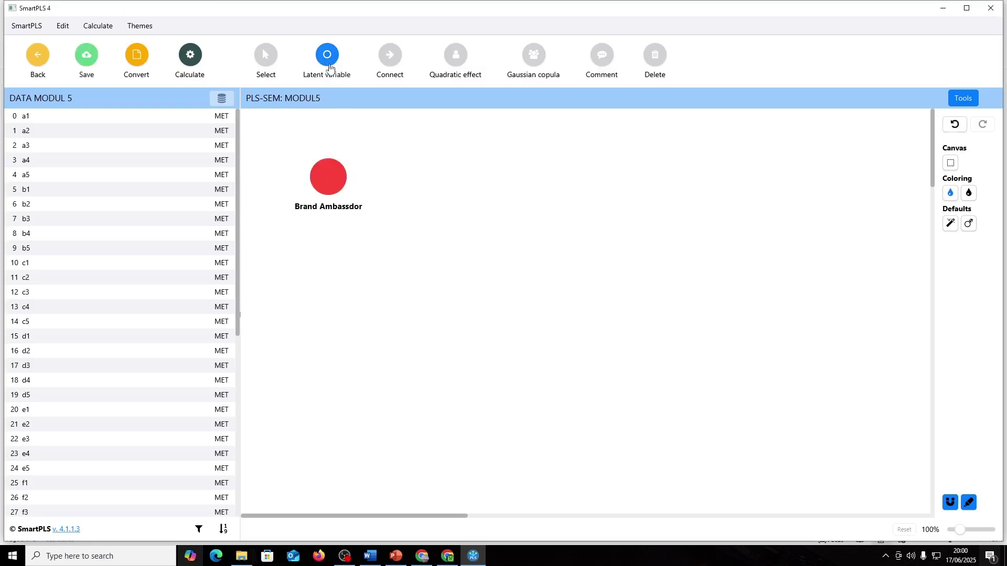
{"action": "left_click", "coordinate": [322, 307]}
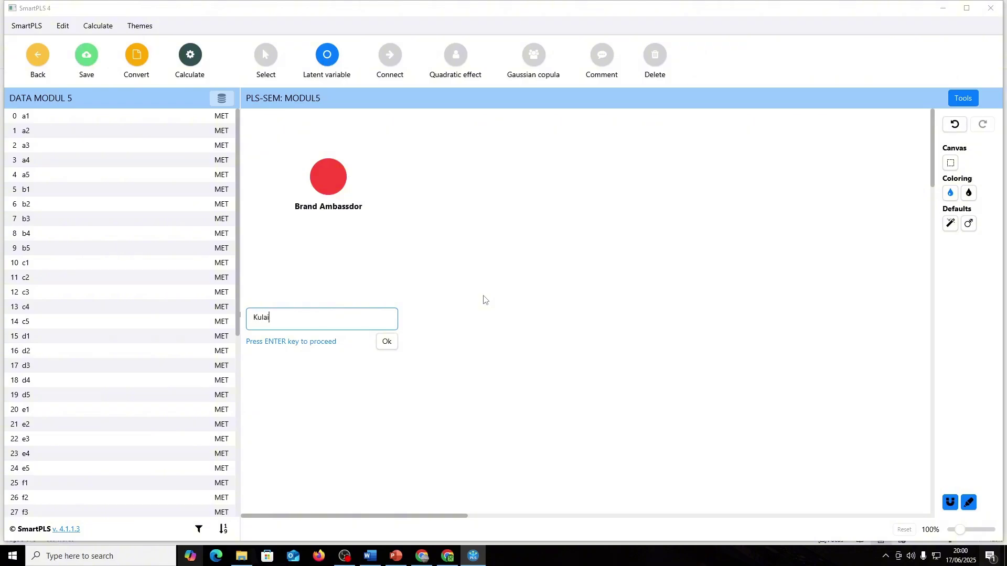
{"action": "type", "text": "Kulaliua"}
{"action": "key", "text": "BackSpace"}
{"action": "key", "text": "BackSpace"}
{"action": "type", "text": "alitas"}
{"action": "key", "text": "BackSpace"}
{"action": "key", "text": "BackSpace"}
{"action": "key", "text": "BackSpace"}
{"action": "key", "text": "BackSpace"}
{"action": "key", "text": "BackSpace"}
{"action": "key", "text": "BackSpace"}
{"action": "type", "text": "Kualitas Produk"}
{"action": "key", "text": "Return"}
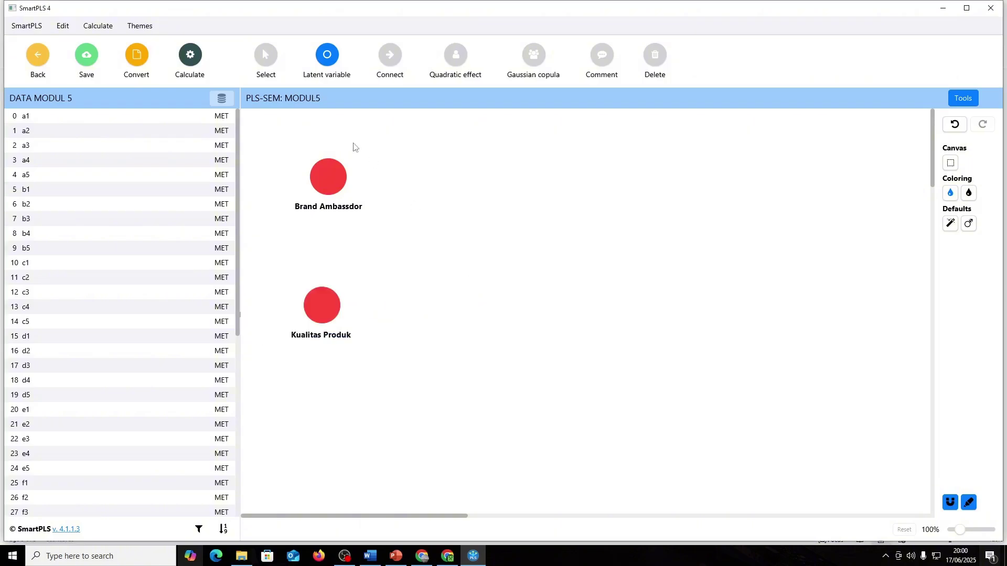
- Add a third latent variable to the right named Loyalitas Produk
{"action": "left_click", "coordinate": [625, 237]}
{"action": "type", "text": "Alpha"}
{"action": "key", "text": "BackSpace"}
{"action": "key", "text": "BackSpace"}
{"action": "key", "text": "BackSpace"}
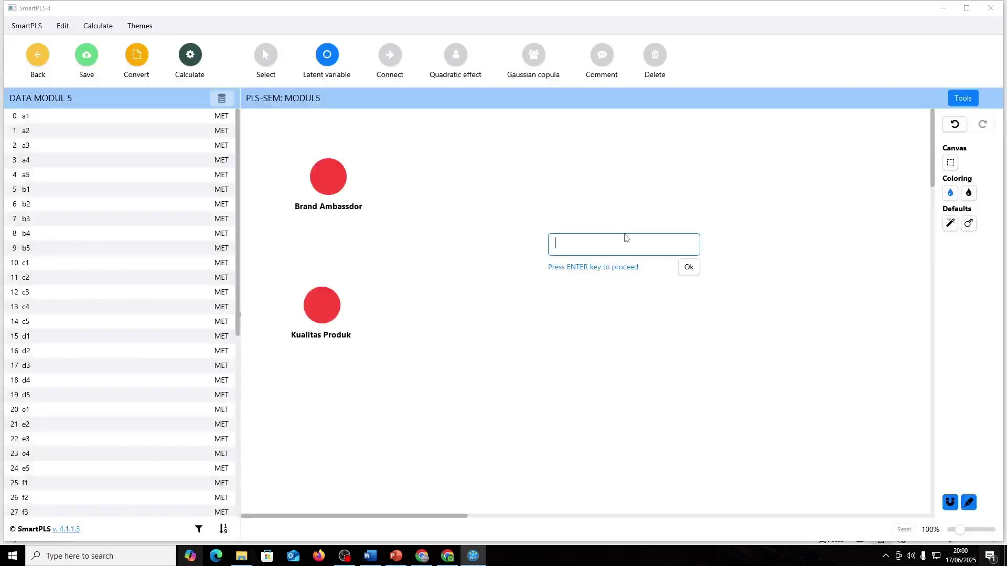
{"action": "type", "text": "Loyalitas prod"}
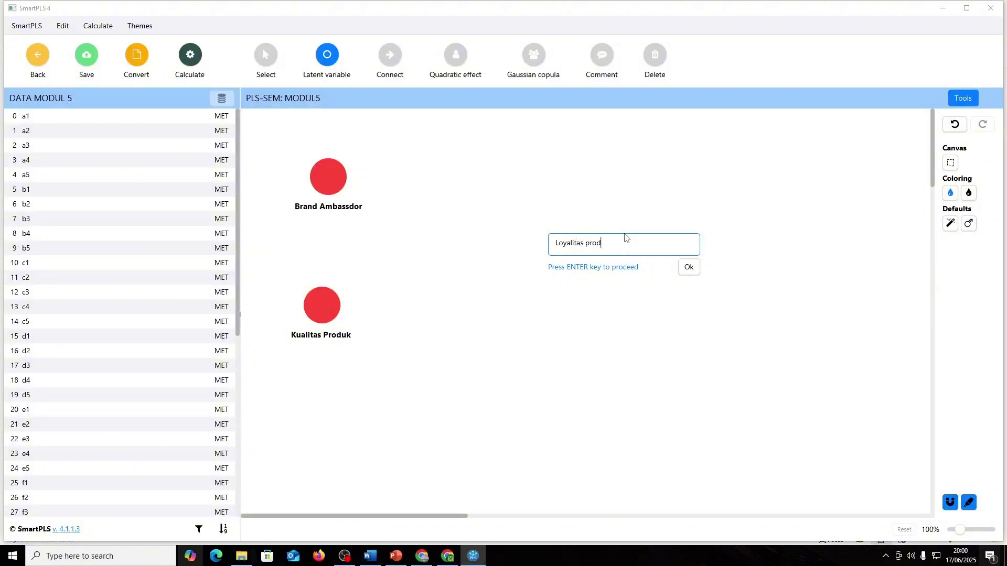
{"action": "key", "text": "BackSpace"}
{"action": "left_click", "coordinate": [692, 266]}
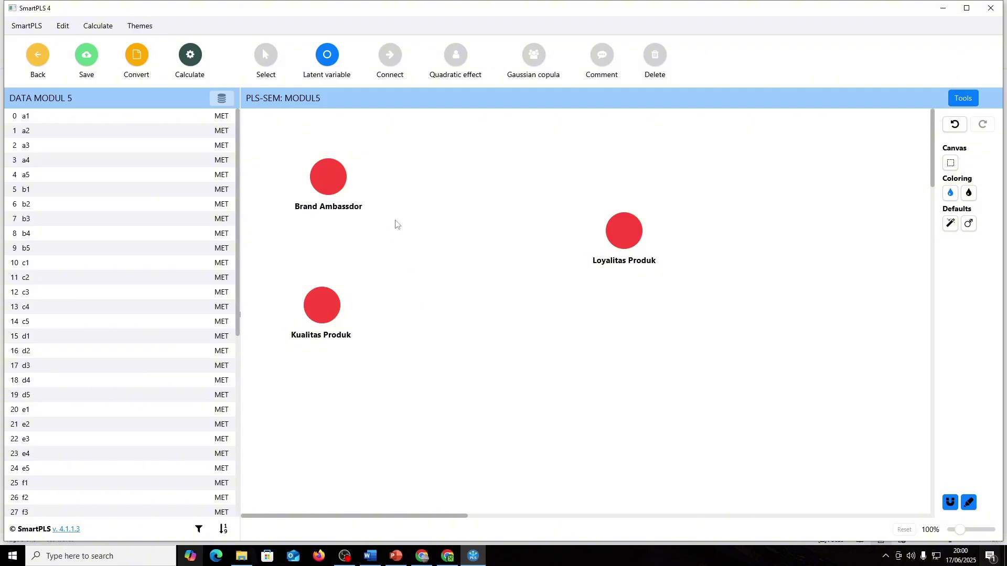
- Draw paths from Brand Ambassdor and from Kualitas Produk into Loyalitas Produk
{"action": "left_click", "coordinate": [391, 59]}
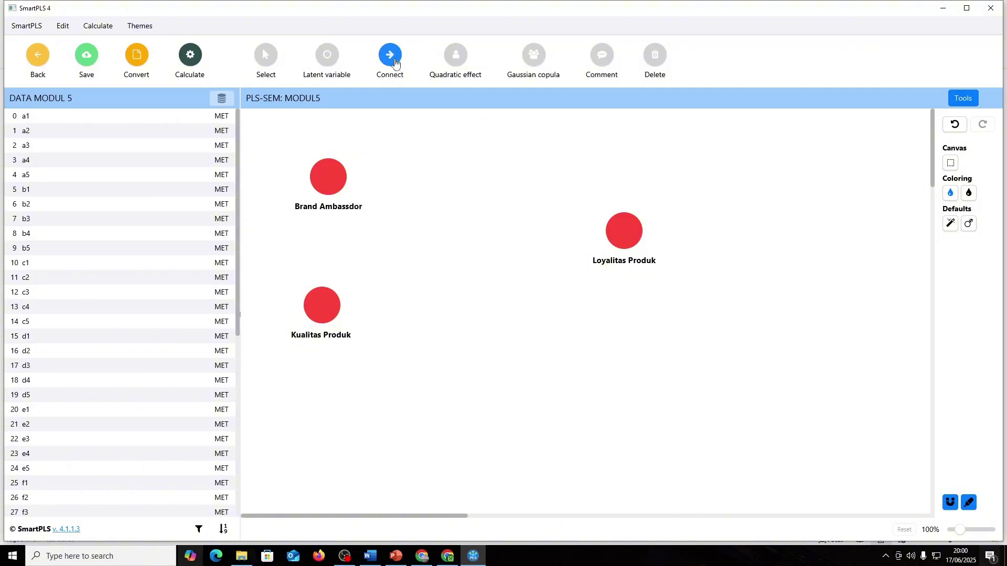
{"action": "left_click", "coordinate": [329, 177]}
{"action": "left_click", "coordinate": [328, 177]}
{"action": "left_click", "coordinate": [624, 230]}
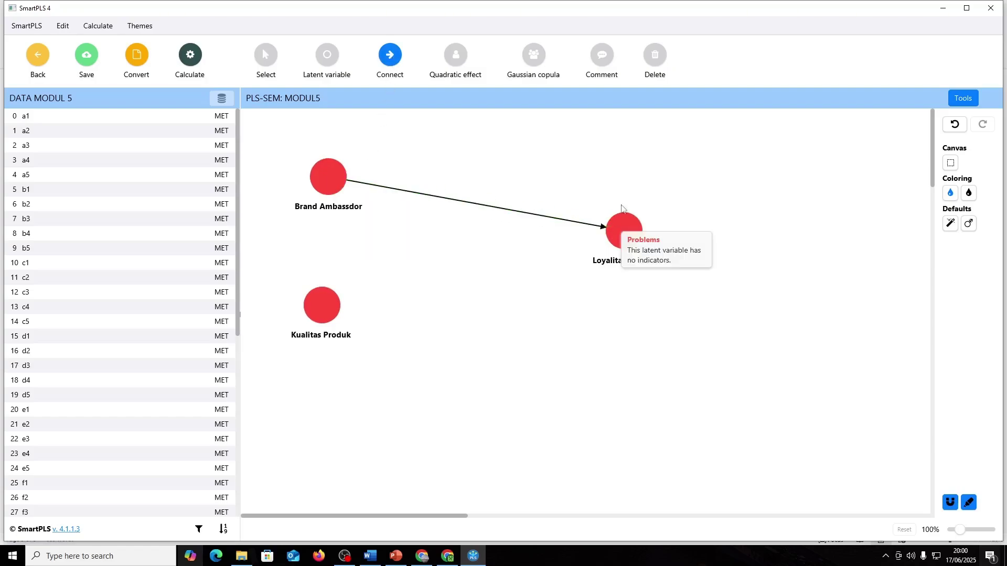
{"action": "left_click", "coordinate": [337, 311]}
{"action": "left_click", "coordinate": [613, 240]}
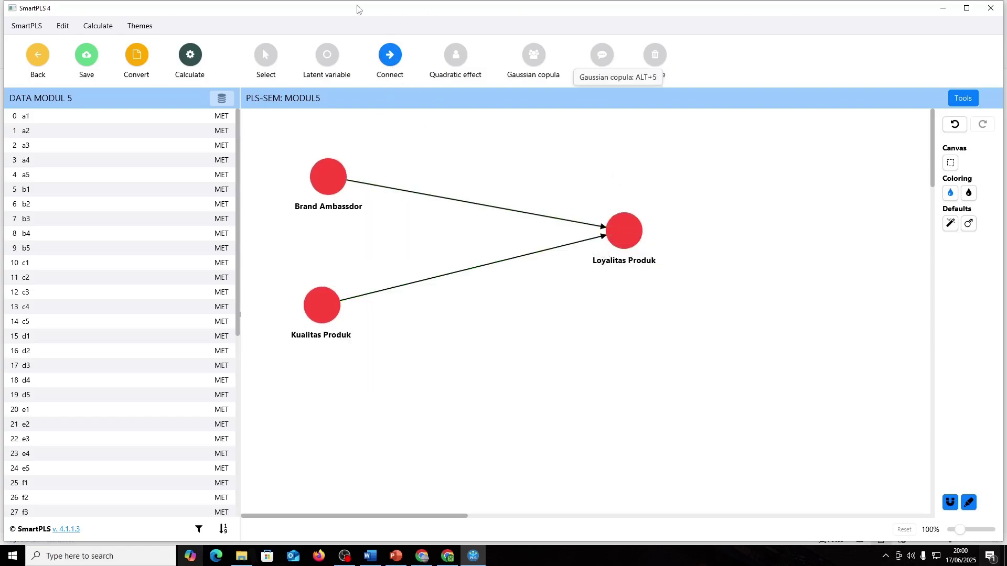
- Spread the three constructs apart, with Loyalitas Produk moved right and the predictors lined up
{"action": "left_click", "coordinate": [274, 59]}
{"action": "left_click_drag", "start_coordinate": [343, 181], "coordinate": [331, 178]}
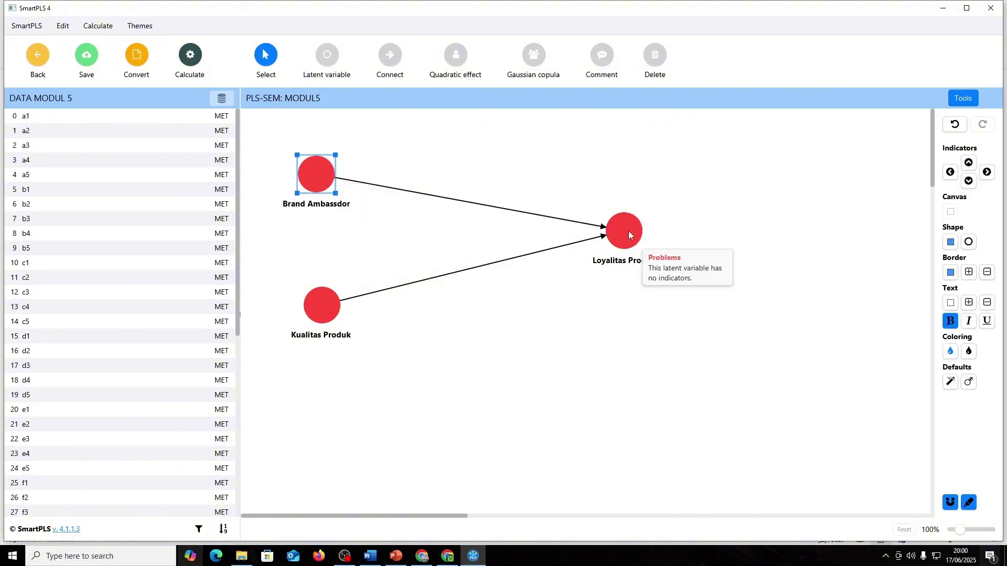
{"action": "left_click_drag", "start_coordinate": [625, 229], "coordinate": [797, 280]}
{"action": "left_click_drag", "start_coordinate": [316, 174], "coordinate": [409, 147]}
{"action": "left_click_drag", "start_coordinate": [311, 313], "coordinate": [398, 385]}
{"action": "left_click", "coordinate": [612, 400]}
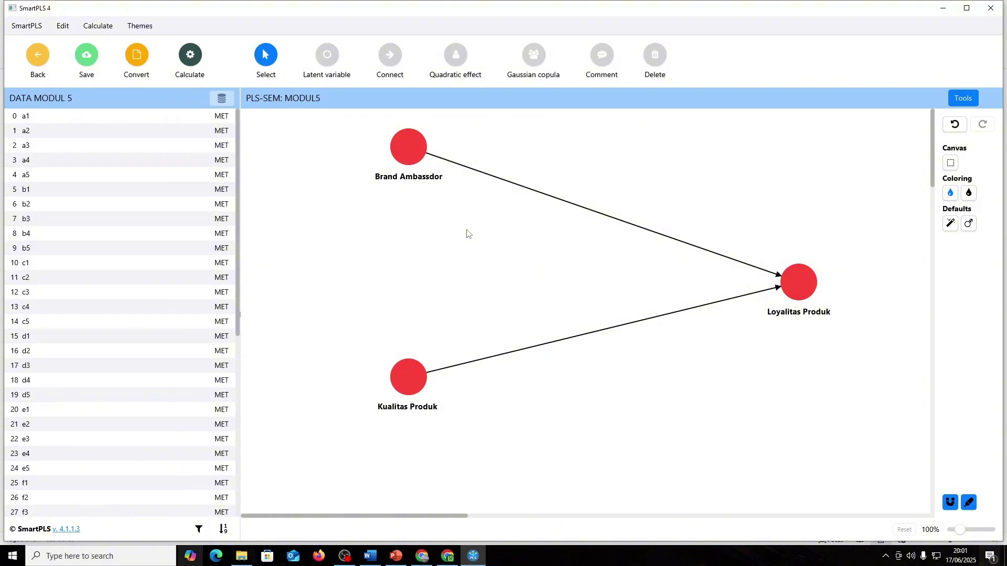
{"action": "left_click_drag", "start_coordinate": [418, 151], "coordinate": [417, 160]}
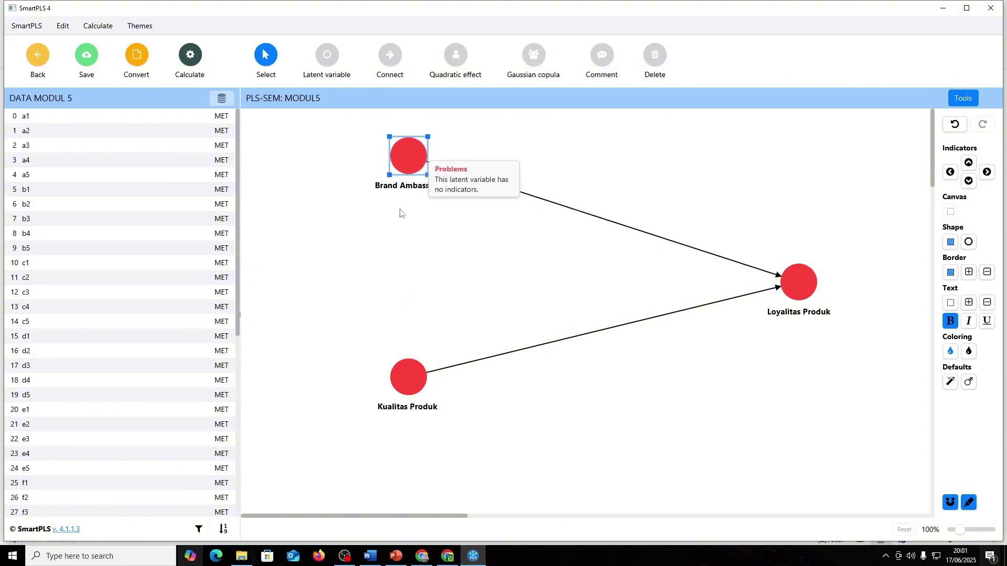
{"action": "left_click", "coordinate": [369, 278]}
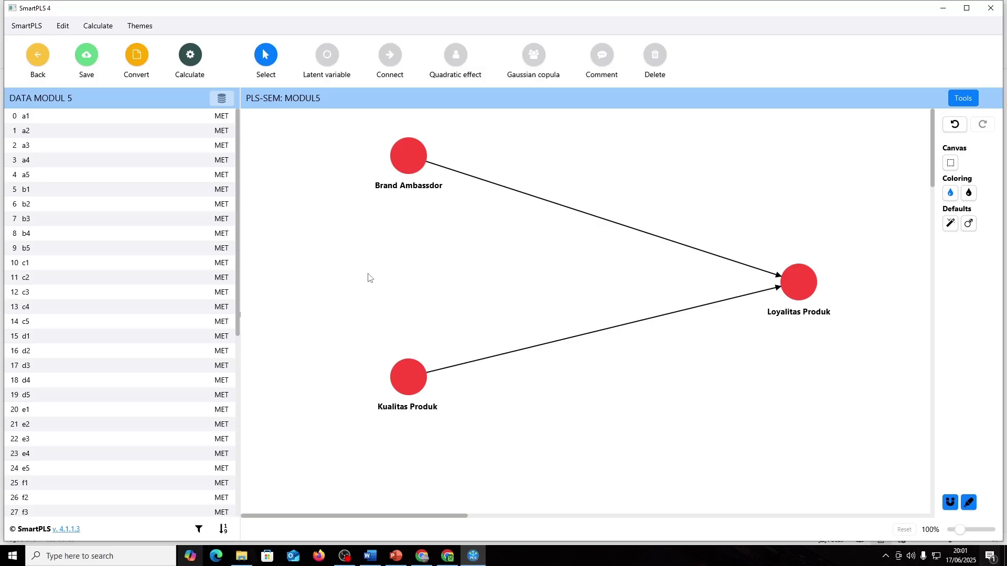
{"action": "key", "text": "alt+Tab"}
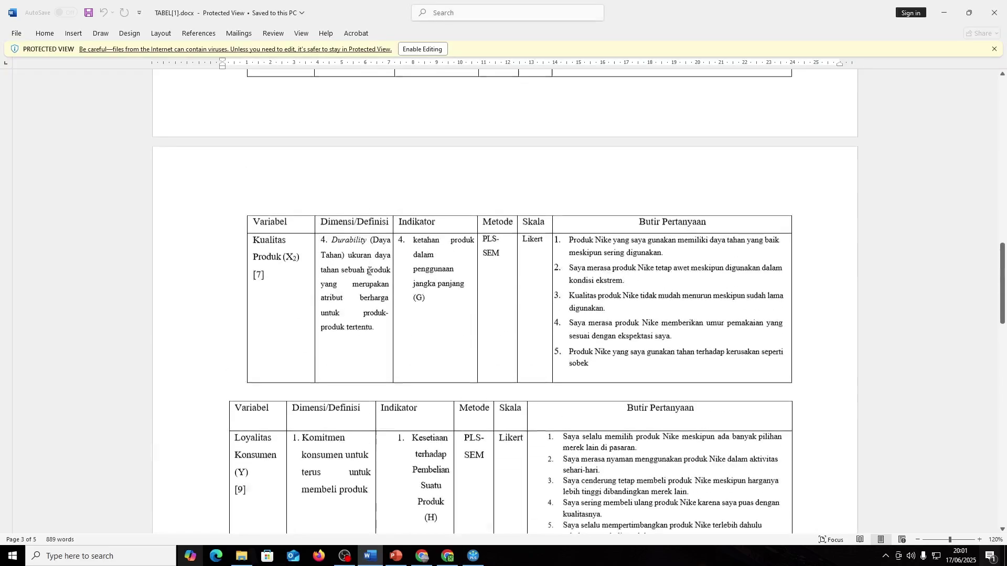
- Scroll through the Word tables for the Brand Ambassador and Kualitas Produk indicators, then return to SmartPLS
{"action": "scroll", "coordinate": [370, 271], "scroll_direction": "up", "scroll_amount": 15}
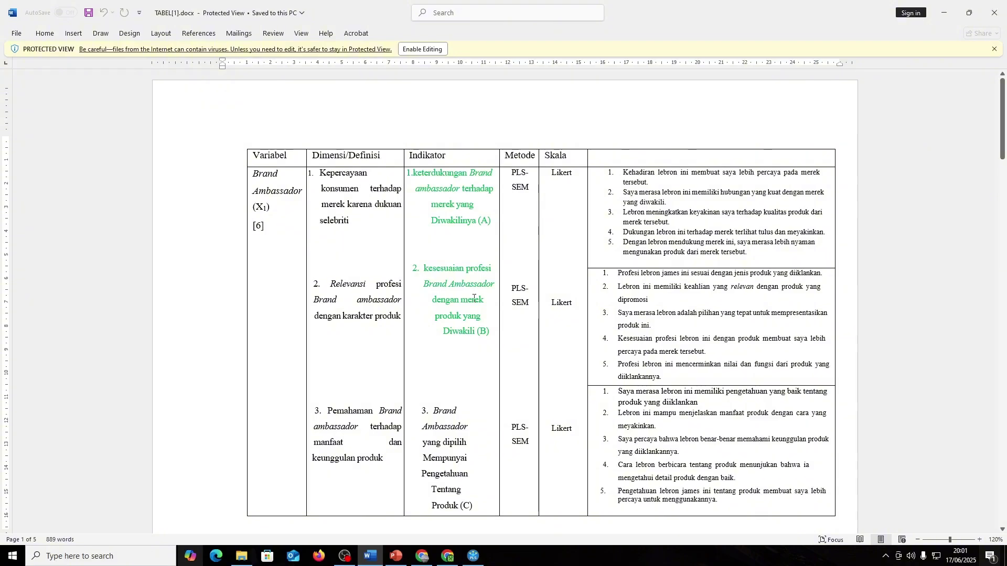
{"action": "scroll", "coordinate": [470, 375], "scroll_direction": "down", "scroll_amount": 5}
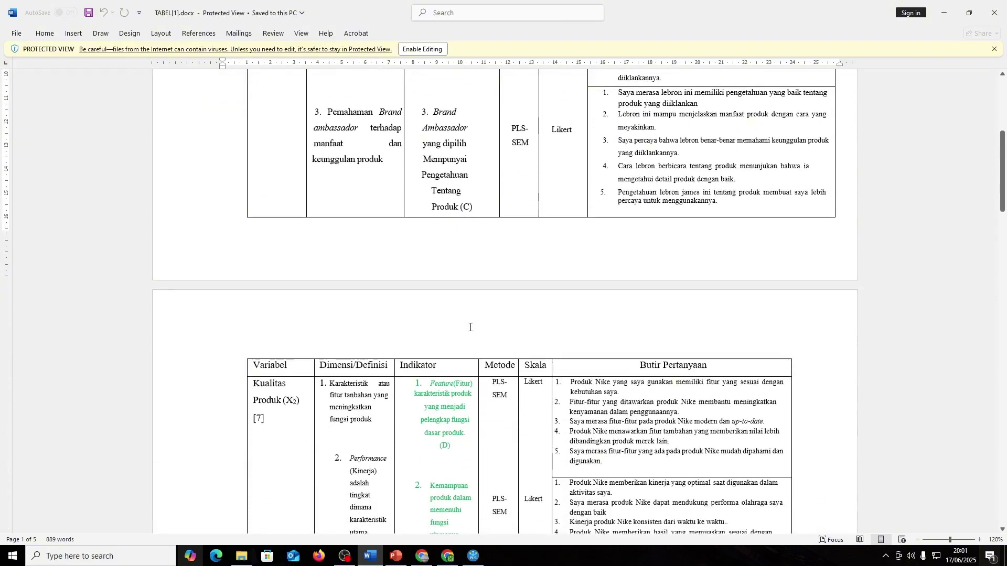
{"action": "scroll", "coordinate": [470, 336], "scroll_direction": "up", "scroll_amount": 5}
{"action": "scroll", "coordinate": [367, 362], "scroll_direction": "down", "scroll_amount": 5}
{"action": "scroll", "coordinate": [480, 394], "scroll_direction": "up", "scroll_amount": 5}
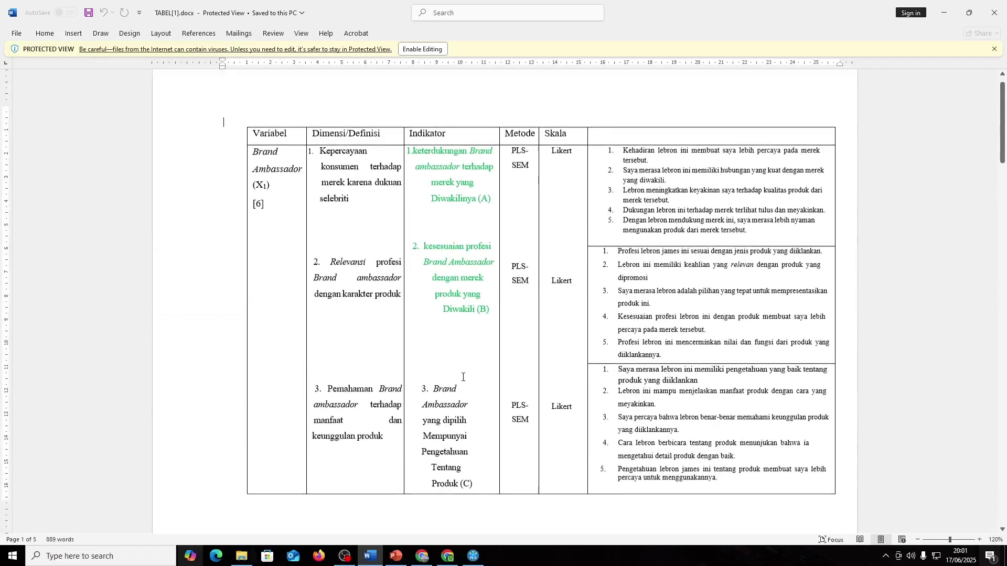
{"action": "scroll", "coordinate": [462, 377], "scroll_direction": "down", "scroll_amount": 1}
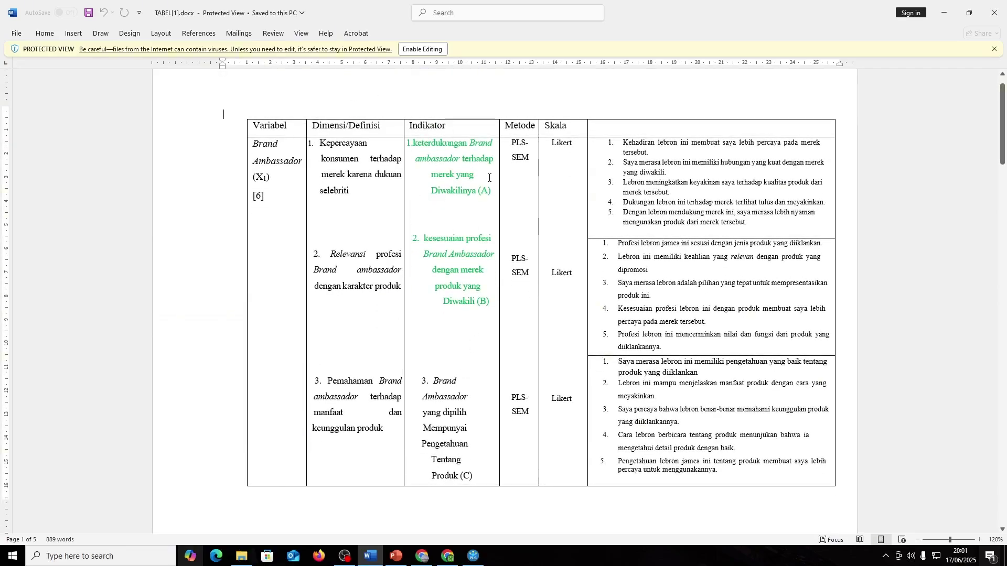
{"action": "key", "text": "alt+Tab"}
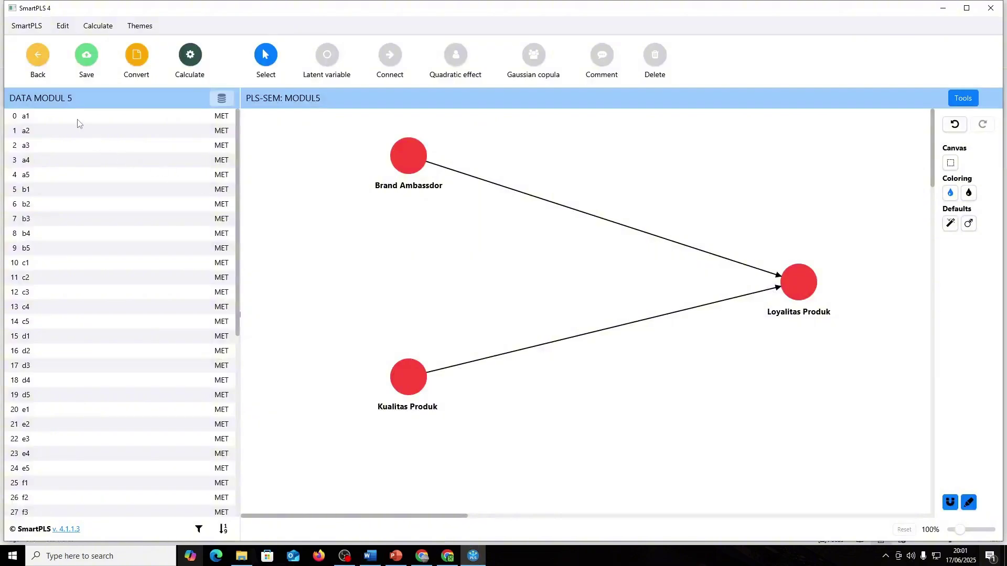
- Assign indicators a1 through c5 from the indicator list to Brand Ambassdor
{"action": "left_click_drag", "start_coordinate": [76, 138], "coordinate": [54, 192]}
{"action": "left_click", "coordinate": [173, 121]}
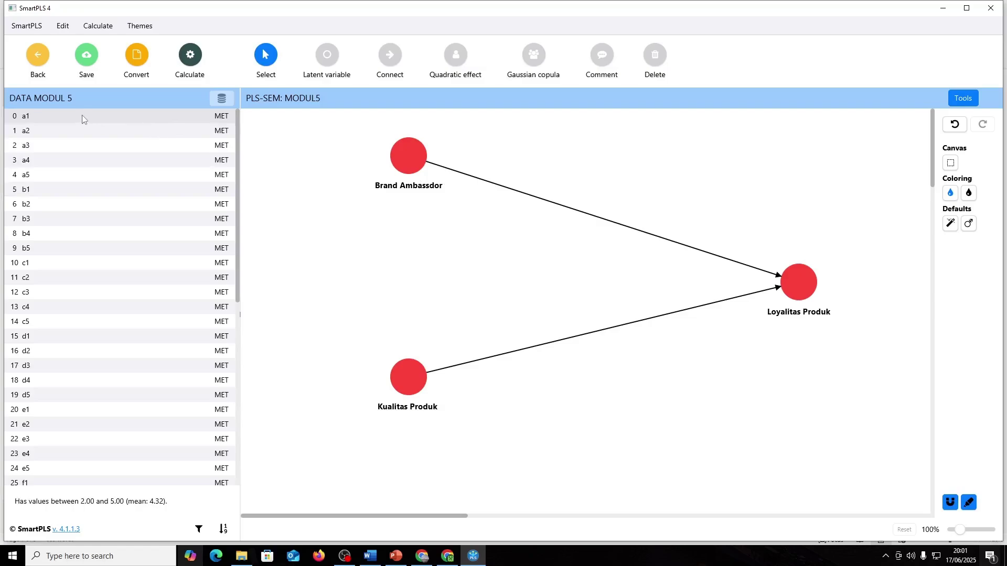
{"action": "left_click_drag", "start_coordinate": [83, 119], "coordinate": [391, 150]}
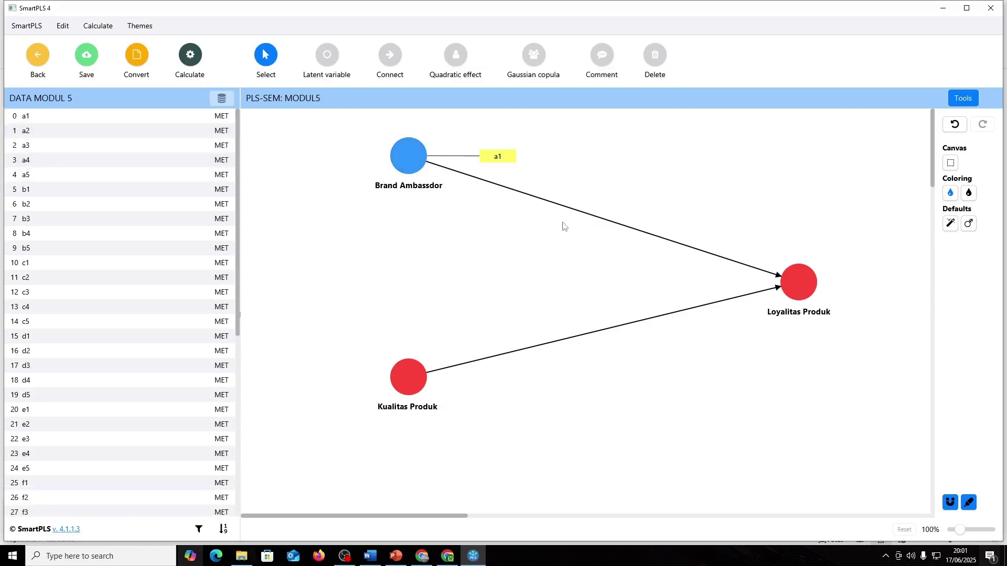
{"action": "left_click_drag", "start_coordinate": [45, 125], "coordinate": [39, 328]}
{"action": "left_click_drag", "start_coordinate": [384, 191], "coordinate": [385, 191]}
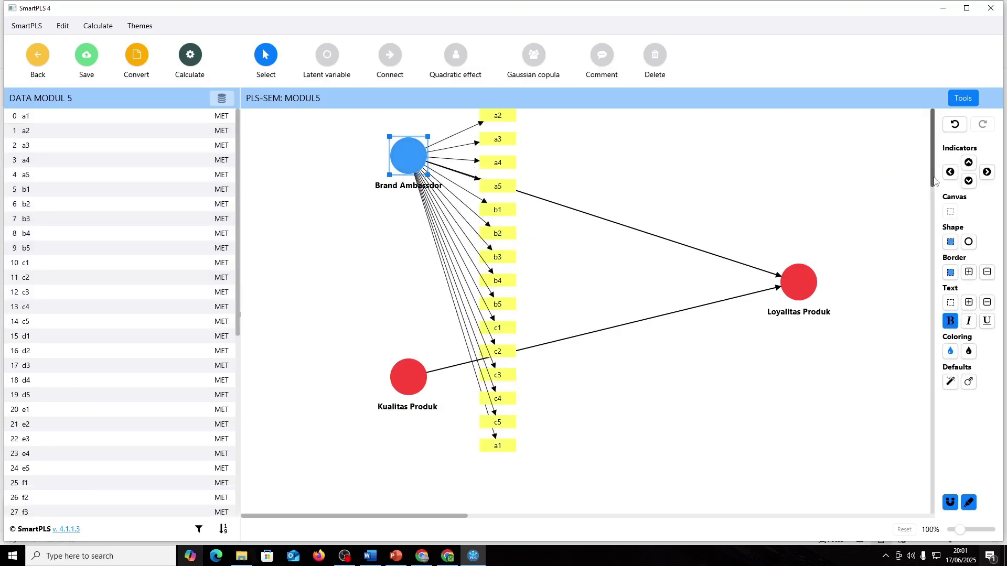
{"action": "left_click", "coordinate": [950, 173]}
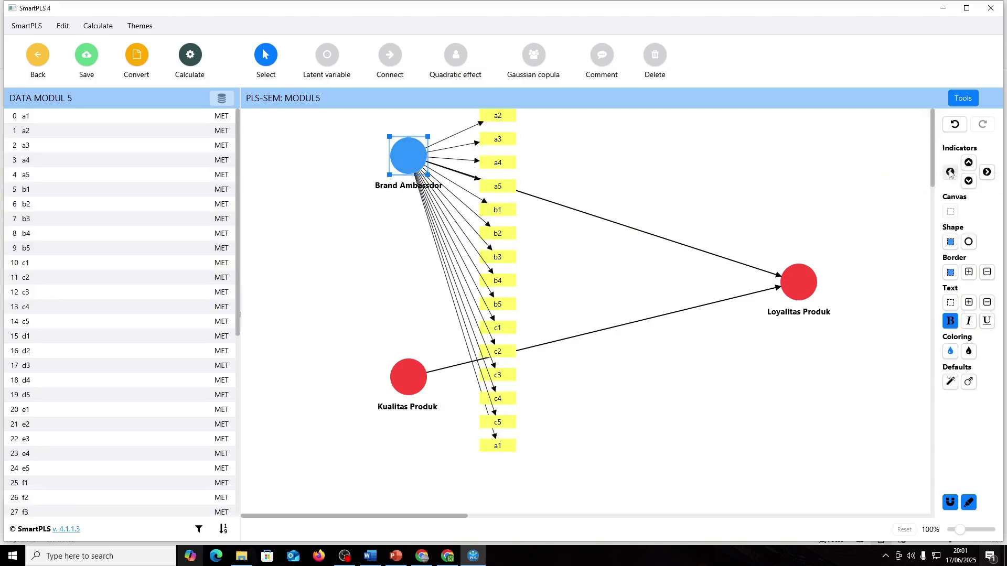
- Line up Brand Ambassdor's indicators in a row above it, with a1 first
{"action": "mouse_move", "coordinate": [414, 158]}
{"action": "left_mouse_down"}
{"action": "mouse_move", "coordinate": [409, 173]}
{"action": "mouse_move", "coordinate": [403, 162]}
{"action": "left_mouse_up"}
{"action": "left_click", "coordinate": [968, 163]}
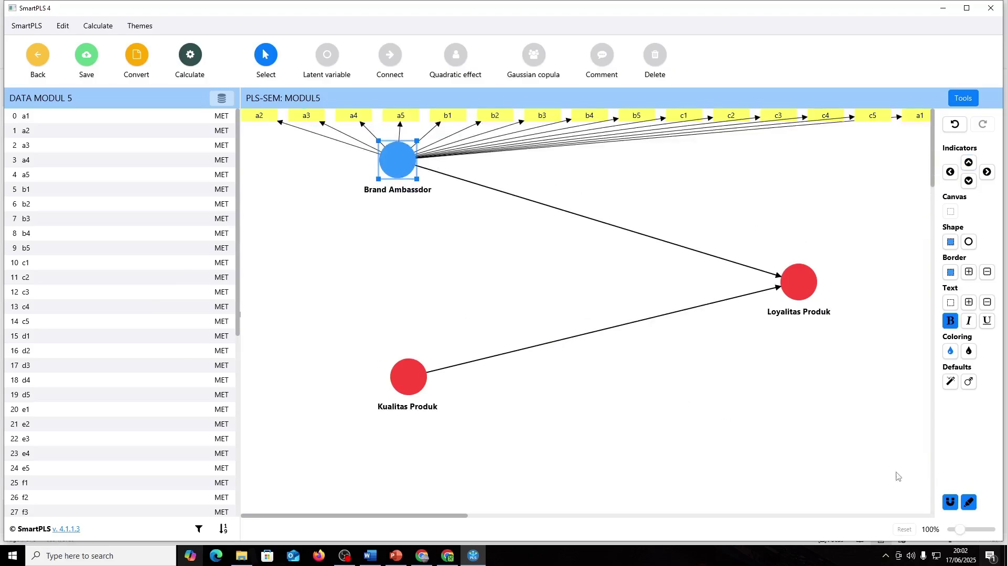
{"action": "left_click_drag", "start_coordinate": [966, 531], "coordinate": [959, 526]}
{"action": "left_click_drag", "start_coordinate": [709, 338], "coordinate": [586, 320]}
{"action": "key", "text": "ctrl+a"}
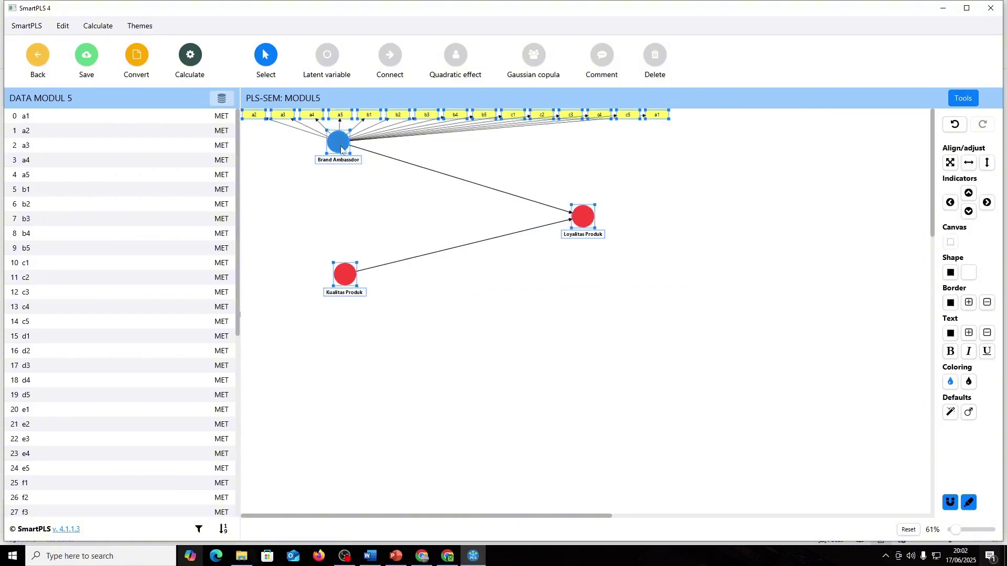
{"action": "left_click_drag", "start_coordinate": [336, 140], "coordinate": [435, 225]}
{"action": "left_click", "coordinate": [438, 254]}
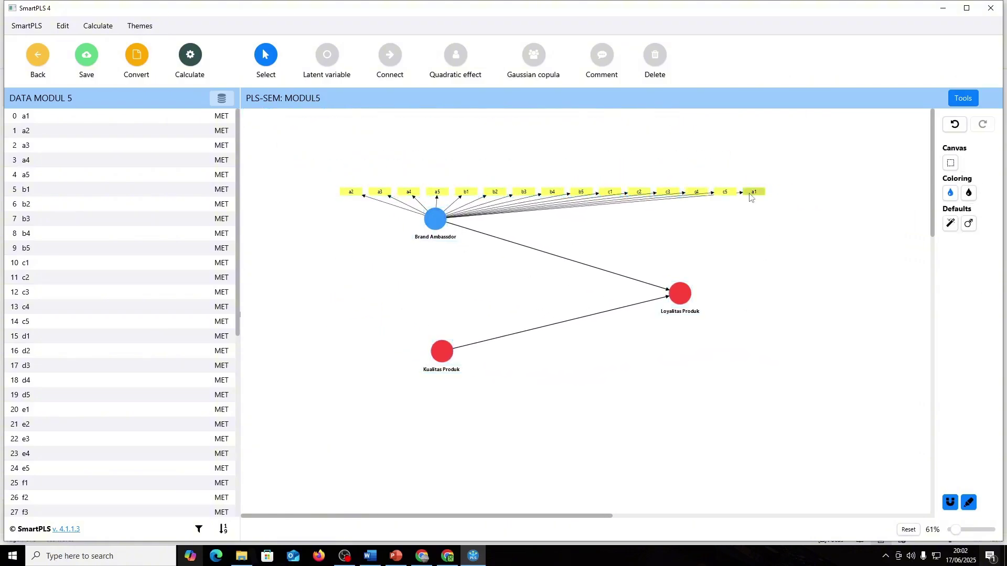
{"action": "left_click_drag", "start_coordinate": [754, 192], "coordinate": [321, 194]}
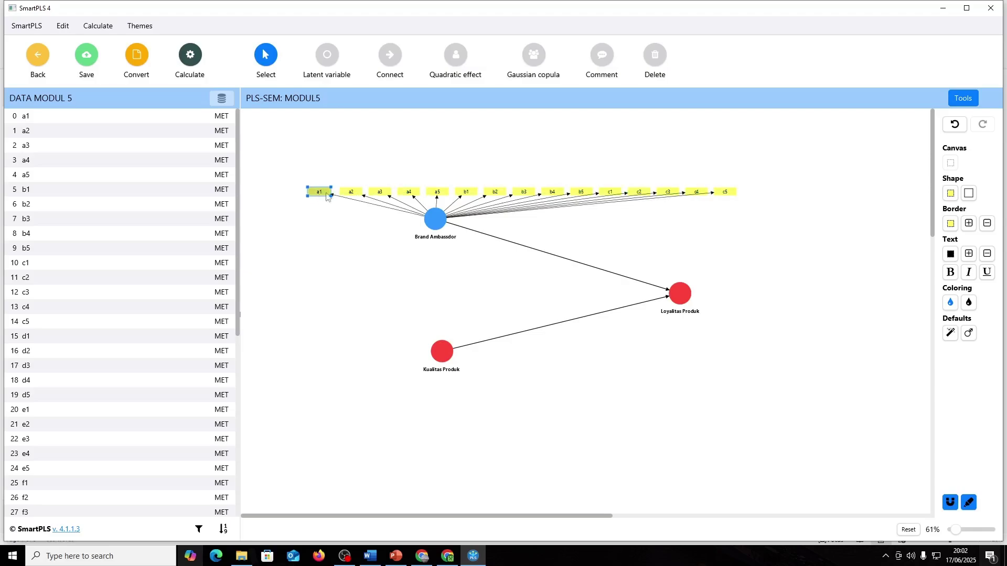
{"action": "left_click", "coordinate": [733, 259]}
{"action": "left_click_drag", "start_coordinate": [444, 219], "coordinate": [409, 200]}
{"action": "left_click", "coordinate": [695, 400]}
- Scroll through the indicator tables in the Word document
{"action": "scroll", "coordinate": [622, 353], "scroll_direction": "up", "scroll_amount": 2}
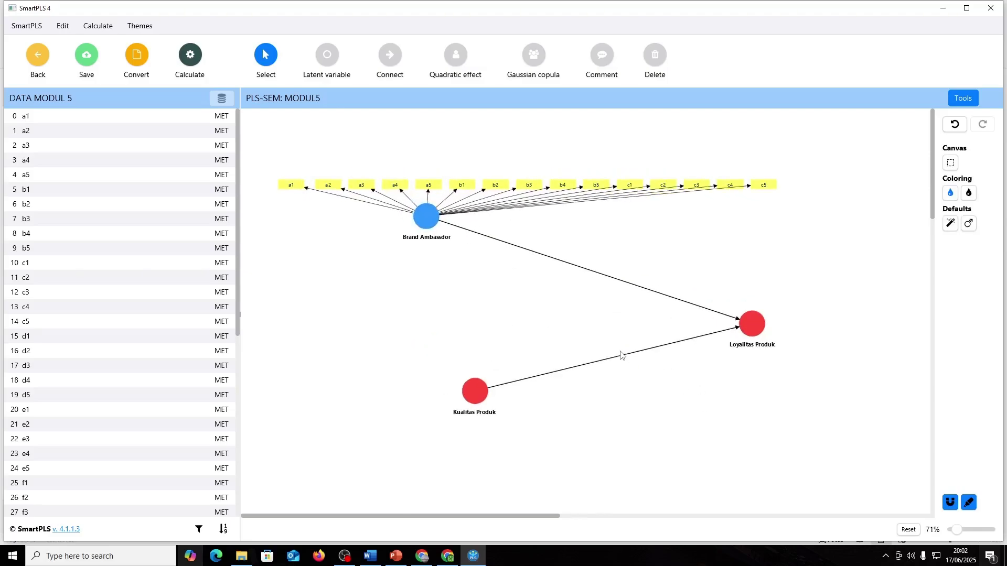
{"action": "key", "text": "alt+Tab"}
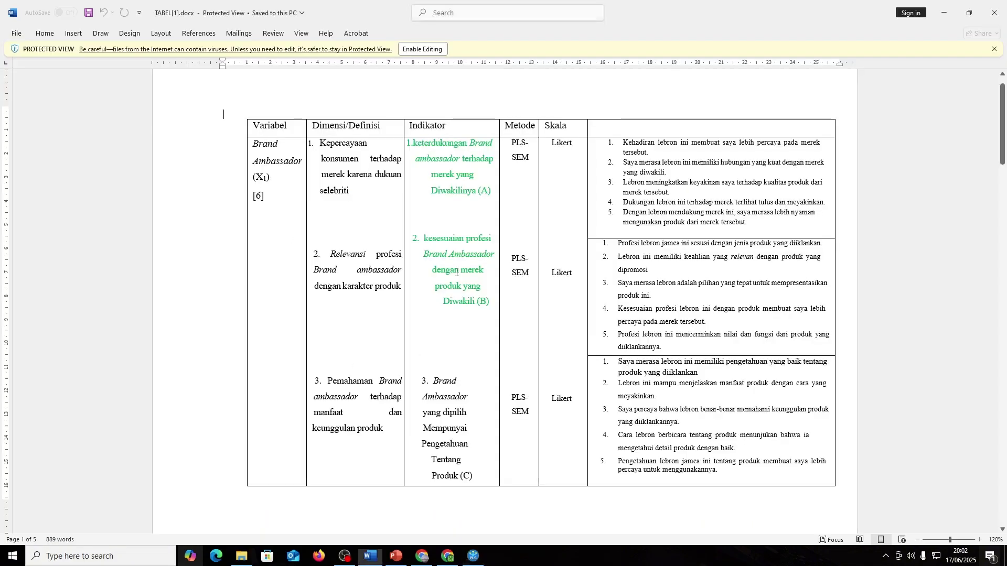
{"action": "scroll", "coordinate": [456, 273], "scroll_direction": "down", "scroll_amount": 3}
{"action": "scroll", "coordinate": [456, 272], "scroll_direction": "down", "scroll_amount": 10}
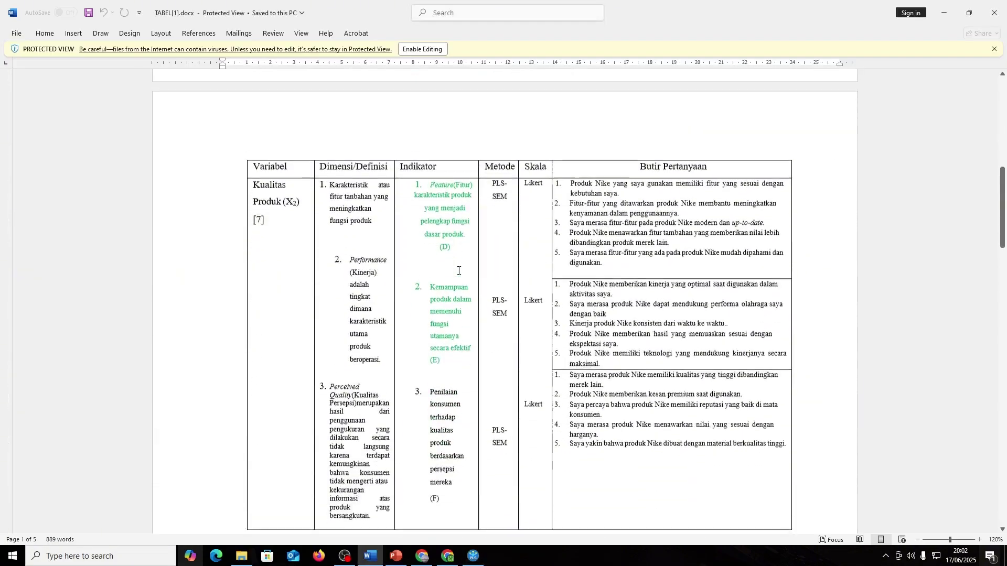
{"action": "scroll", "coordinate": [468, 296], "scroll_direction": "down", "scroll_amount": 10}
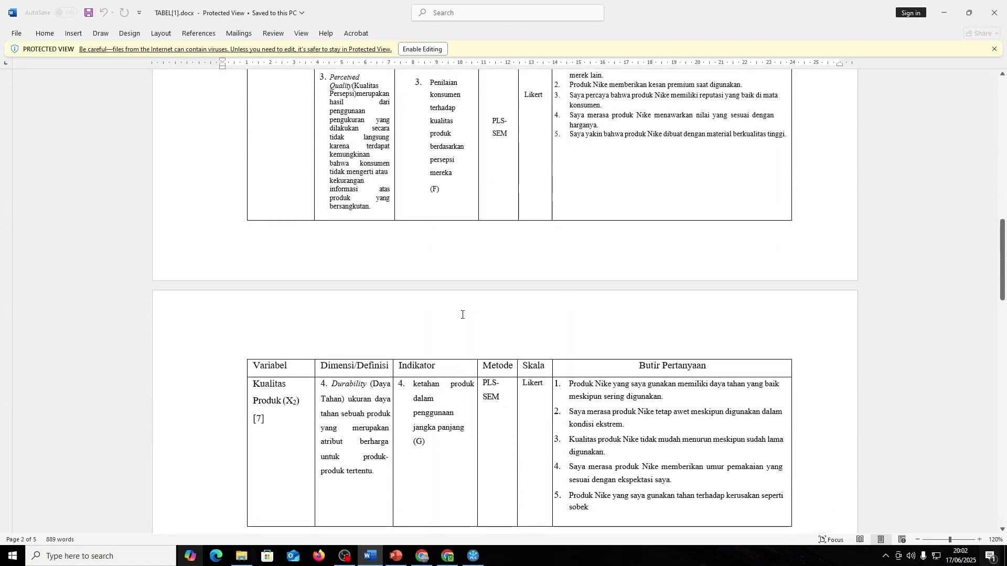
{"action": "scroll", "coordinate": [456, 355], "scroll_direction": "up", "scroll_amount": 4}
- Attach indicators d1–g5 to Kualitas Produk, arranged in a row below it
{"action": "key", "text": "alt+Tab"}
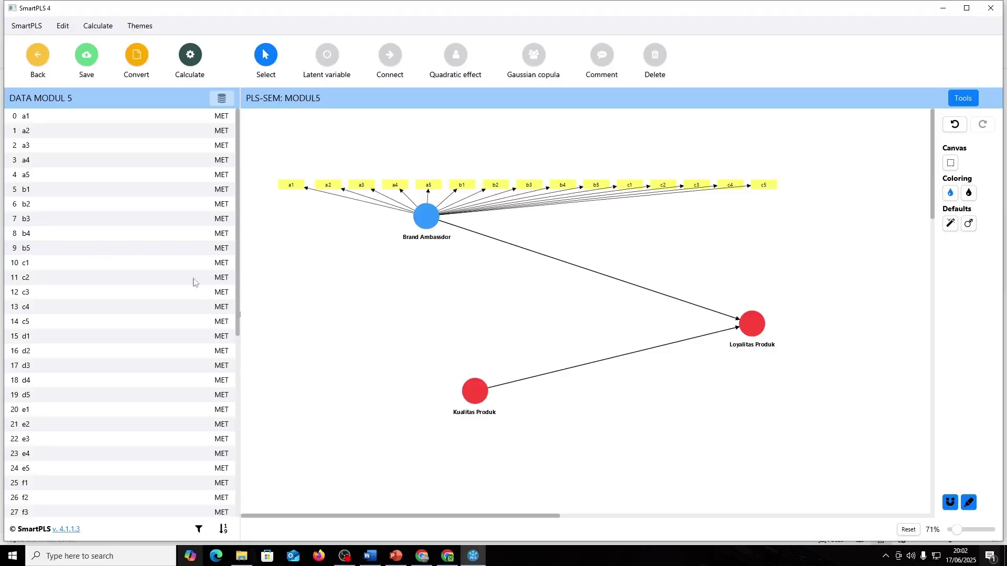
{"action": "key", "text": "alt+Tab"}
{"action": "key", "text": "alt+Tab"}
{"action": "left_click_drag", "start_coordinate": [46, 331], "coordinate": [45, 443]}
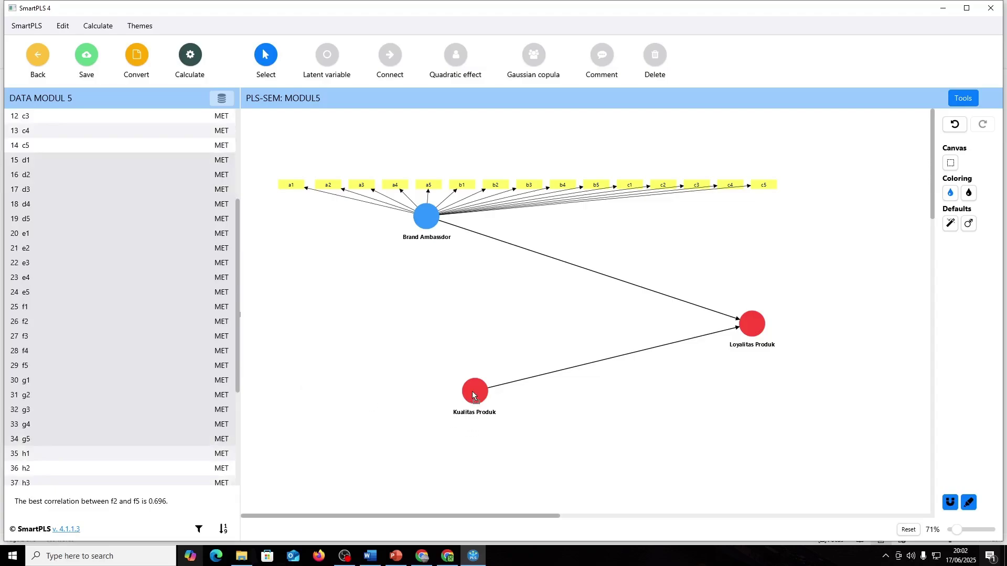
{"action": "left_click_drag", "start_coordinate": [473, 396], "coordinate": [475, 394]}
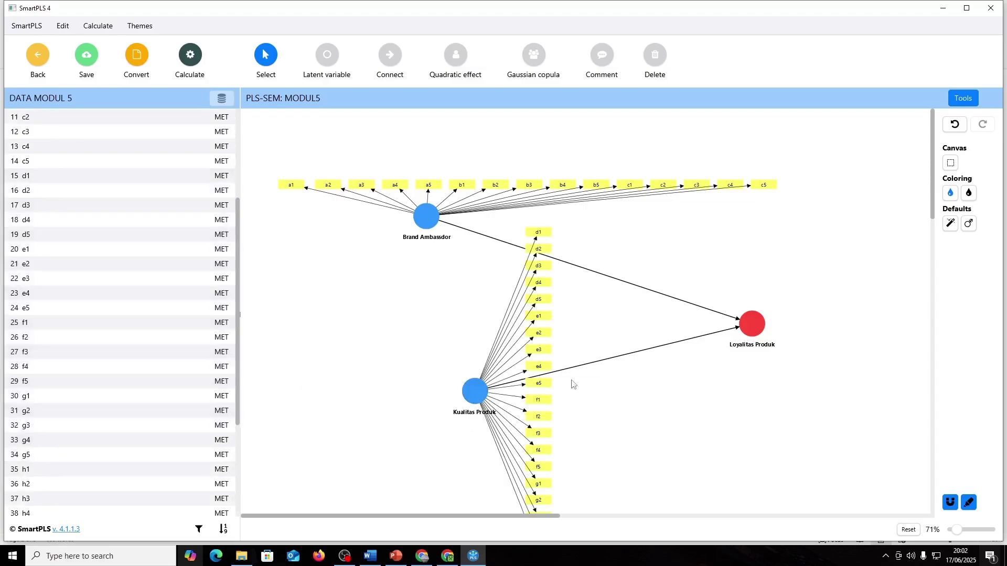
{"action": "left_click", "coordinate": [475, 391]}
{"action": "left_click", "coordinate": [969, 181]}
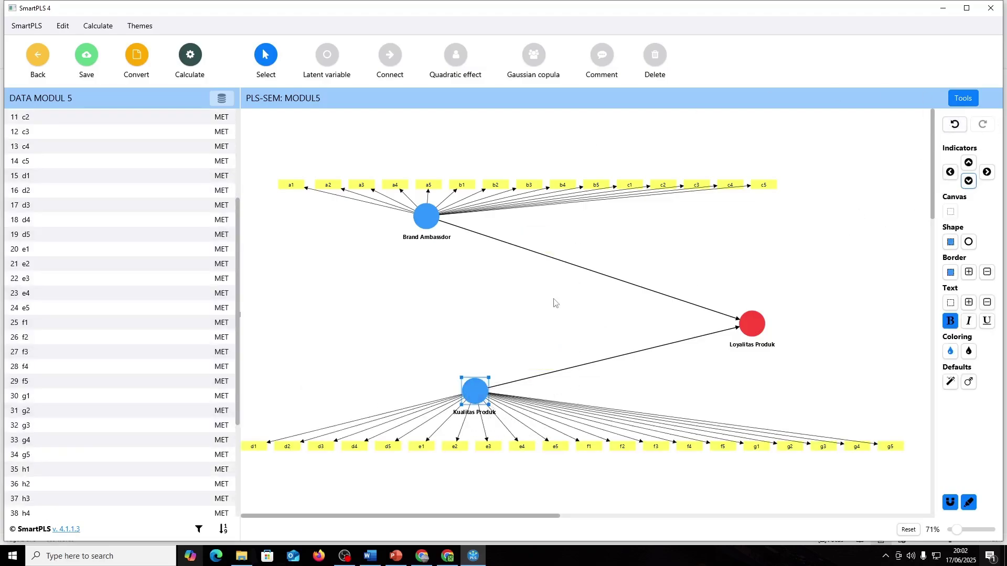
{"action": "scroll", "coordinate": [521, 362], "scroll_direction": "down", "scroll_amount": 2}
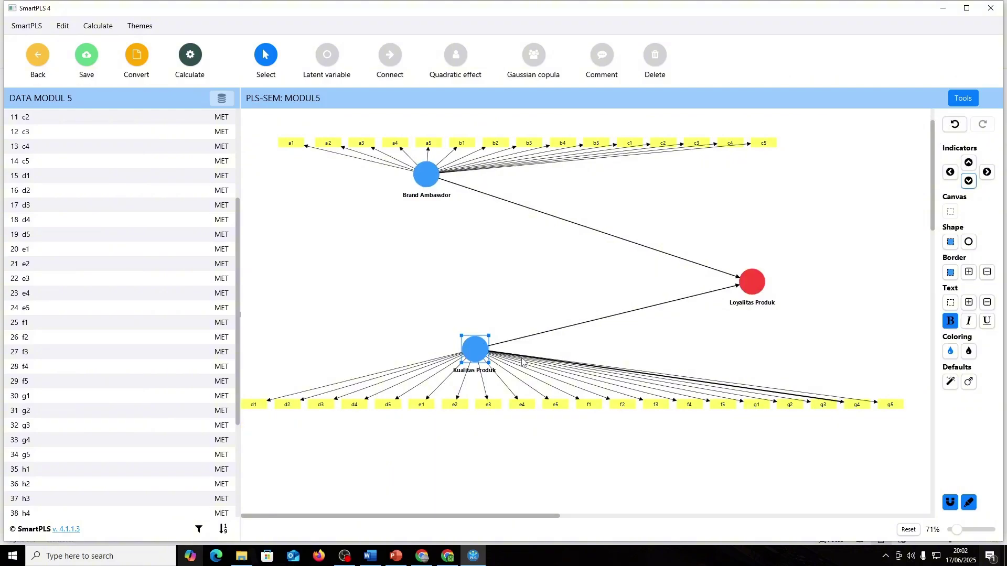
{"action": "scroll", "coordinate": [957, 532], "scroll_direction": "down", "scroll_amount": 1}
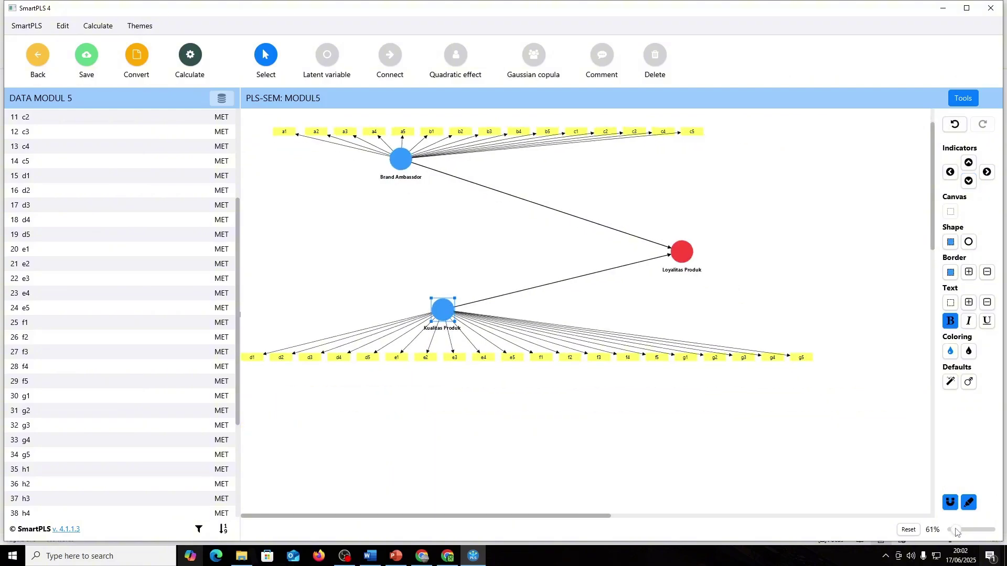
{"action": "left_click_drag", "start_coordinate": [442, 316], "coordinate": [450, 314]}
{"action": "left_click", "coordinate": [589, 400]}
- Check the Loyalitas Konsumen indicator table in Word
{"action": "scroll", "coordinate": [589, 373], "scroll_direction": "up", "scroll_amount": 2}
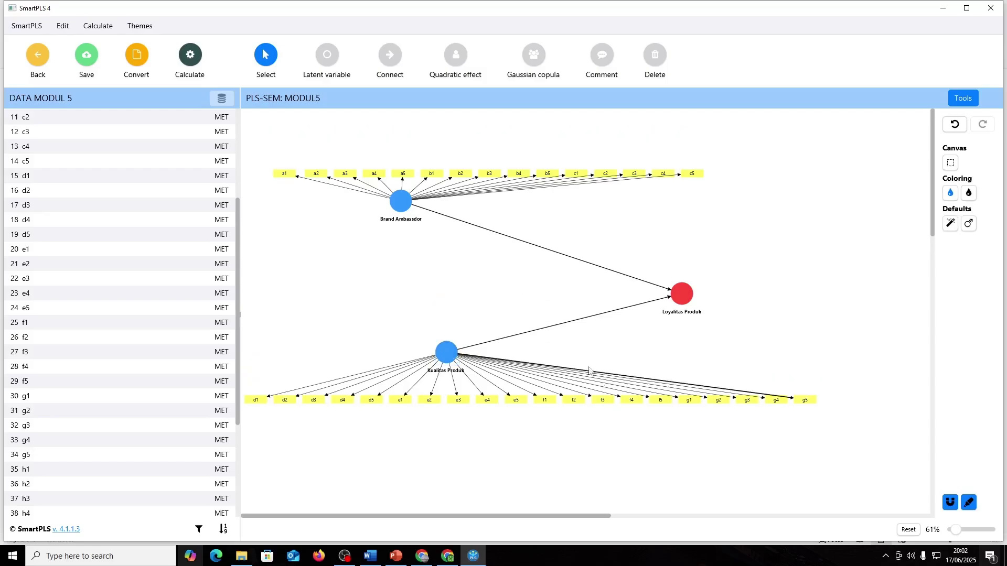
{"action": "key", "text": "alt+Tab"}
{"action": "scroll", "coordinate": [362, 291], "scroll_direction": "down", "scroll_amount": 9}
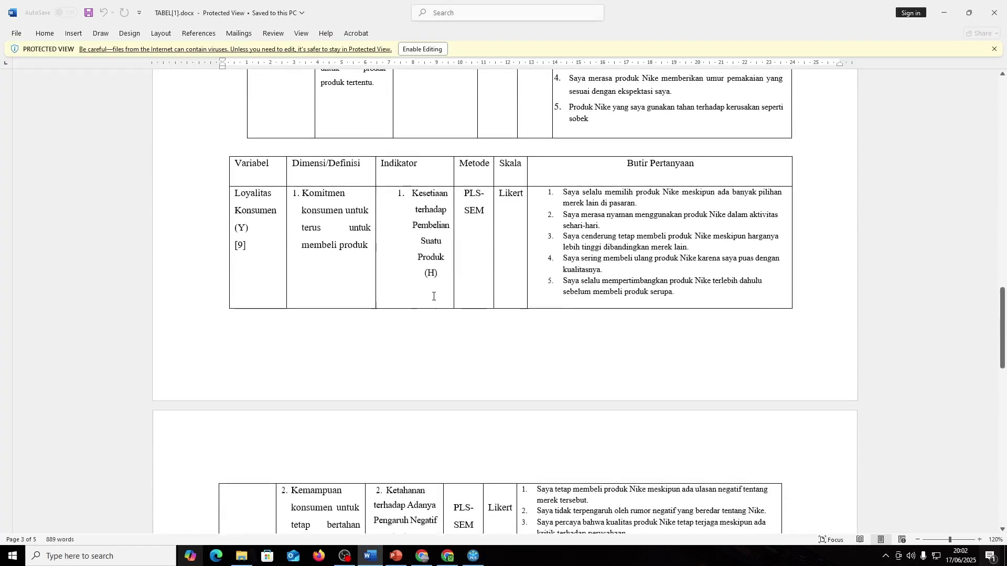
{"action": "scroll", "coordinate": [434, 297], "scroll_direction": "down", "scroll_amount": 6}
{"action": "scroll", "coordinate": [434, 296], "scroll_direction": "up", "scroll_amount": 3}
{"action": "key", "text": "alt+Tab"}
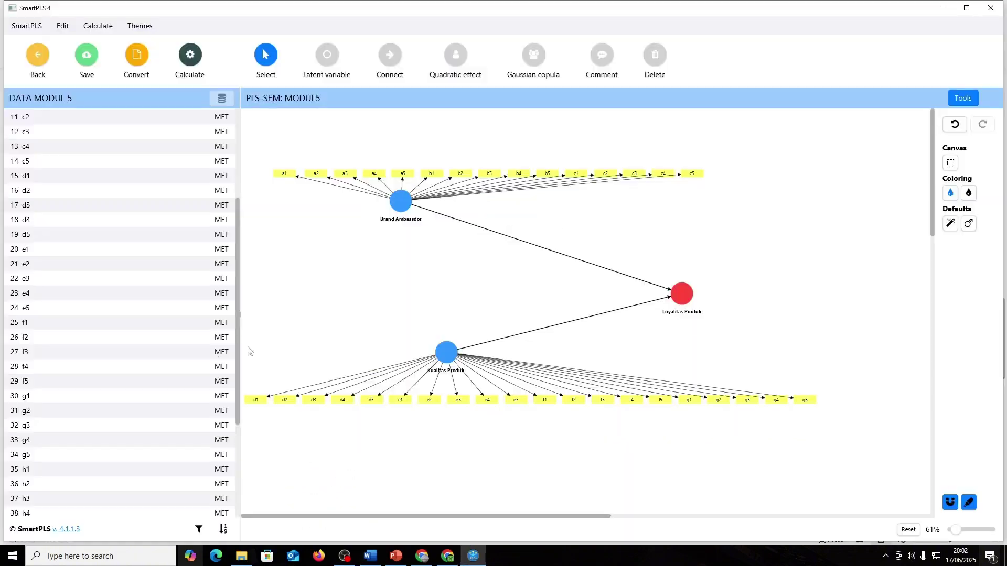
- Select the Loyalitas indicator rows up from j5 in the indicator list
{"action": "scroll", "coordinate": [139, 356], "scroll_direction": "down", "scroll_amount": 4}
{"action": "mouse_move", "coordinate": [34, 497]}
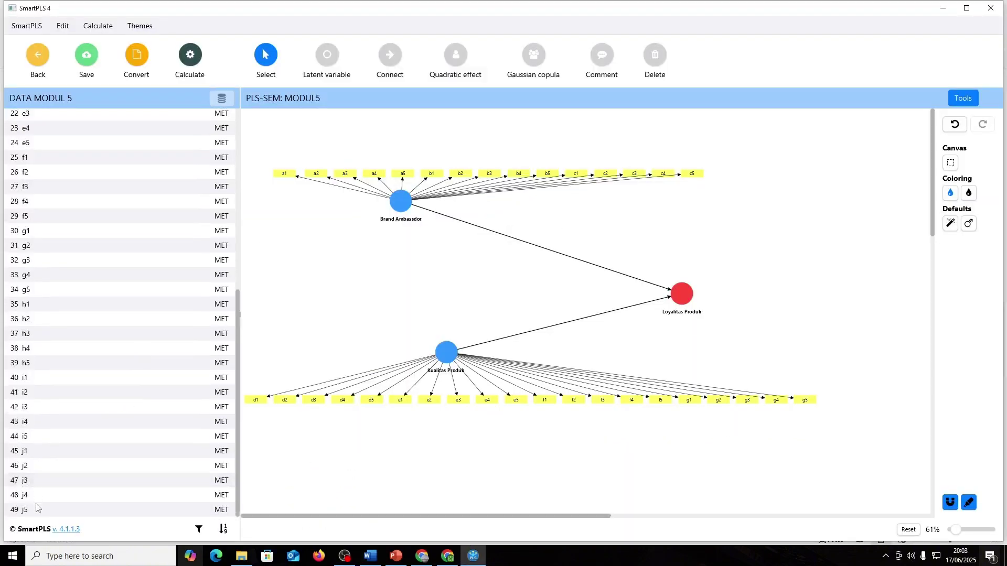
{"action": "mouse_move", "coordinate": [67, 417]}
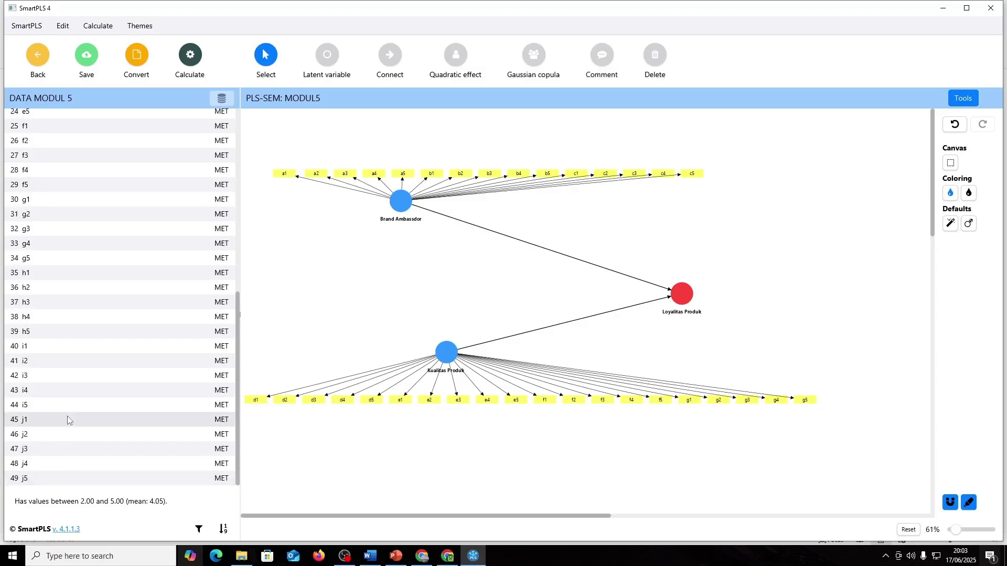
{"action": "left_click_drag", "start_coordinate": [36, 470], "coordinate": [44, 303]}
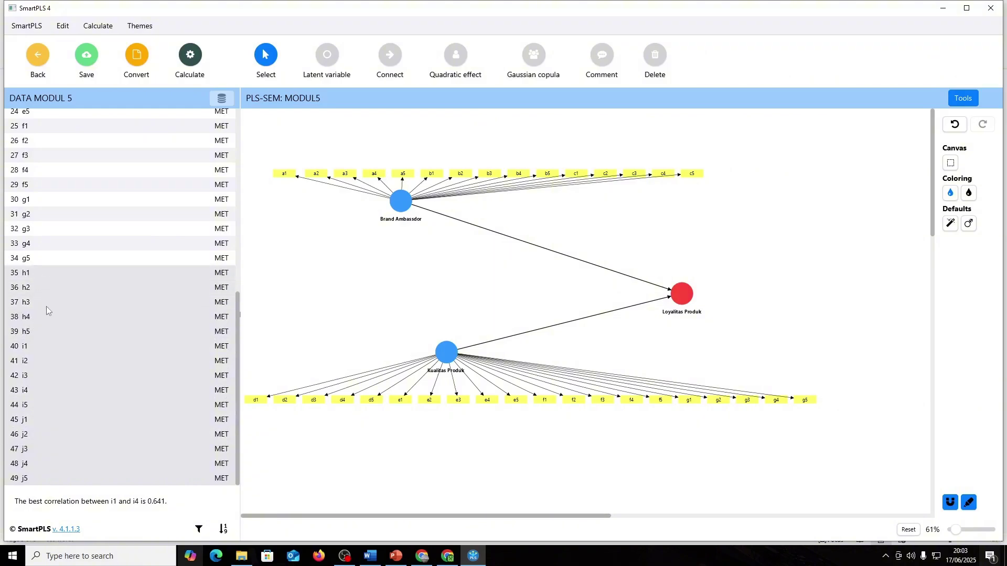
- Attach indicators h1–j5 to Loyalitas Produk, placing it on the right of the model
{"action": "left_click_drag", "start_coordinate": [694, 355], "coordinate": [740, 273]}
{"action": "left_click", "coordinate": [732, 419]}
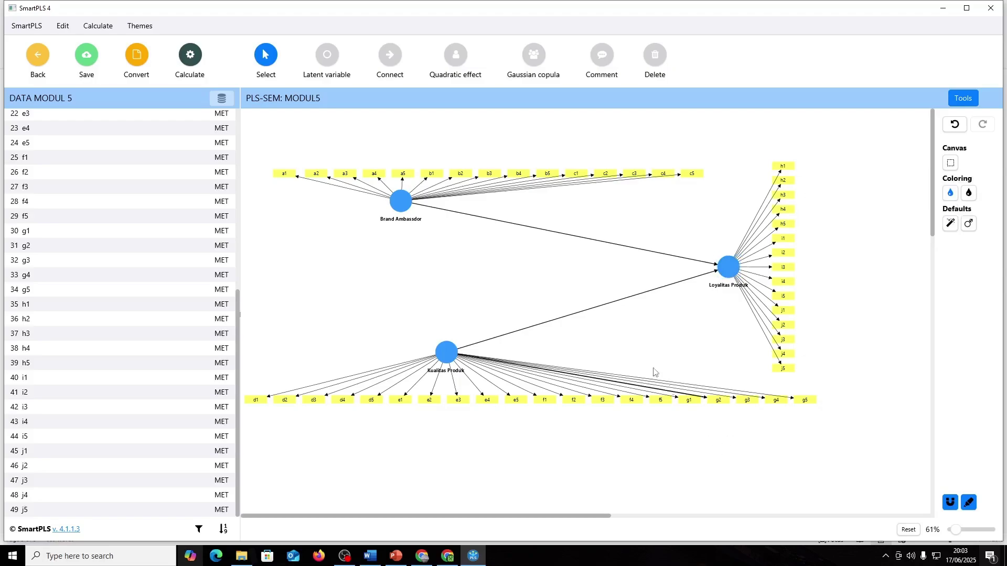
{"action": "scroll", "coordinate": [398, 293], "scroll_direction": "up", "scroll_amount": 4}
{"action": "scroll", "coordinate": [398, 294], "scroll_direction": "down", "scroll_amount": 2}
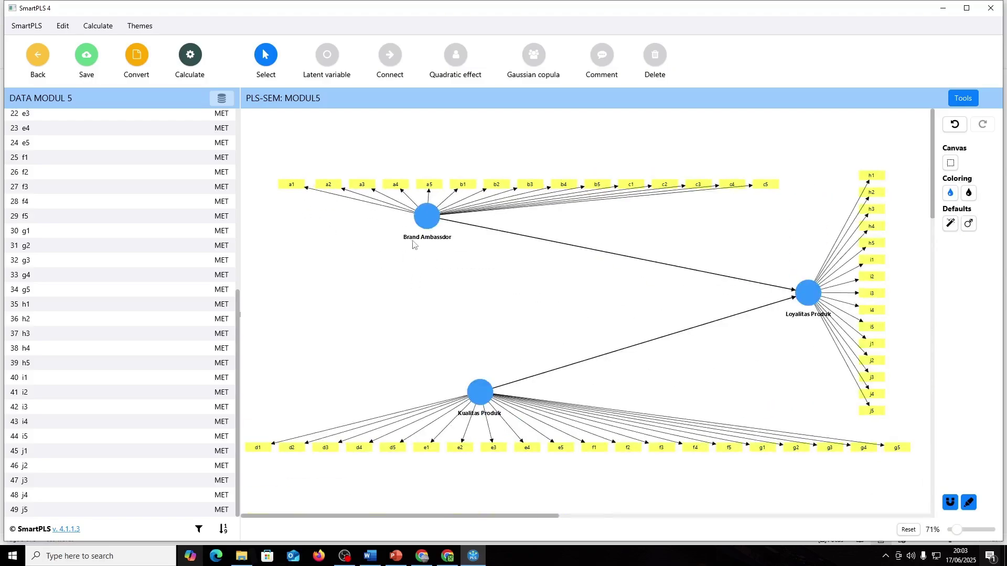
{"action": "left_click_drag", "start_coordinate": [239, 299], "coordinate": [261, 116]}
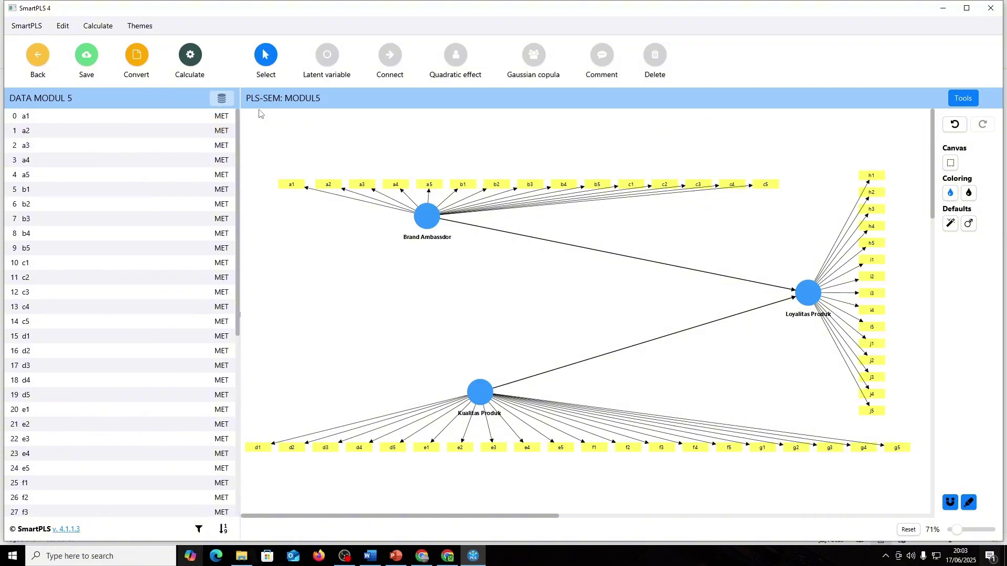
{"action": "key", "text": "alt+Tab"}
{"action": "key", "text": "alt+Tab"}
{"action": "key", "text": "alt+Tab"}
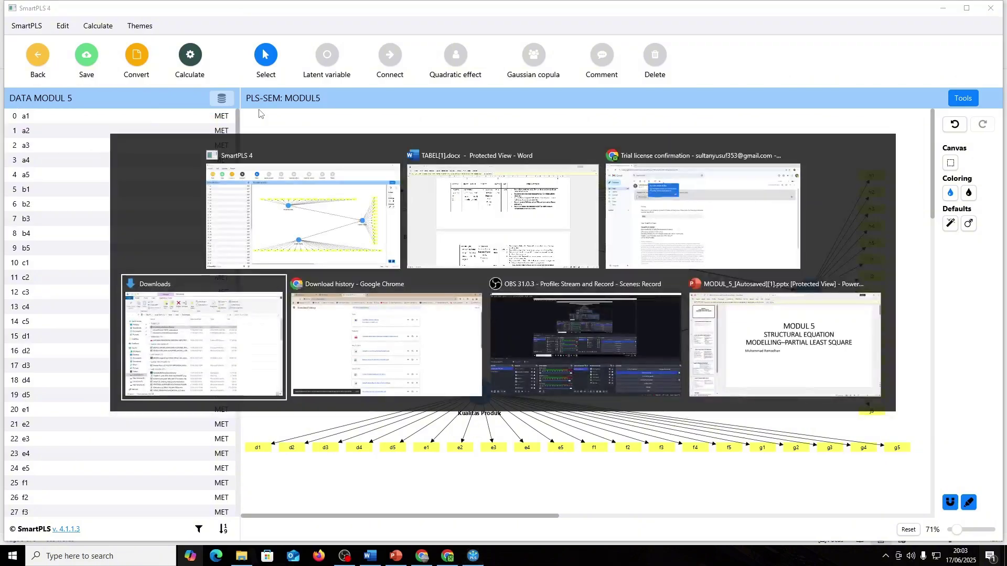
{"action": "key", "text": "alt+Tab"}
{"action": "key", "text": "alt+Tab"}
{"action": "key", "text": "alt+Tab"}
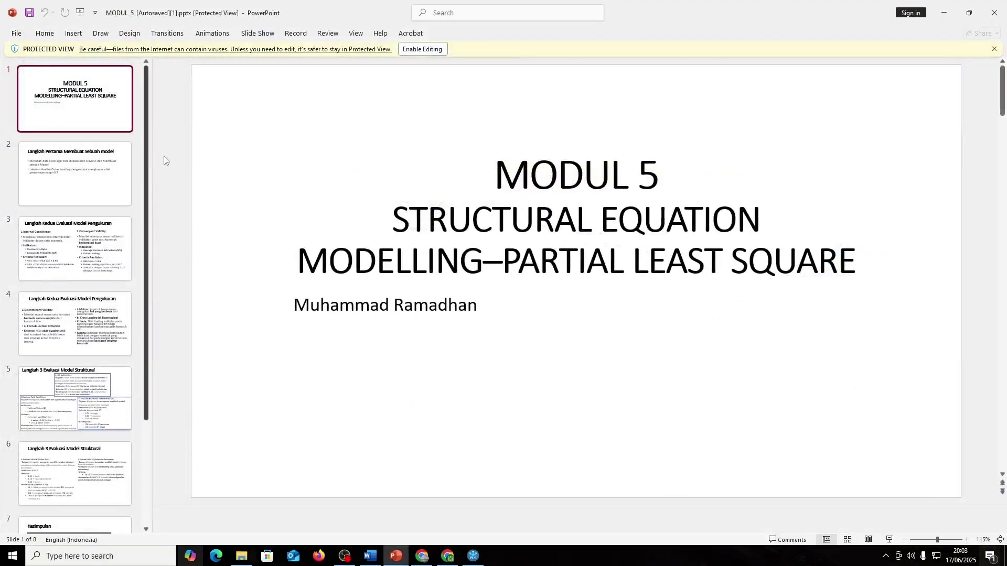
- Enable editing and color the first bullet on slide 2 green
{"action": "left_click", "coordinate": [443, 49]}
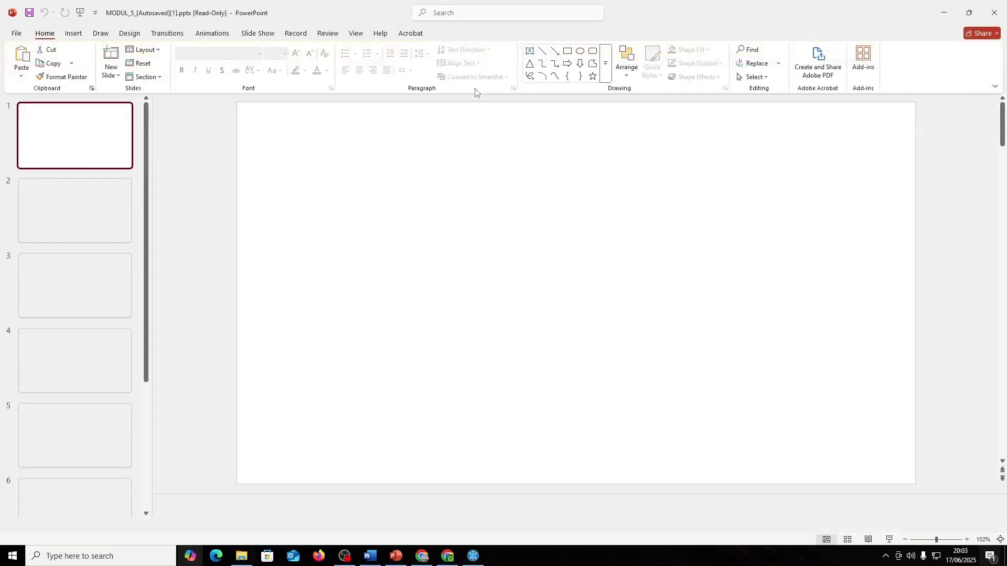
{"action": "left_click", "coordinate": [85, 205]}
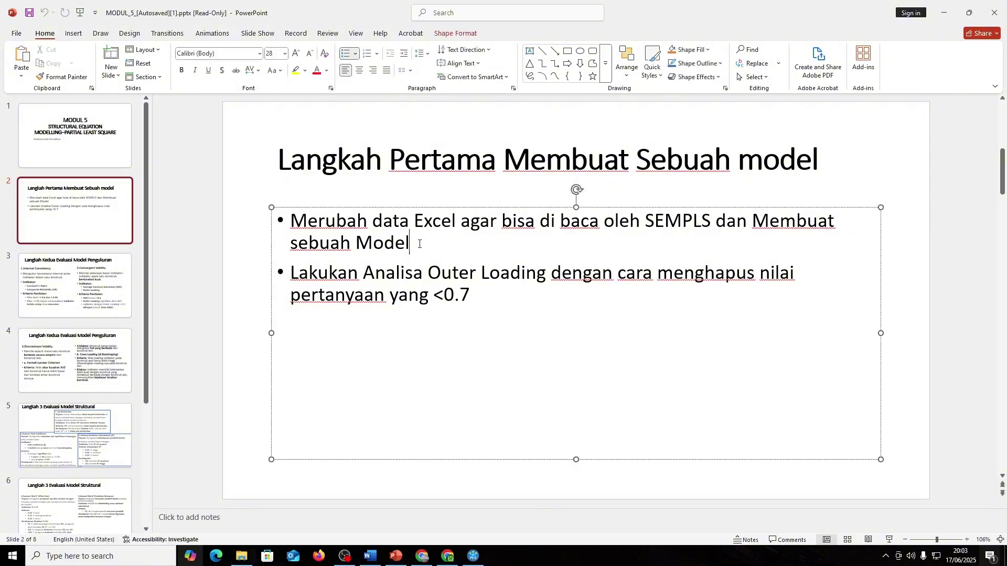
{"action": "triple_click", "coordinate": [384, 241]}
{"action": "left_click", "coordinate": [304, 70]}
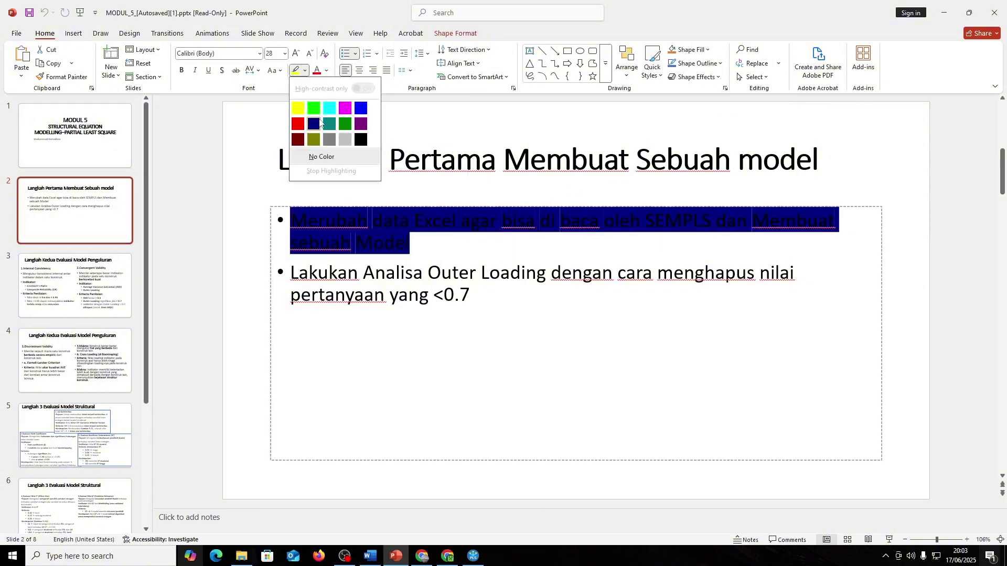
{"action": "left_click", "coordinate": [305, 70]}
{"action": "left_click", "coordinate": [326, 72]}
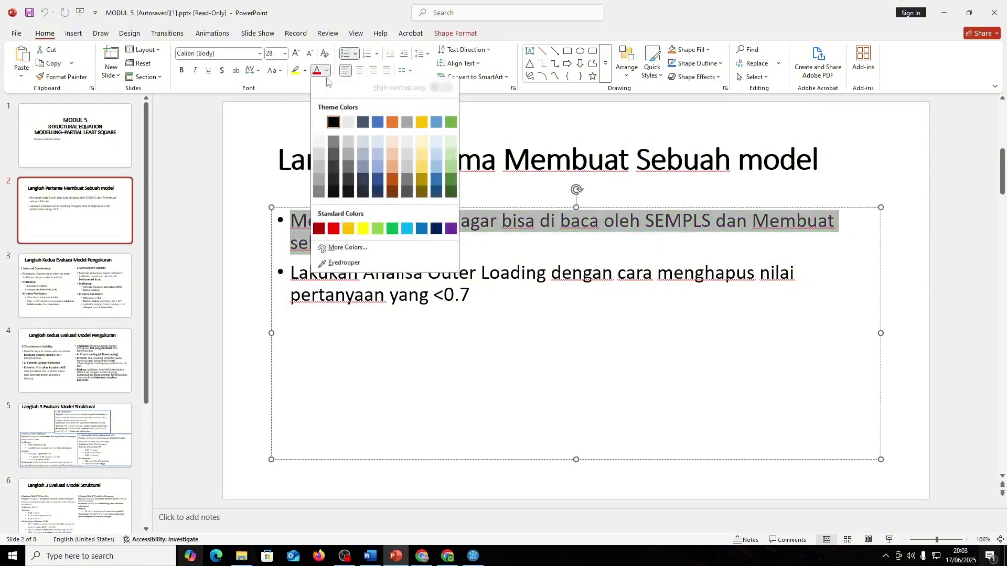
{"action": "left_click", "coordinate": [451, 123]}
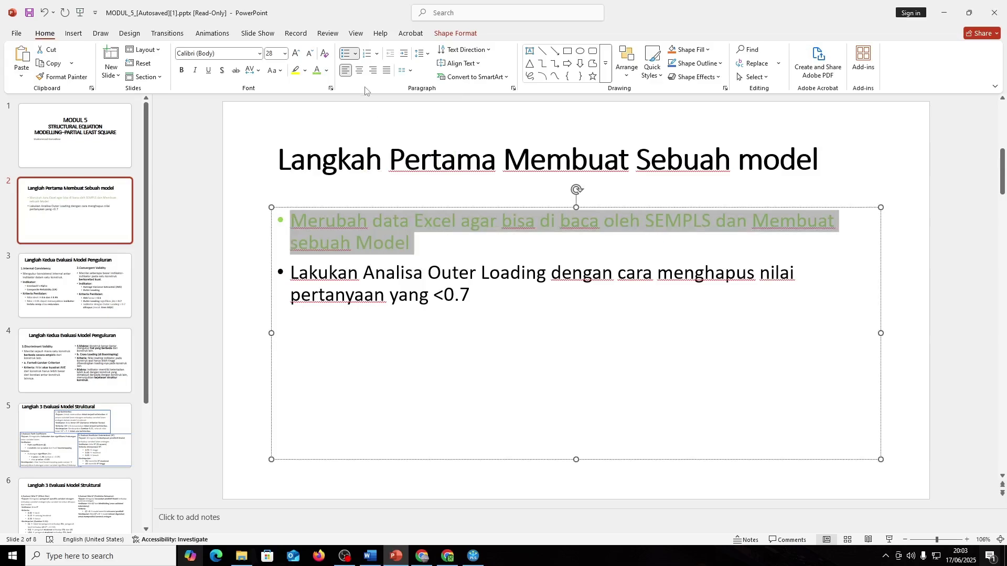
{"action": "left_click", "coordinate": [326, 71]}
{"action": "left_click", "coordinate": [401, 233]}
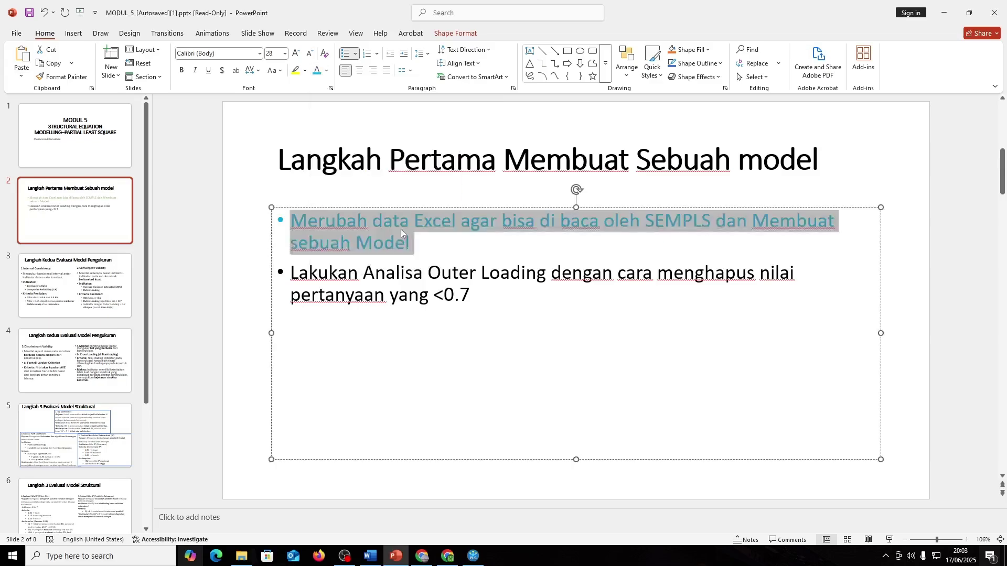
{"action": "left_click", "coordinate": [326, 71]}
{"action": "left_click", "coordinate": [451, 123]}
{"action": "left_click", "coordinate": [518, 306]}
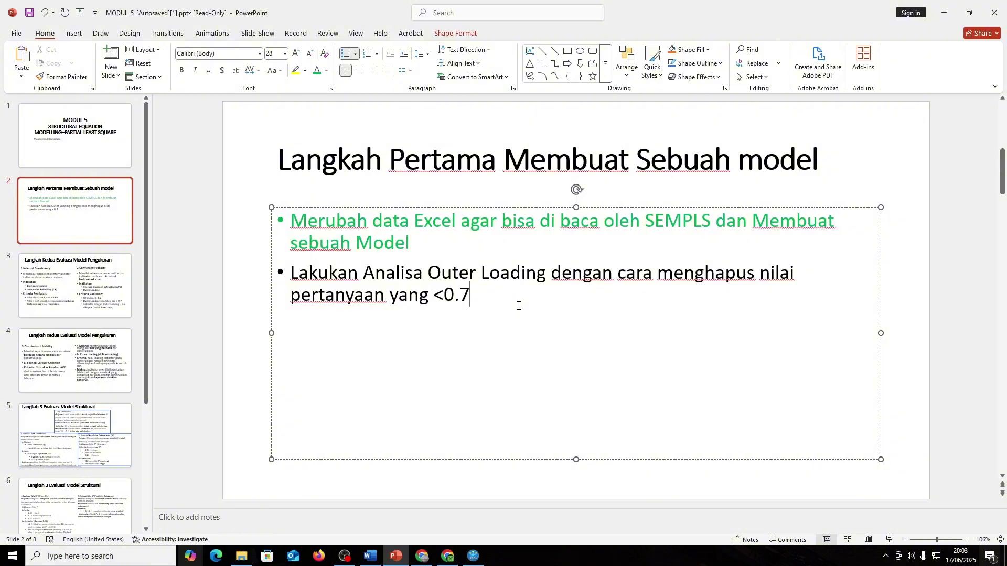
{"action": "key", "text": "alt+Tab"}
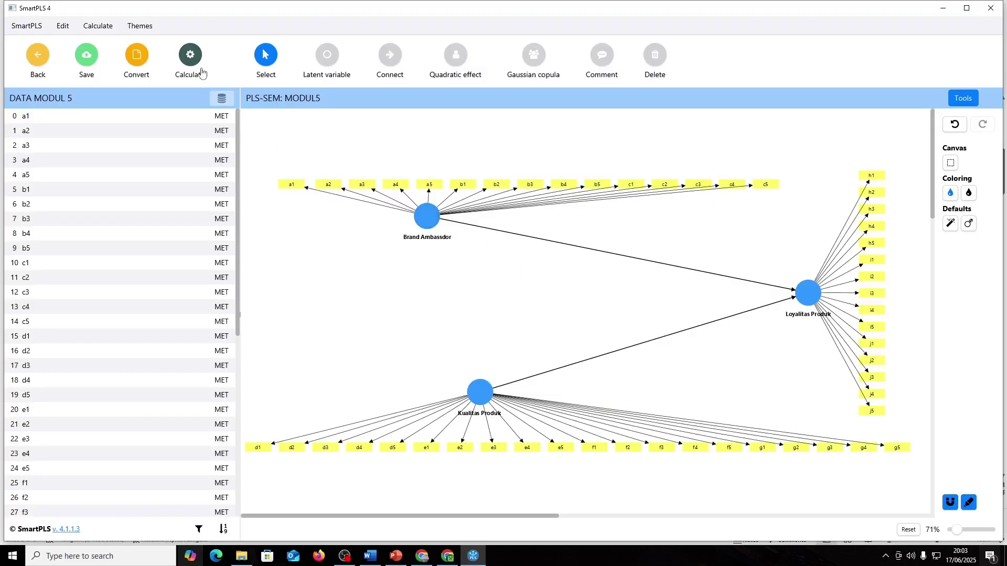
- Run the PLS-SEM algorithm on the MODUL5 model
{"action": "left_click", "coordinate": [194, 54]}
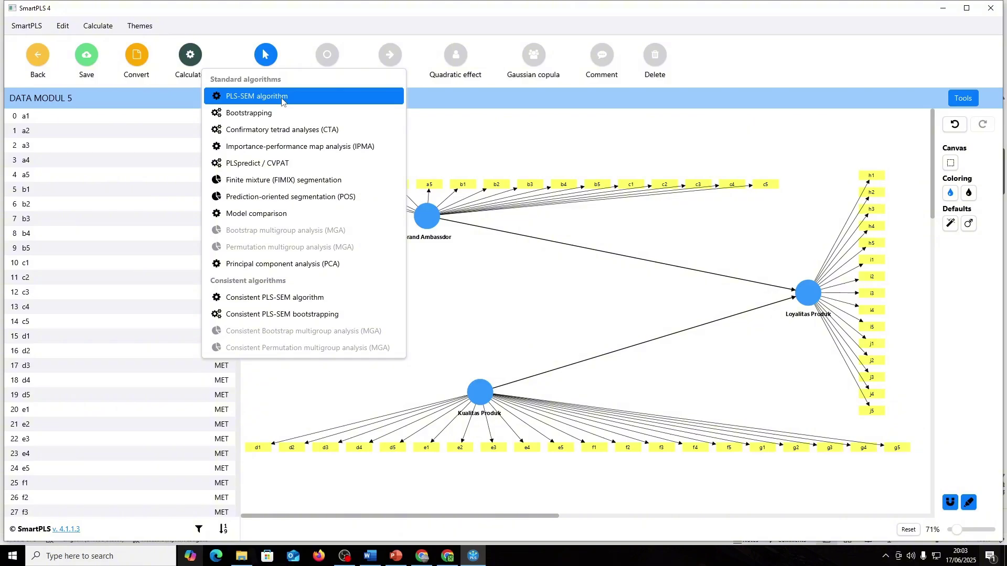
{"action": "left_click", "coordinate": [282, 99]}
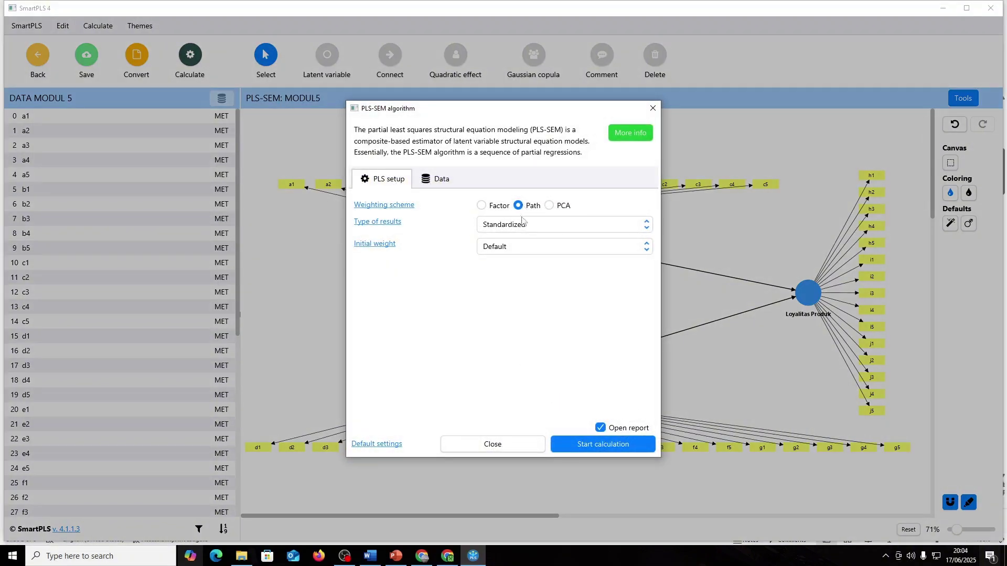
{"action": "left_click", "coordinate": [606, 446]}
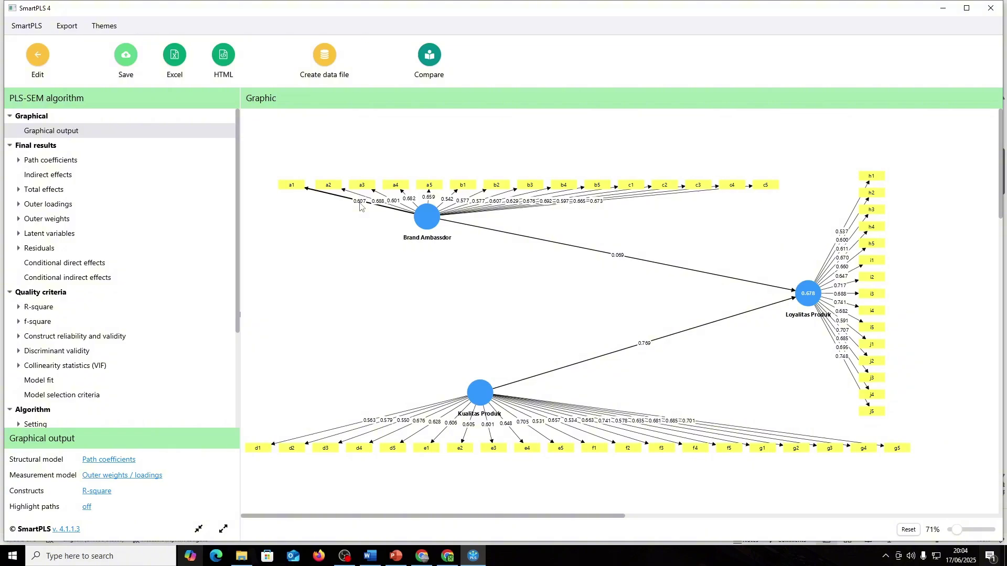
- Check the 'Analisa Outer Loading' text on the presentation slide
{"action": "key", "text": "alt+Tab"}
{"action": "left_click_drag", "start_coordinate": [363, 274], "coordinate": [547, 278]}
{"action": "left_click", "coordinate": [548, 283]}
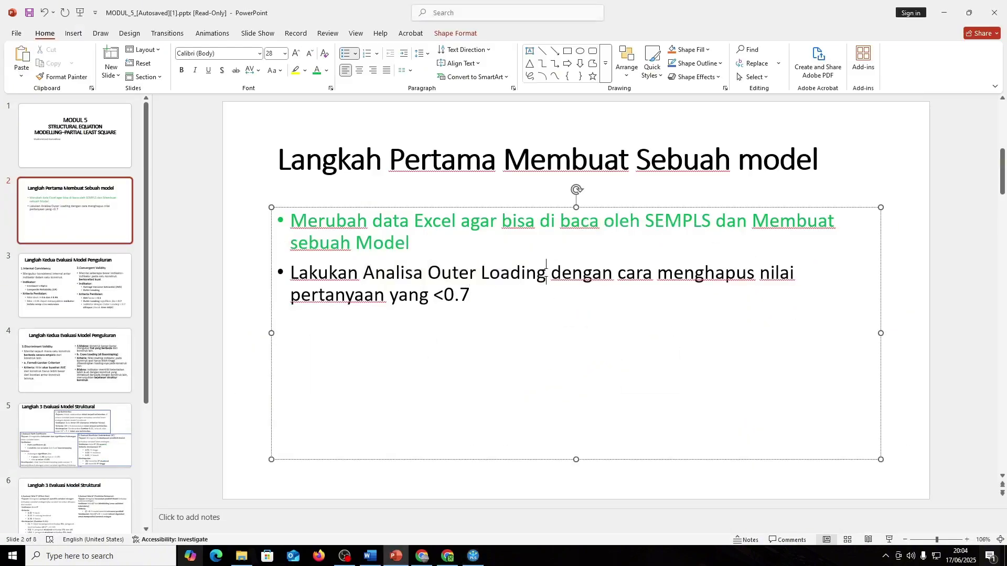
{"action": "double_click", "coordinate": [514, 273]}
{"action": "key", "text": "alt+Tab"}
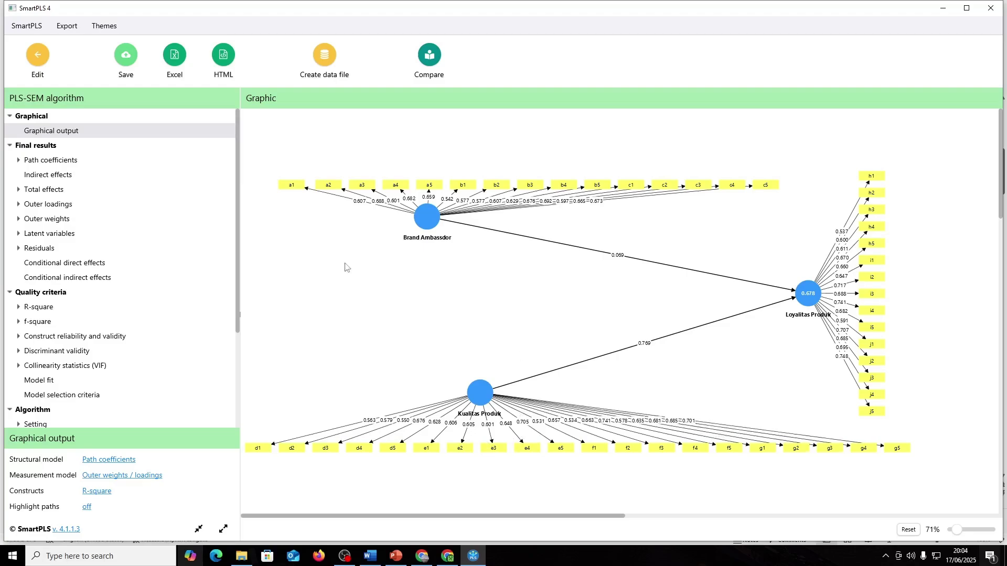
- Display the Outer loadings matrix under Final results, then bring up File Explorer
{"action": "left_click", "coordinate": [60, 206]}
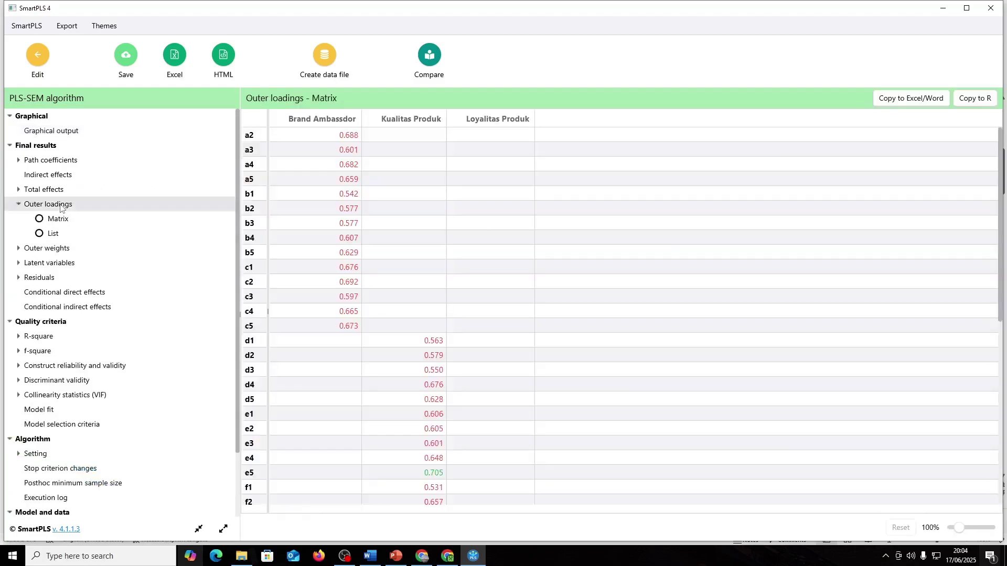
{"action": "scroll", "coordinate": [472, 280], "scroll_direction": "down", "scroll_amount": 6}
{"action": "scroll", "coordinate": [474, 283], "scroll_direction": "up", "scroll_amount": 6}
{"action": "left_click", "coordinate": [250, 558]}
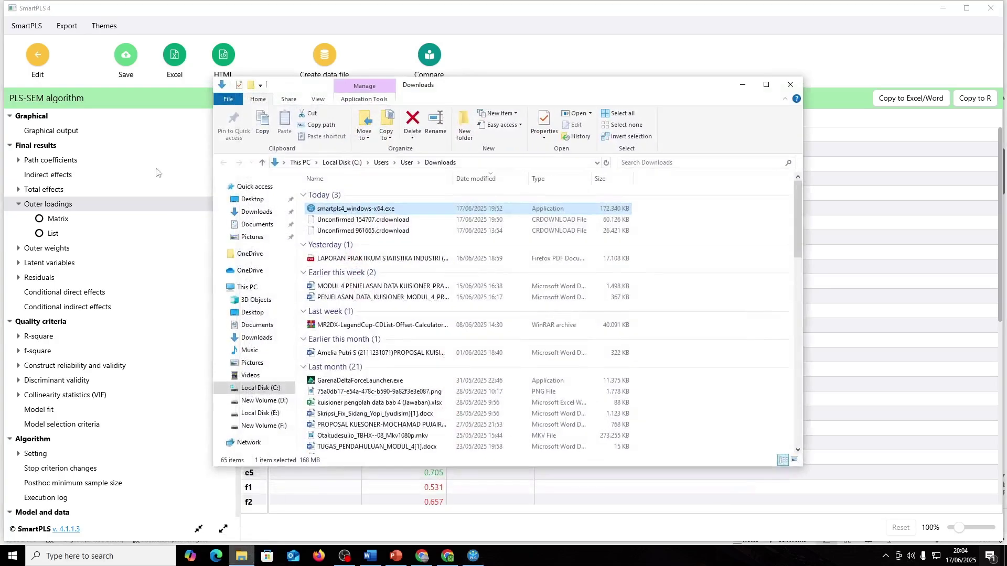
- Search the Downloads folder for 'st', close File Explorer, and open Windows search
{"action": "left_click", "coordinate": [257, 212]}
{"action": "left_click", "coordinate": [724, 163]}
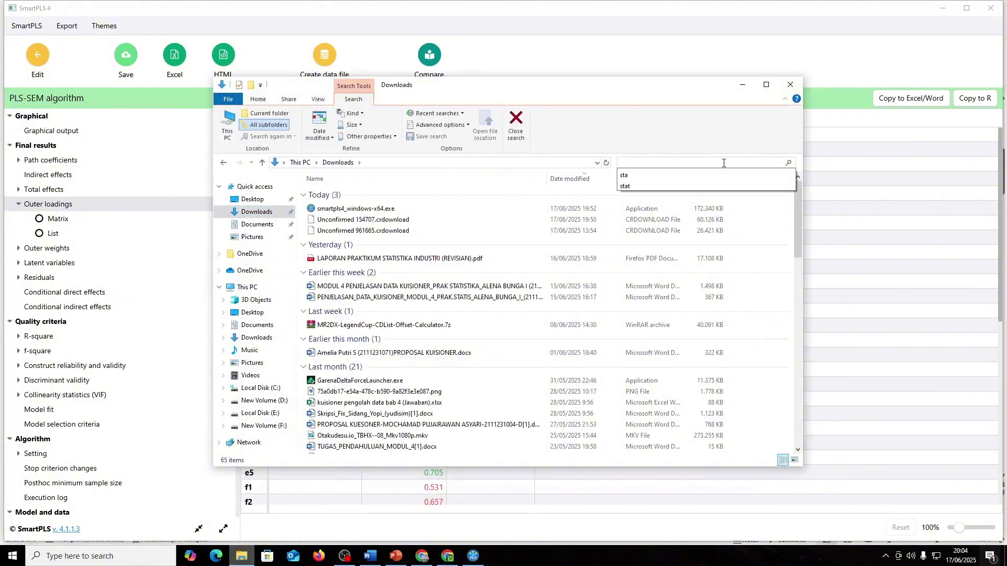
{"action": "type", "text": "sta"}
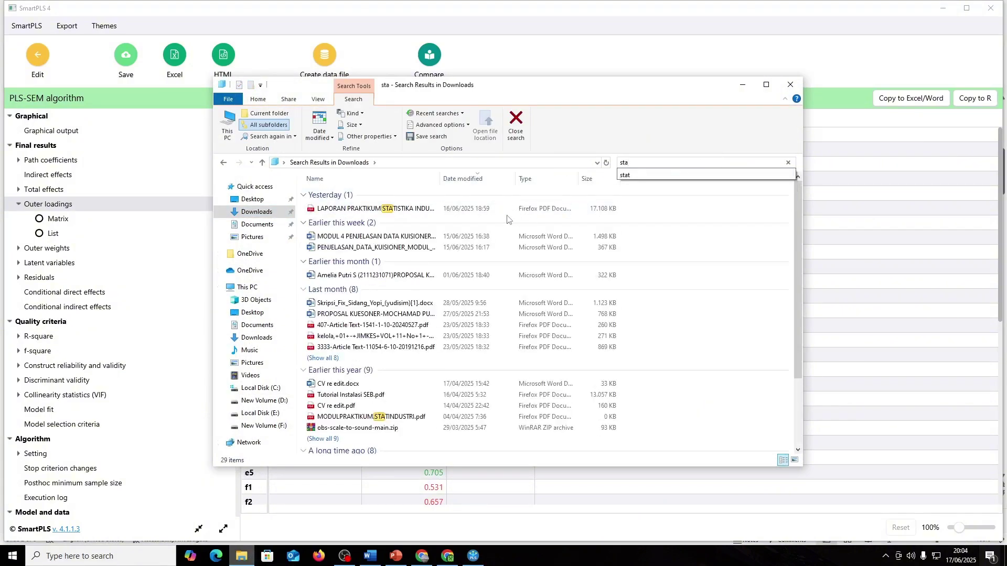
{"action": "left_click", "coordinate": [791, 85]}
{"action": "left_click", "coordinate": [142, 556]}
- Launch WhatsApp and go to the Tugas group chat
{"action": "type", "text": "whatsapp"}
{"action": "left_click", "coordinate": [106, 273]}
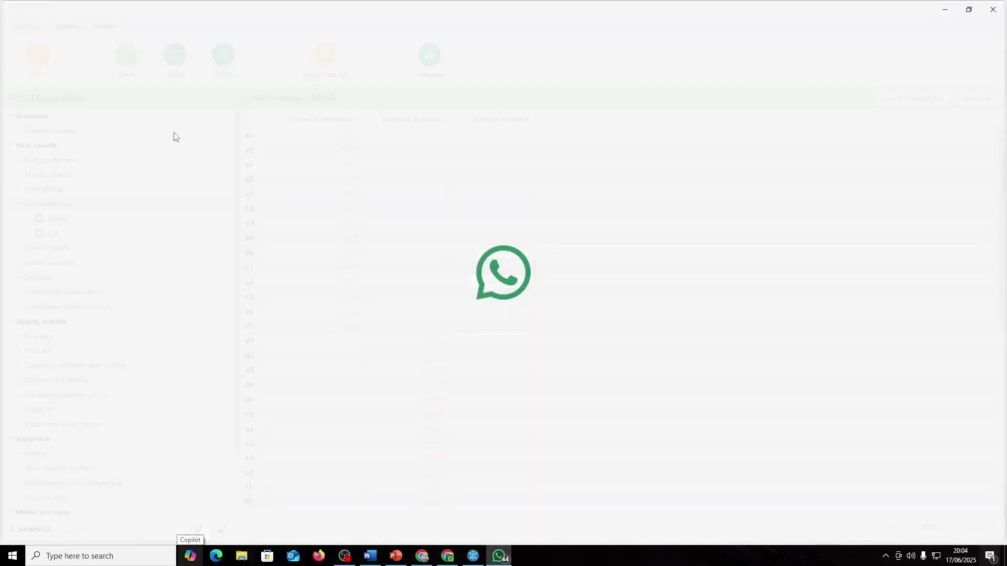
{"action": "left_click", "coordinate": [131, 110]}
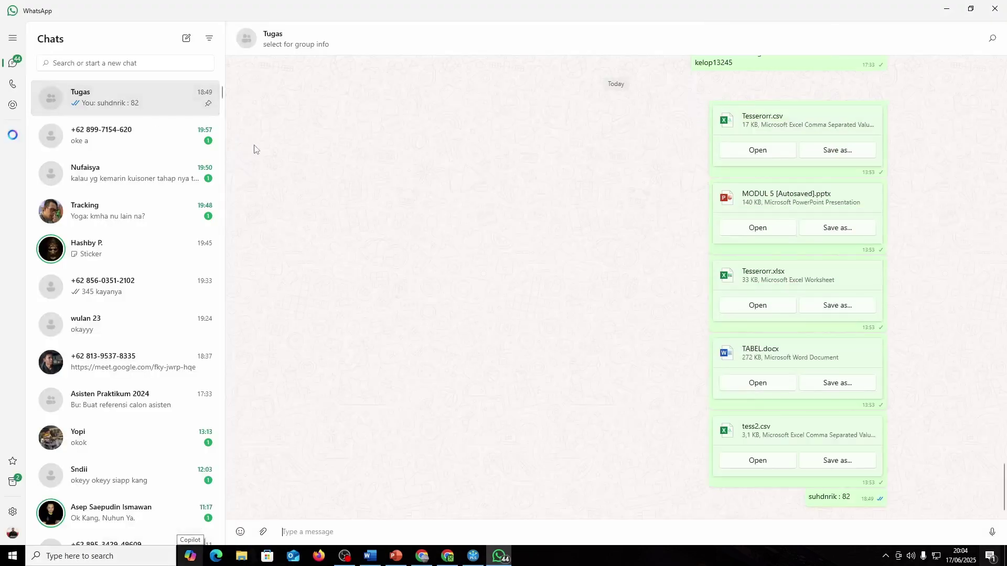
- Open the 19/05/2025 MODULPRAKTIKUM.STATINDUSTRI.docx attachment from the chat history
{"action": "scroll", "coordinate": [644, 357], "scroll_direction": "up", "scroll_amount": 4}
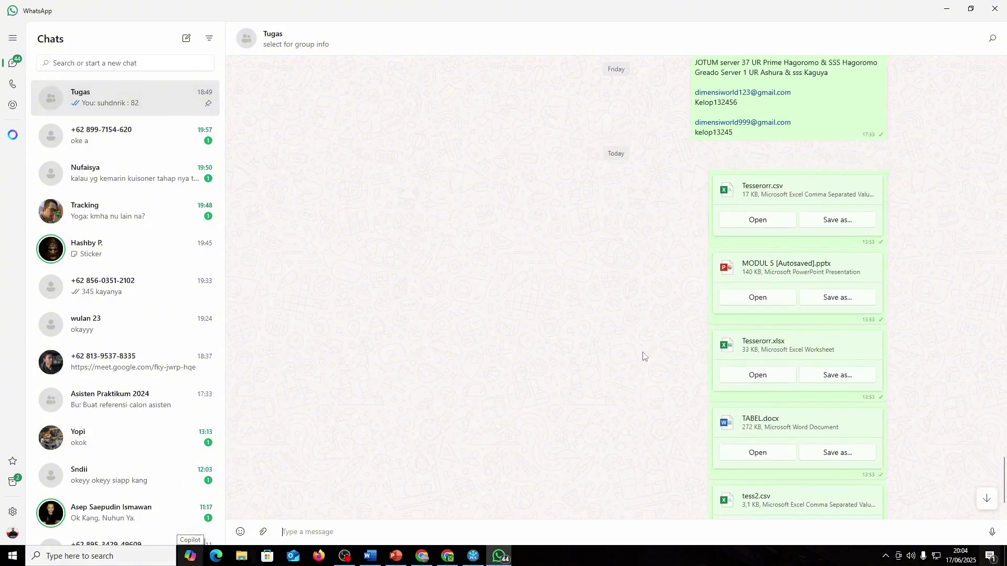
{"action": "scroll", "coordinate": [644, 357], "scroll_direction": "up", "scroll_amount": 4}
{"action": "scroll", "coordinate": [644, 357], "scroll_direction": "up", "scroll_amount": 4}
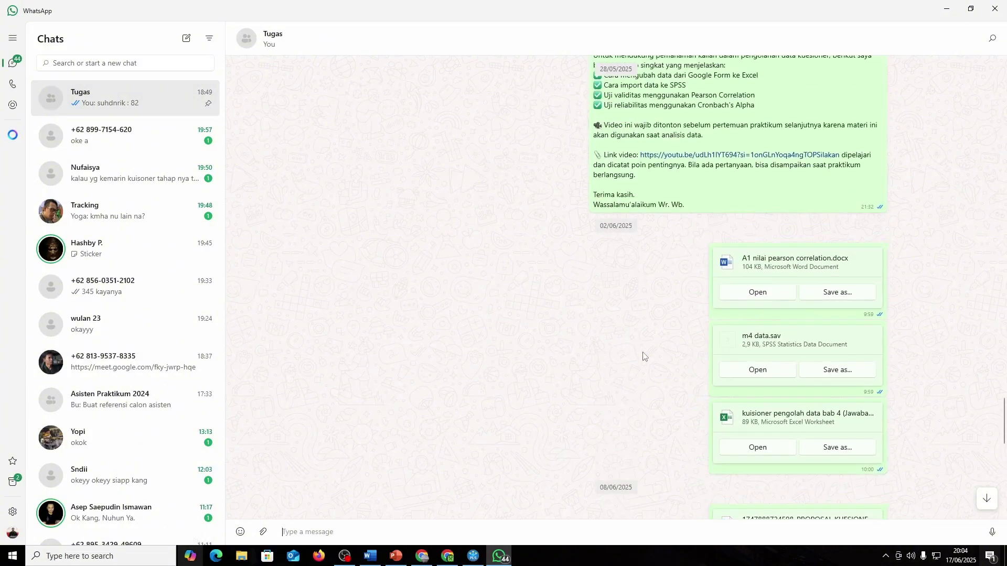
{"action": "scroll", "coordinate": [644, 357], "scroll_direction": "up", "scroll_amount": 4}
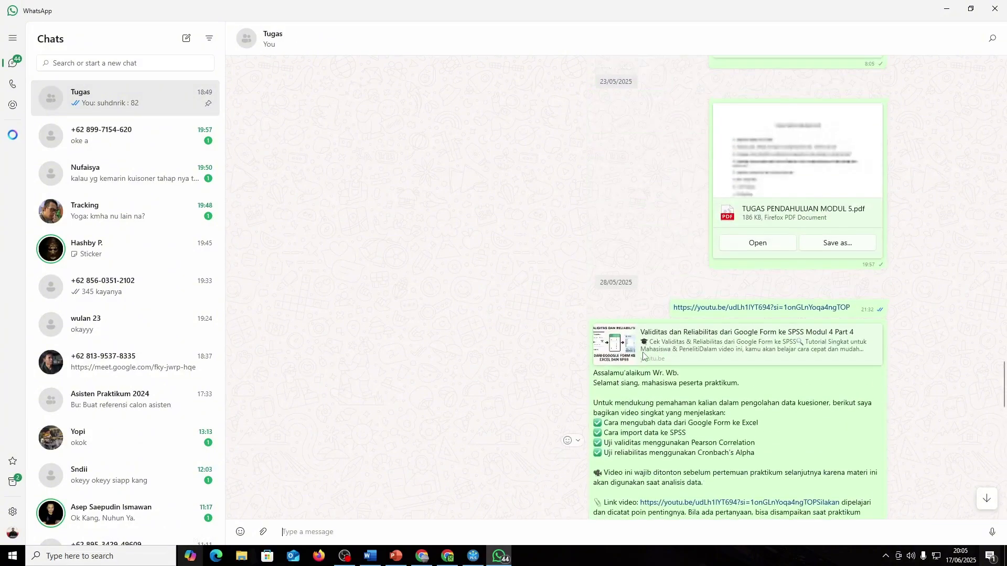
{"action": "scroll", "coordinate": [644, 357], "scroll_direction": "up", "scroll_amount": 4}
{"action": "scroll", "coordinate": [644, 356], "scroll_direction": "up", "scroll_amount": 4}
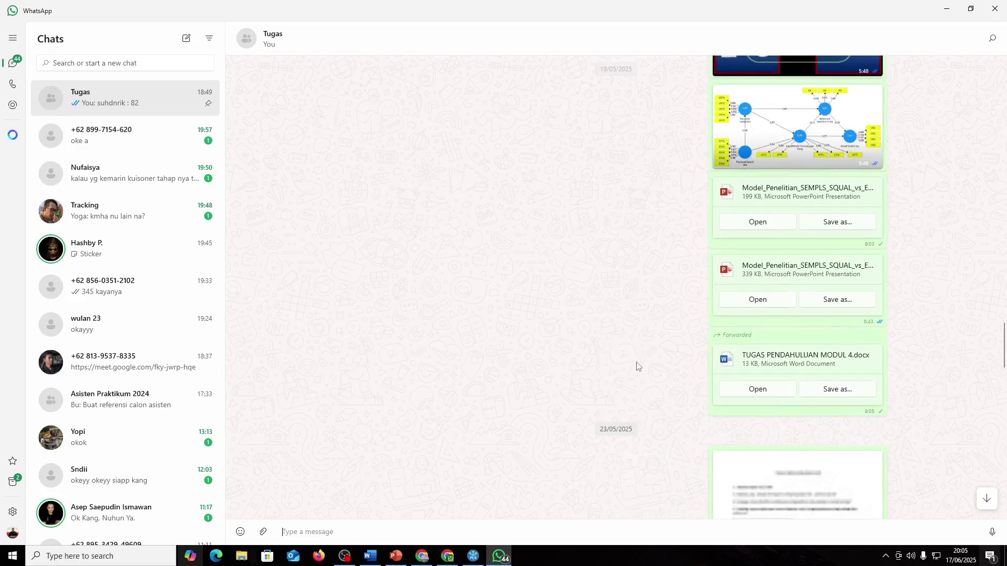
{"action": "scroll", "coordinate": [637, 367], "scroll_direction": "up", "scroll_amount": 4}
{"action": "scroll", "coordinate": [637, 367], "scroll_direction": "up", "scroll_amount": 4}
{"action": "scroll", "coordinate": [636, 366], "scroll_direction": "down", "scroll_amount": 2}
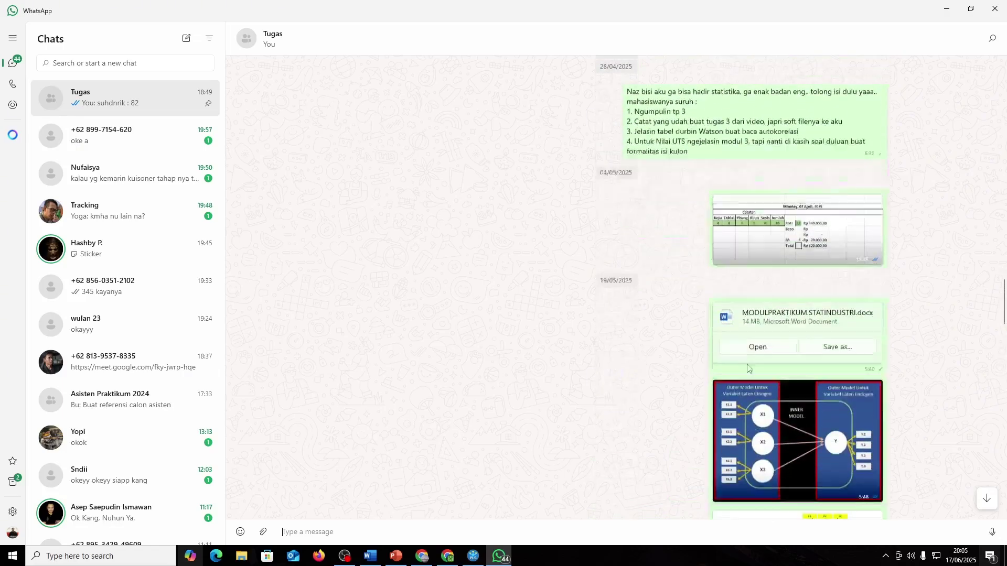
{"action": "left_click", "coordinate": [760, 335]}
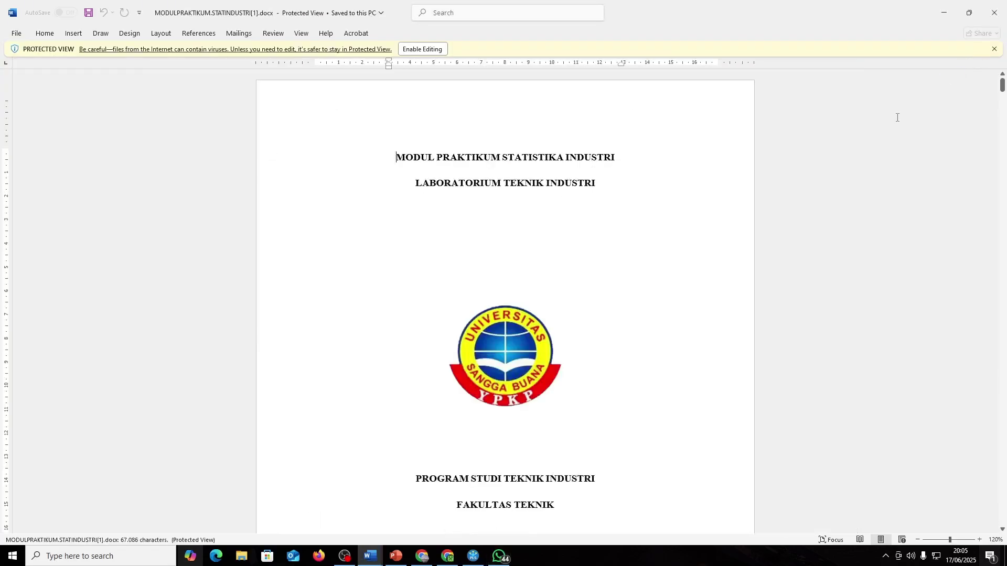
- Close WhatsApp and return to the MODULPRAKTIKUM Word document
{"action": "key", "text": "alt+Tab"}
{"action": "left_click", "coordinate": [995, 7]}
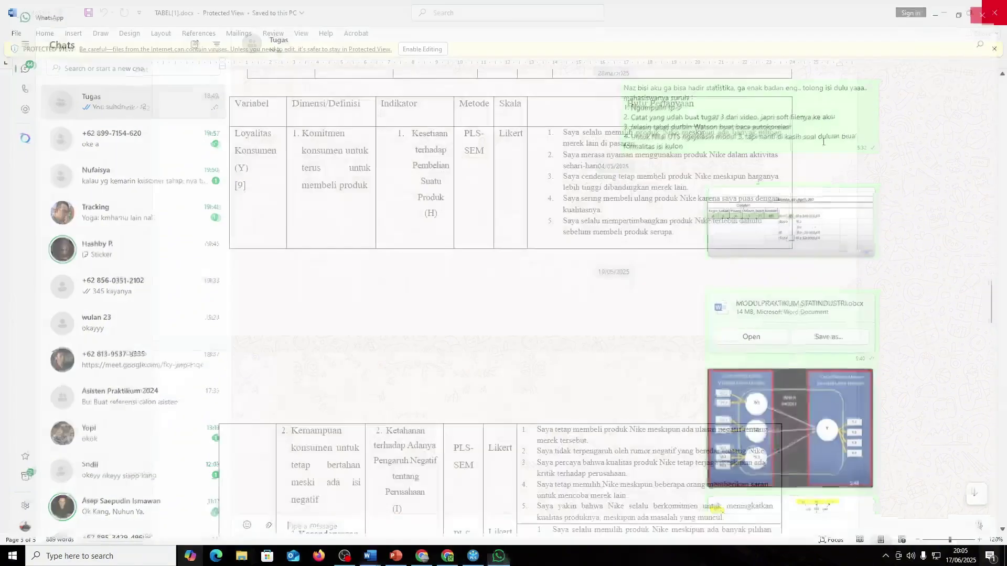
{"action": "key", "text": "alt+Tab"}
- Skim chapter 5 of the module by jumping down the document and scrolling back
{"action": "scroll", "coordinate": [593, 346], "scroll_direction": "down", "scroll_amount": 8}
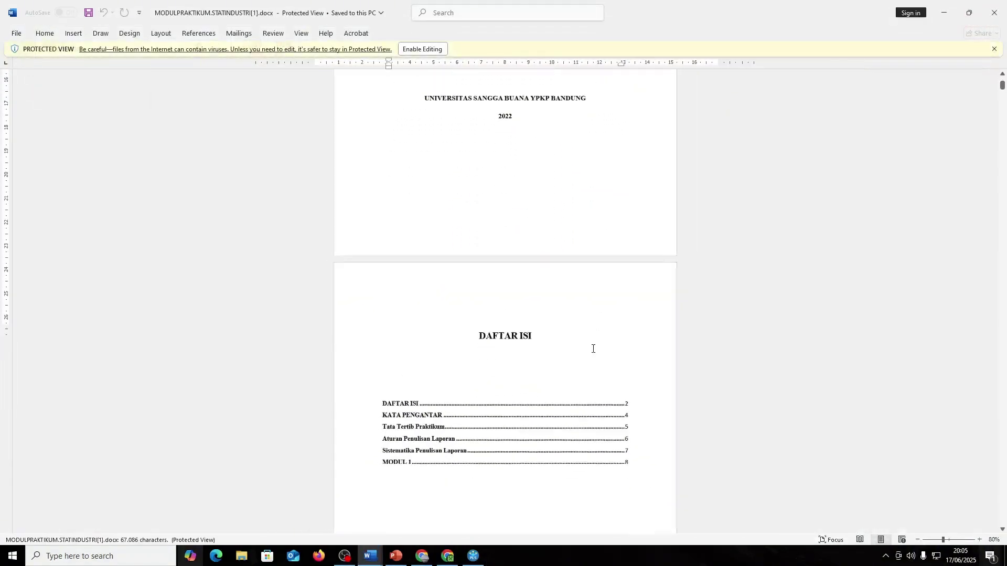
{"action": "scroll", "coordinate": [591, 348], "scroll_direction": "down", "scroll_amount": 12}
{"action": "left_click_drag", "start_coordinate": [1002, 103], "coordinate": [989, 472]}
{"action": "scroll", "coordinate": [801, 331], "scroll_direction": "up", "scroll_amount": 10}
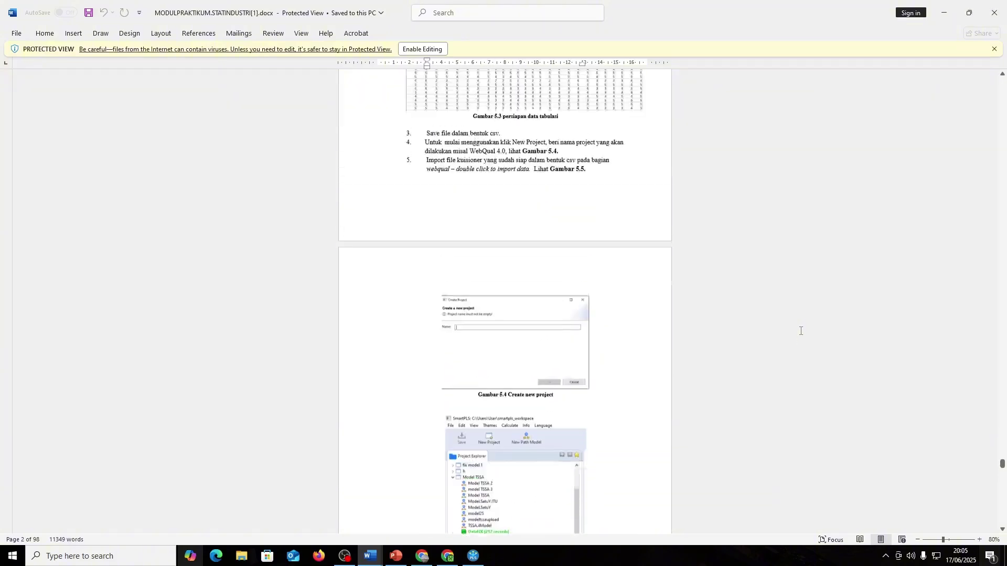
{"action": "scroll", "coordinate": [801, 331], "scroll_direction": "up", "scroll_amount": 7}
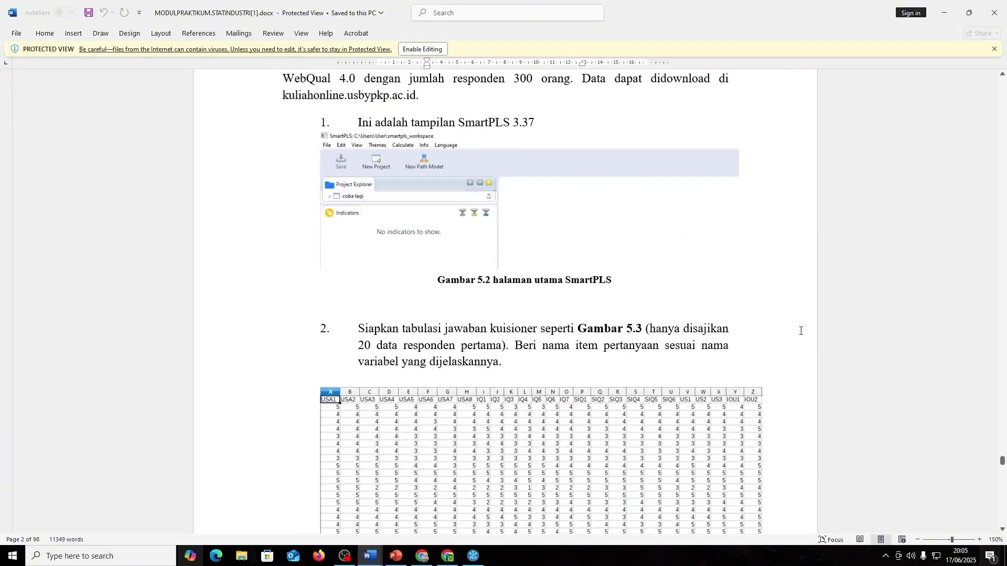
{"action": "scroll", "coordinate": [801, 330], "scroll_direction": "down", "scroll_amount": 5}
{"action": "scroll", "coordinate": [792, 325], "scroll_direction": "up", "scroll_amount": 4}
{"action": "scroll", "coordinate": [784, 321], "scroll_direction": "up", "scroll_amount": 5}
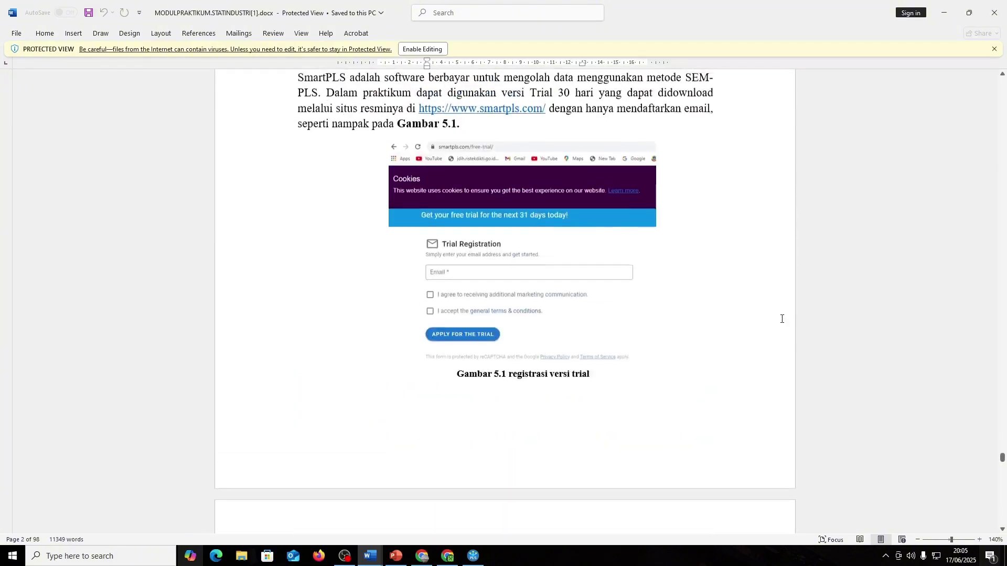
- Scroll through the SmartPLS steps down to the Gambar 5.12 PLS Algorithm settings figure
{"action": "scroll", "coordinate": [781, 319], "scroll_direction": "down", "scroll_amount": 20}
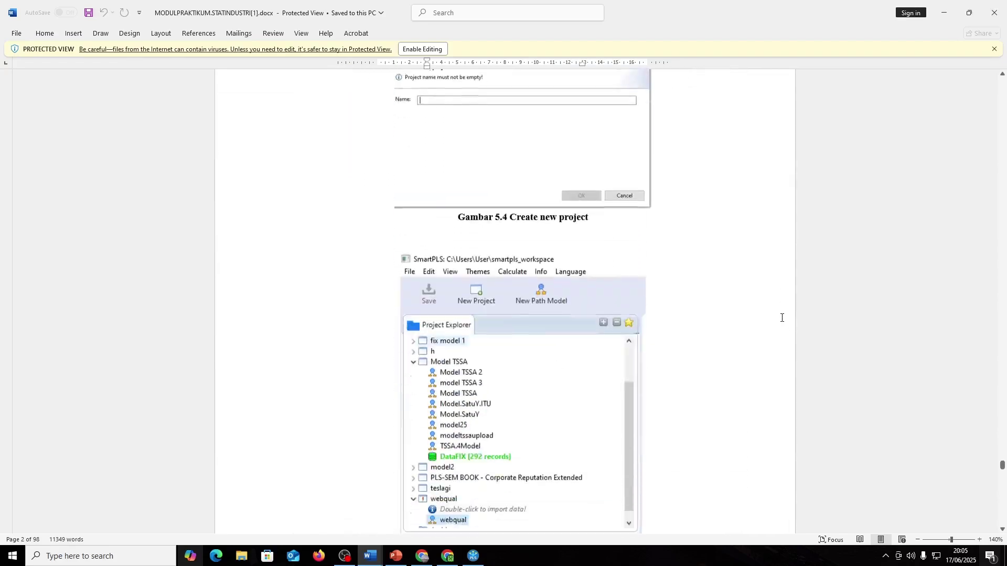
{"action": "scroll", "coordinate": [781, 318], "scroll_direction": "down", "scroll_amount": 20}
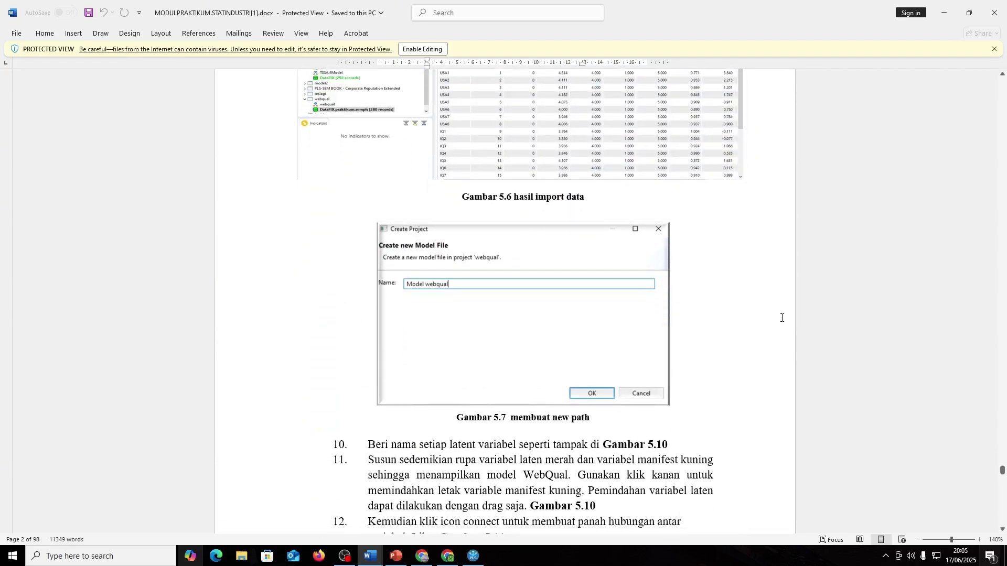
{"action": "scroll", "coordinate": [781, 317], "scroll_direction": "down", "scroll_amount": 12}
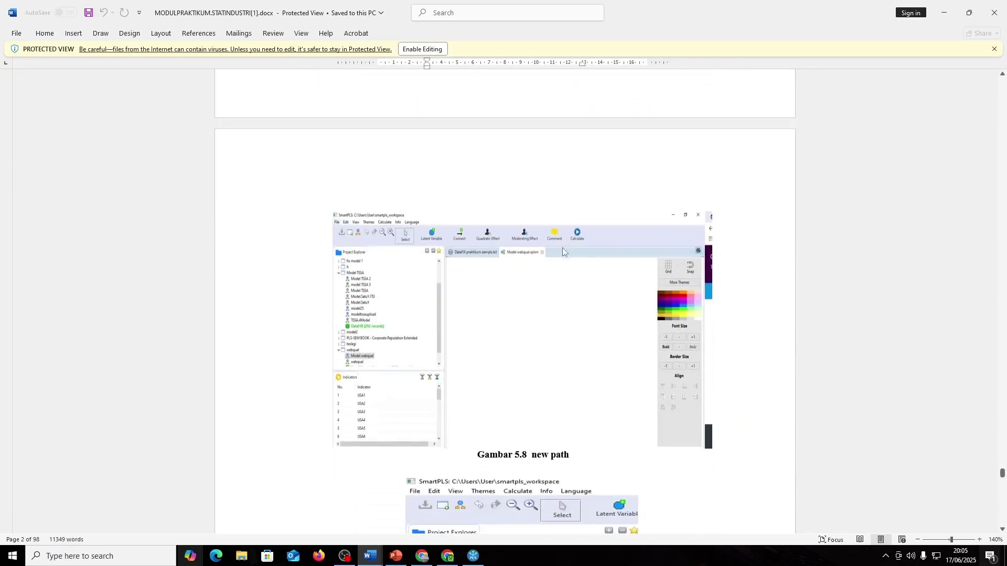
{"action": "scroll", "coordinate": [563, 253], "scroll_direction": "down", "scroll_amount": 18}
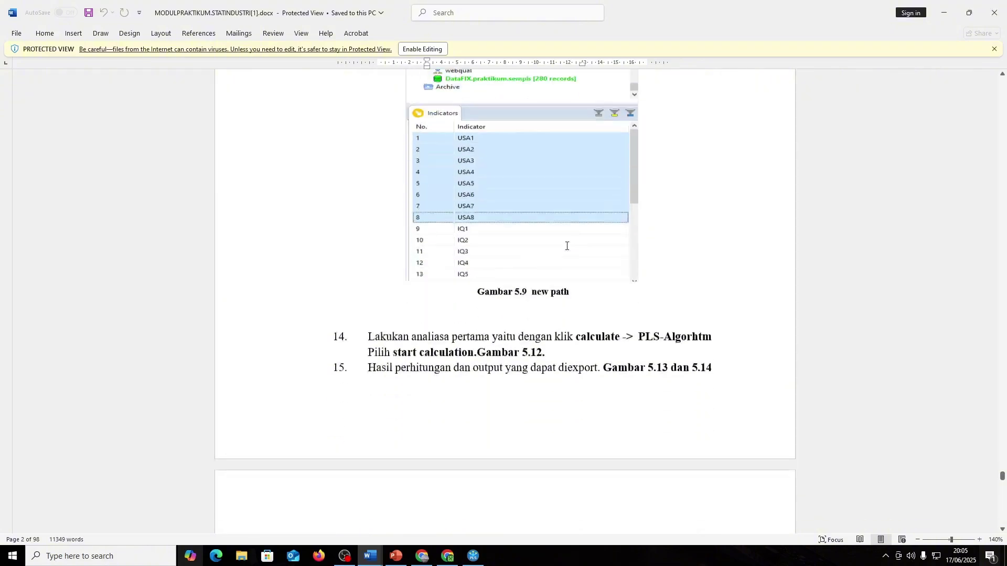
{"action": "scroll", "coordinate": [567, 245], "scroll_direction": "down", "scroll_amount": 10}
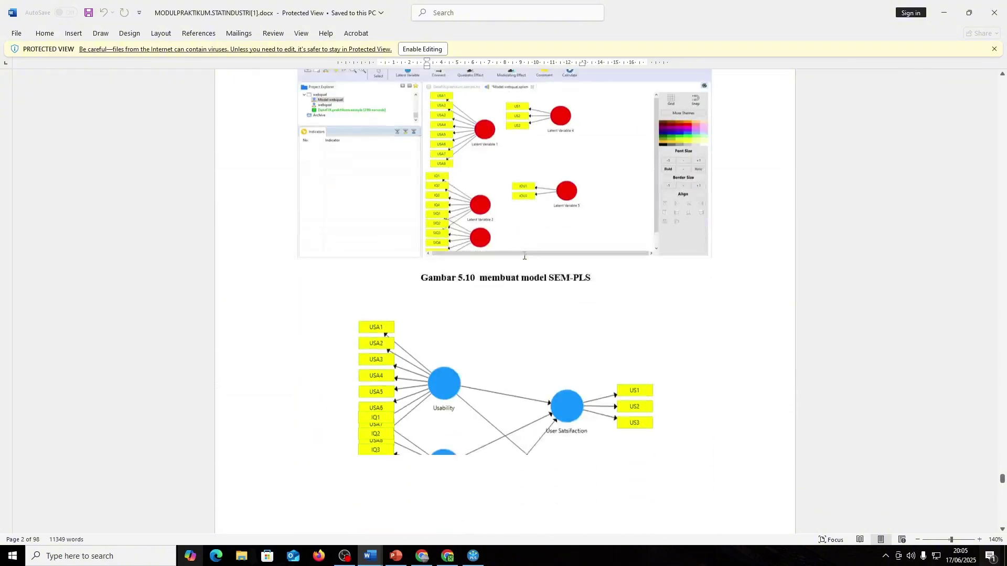
{"action": "scroll", "coordinate": [524, 257], "scroll_direction": "down", "scroll_amount": 12}
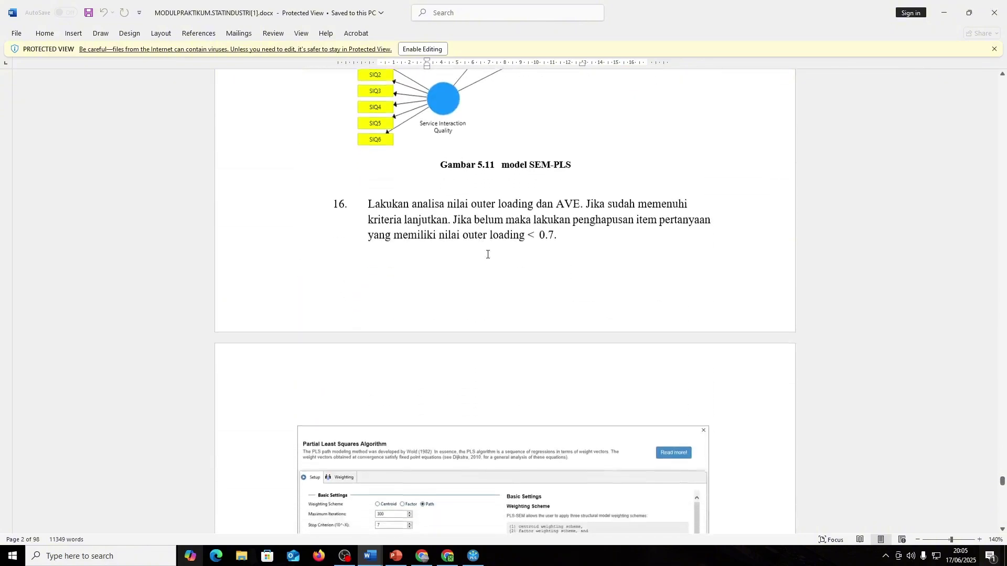
{"action": "scroll", "coordinate": [491, 260], "scroll_direction": "down", "scroll_amount": 4}
{"action": "scroll", "coordinate": [492, 263], "scroll_direction": "down", "scroll_amount": 3}
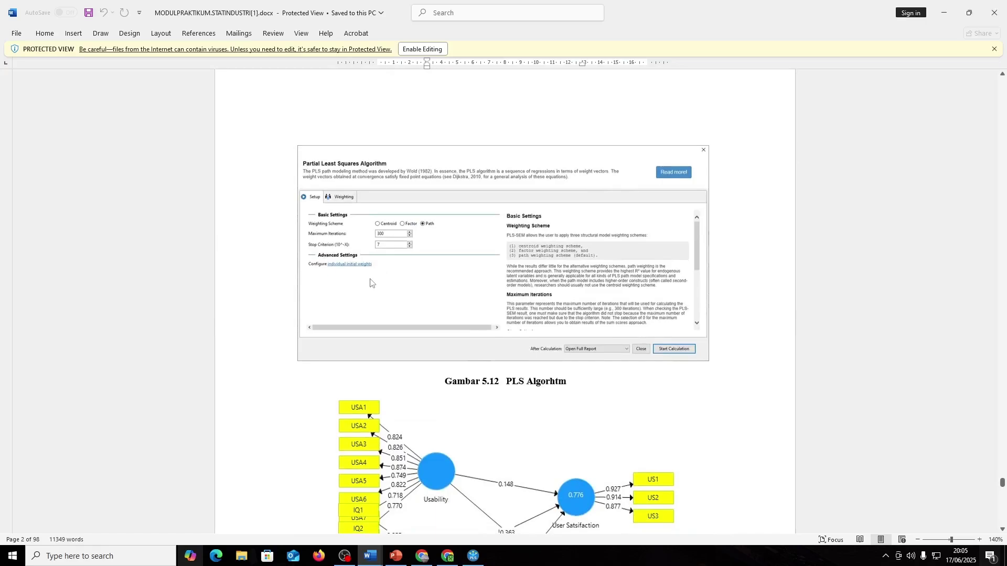
{"action": "scroll", "coordinate": [375, 281], "scroll_direction": "up", "scroll_amount": 3, "text": "ctrl"}
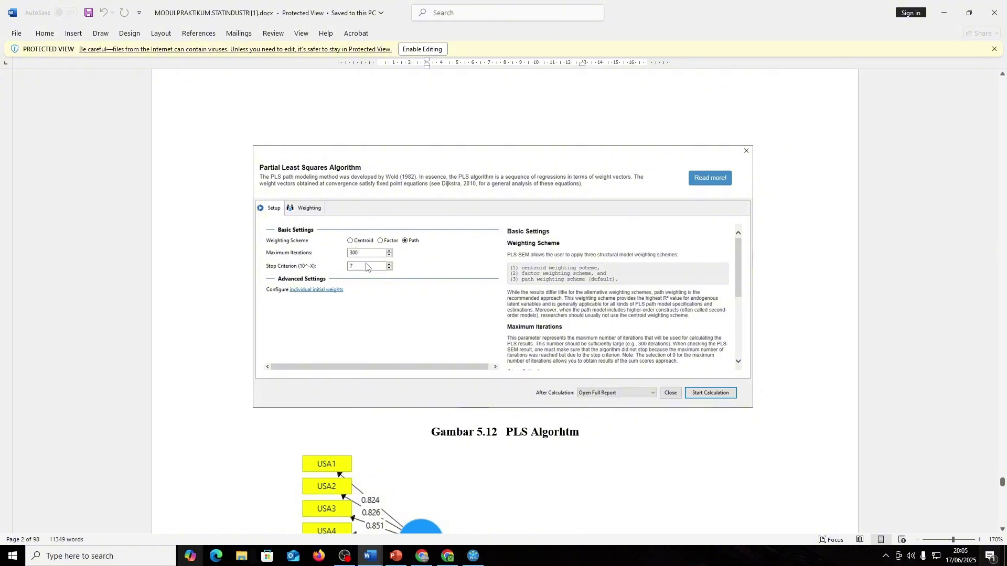
- Switch from Word to the SmartPLS 4 outer loadings results for Brand Ambassador and Kualitas Produk
{"action": "key", "text": "alt+Tab"}
{"action": "key", "text": "alt+Tab"}
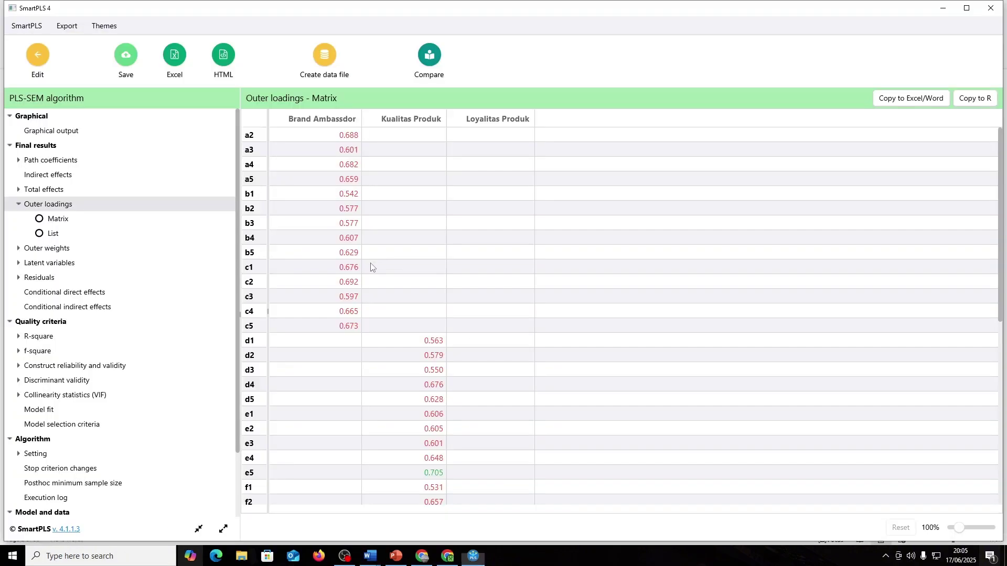
- Review the stop criterion iterations, posthoc minimum sample size and execution log, then return to Word
{"action": "scroll", "coordinate": [141, 373], "scroll_direction": "down", "scroll_amount": 3}
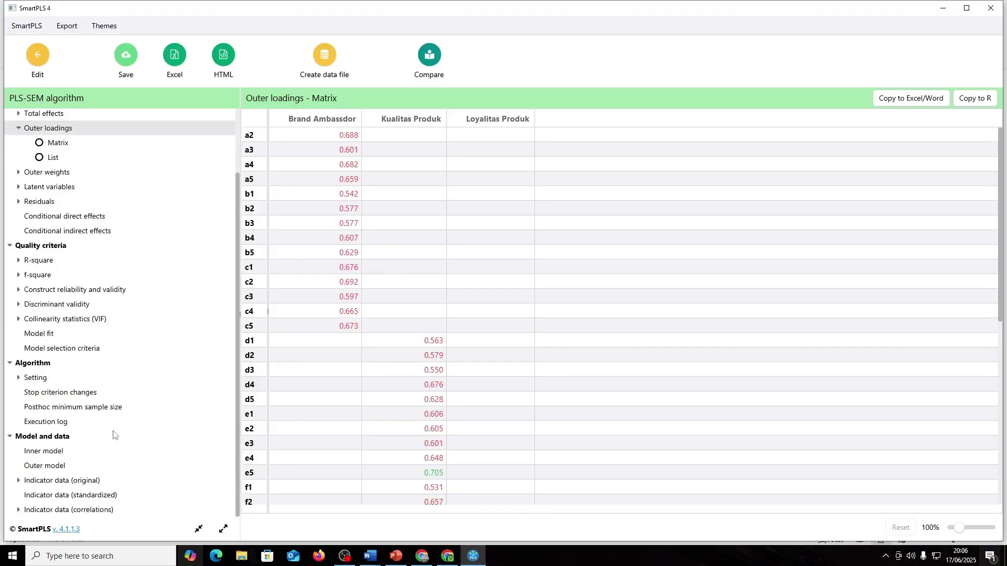
{"action": "left_click", "coordinate": [70, 394]}
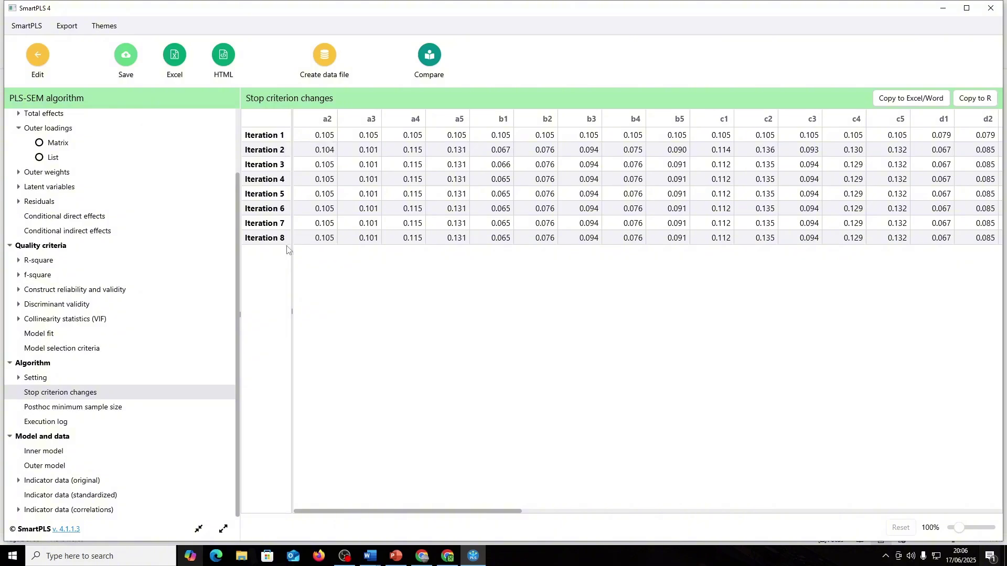
{"action": "key", "text": "alt+Tab"}
{"action": "key", "text": "alt+Tab"}
{"action": "key", "text": "alt+Tab"}
{"action": "key", "text": "alt+Tab"}
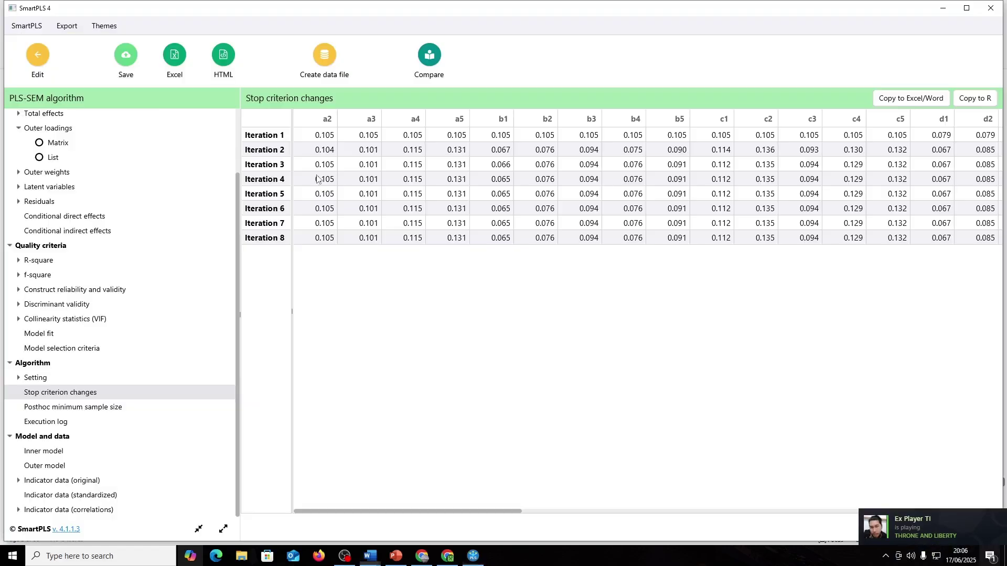
{"action": "left_click", "coordinate": [82, 408]}
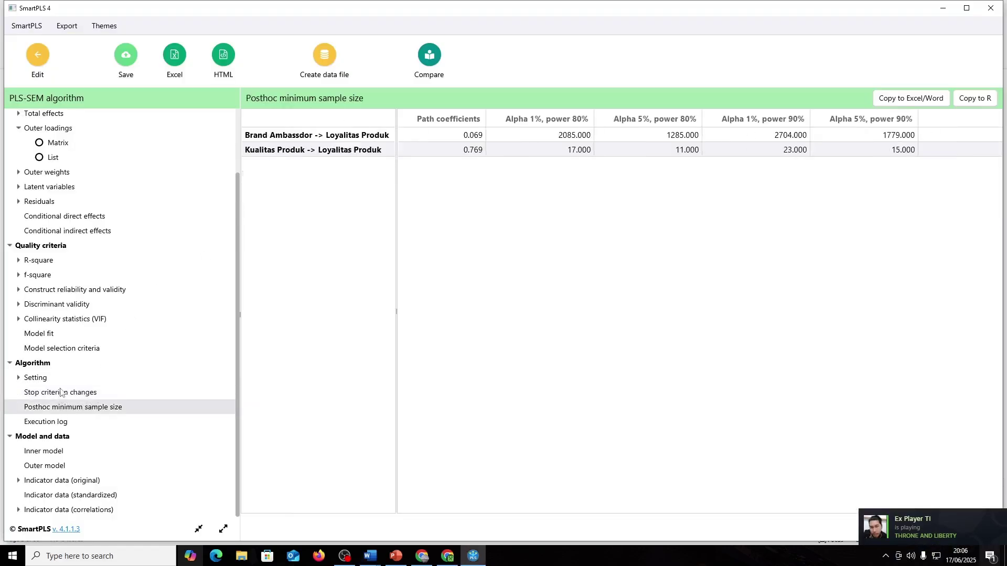
{"action": "left_click", "coordinate": [62, 393]}
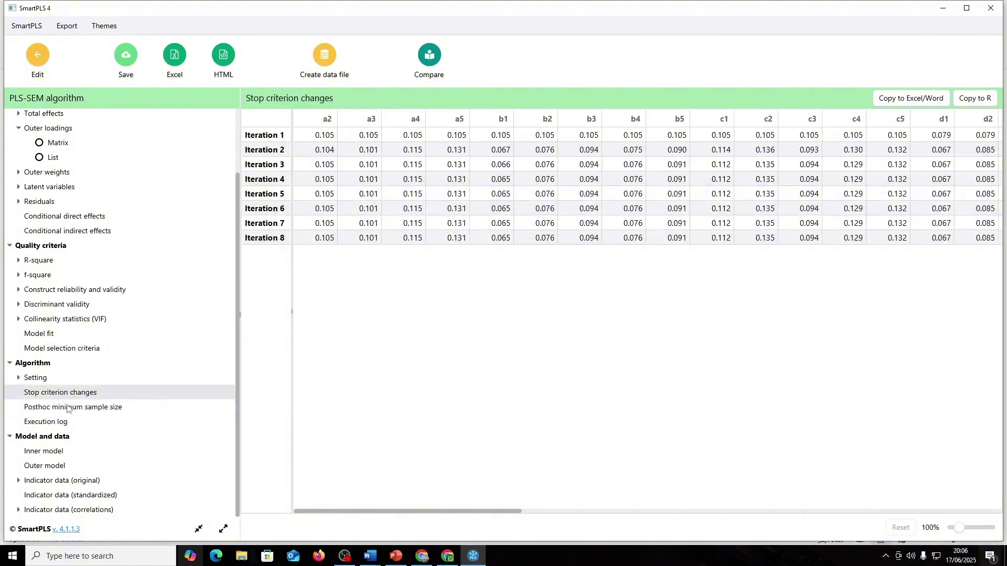
{"action": "left_click", "coordinate": [72, 413]}
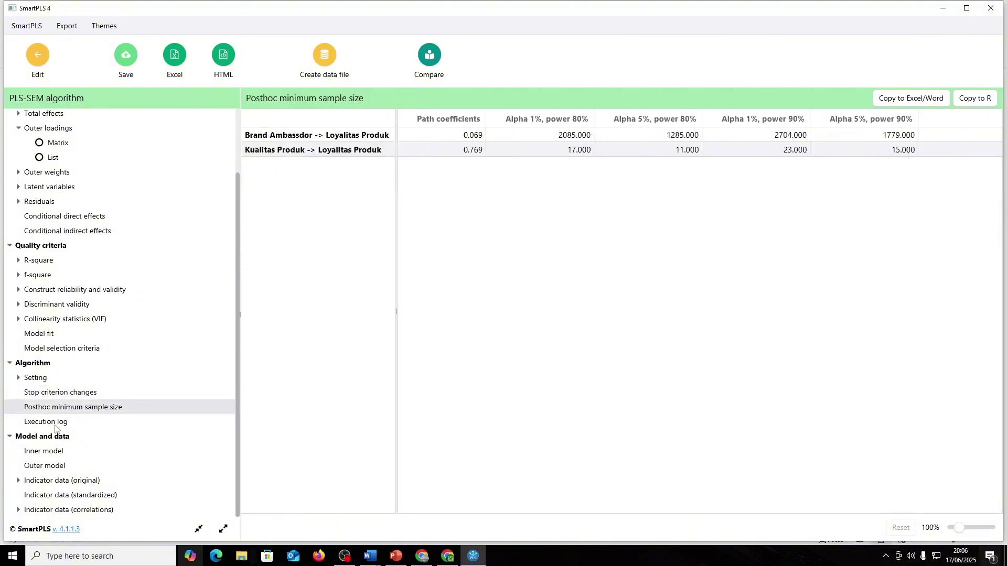
{"action": "left_click", "coordinate": [55, 426]}
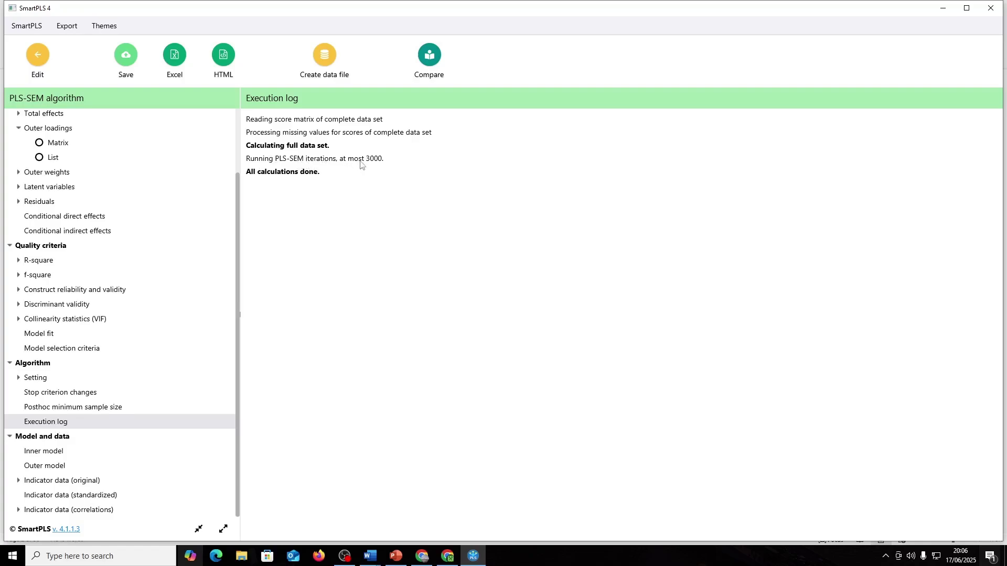
{"action": "key", "text": "alt+Tab"}
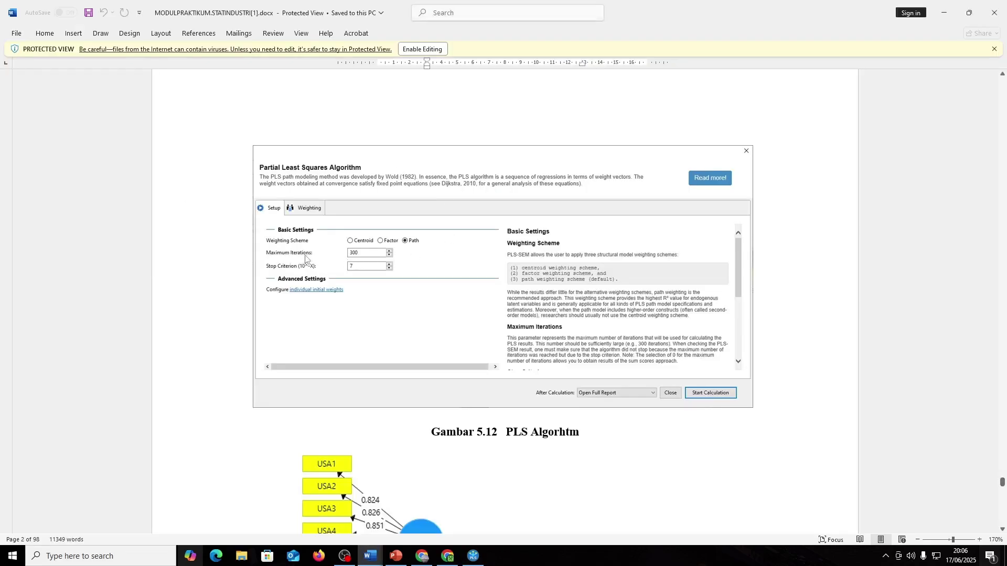
- Compare the tutorial's PLS Algorithm settings figure with the SmartPLS execution log
{"action": "key", "text": "alt+Tab"}
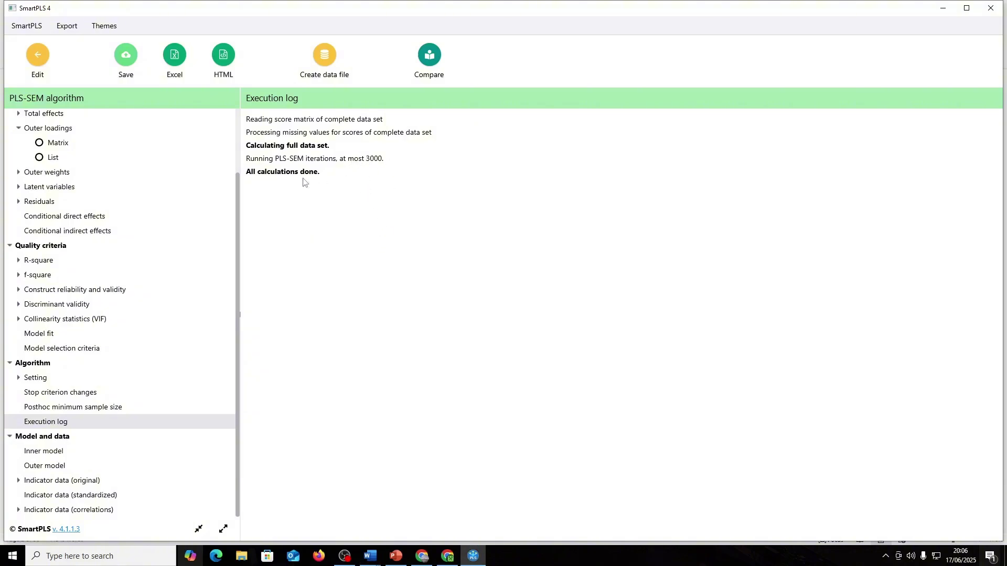
{"action": "scroll", "coordinate": [131, 341], "scroll_direction": "up", "scroll_amount": 3}
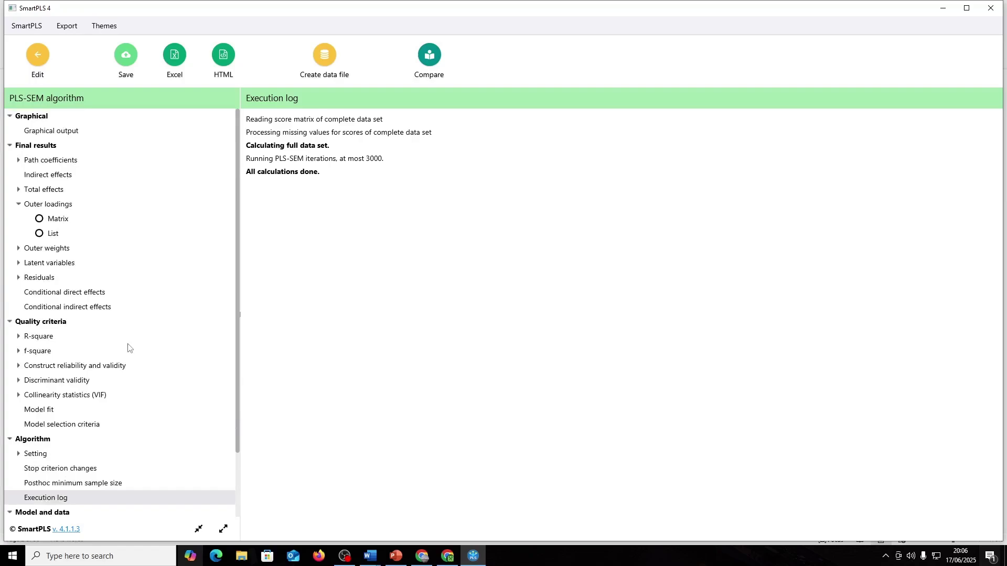
{"action": "key", "text": "alt+Tab"}
{"action": "key", "text": "alt+Tab"}
{"action": "key", "text": "alt+Tab"}
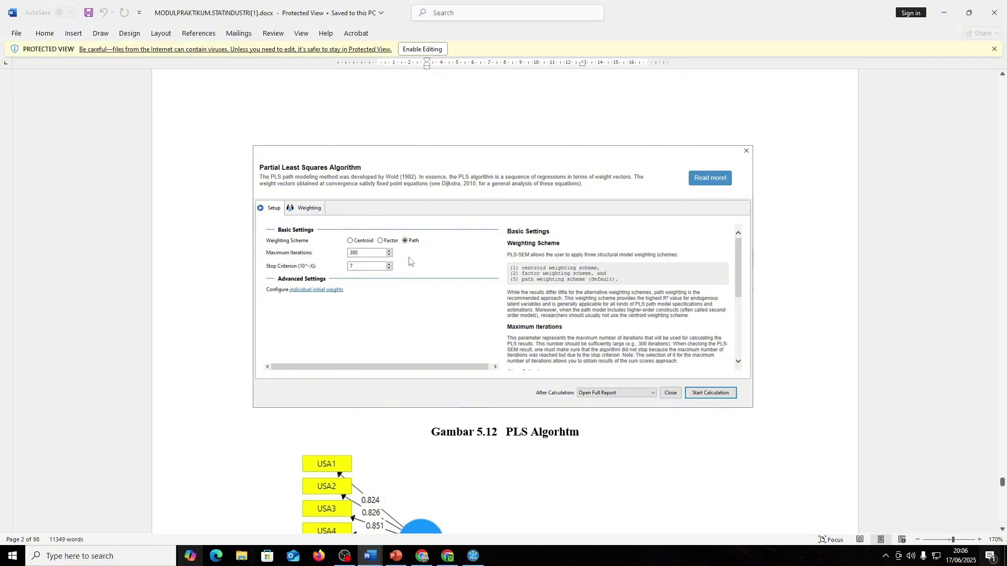
{"action": "scroll", "coordinate": [427, 267], "scroll_direction": "down", "scroll_amount": 3}
{"action": "scroll", "coordinate": [427, 268], "scroll_direction": "up", "scroll_amount": 3}
{"action": "key", "text": "alt+Tab"}
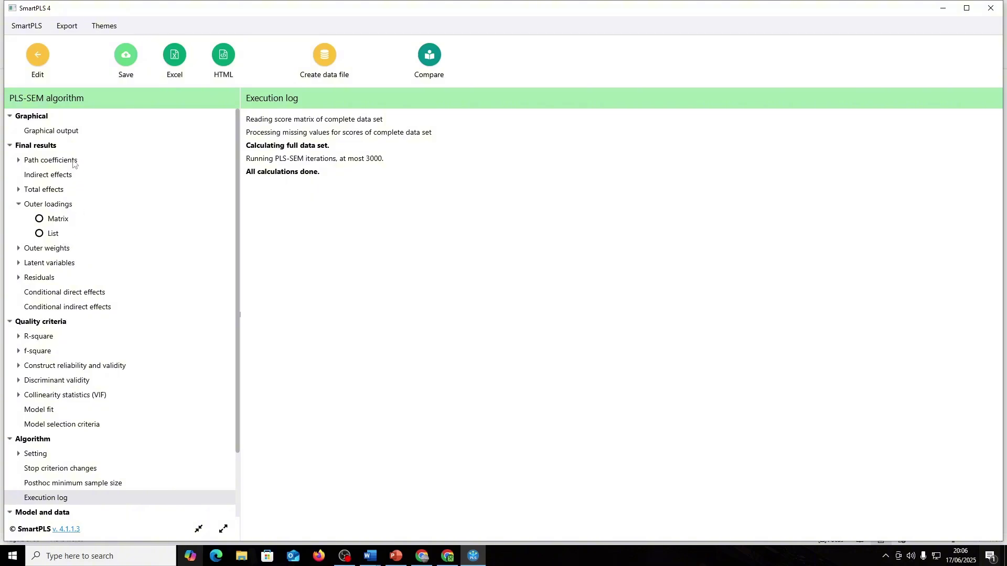
- Read tutorial step 17 on dropping indicators below 0.7, then return to SmartPLS
{"action": "key", "text": "alt+Tab"}
{"action": "scroll", "coordinate": [463, 252], "scroll_direction": "down", "scroll_amount": 5}
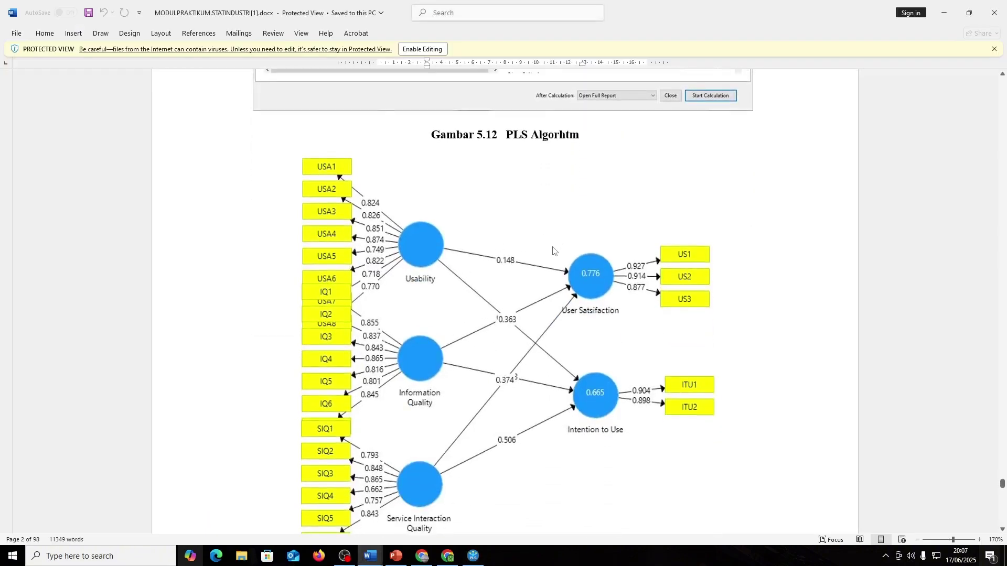
{"action": "scroll", "coordinate": [553, 250], "scroll_direction": "down", "scroll_amount": 10}
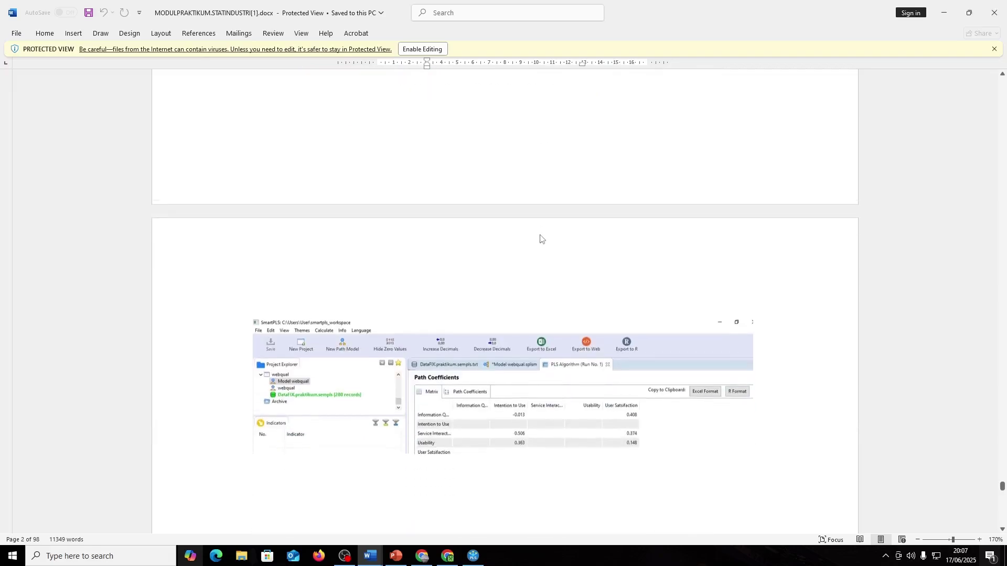
{"action": "scroll", "coordinate": [540, 238], "scroll_direction": "down", "scroll_amount": 5}
{"action": "scroll", "coordinate": [519, 322], "scroll_direction": "down", "scroll_amount": 2}
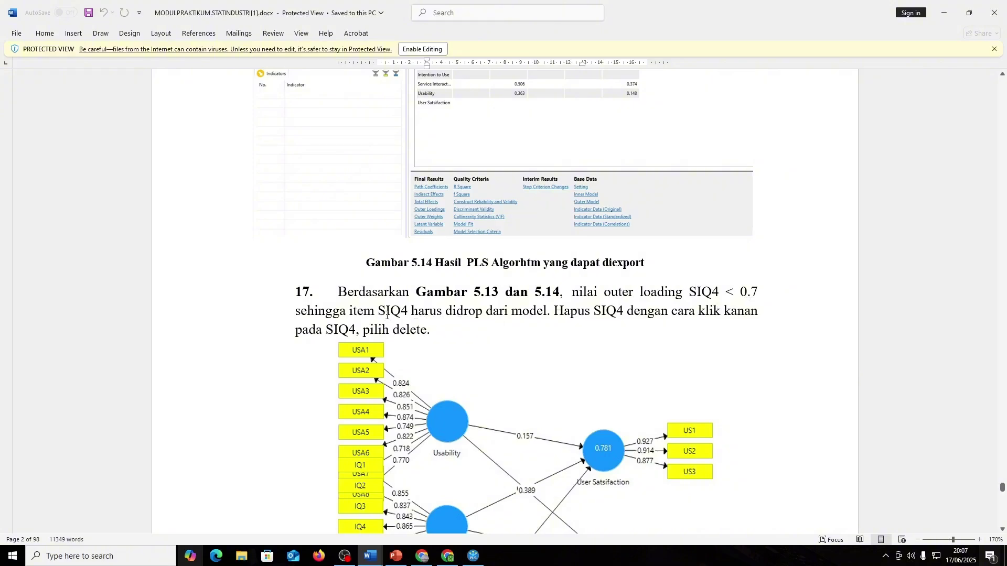
{"action": "scroll", "coordinate": [544, 323], "scroll_direction": "down", "scroll_amount": 4}
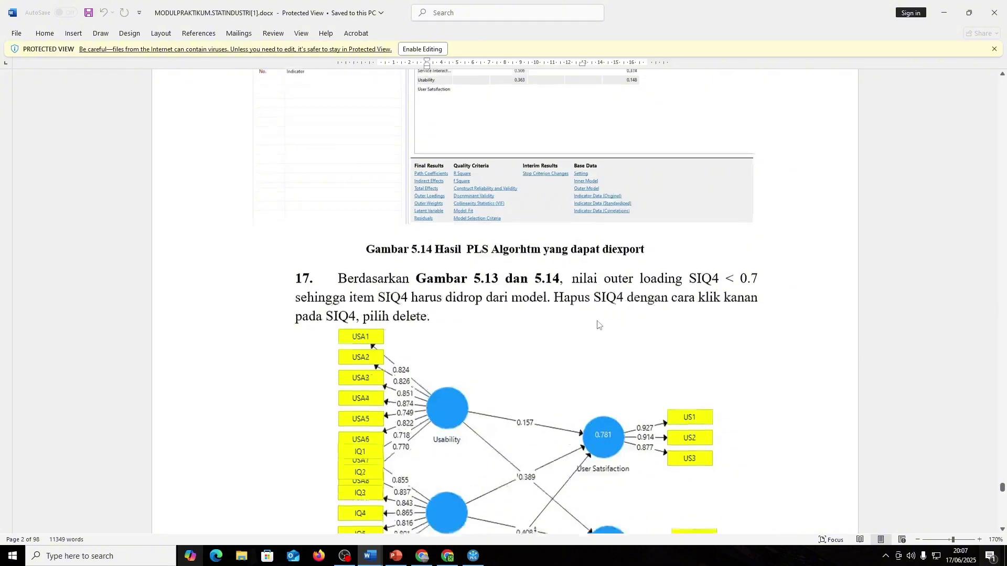
{"action": "scroll", "coordinate": [527, 314], "scroll_direction": "up", "scroll_amount": 1}
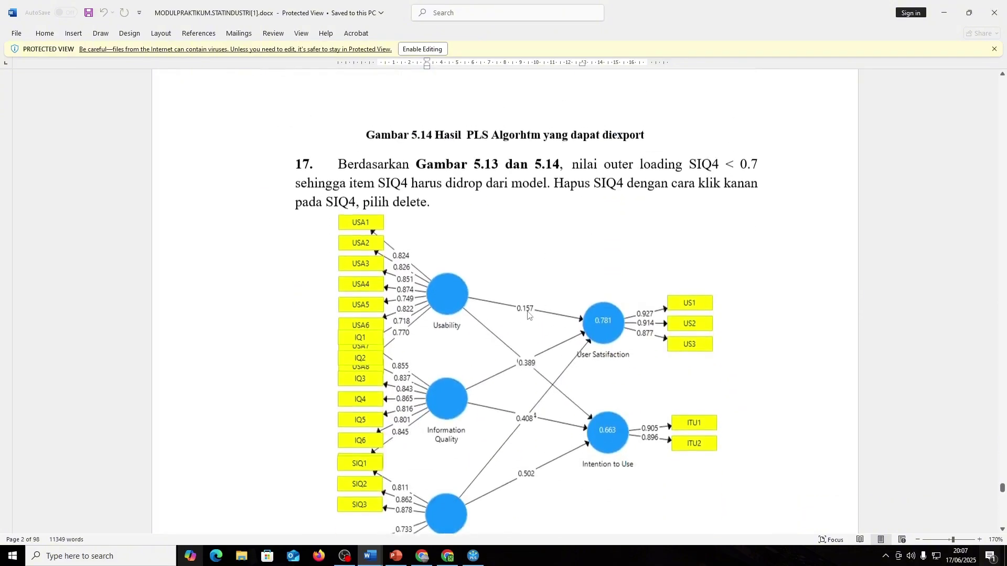
{"action": "key", "text": "alt+Tab"}
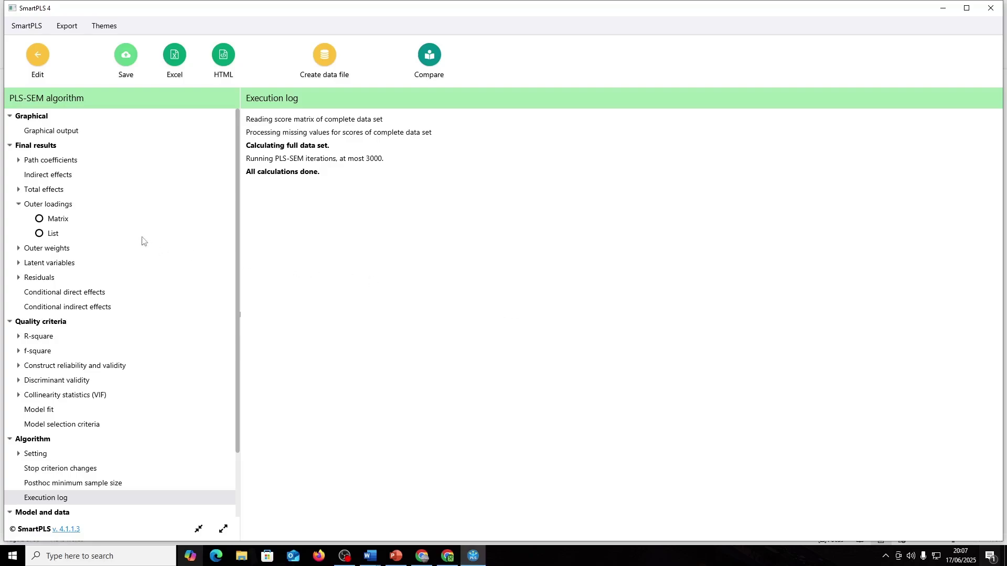
- Show the Outer loadings matrix and scan it for indicators loading below 0.7
{"action": "left_click", "coordinate": [58, 209]}
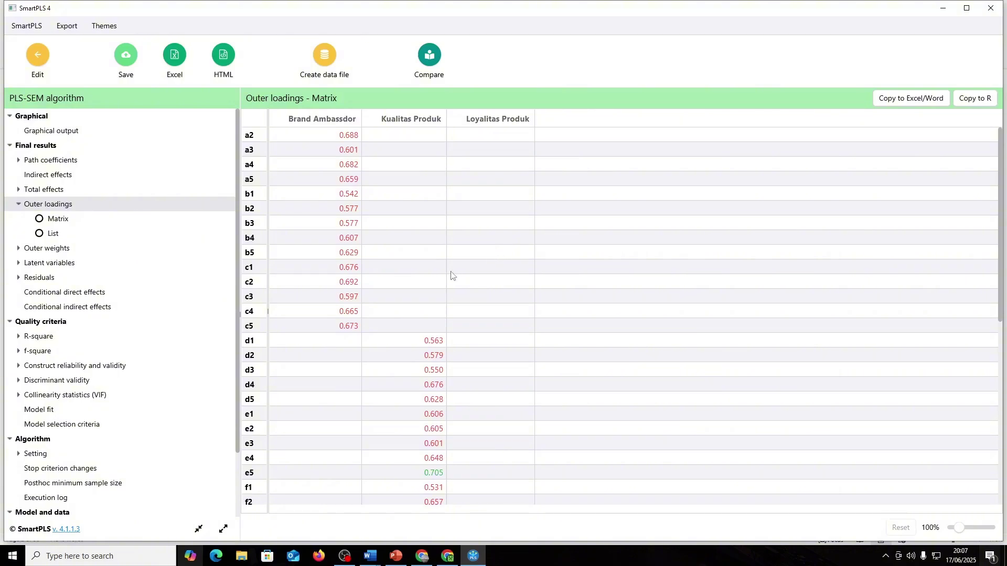
{"action": "scroll", "coordinate": [471, 267], "scroll_direction": "down", "scroll_amount": 1}
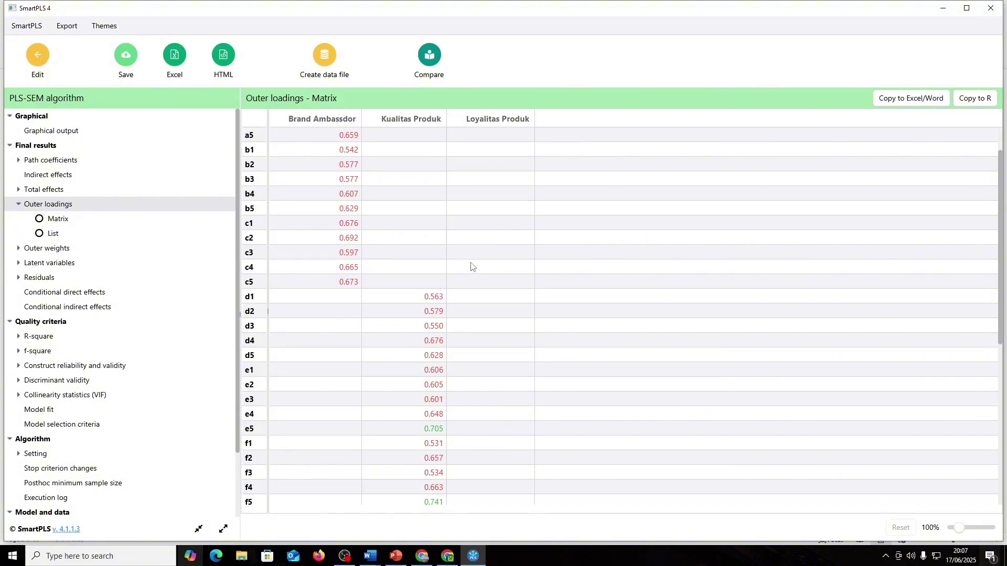
{"action": "scroll", "coordinate": [473, 270], "scroll_direction": "up", "scroll_amount": 1}
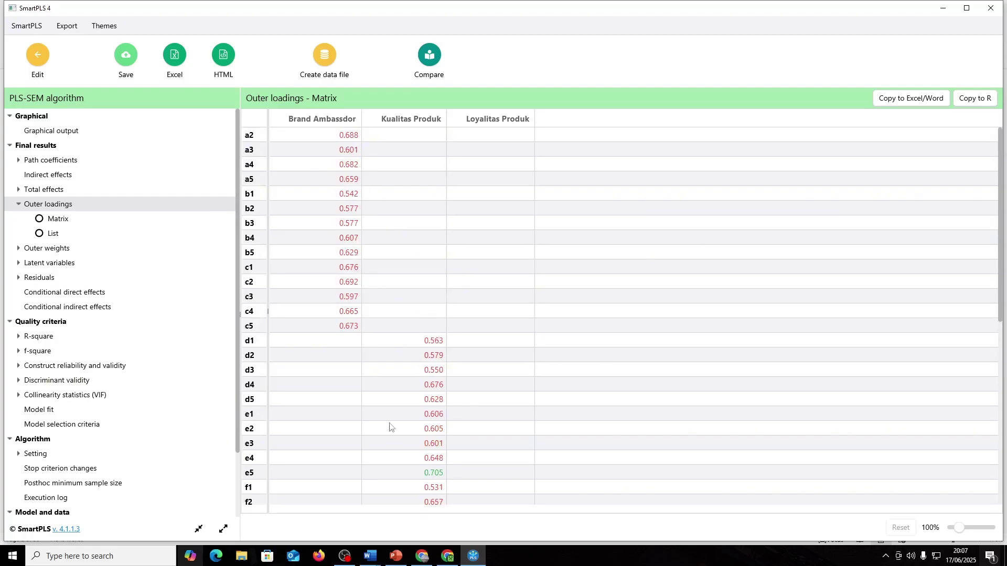
{"action": "scroll", "coordinate": [393, 420], "scroll_direction": "down", "scroll_amount": 5}
{"action": "scroll", "coordinate": [456, 423], "scroll_direction": "up", "scroll_amount": 5}
{"action": "scroll", "coordinate": [351, 206], "scroll_direction": "down", "scroll_amount": 5}
{"action": "scroll", "coordinate": [359, 218], "scroll_direction": "up", "scroll_amount": 5}
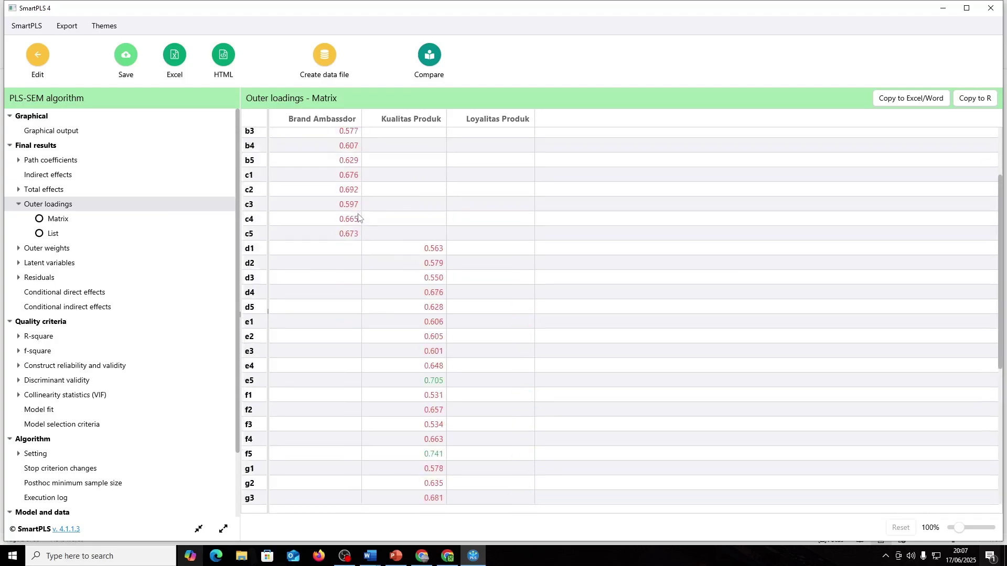
{"action": "key", "text": "super"}
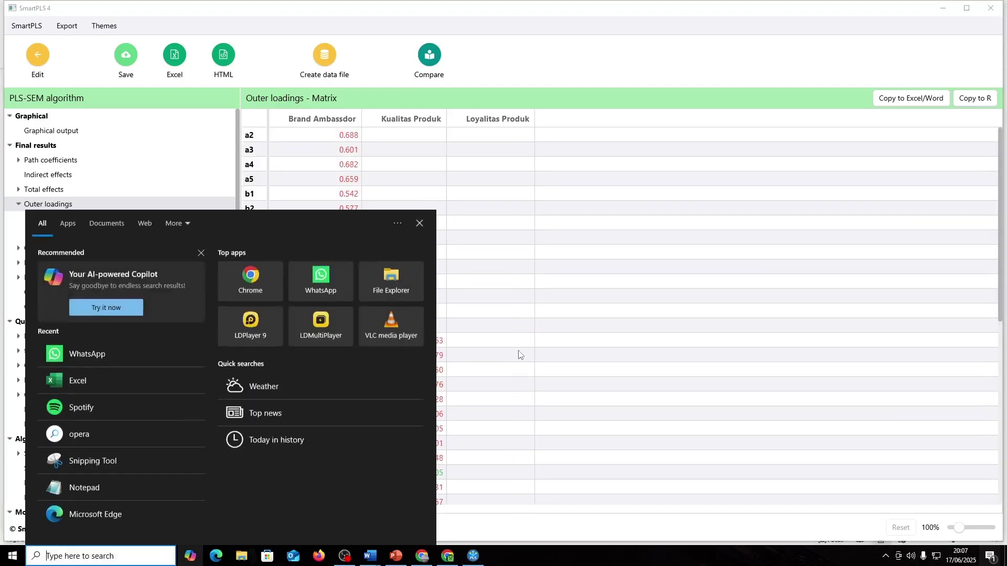
{"action": "key", "text": "super"}
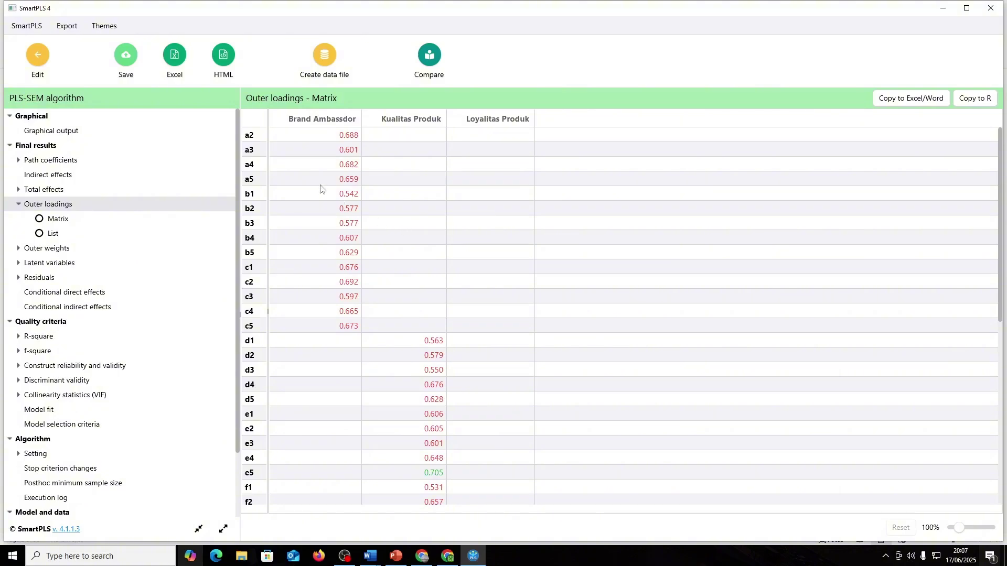
{"action": "scroll", "coordinate": [433, 372], "scroll_direction": "down", "scroll_amount": 7}
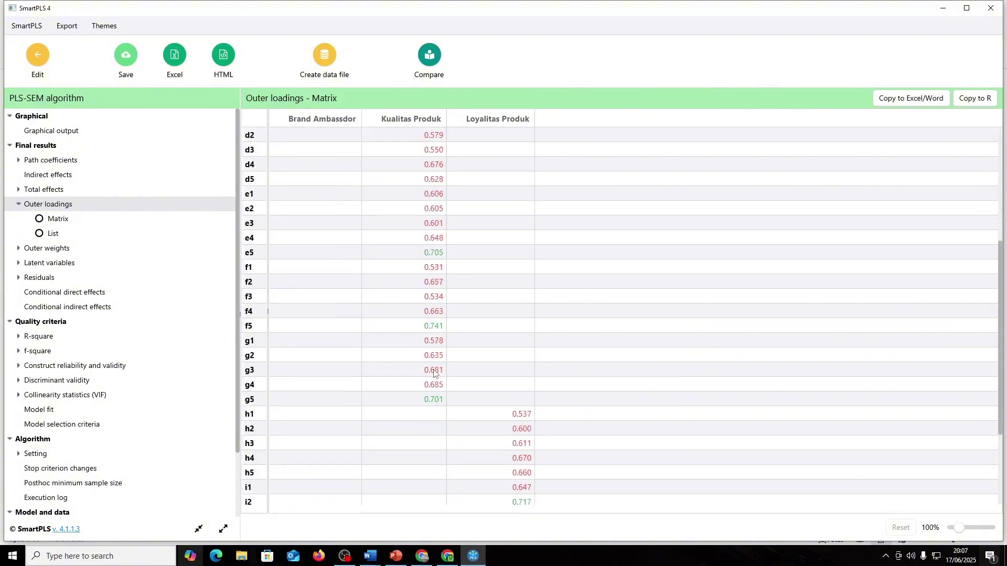
{"action": "scroll", "coordinate": [519, 411], "scroll_direction": "up", "scroll_amount": 7}
- Open Notepad, shrink it and place it beside the loadings table
{"action": "left_click", "coordinate": [152, 556]}
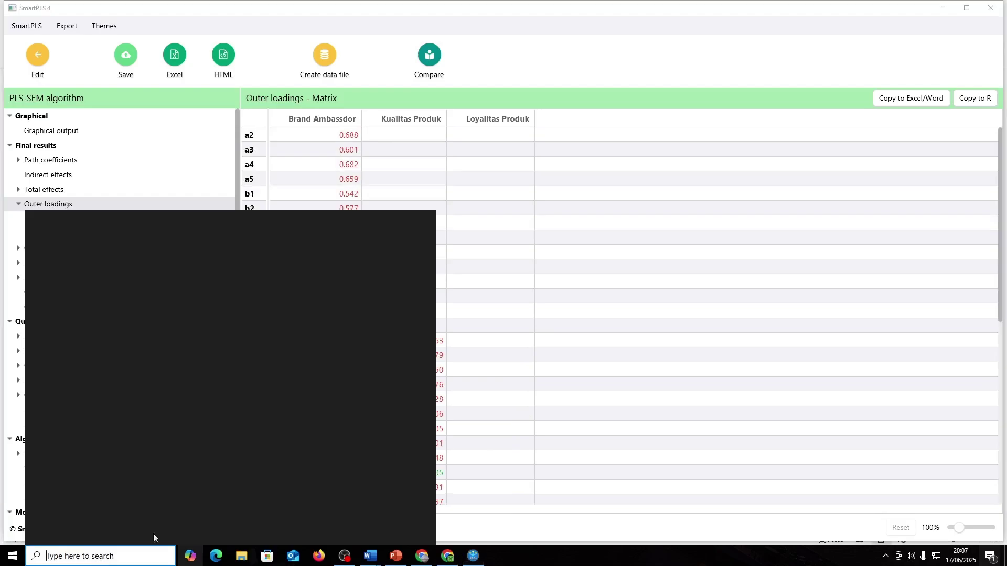
{"action": "type", "text": "notepad"}
{"action": "left_click", "coordinate": [122, 266]}
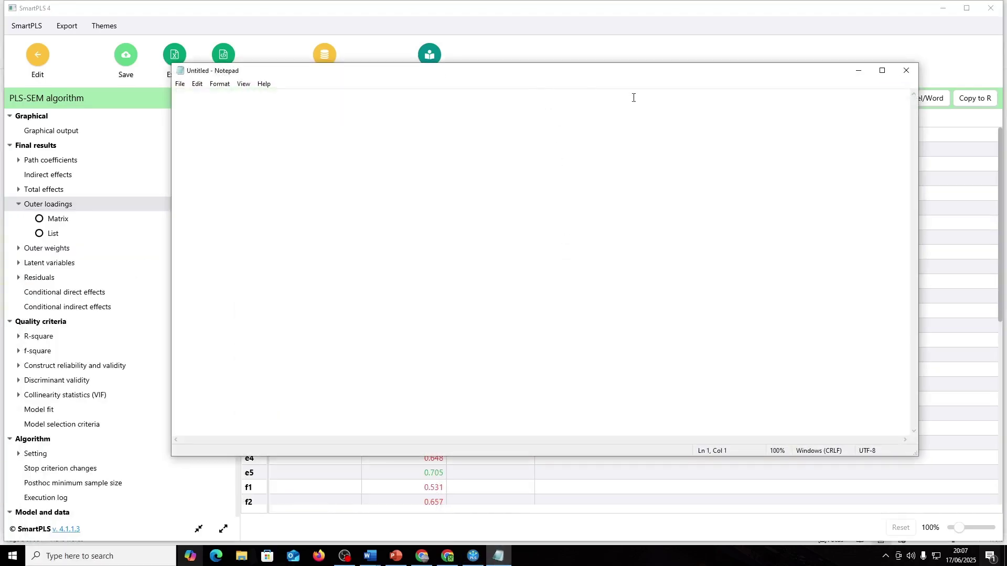
{"action": "left_click_drag", "start_coordinate": [915, 455], "coordinate": [632, 353]}
{"action": "left_click_drag", "start_coordinate": [400, 73], "coordinate": [687, 118]}
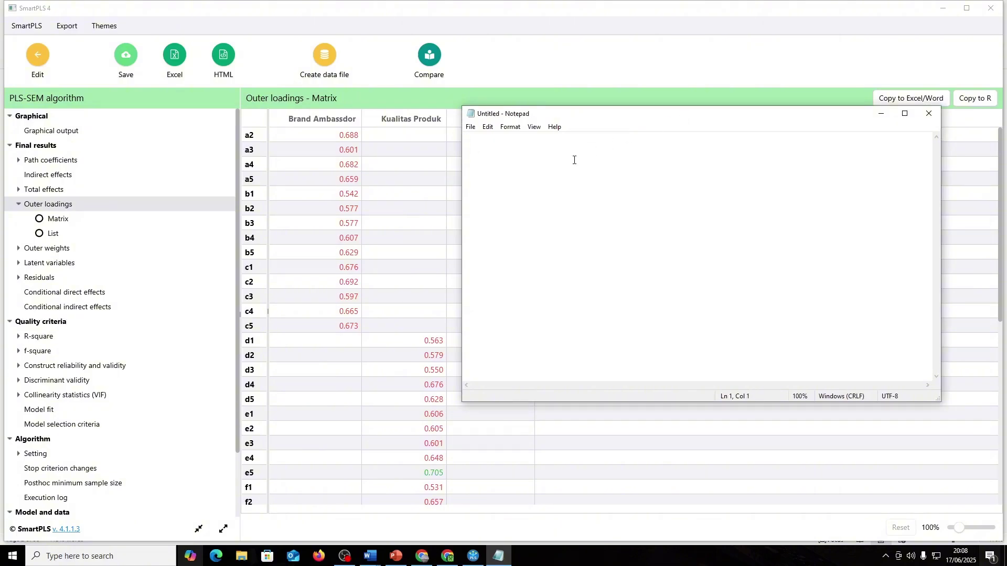
- Type a 'NOTE :' heading with empty x1, x2 and y1 entries
{"action": "type", "text": "NOTE :"}
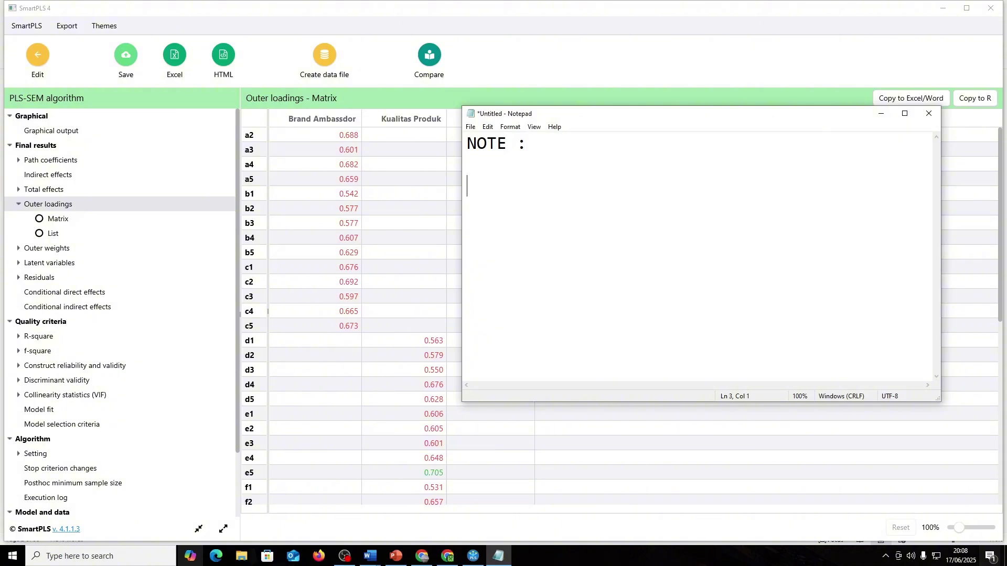
{"action": "type", "text": "x1  "}
{"action": "type", "text": "x2  "}
{"action": "type", "text": "y1"}
{"action": "left_click", "coordinate": [467, 186]}
{"action": "type", "text": "\""}
{"action": "left_click", "coordinate": [545, 195]}
{"action": "left_click", "coordinate": [387, 176]}
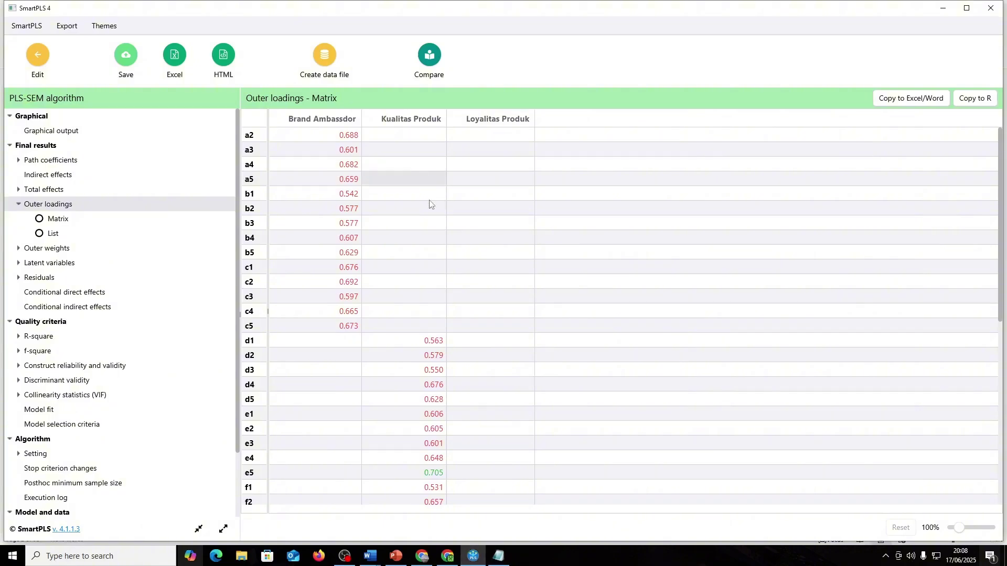
- Look at the tutorial's final path diagram in Word, then return to the Notepad note
{"action": "key", "text": "alt+Tab"}
{"action": "key", "text": "Tab"}
{"action": "key", "text": "Tab"}
{"action": "scroll", "coordinate": [524, 262], "scroll_direction": "down", "scroll_amount": 15}
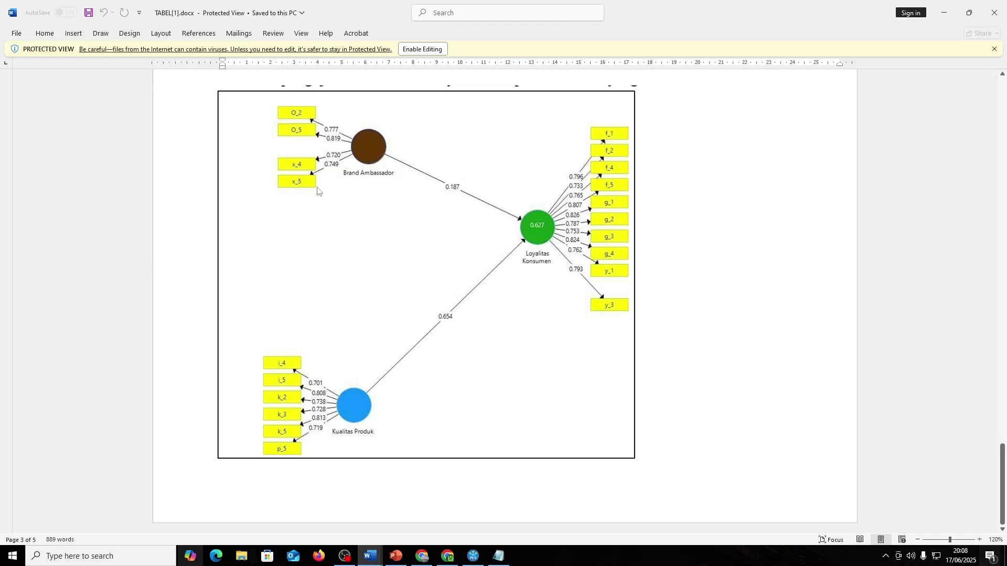
{"action": "key", "text": "alt+Tab"}
{"action": "key", "text": "alt+Tab"}
{"action": "left_click", "coordinate": [598, 246]}
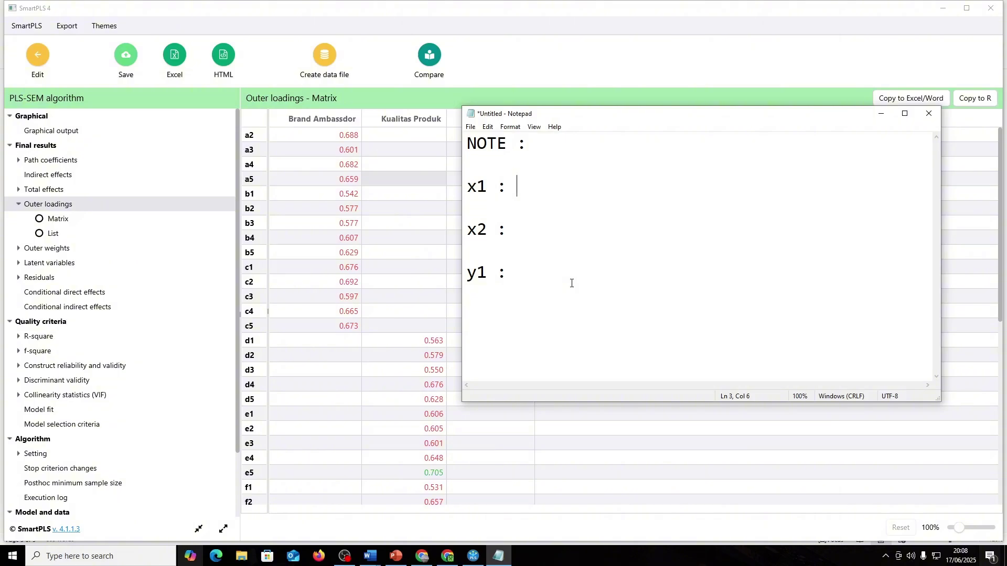
- Note c3,b2,b3 under x1 and d1,d2,d3,f1,f3,g1 under x2
{"action": "type", "text": "c3,"}
{"action": "type", "text": "b2,b3"}
{"action": "key", "text": "Down"}
{"action": "key", "text": "Down"}
{"action": "left_click_drag", "start_coordinate": [624, 119], "coordinate": [673, 110]}
{"action": "scroll", "coordinate": [396, 367], "scroll_direction": "down", "scroll_amount": 2}
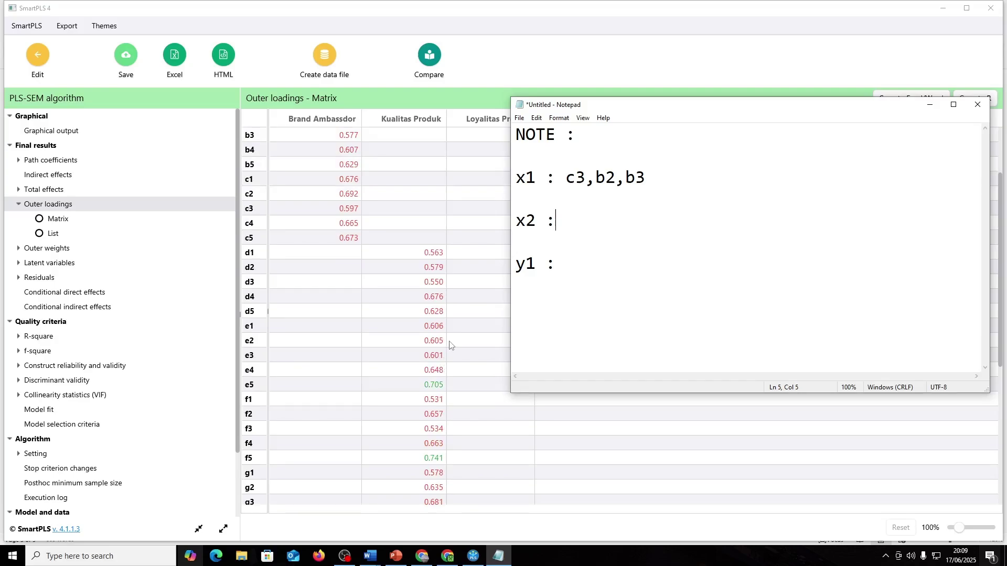
{"action": "type", "text": "d1,d2,d3,"}
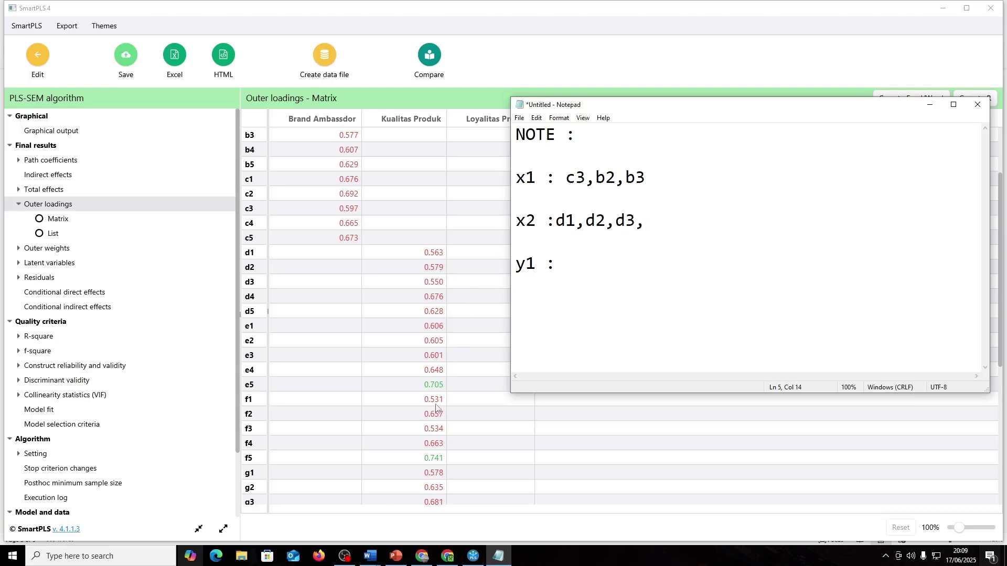
{"action": "type", "text": "f1,"}
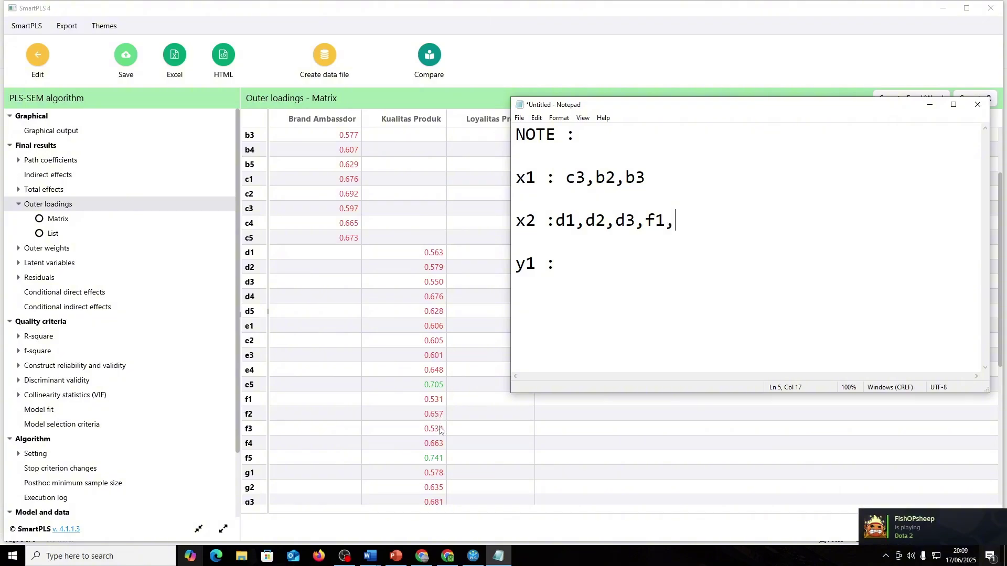
{"action": "type", "text": "f3,"}
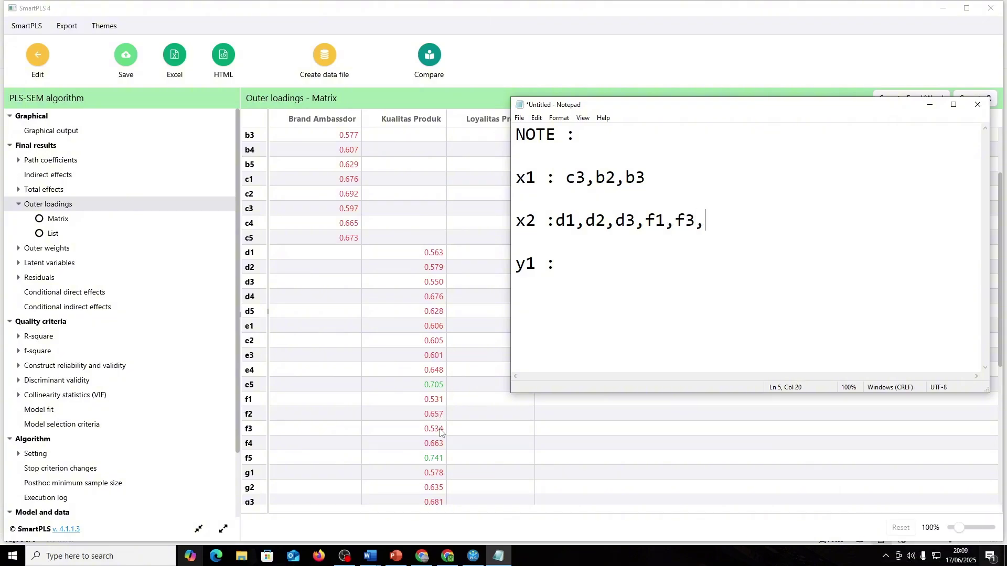
{"action": "scroll", "coordinate": [440, 433], "scroll_direction": "down", "scroll_amount": 1}
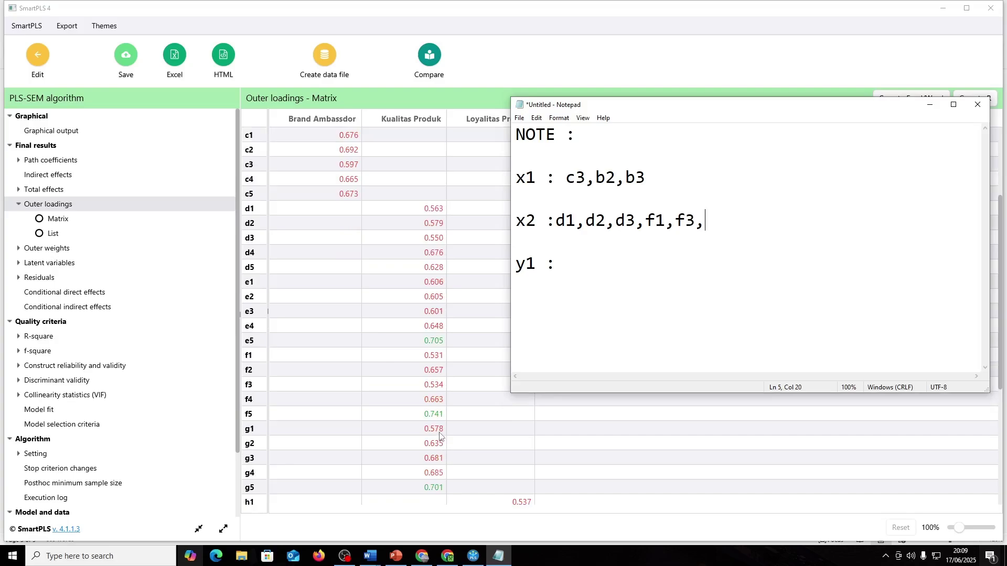
{"action": "type", "text": "h1"}
{"action": "key", "text": "BackSpace"}
{"action": "key", "text": "BackSpace"}
{"action": "type", "text": "g1"}
{"action": "scroll", "coordinate": [440, 435], "scroll_direction": "down", "scroll_amount": 1}
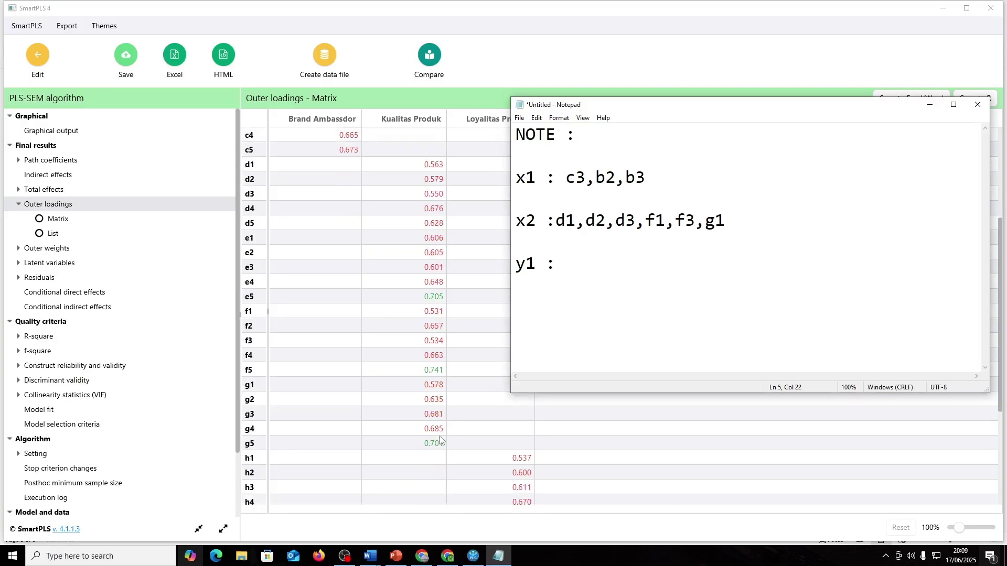
- Note h1,j1 under y1 and return to the SmartPLS model diagram
{"action": "key", "text": "Down"}
{"action": "key", "text": "Down"}
{"action": "scroll", "coordinate": [476, 440], "scroll_direction": "down", "scroll_amount": 1}
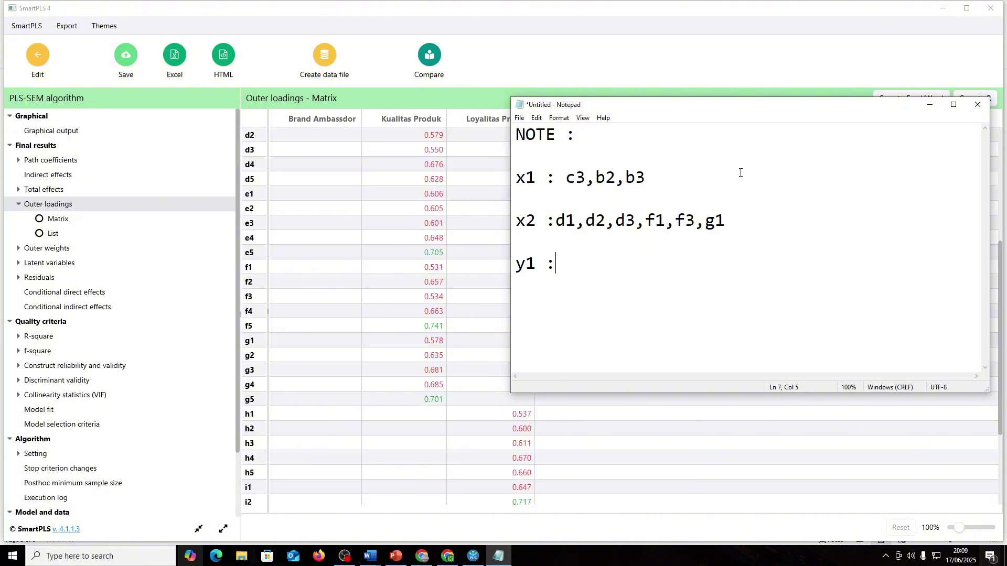
{"action": "left_click_drag", "start_coordinate": [656, 109], "coordinate": [655, 91]}
{"action": "scroll", "coordinate": [556, 444], "scroll_direction": "down", "scroll_amount": 3}
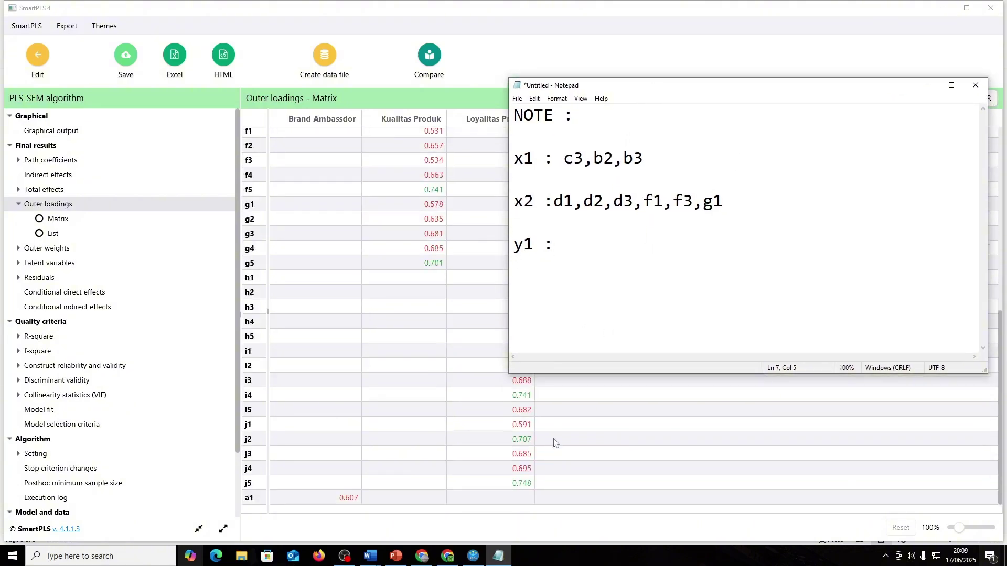
{"action": "scroll", "coordinate": [556, 444], "scroll_direction": "up", "scroll_amount": 3}
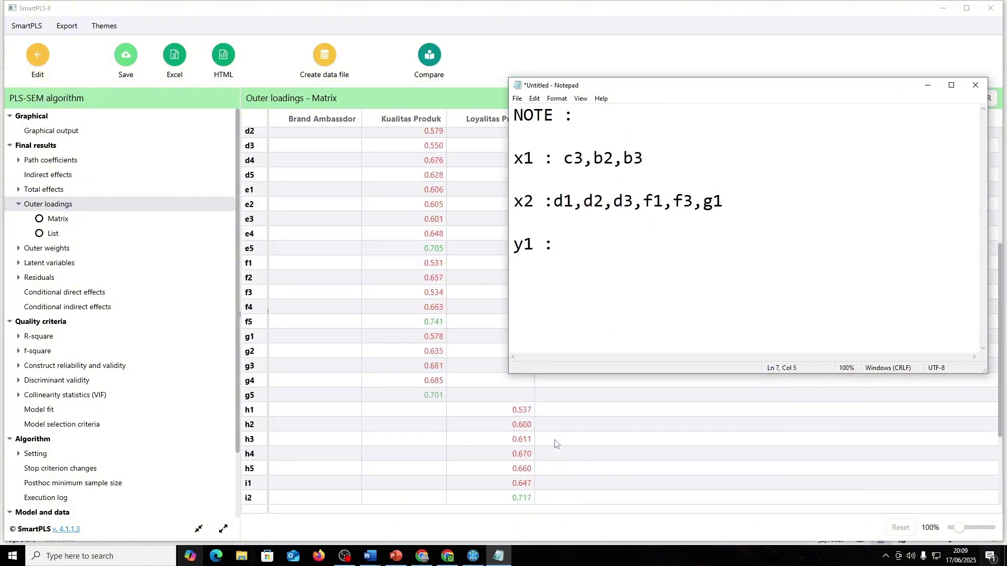
{"action": "type", "text": "50"}
{"action": "key", "text": "BackSpace"}
{"action": "key", "text": "BackSpace"}
{"action": "type", "text": "h1"}
{"action": "scroll", "coordinate": [555, 443], "scroll_direction": "down", "scroll_amount": 2}
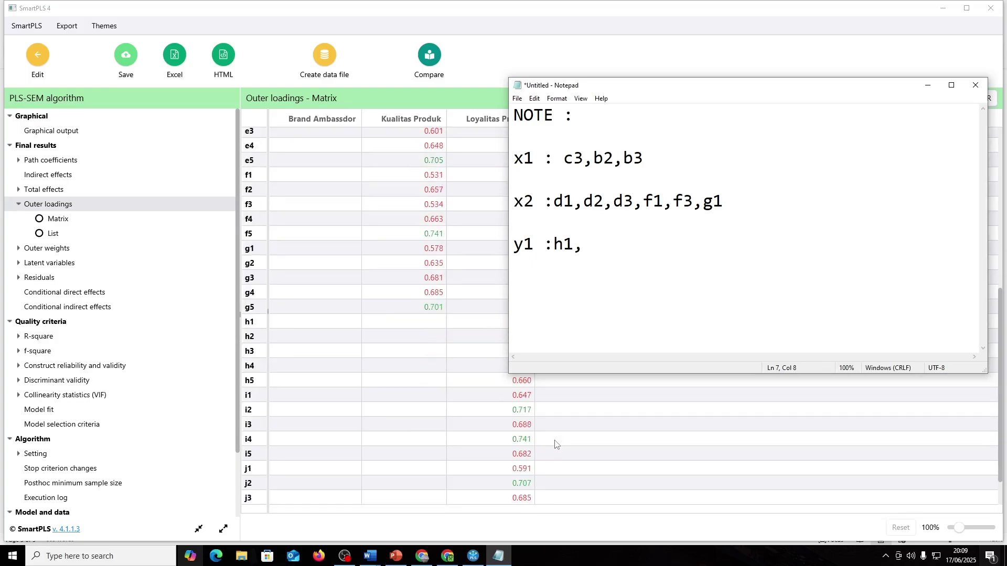
{"action": "scroll", "coordinate": [556, 447], "scroll_direction": "down", "scroll_amount": 1}
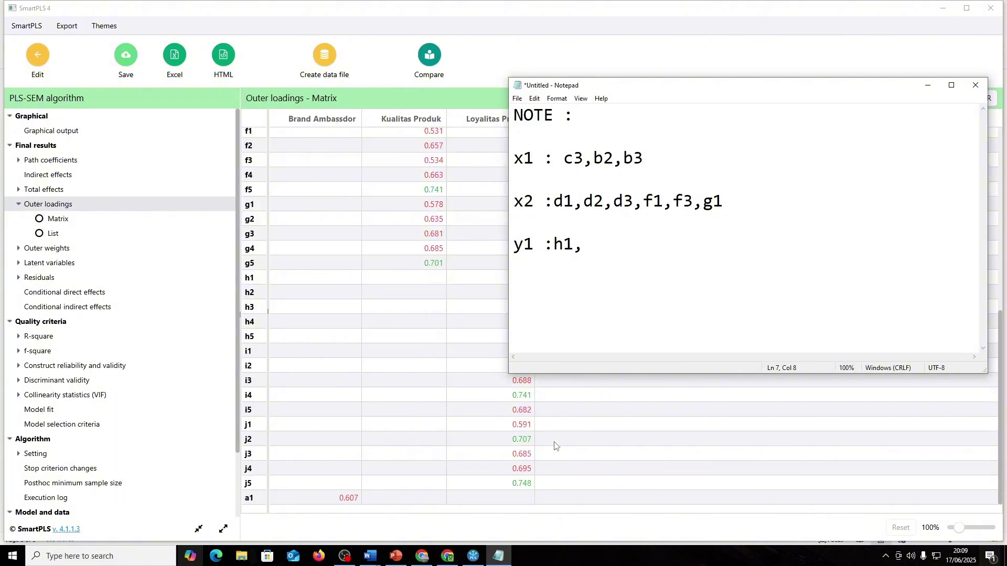
{"action": "type", "text": ",k"}
{"action": "key", "text": "BackSpace"}
{"action": "key", "text": "BackSpace"}
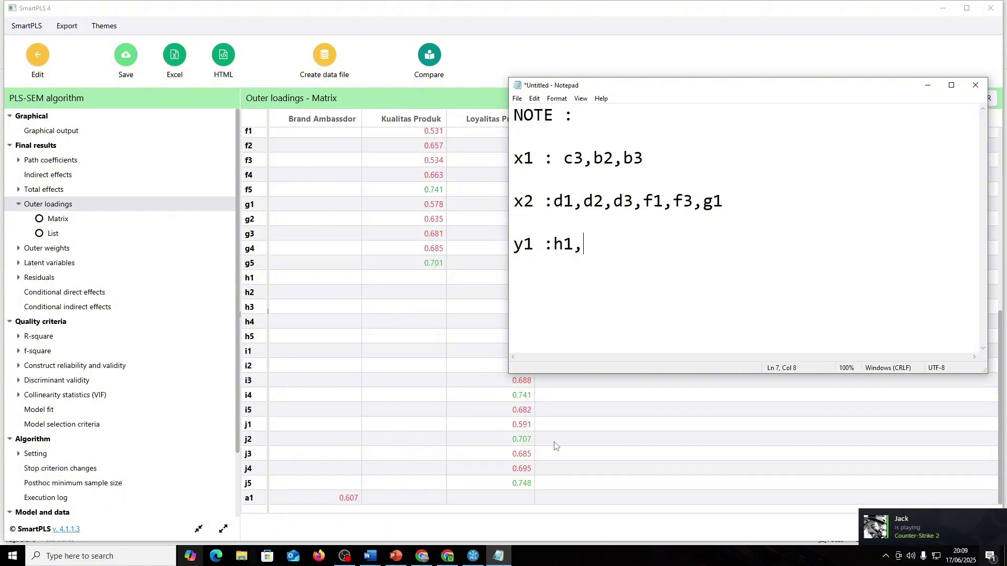
{"action": "type", "text": ",j1"}
{"action": "left_click", "coordinate": [52, 69]}
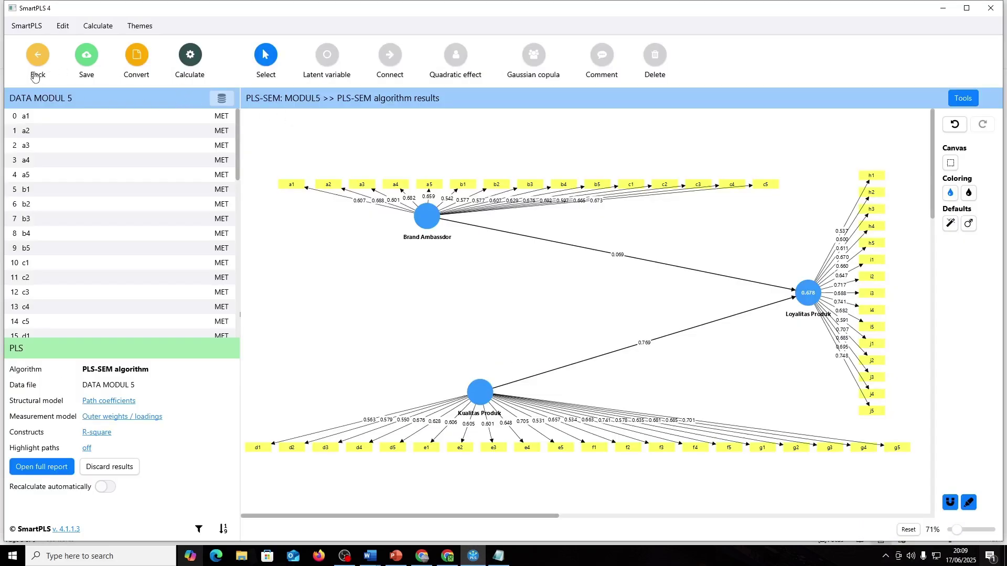
- Delete indicators c3, b2 and b3 from the model, checking against the note
{"action": "key", "text": "alt+Tab"}
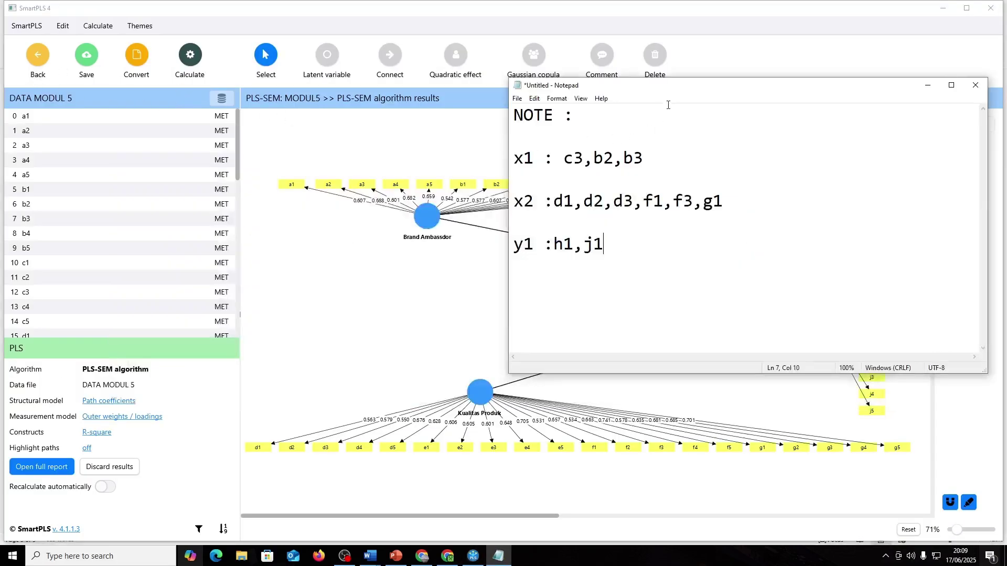
{"action": "left_click_drag", "start_coordinate": [673, 91], "coordinate": [443, 242]}
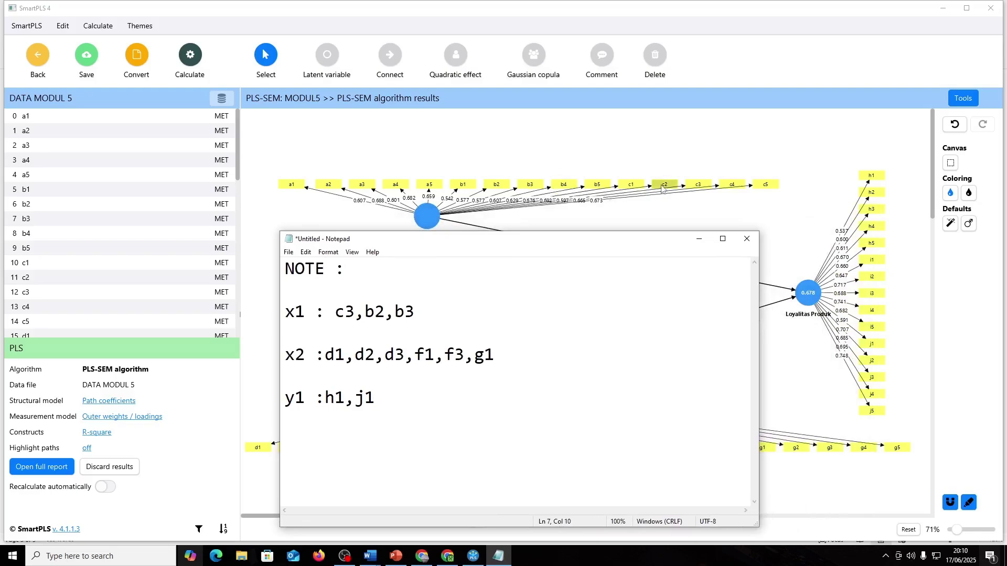
{"action": "left_click", "coordinate": [691, 188]}
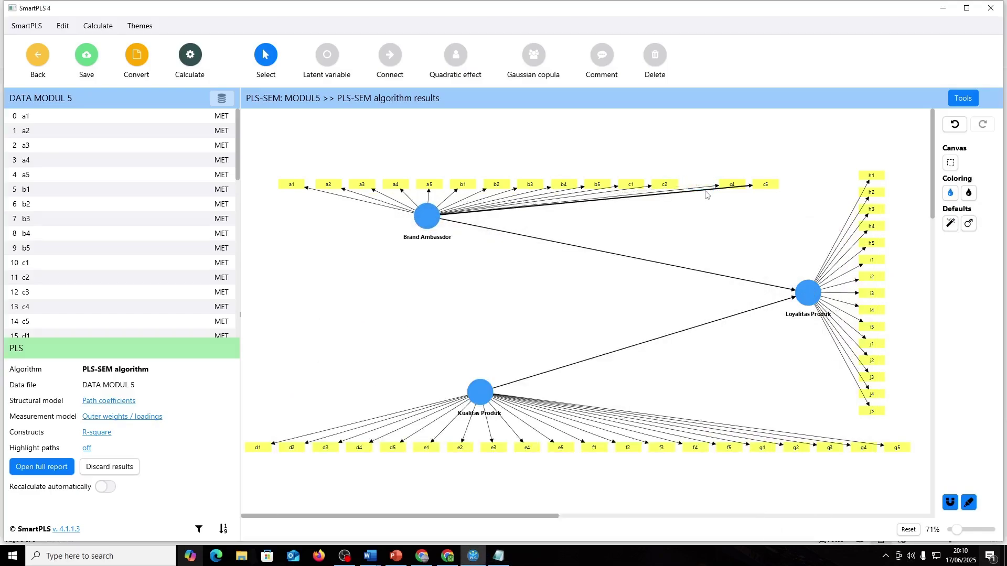
{"action": "key", "text": "alt+Tab"}
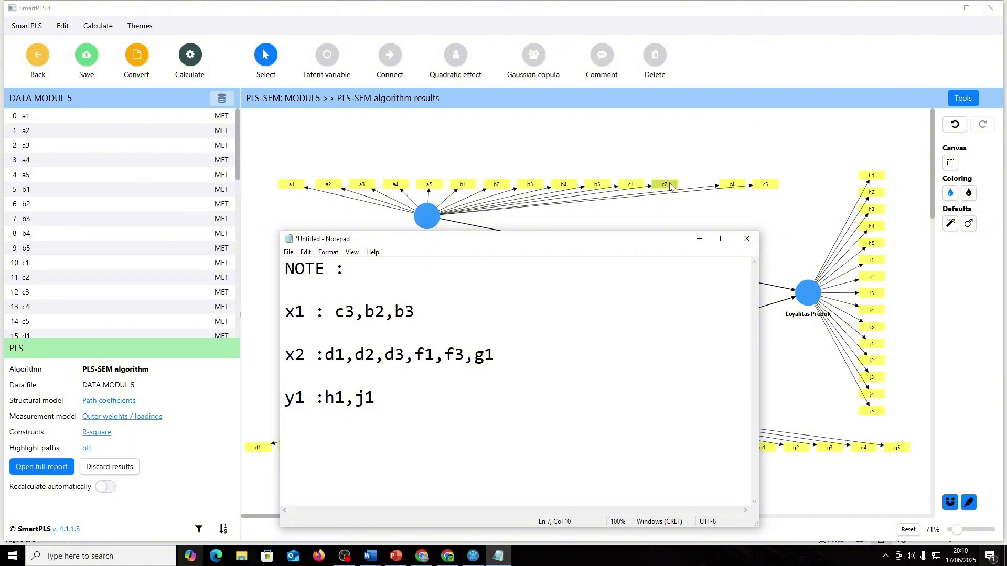
{"action": "left_click", "coordinate": [496, 185]}
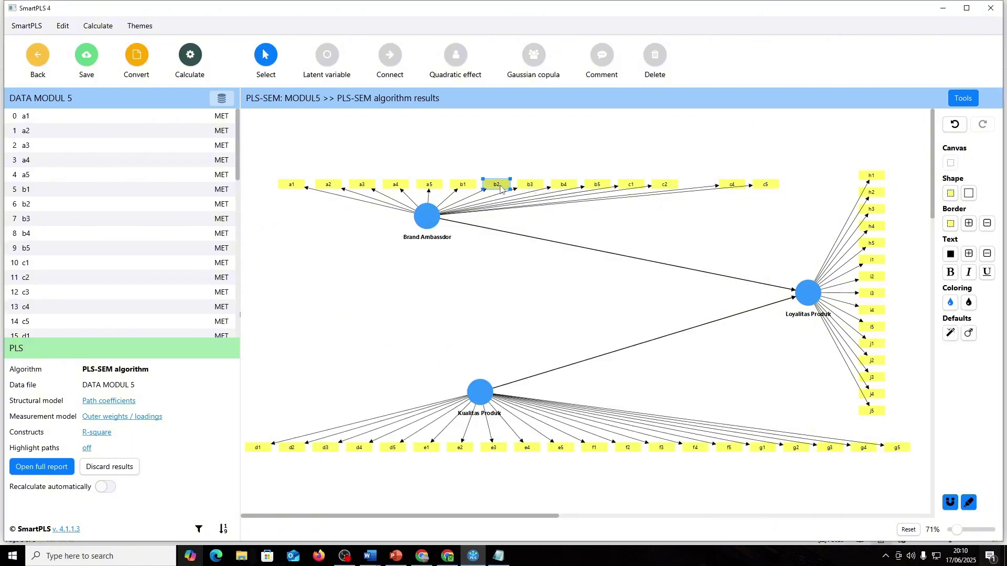
{"action": "key", "text": "Delete"}
{"action": "left_click", "coordinate": [526, 186]}
{"action": "key", "text": "Delete"}
{"action": "key", "text": "alt+Tab"}
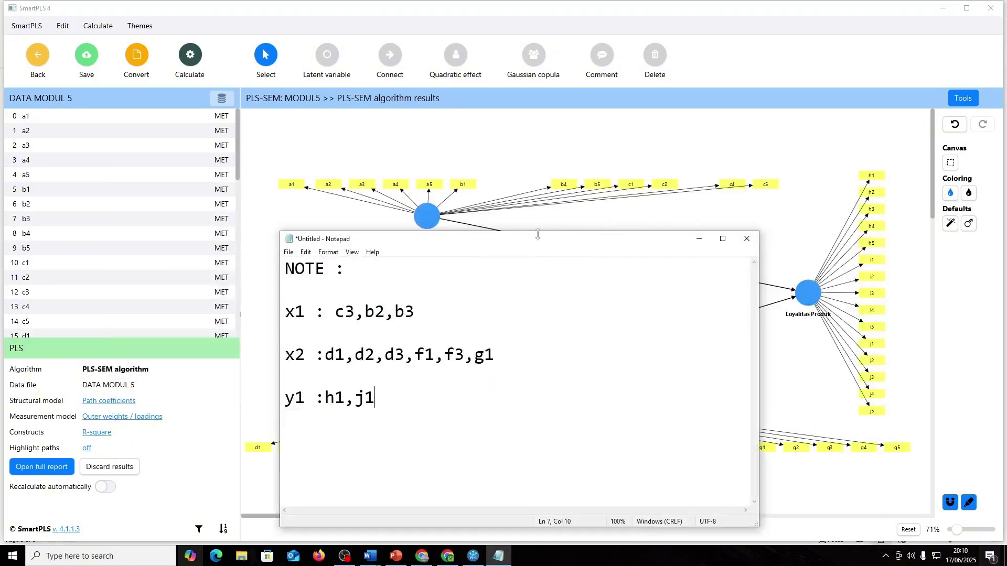
{"action": "key", "text": "alt+Tab"}
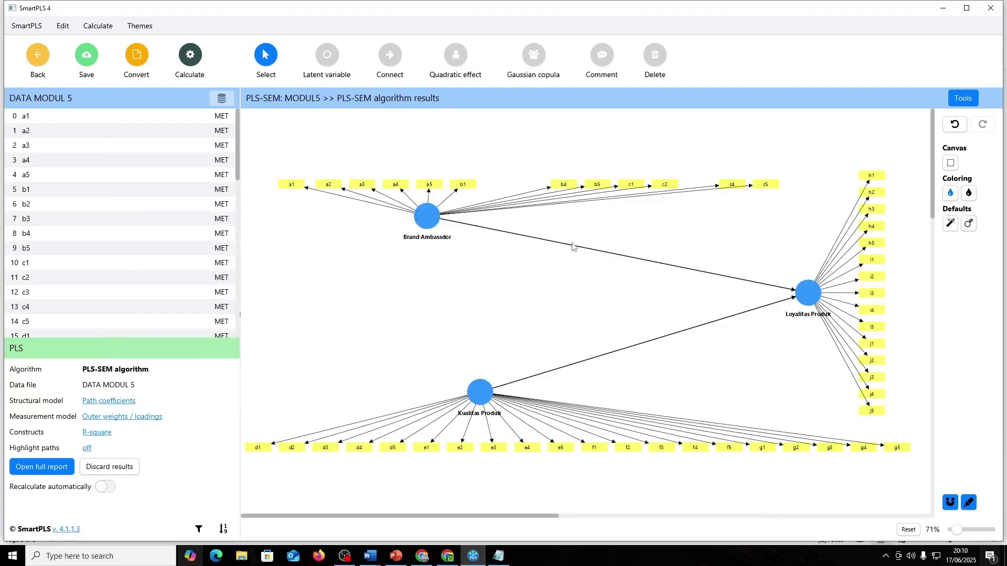
{"action": "key", "text": "alt+Tab"}
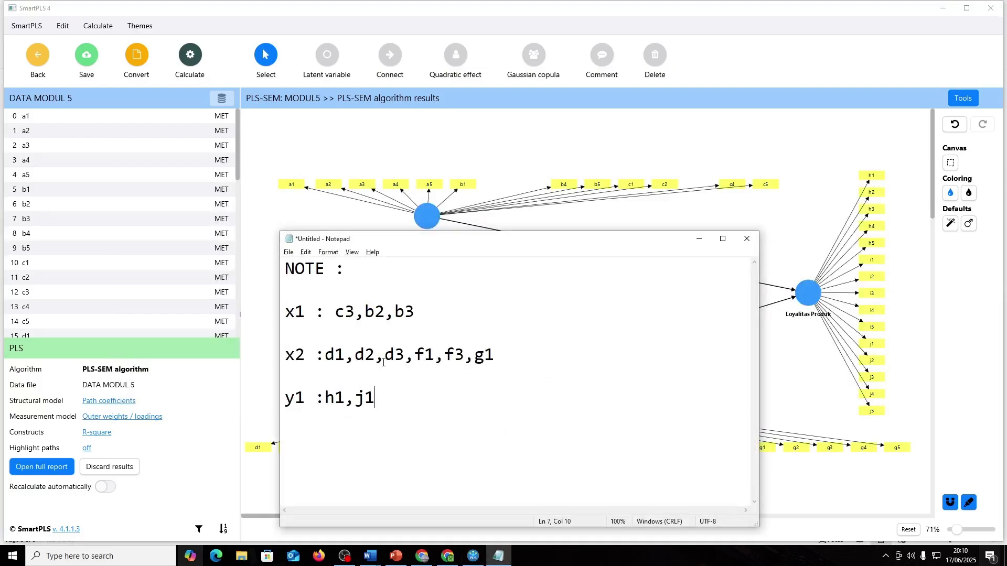
{"action": "key", "text": "alt+Tab"}
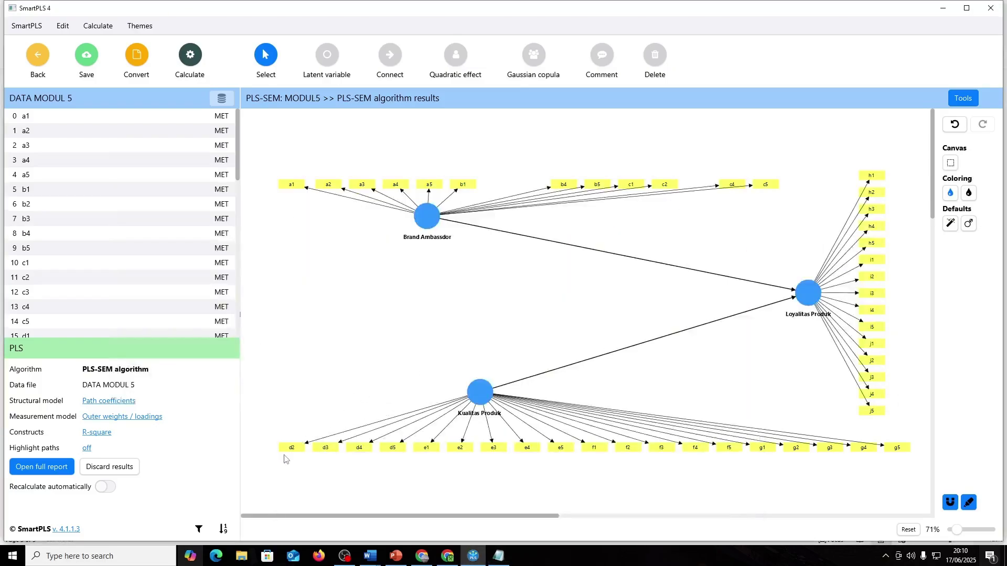
- Delete indicators d3 and g1 from the model
{"action": "left_click", "coordinate": [325, 450]}
{"action": "key", "text": "Delete"}
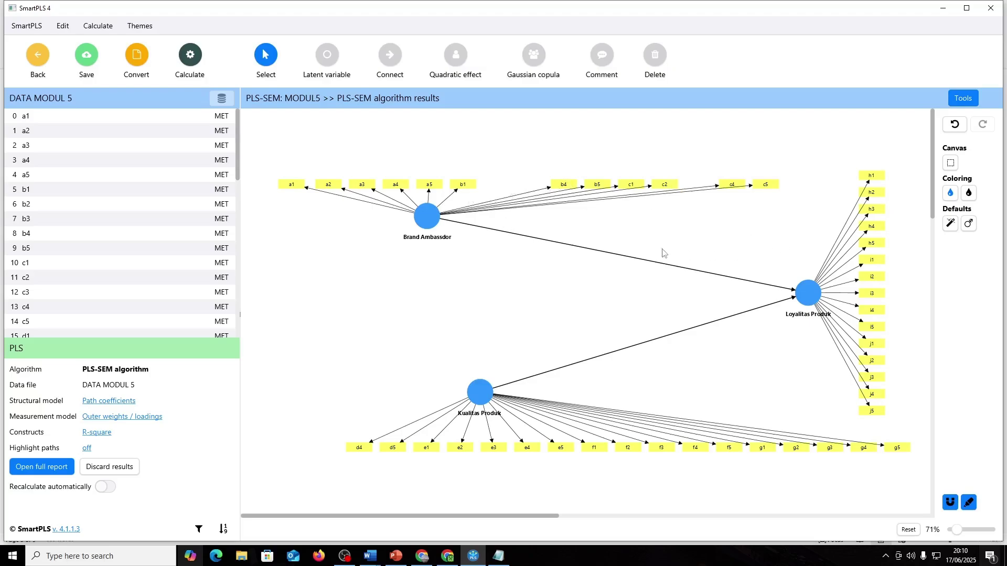
{"action": "key", "text": "alt+Tab"}
{"action": "key", "text": "alt+Tab"}
{"action": "key", "text": "alt+Tab"}
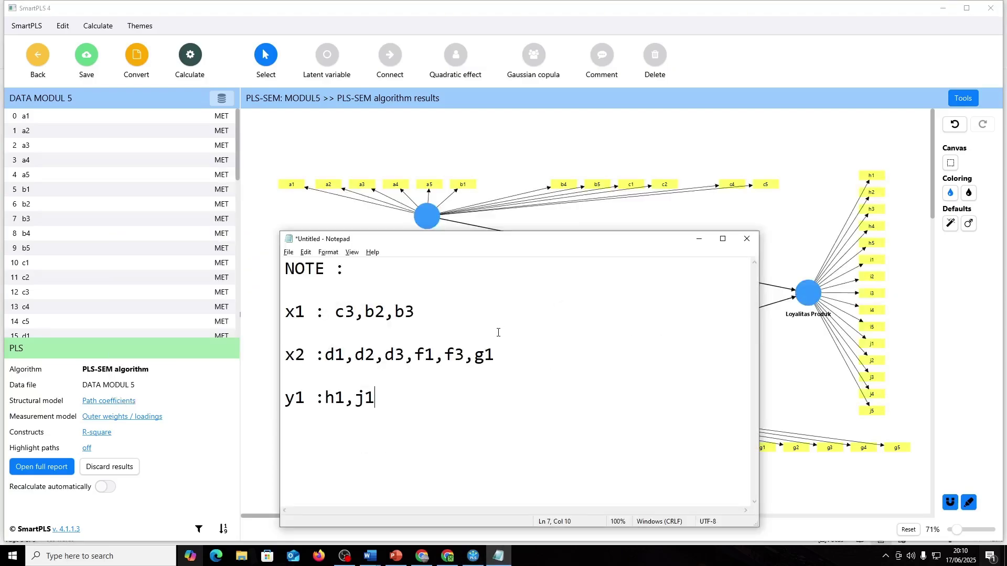
{"action": "key", "text": "alt+Tab"}
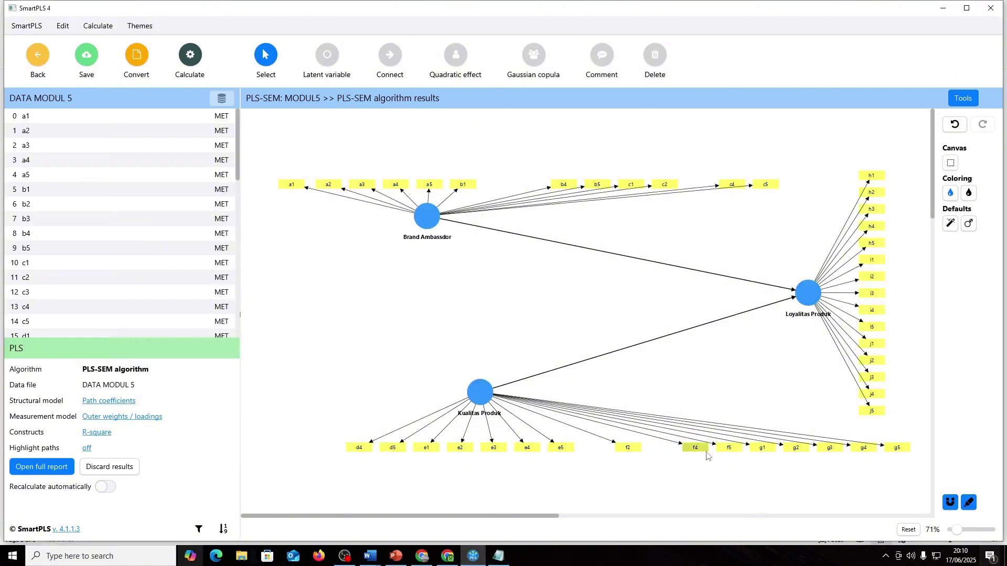
{"action": "scroll", "coordinate": [716, 454], "scroll_direction": "down", "scroll_amount": 1}
{"action": "key", "text": "alt+Tab"}
{"action": "key", "text": "alt+Tab"}
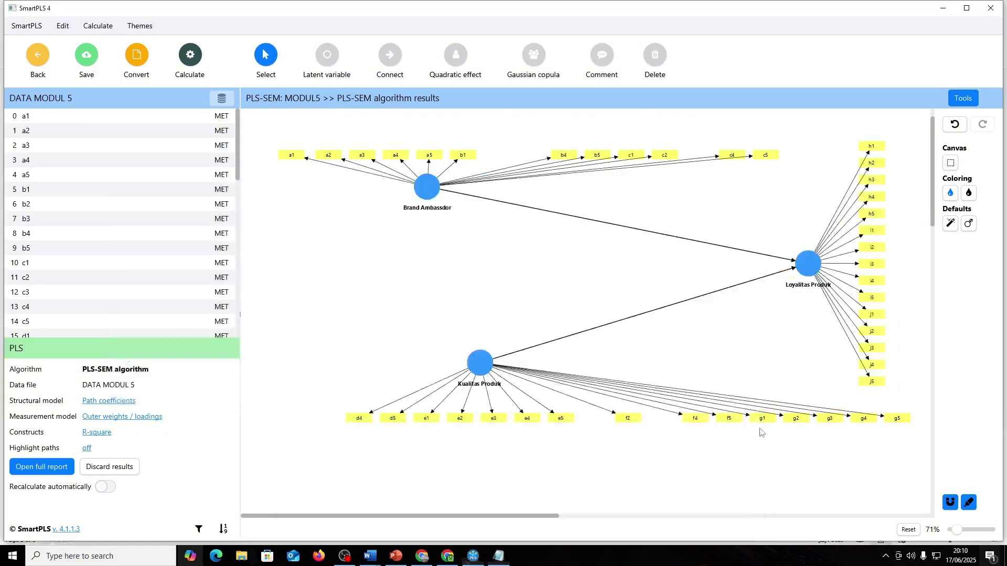
{"action": "left_click", "coordinate": [762, 422]}
{"action": "left_click", "coordinate": [640, 338]}
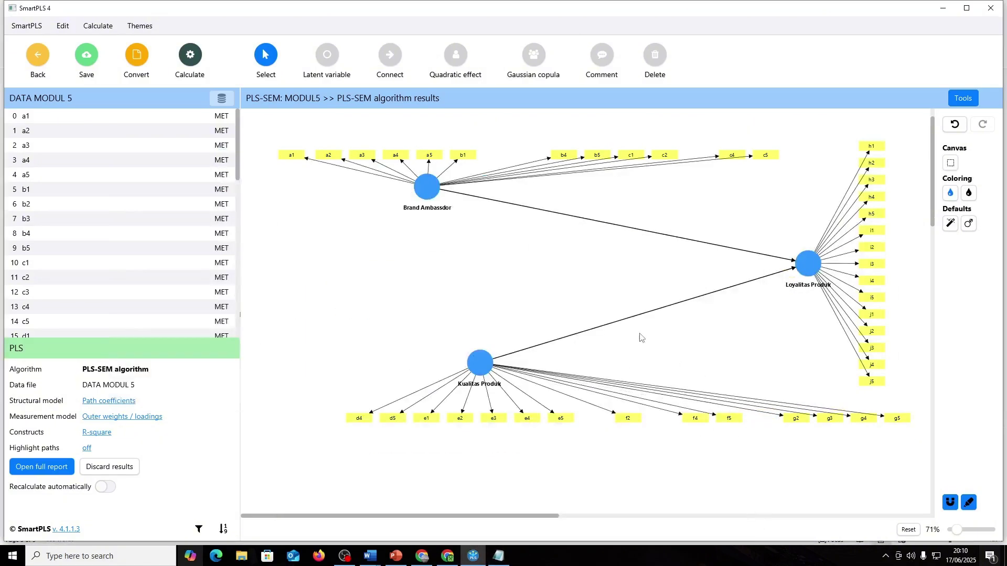
{"action": "key", "text": "alt+Tab"}
{"action": "key", "text": "alt+Tab"}
- Delete indicators h1 and j1 from Loyalitas Produk
{"action": "scroll", "coordinate": [806, 311], "scroll_direction": "up", "scroll_amount": 2}
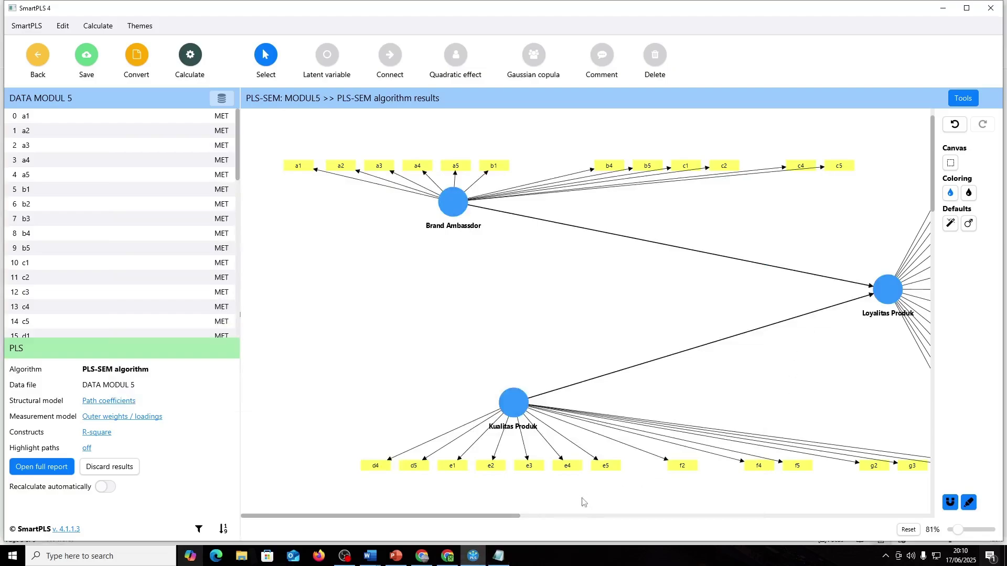
{"action": "left_click_drag", "start_coordinate": [505, 516], "coordinate": [640, 497]}
{"action": "left_click", "coordinate": [633, 157]}
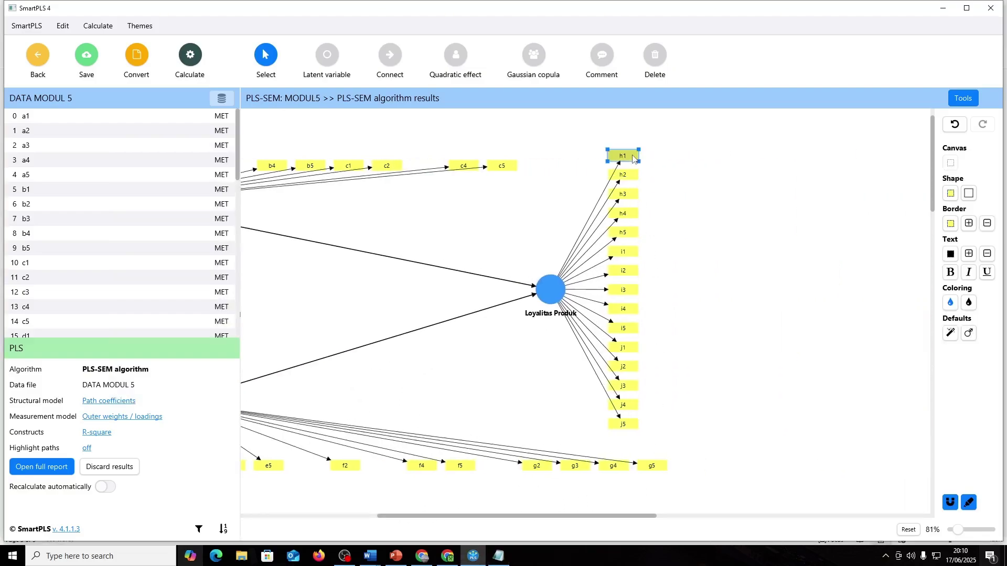
{"action": "key", "text": "Delete"}
{"action": "key", "text": "alt+Tab"}
{"action": "key", "text": "alt+Tab"}
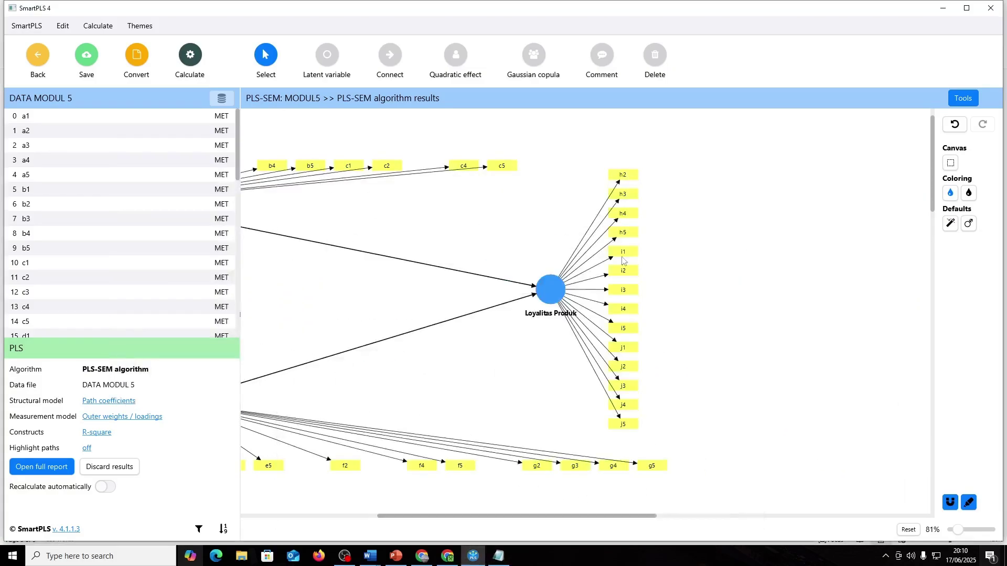
{"action": "left_click", "coordinate": [633, 348]}
{"action": "key", "text": "Delete"}
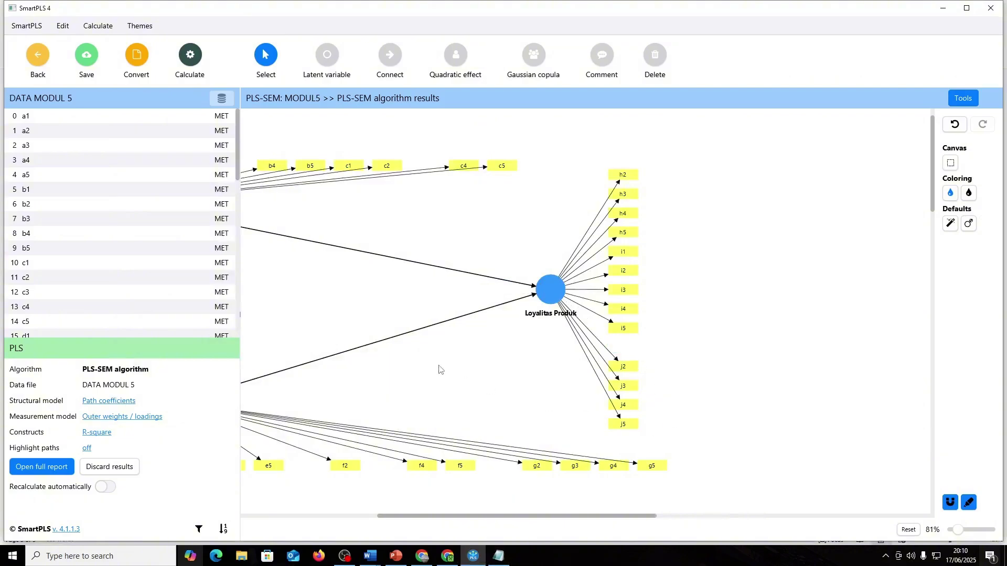
{"action": "scroll", "coordinate": [499, 396], "scroll_direction": "down", "scroll_amount": 1}
{"action": "left_click_drag", "start_coordinate": [503, 516], "coordinate": [370, 512]}
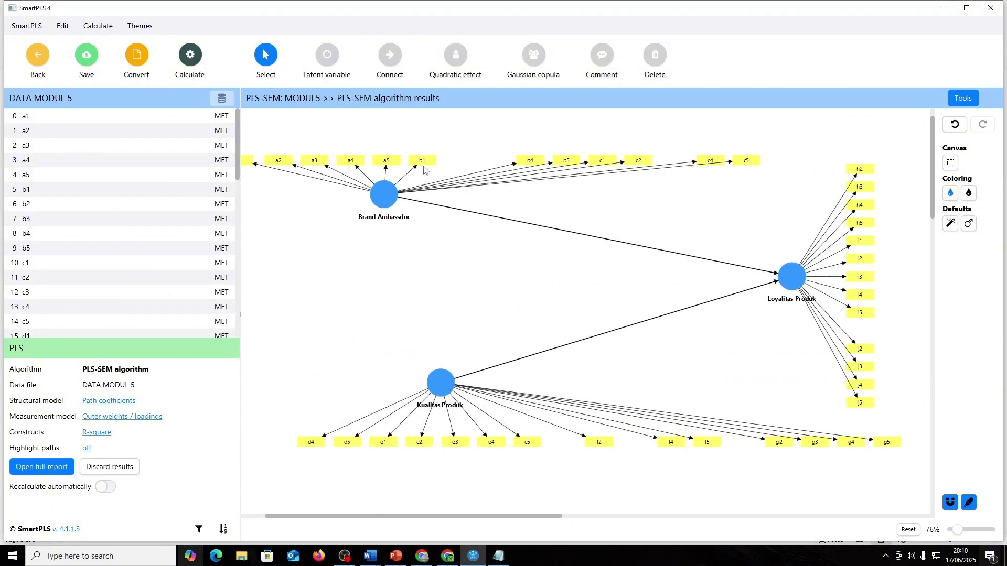
- Rearrange the indicators of Brand Ambassador, Kualitas Produk and Loyalitas Produk compactly
{"action": "left_click", "coordinate": [384, 194]}
{"action": "left_click", "coordinate": [969, 181]}
{"action": "left_click", "coordinate": [968, 164]}
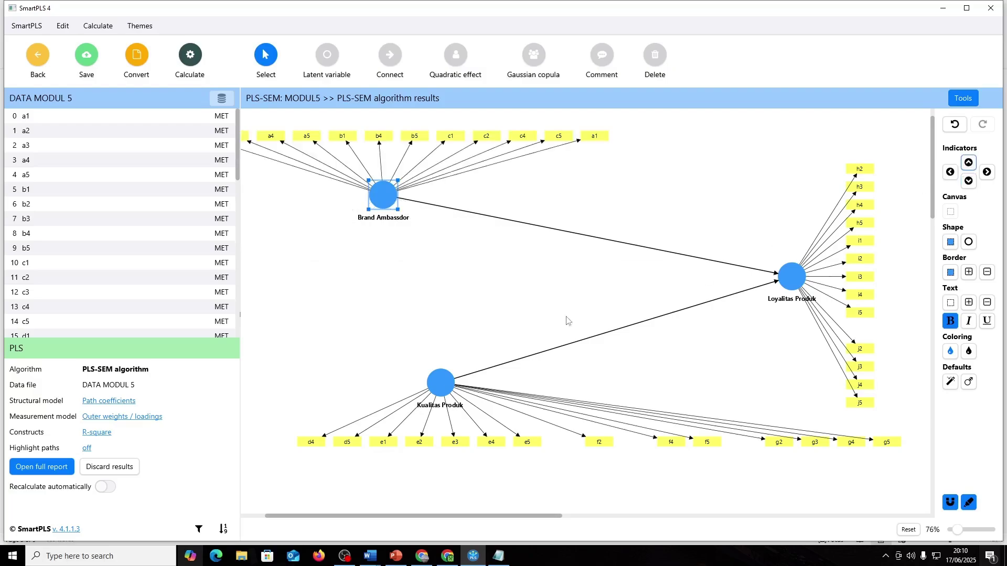
{"action": "left_click", "coordinate": [440, 382]}
{"action": "left_click", "coordinate": [969, 180]}
{"action": "left_click", "coordinate": [969, 164]}
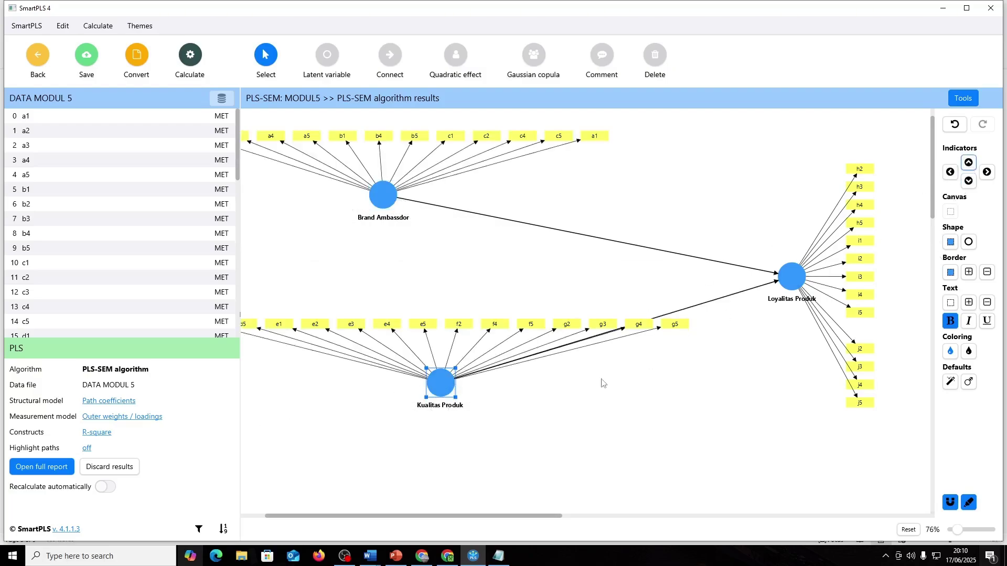
{"action": "left_click", "coordinate": [968, 180]}
{"action": "left_click", "coordinate": [792, 276]}
{"action": "left_click", "coordinate": [987, 172]}
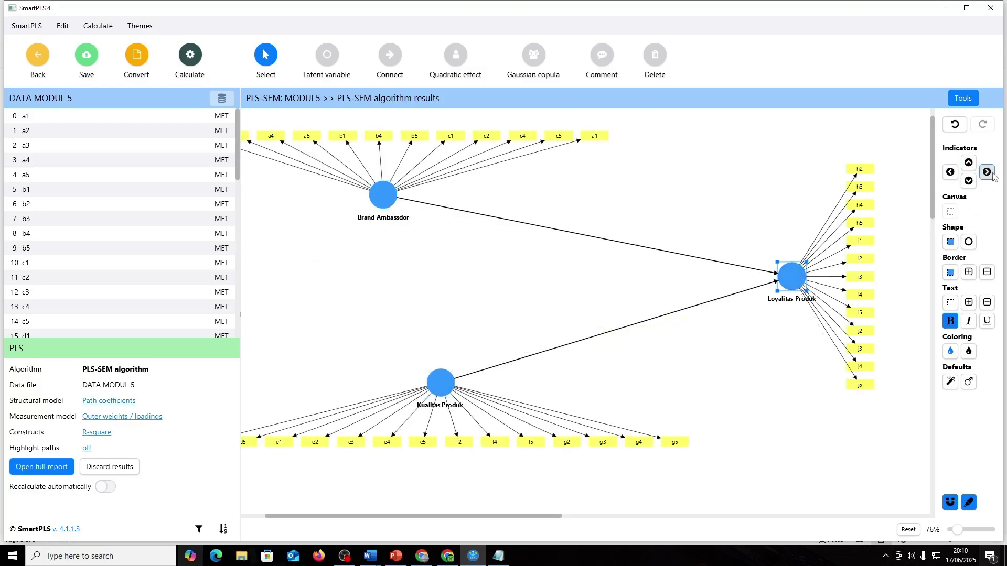
- Re-run the PLS-SEM algorithm and view the new outer loadings (b1 lowest at 0.497)
{"action": "left_click", "coordinate": [209, 64]}
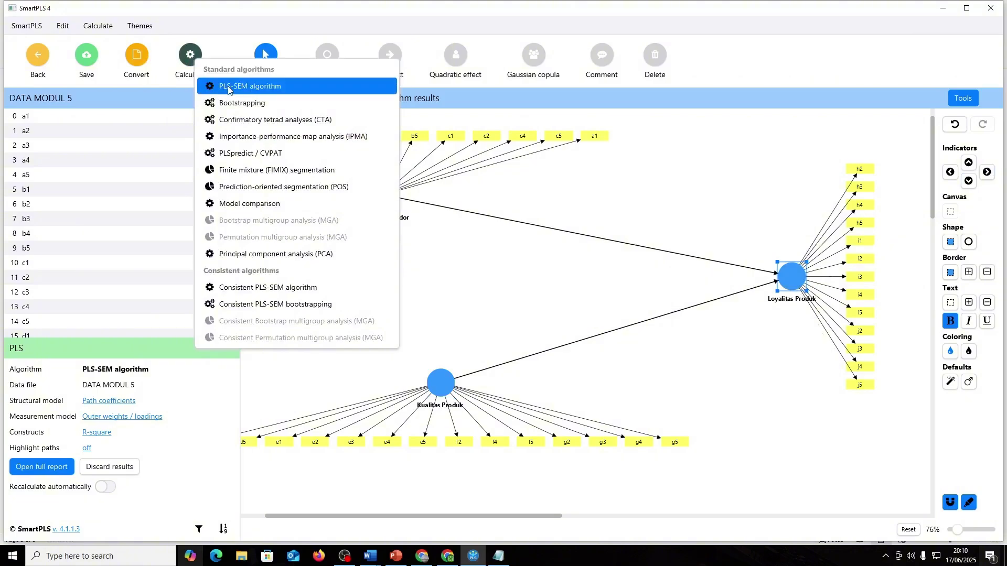
{"action": "left_click", "coordinate": [225, 86]}
{"action": "left_click", "coordinate": [589, 444]}
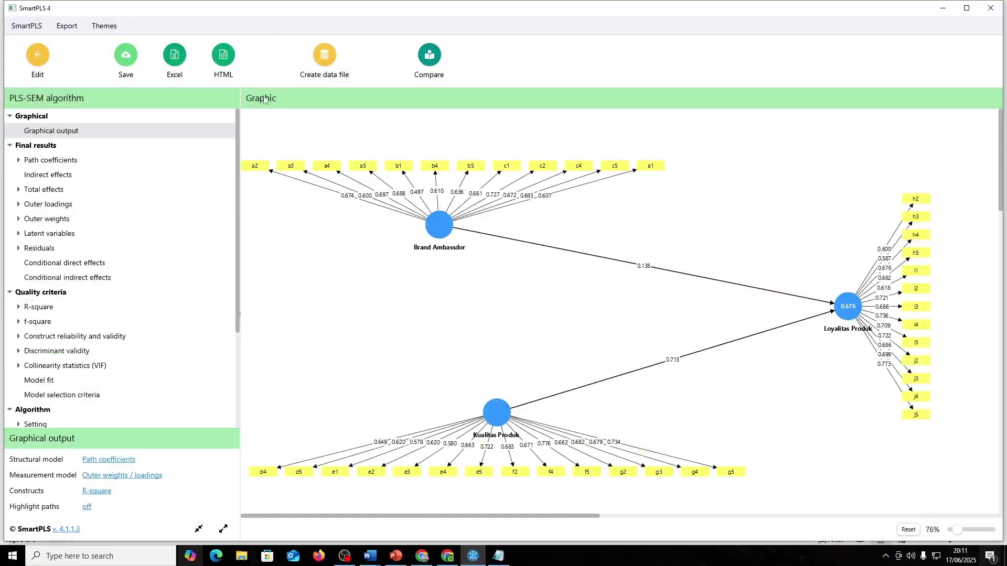
{"action": "left_click", "coordinate": [56, 205]}
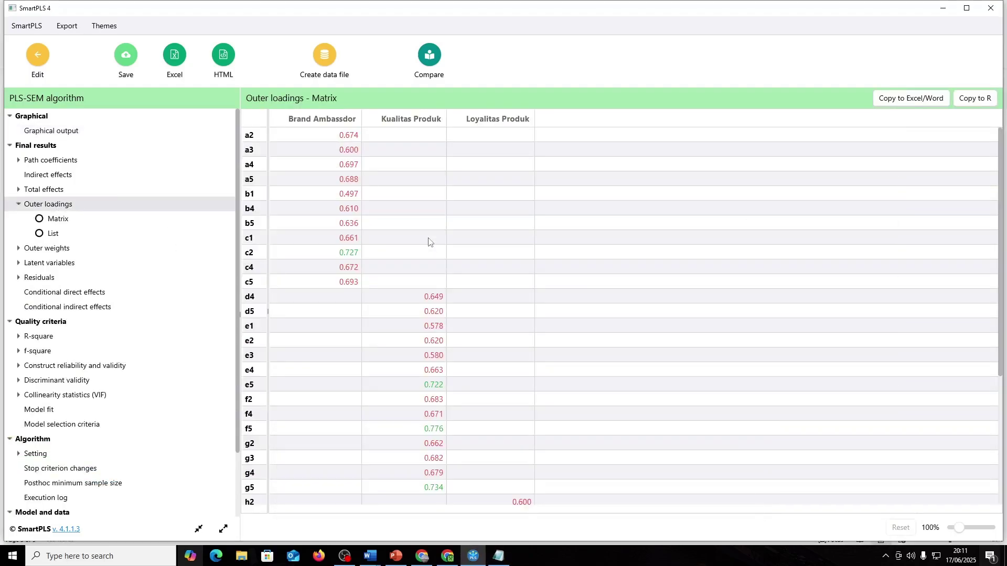
{"action": "scroll", "coordinate": [428, 242], "scroll_direction": "down", "scroll_amount": 5}
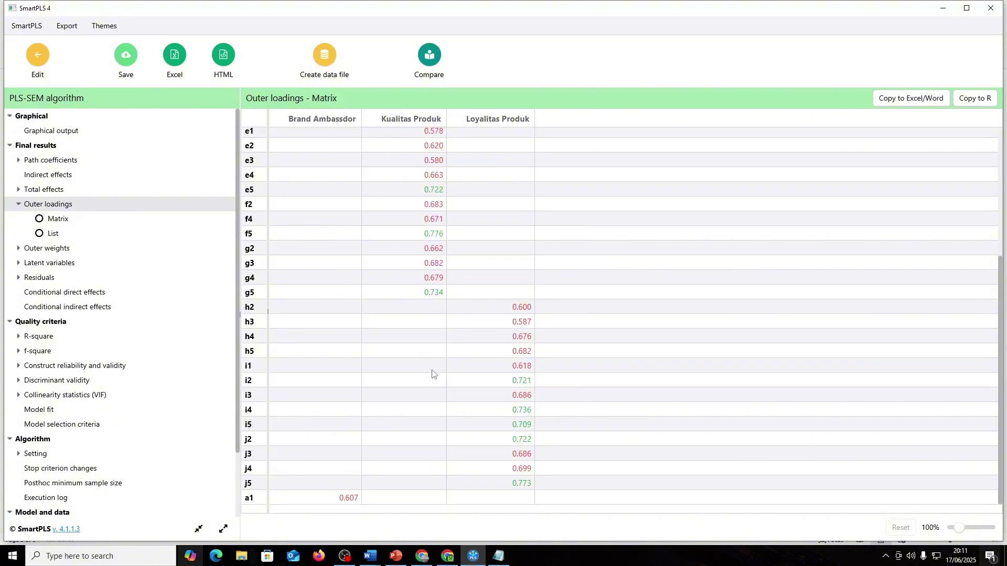
{"action": "scroll", "coordinate": [432, 373], "scroll_direction": "up", "scroll_amount": 4}
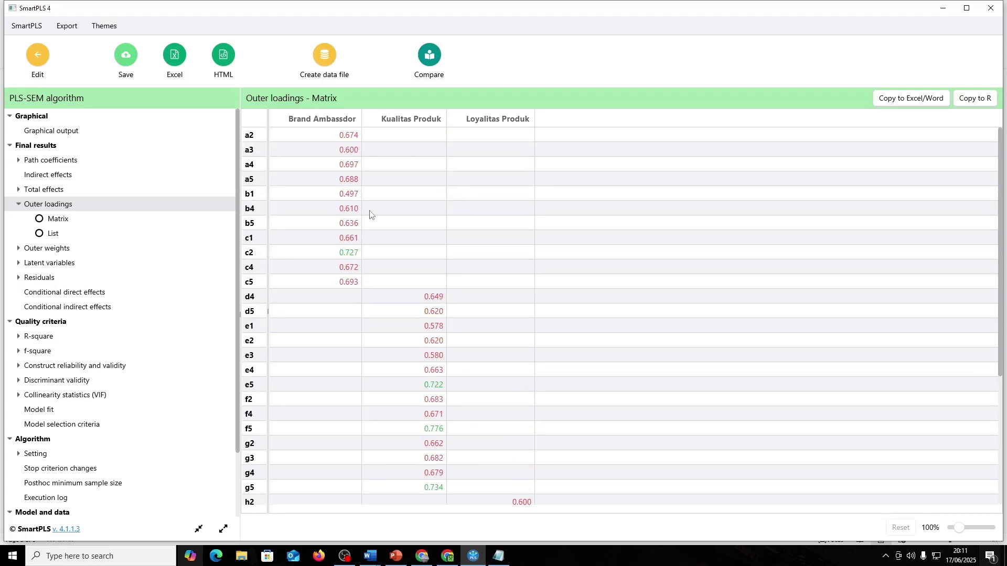
- Clear the old indicator lists after y1, x1 and x2 in the Notepad note
{"action": "key", "text": "alt+Tab"}
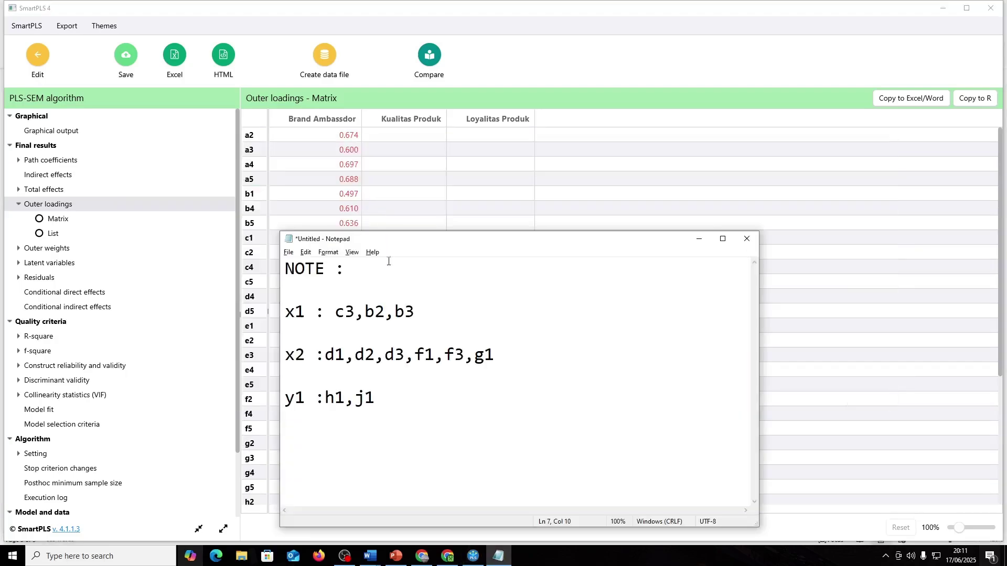
{"action": "left_click_drag", "start_coordinate": [400, 397], "coordinate": [324, 397]}
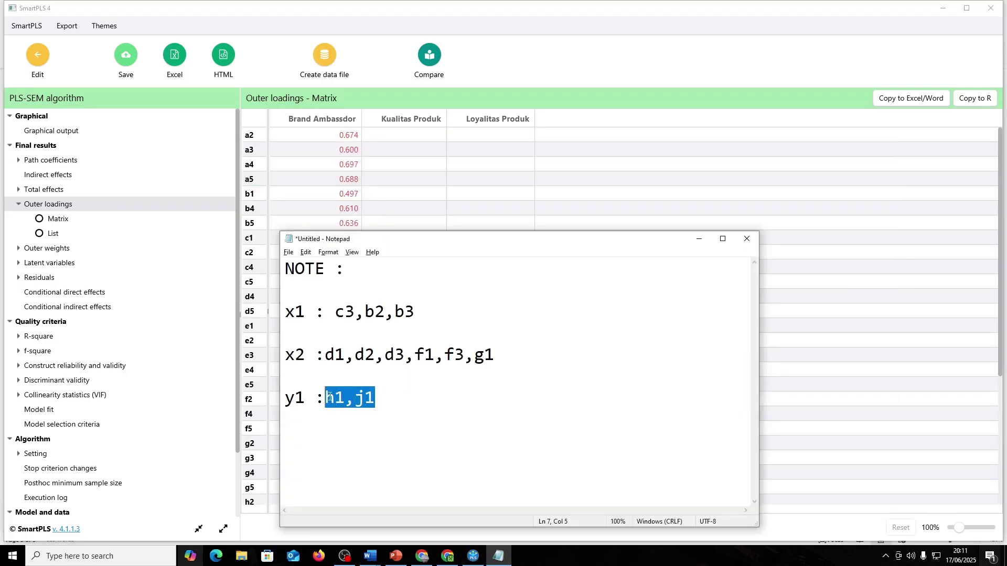
{"action": "key", "text": "BackSpace"}
{"action": "left_click", "coordinate": [421, 308]}
{"action": "left_click_drag", "start_coordinate": [422, 308], "coordinate": [335, 312]}
{"action": "key", "text": "BackSpace"}
{"action": "left_click_drag", "start_coordinate": [496, 355], "coordinate": [326, 350]}
{"action": "key", "text": "BackSpace"}
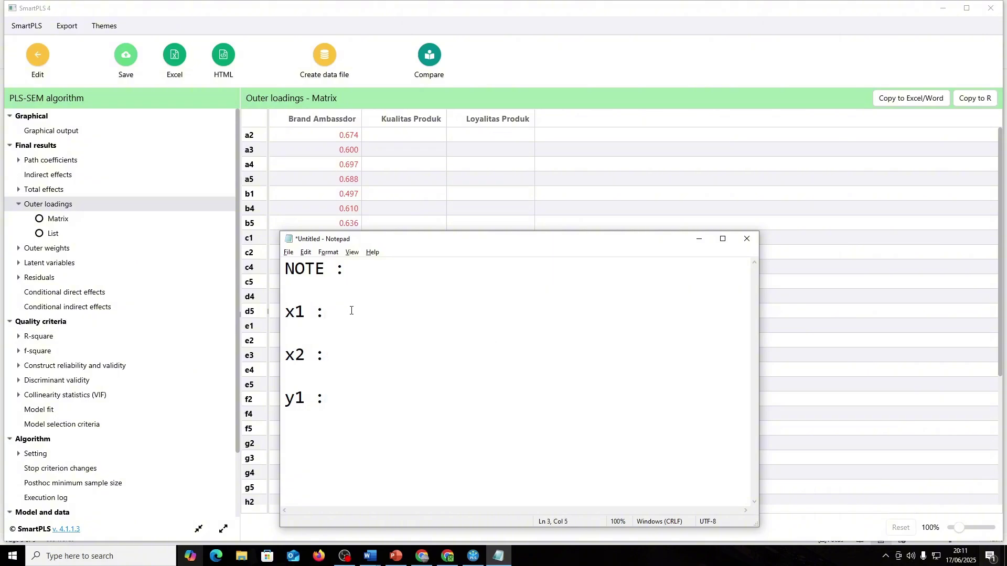
- Write a3 on the x1 line, checking it against the outer loadings matrix
{"action": "left_click", "coordinate": [385, 171]}
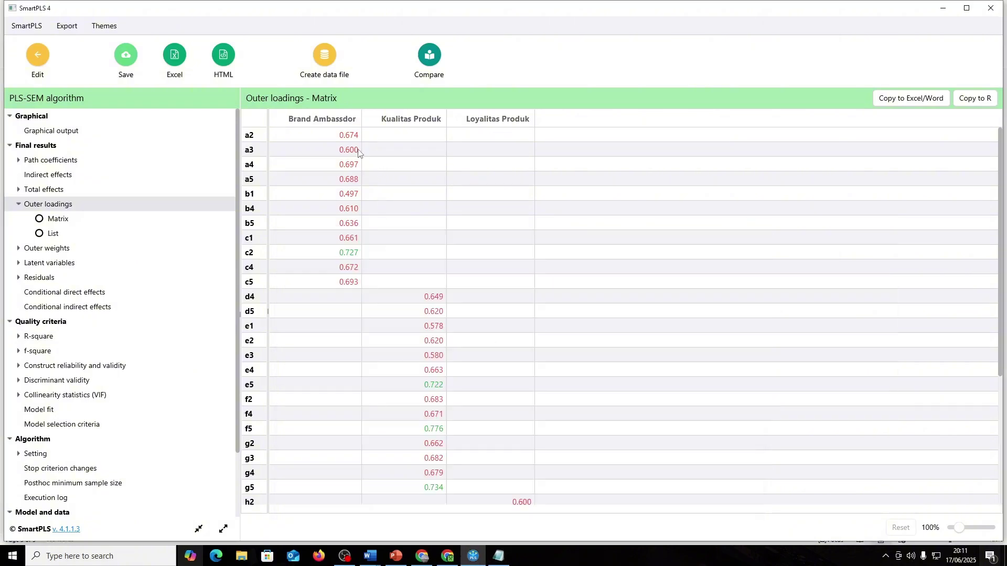
{"action": "key", "text": "alt+Tab"}
{"action": "left_click", "coordinate": [367, 313]}
{"action": "type", "text": "a3,"}
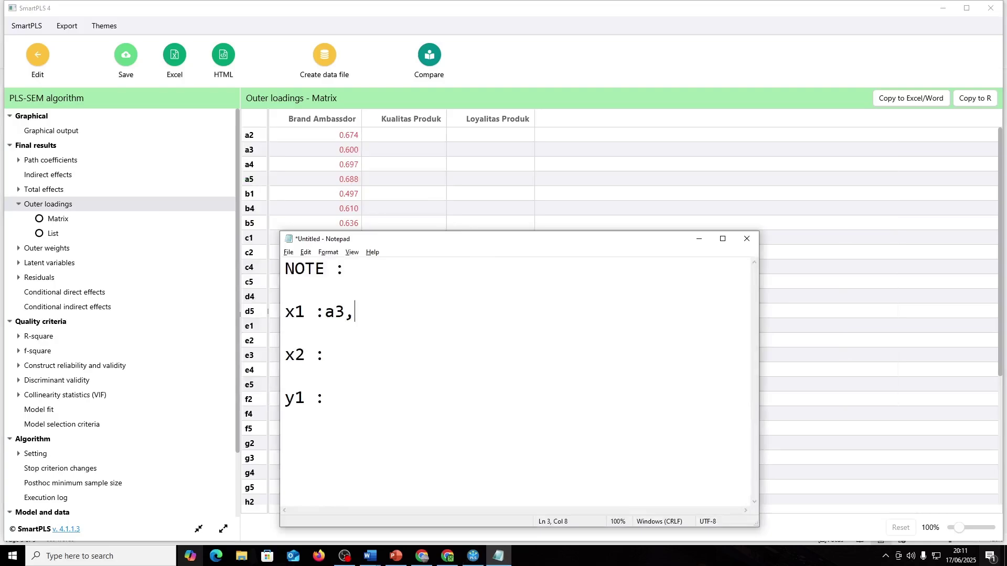
{"action": "key", "text": "alt+Tab"}
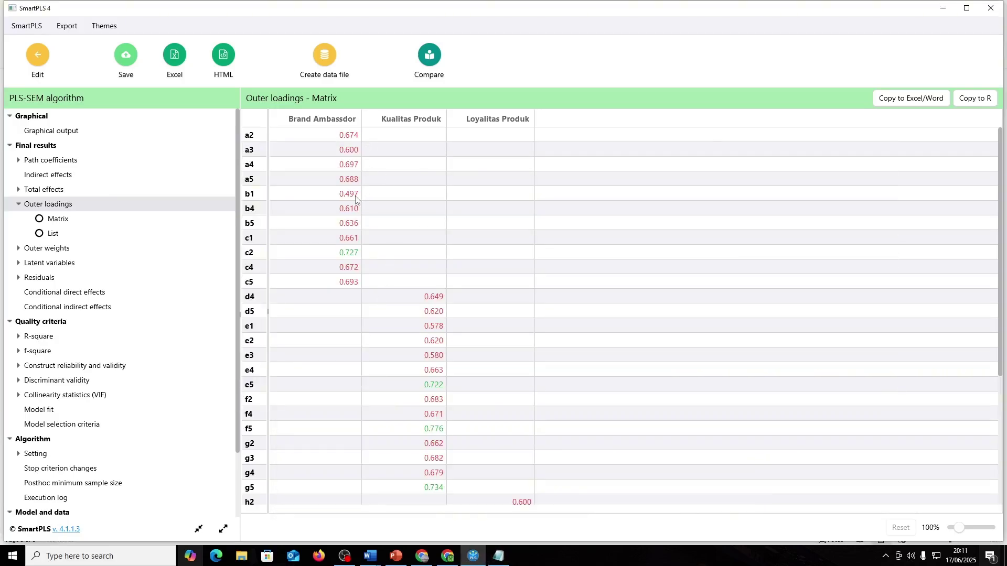
{"action": "key", "text": "alt+Tab"}
{"action": "type", "text": ",b1"}
{"action": "key", "text": "alt+Tab"}
{"action": "key", "text": "alt+Tab"}
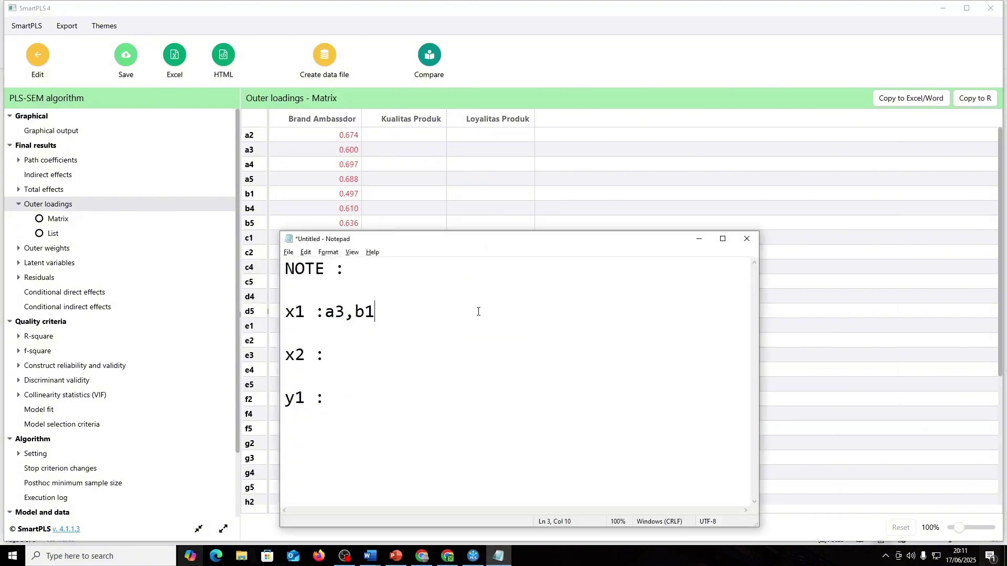
{"action": "key", "text": "alt+Tab"}
{"action": "key", "text": "alt+Tab"}
{"action": "key", "text": "BackSpace"}
{"action": "key", "text": "BackSpace"}
{"action": "key", "text": "BackSpace"}
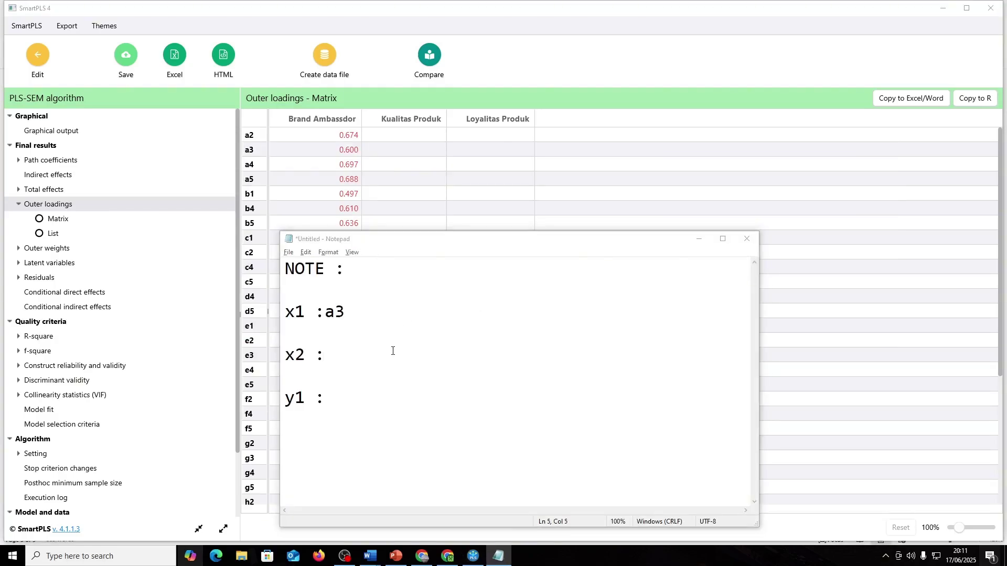
{"action": "key", "text": "alt+Tab"}
{"action": "scroll", "coordinate": [452, 346], "scroll_direction": "down", "scroll_amount": 1}
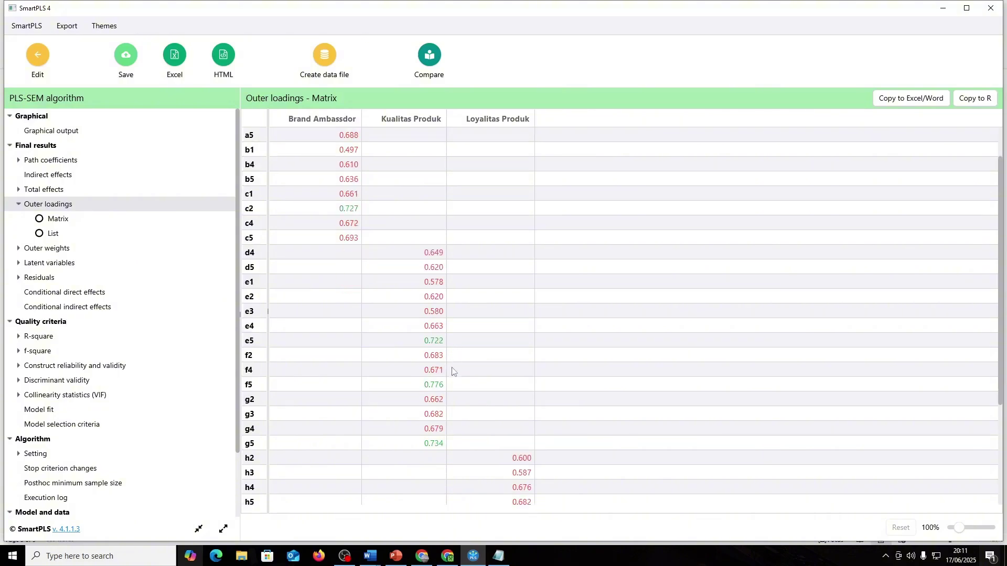
{"action": "scroll", "coordinate": [454, 373], "scroll_direction": "up", "scroll_amount": 1}
{"action": "key", "text": "alt+Tab"}
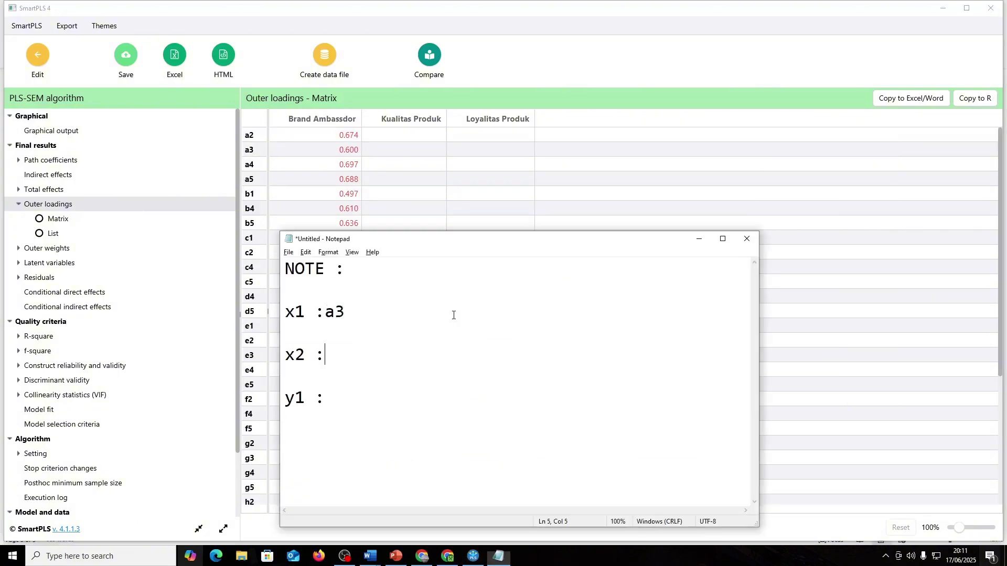
{"action": "key", "text": "alt+Tab"}
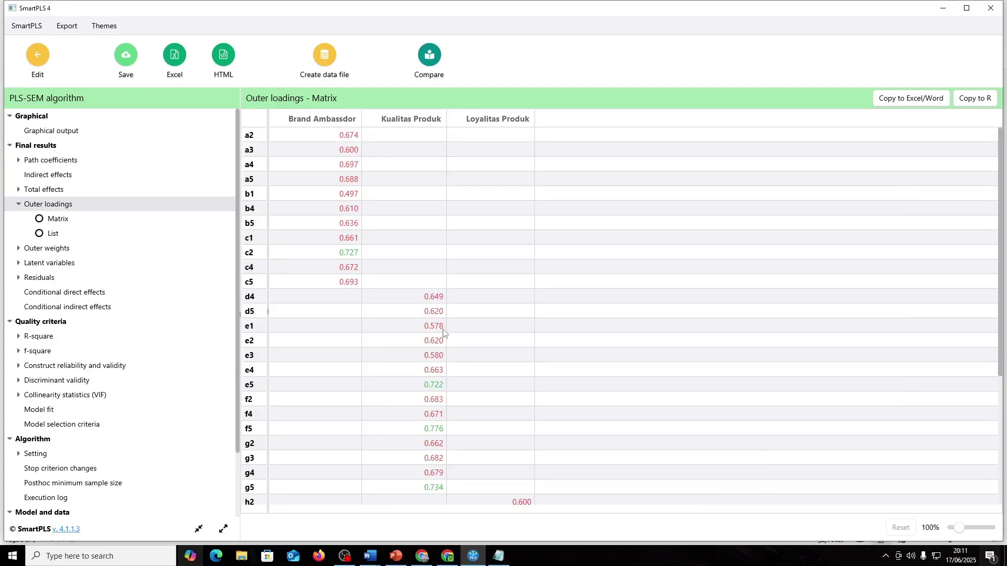
{"action": "key", "text": "alt+Tab"}
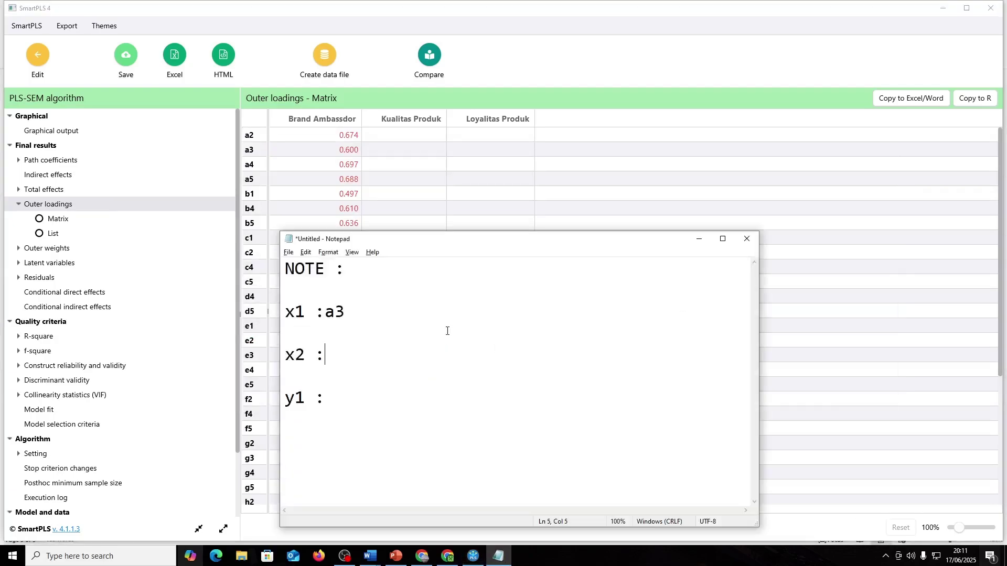
- Add e1 to the x2 line and h3 to the y1 line, removing the stray space
{"action": "type", "text": "e1"}
{"action": "key", "text": "alt+Tab"}
{"action": "scroll", "coordinate": [456, 404], "scroll_direction": "down", "scroll_amount": 3}
{"action": "scroll", "coordinate": [470, 407], "scroll_direction": "down", "scroll_amount": 2}
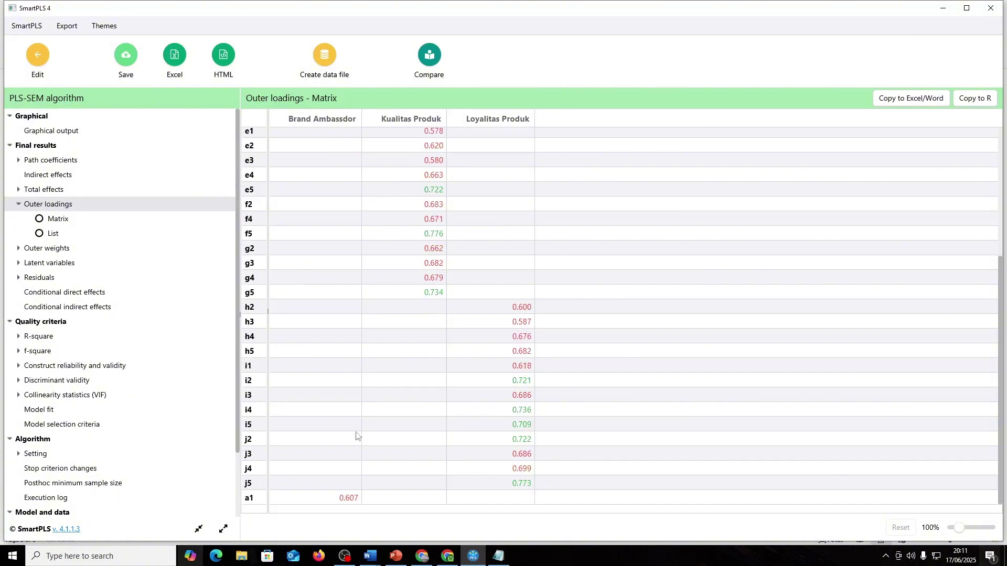
{"action": "key", "text": "alt+Tab"}
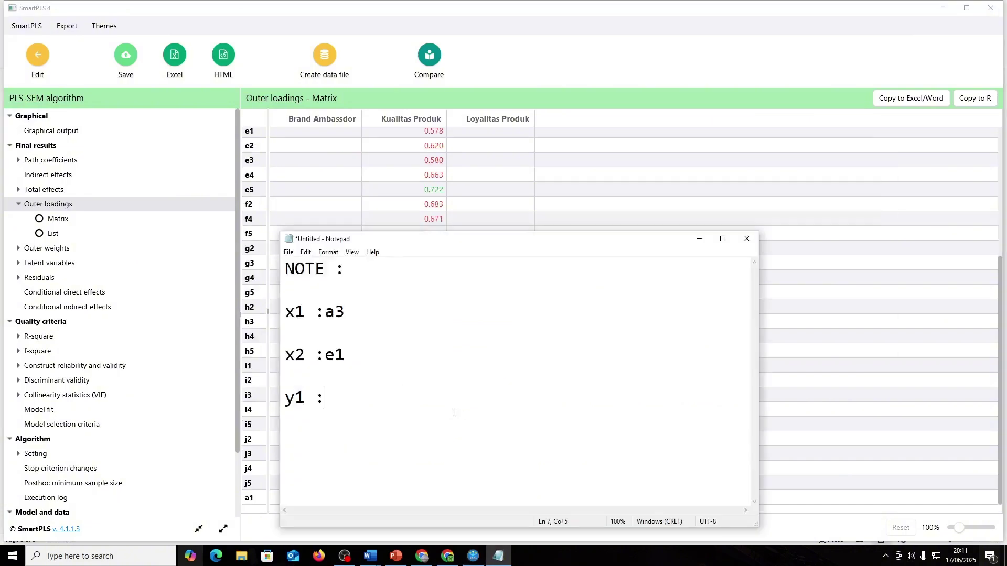
{"action": "key", "text": "alt+Tab"}
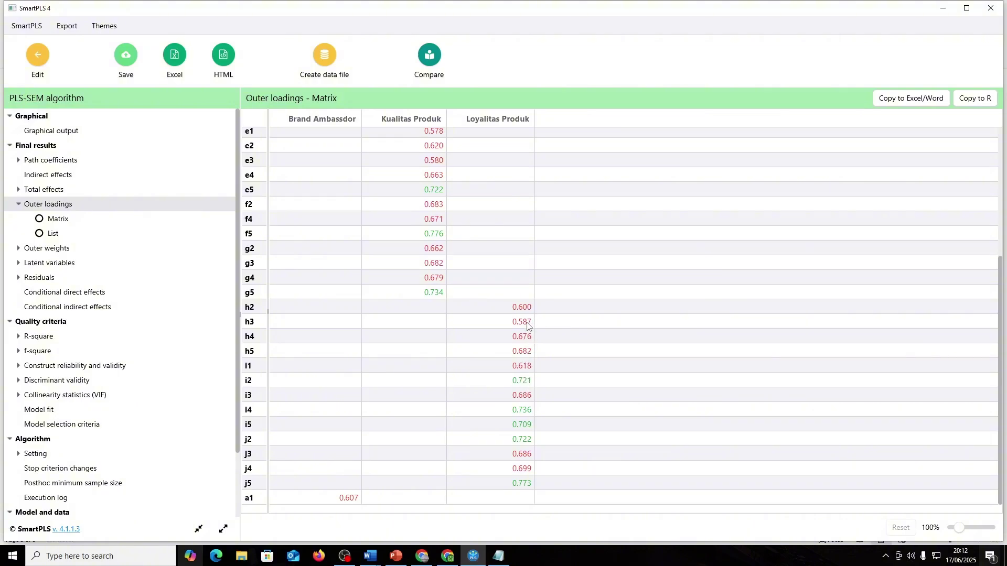
{"action": "key", "text": "alt+Tab"}
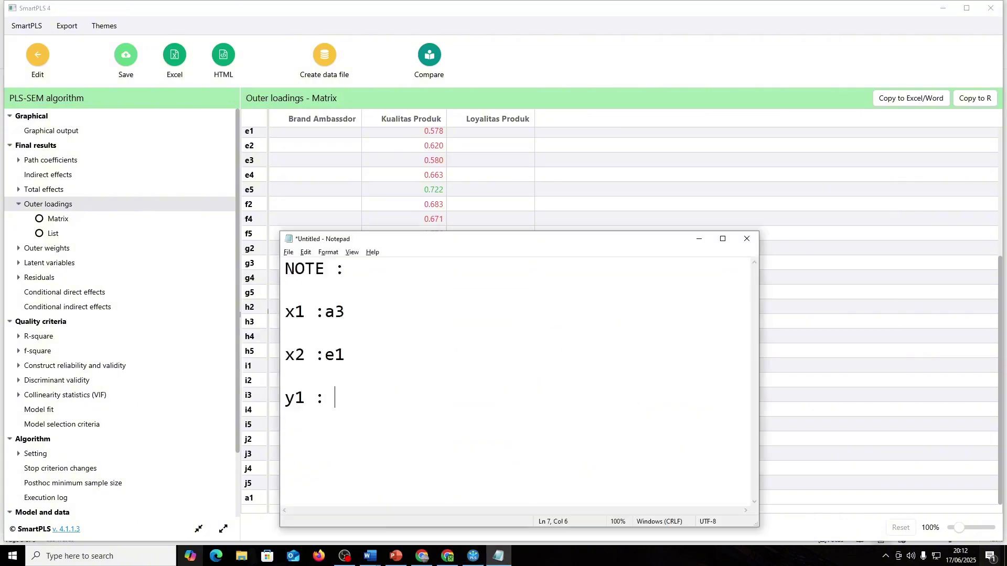
{"action": "type", "text": "h3"}
{"action": "left_click", "coordinate": [339, 401]}
{"action": "key", "text": "BackSpace"}
{"action": "left_click", "coordinate": [38, 54]}
- Zoom out to show the whole model and delete indicator a3
{"action": "key", "text": "alt+Tab"}
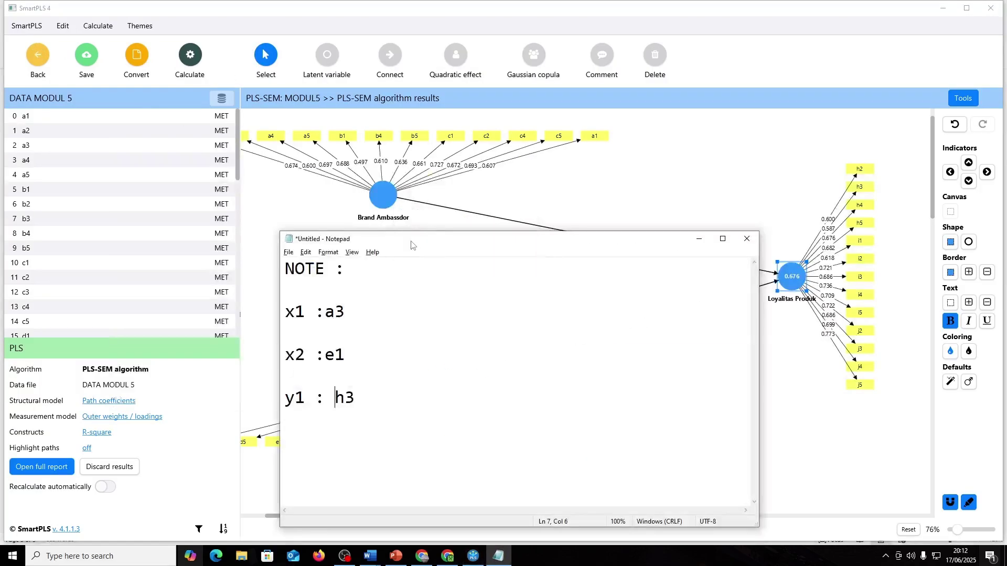
{"action": "key", "text": "alt+Tab"}
{"action": "scroll", "coordinate": [423, 393], "scroll_direction": "down", "scroll_amount": 1}
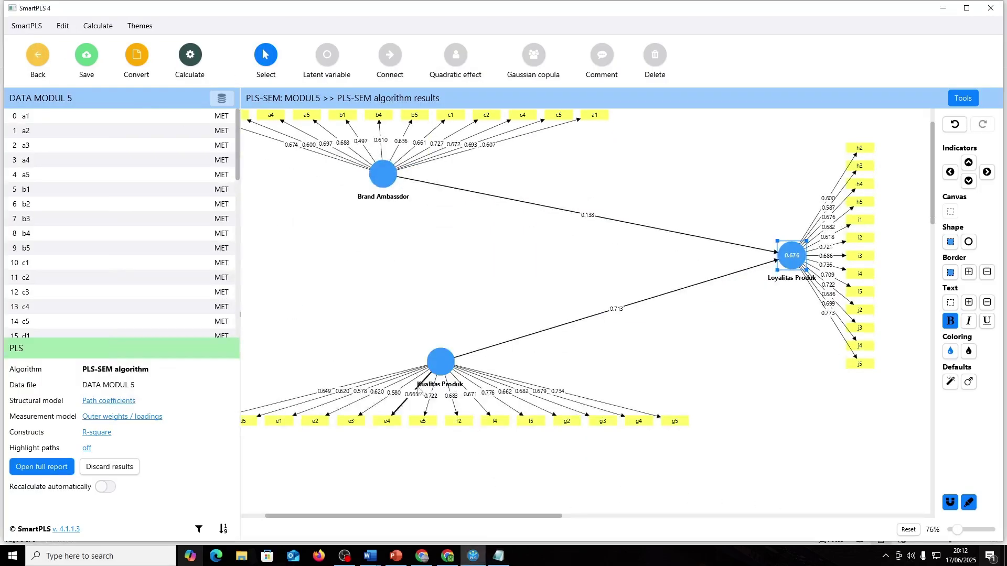
{"action": "scroll", "coordinate": [306, 241], "scroll_direction": "up", "scroll_amount": 2}
{"action": "left_click", "coordinate": [912, 530]}
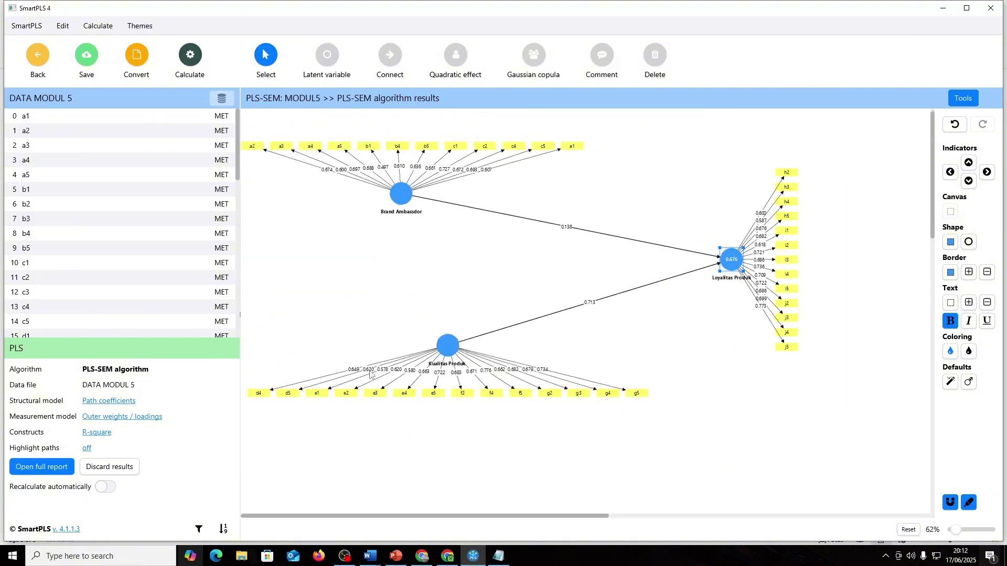
{"action": "key", "text": "alt+Tab"}
{"action": "key", "text": "alt+Tab"}
{"action": "left_click", "coordinate": [282, 147]}
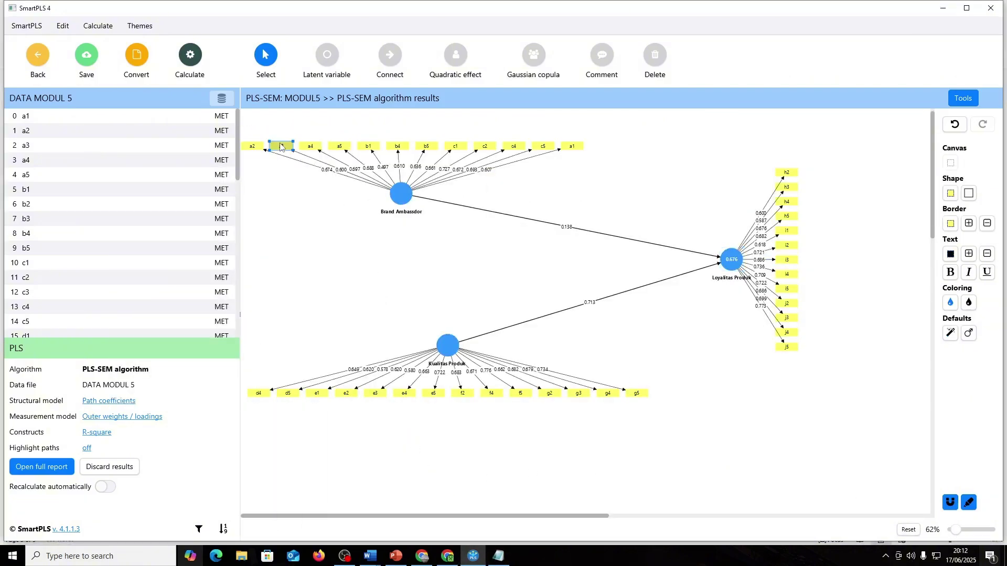
{"action": "left_click", "coordinate": [297, 139]}
{"action": "left_click", "coordinate": [289, 148]}
{"action": "left_click", "coordinate": [336, 176]}
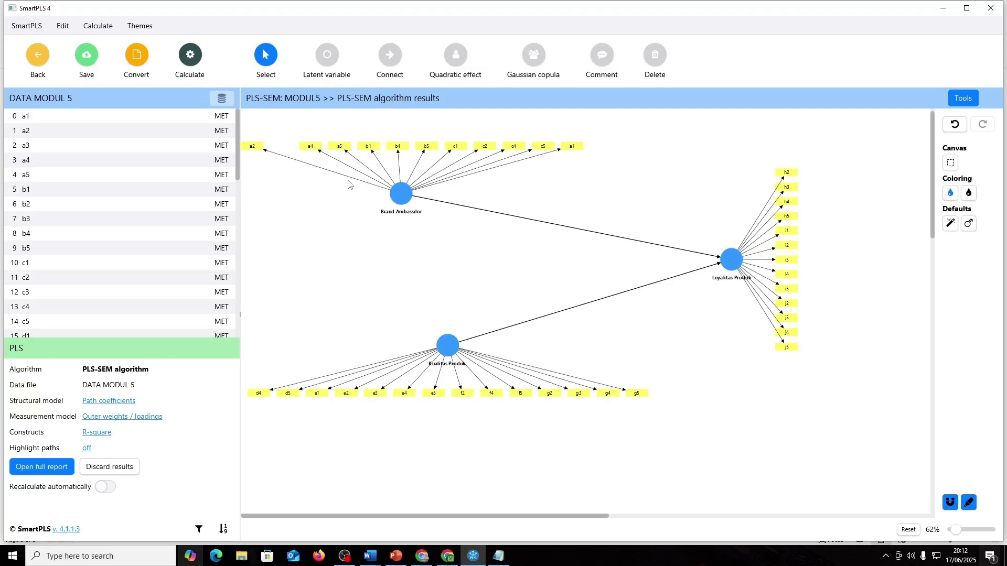
{"action": "key", "text": "alt+Tab"}
- Remove indicators e1 and h3, then bring up the PLS-SEM algorithm setup
{"action": "key", "text": "alt+Tab"}
{"action": "left_click", "coordinate": [317, 394]}
{"action": "left_click", "coordinate": [469, 361]}
{"action": "key", "text": "alt+Tab"}
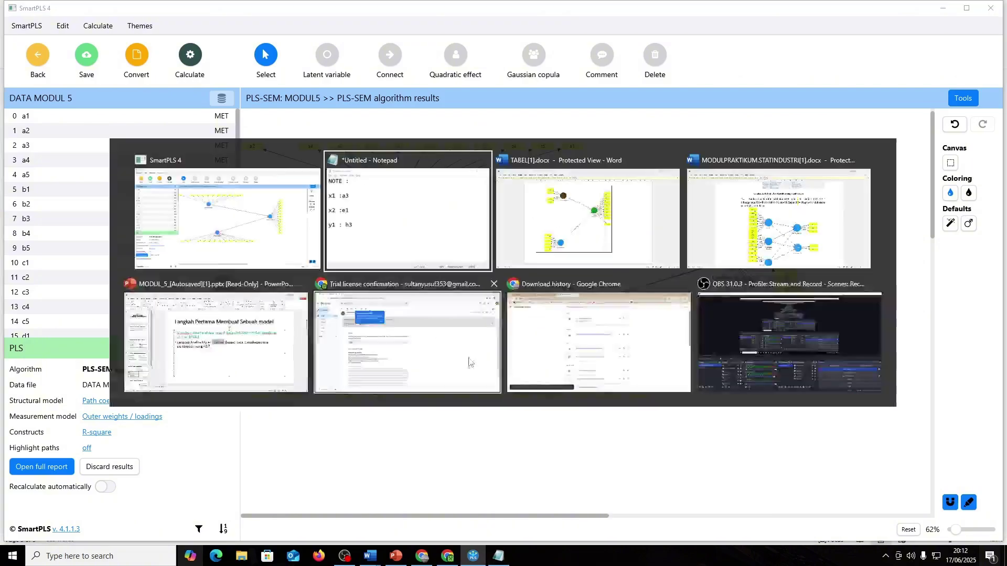
{"action": "key", "text": "alt+Tab"}
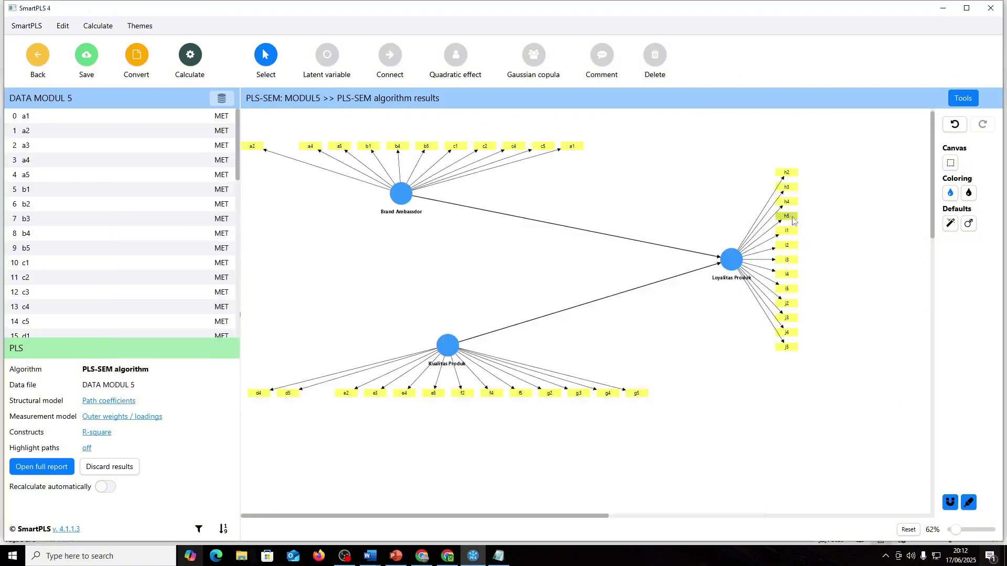
{"action": "left_click", "coordinate": [787, 201]}
{"action": "left_click", "coordinate": [787, 188]}
{"action": "key", "text": "Delete"}
{"action": "left_click", "coordinate": [202, 56]}
{"action": "left_click", "coordinate": [231, 79]}
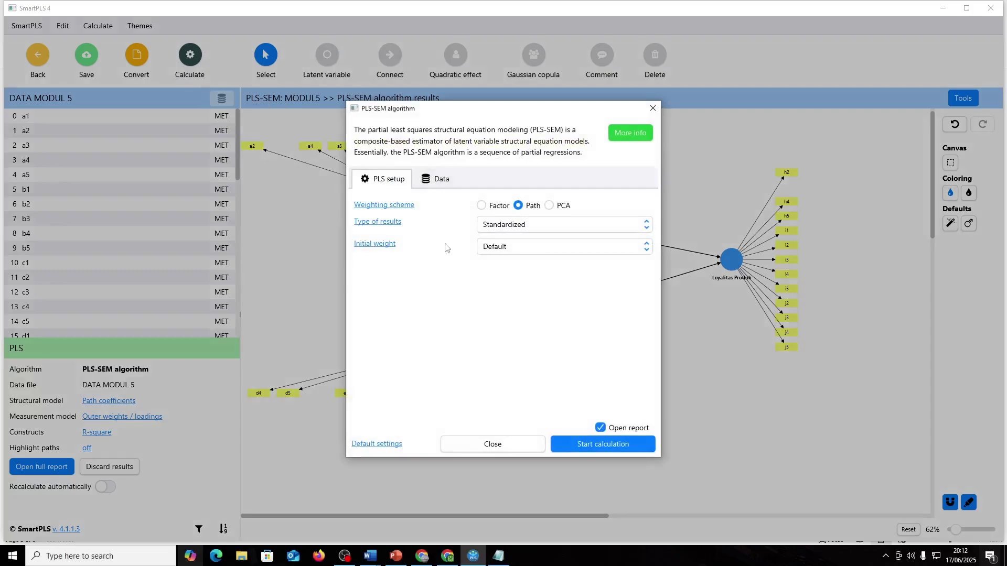
- Rerun PLS-SEM and in the note replace a3 with b1, clearing e1 and h3
{"action": "left_click", "coordinate": [584, 445]}
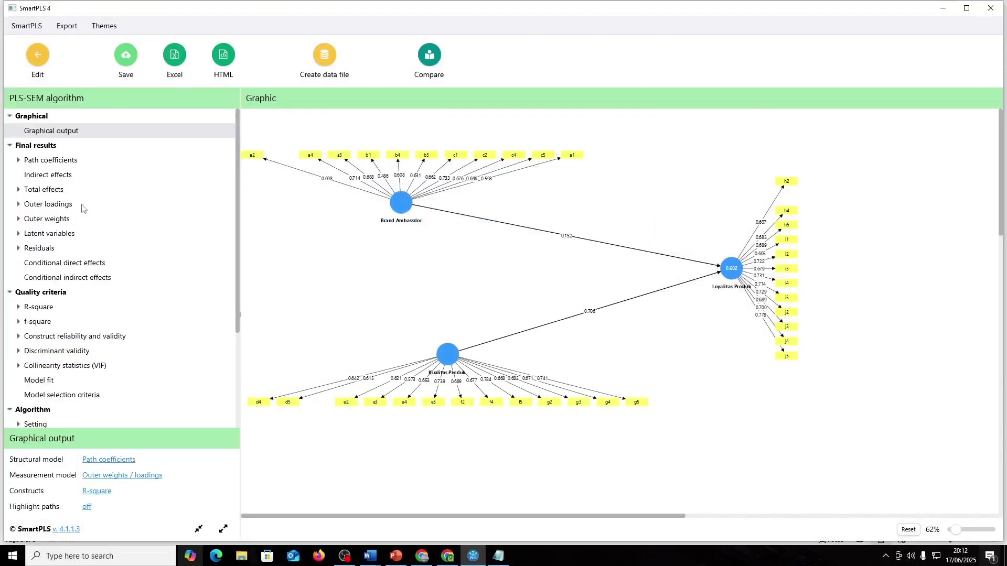
{"action": "left_click", "coordinate": [57, 205]}
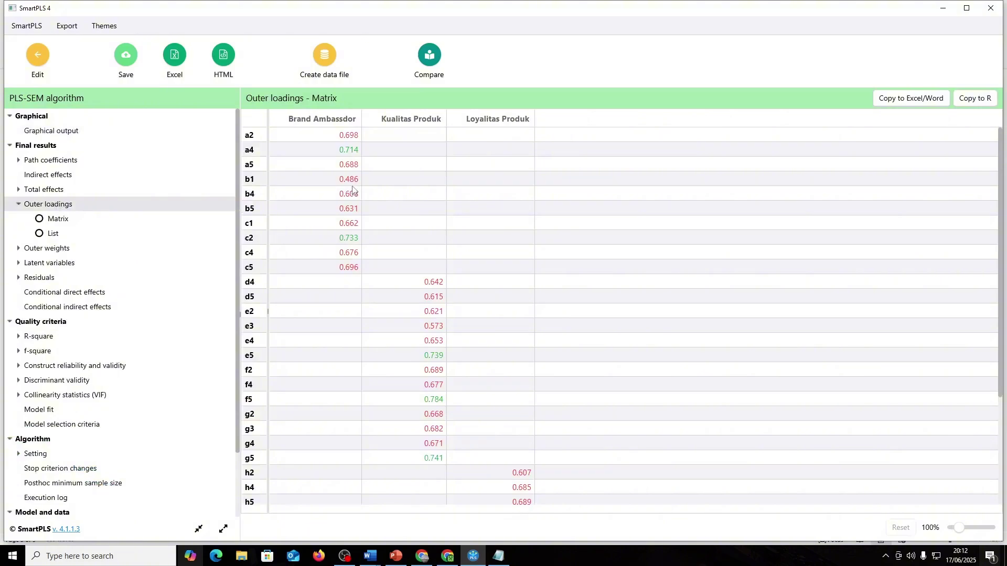
{"action": "key", "text": "alt+Tab"}
{"action": "left_click_drag", "start_coordinate": [346, 313], "coordinate": [328, 316]}
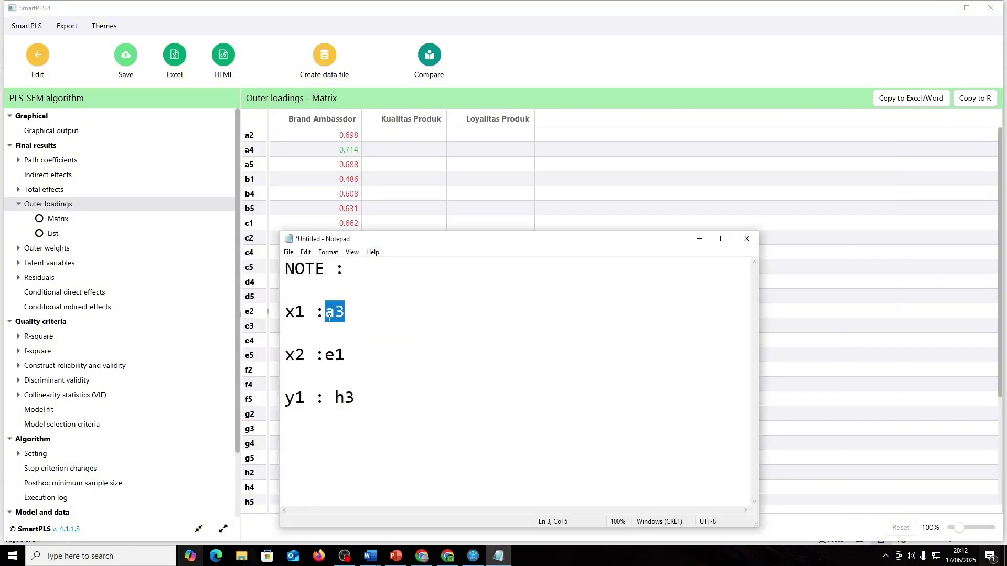
{"action": "type", "text": "b1"}
{"action": "left_click", "coordinate": [345, 356]}
{"action": "key", "text": "shift+Left"}
{"action": "key", "text": "shift+Left"}
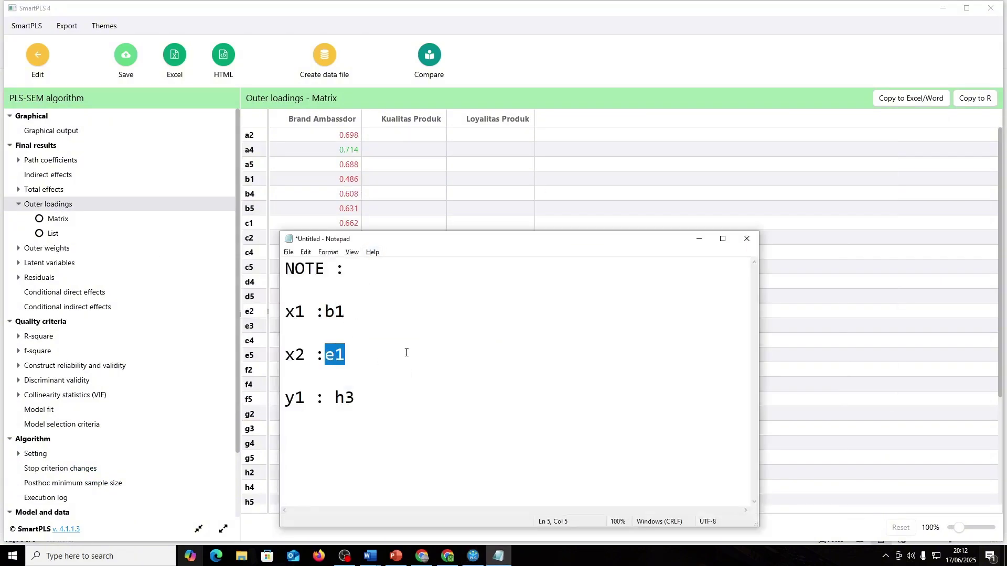
{"action": "key", "text": "BackSpace"}
{"action": "left_click", "coordinate": [360, 398]}
{"action": "key", "text": "BackSpace"}
{"action": "key", "text": "BackSpace"}
- Put e3 on the x2 line of the note, moving it off the y1 line
{"action": "key", "text": "alt+Tab"}
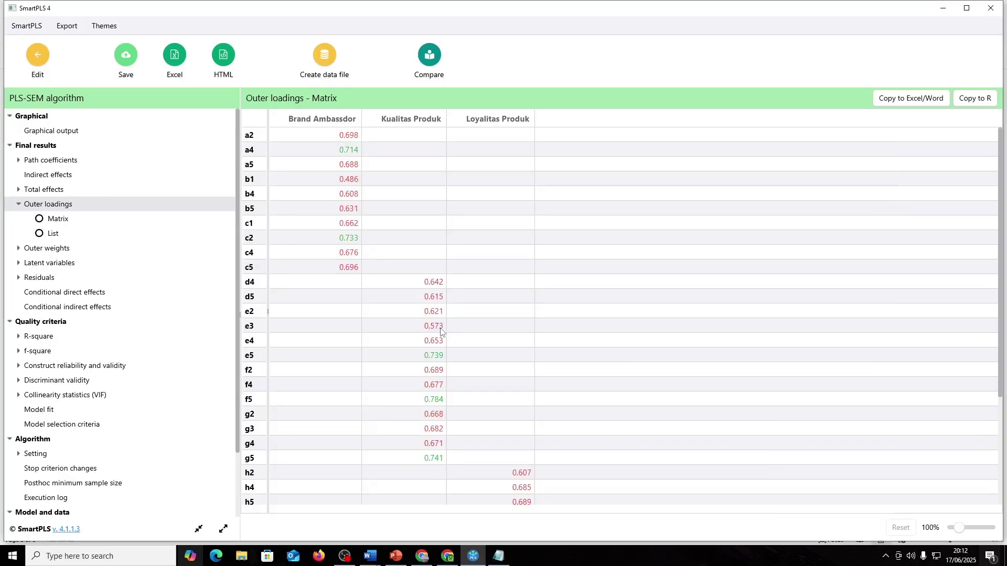
{"action": "key", "text": "alt+Tab"}
{"action": "type", "text": "e3"}
{"action": "key", "text": "alt+Tab"}
{"action": "key", "text": "alt+Tab"}
{"action": "left_click", "coordinate": [373, 356]}
{"action": "double_click", "coordinate": [350, 394]}
{"action": "key", "text": "ctrl+x"}
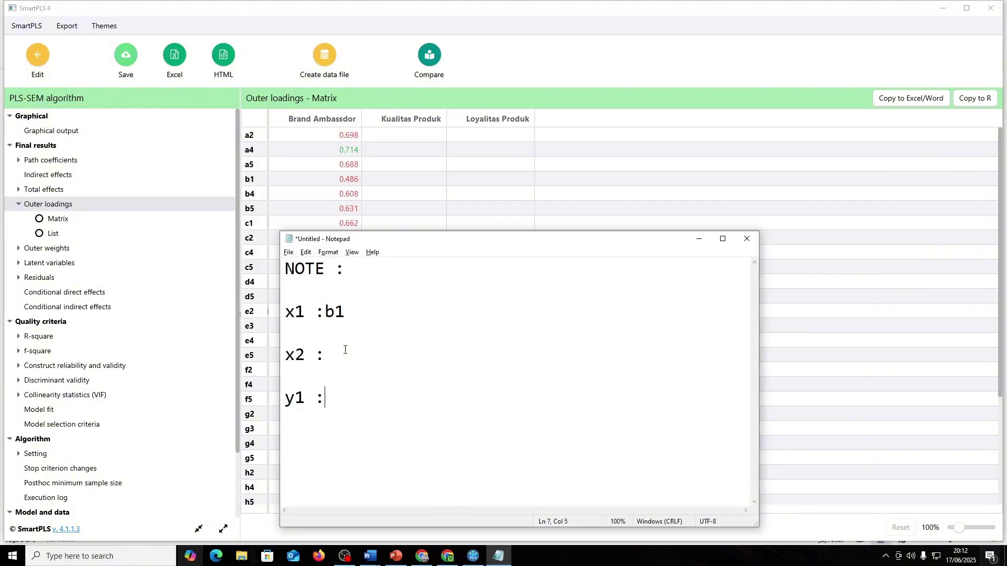
{"action": "left_click", "coordinate": [345, 356]}
{"action": "type", "text": "e3"}
{"action": "key", "text": "alt+Tab"}
{"action": "scroll", "coordinate": [578, 371], "scroll_direction": "down", "scroll_amount": 5}
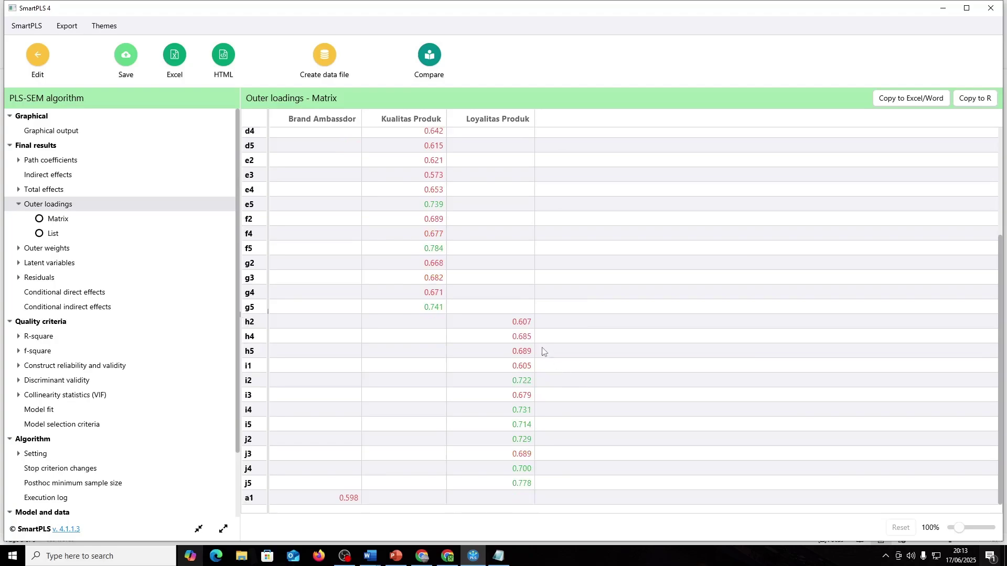
{"action": "scroll", "coordinate": [524, 346], "scroll_direction": "up", "scroll_amount": 5}
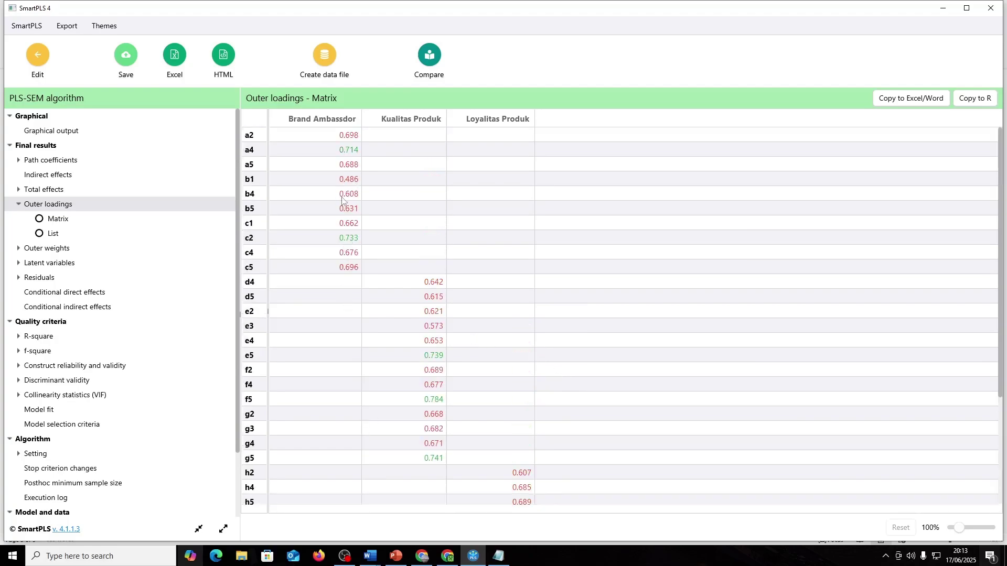
{"action": "scroll", "coordinate": [346, 202], "scroll_direction": "down", "scroll_amount": 5}
- Add a1 after b1 on the x1 line and i1 on the y1 line
{"action": "key", "text": "alt+Tab"}
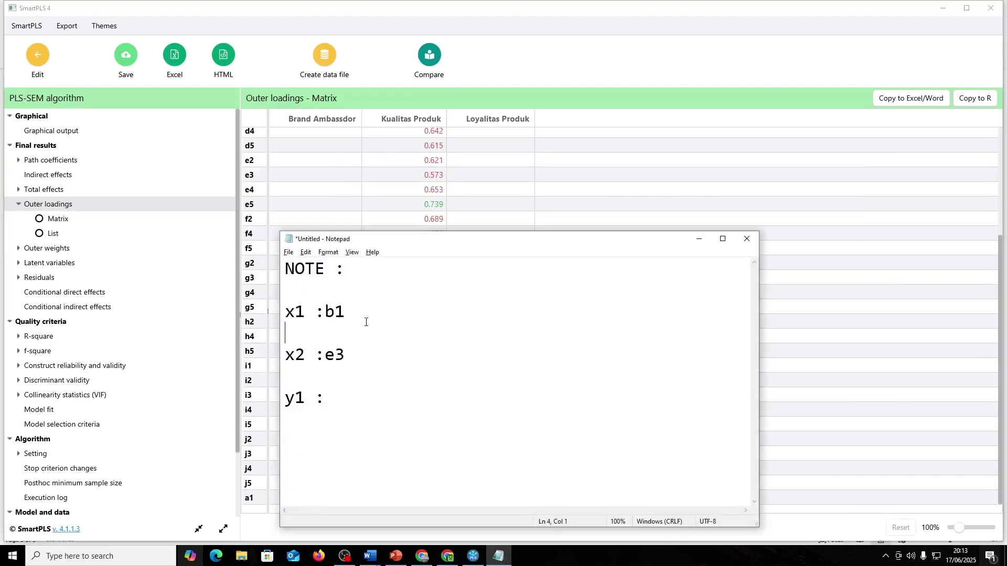
{"action": "type", "text": ",a1"}
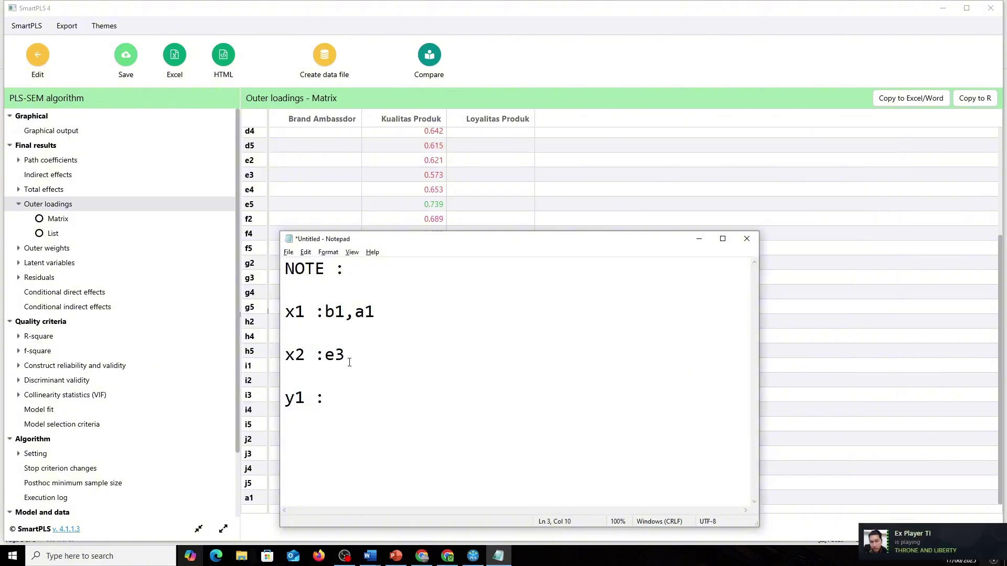
{"action": "left_click", "coordinate": [346, 395]}
{"action": "key", "text": "alt+Tab"}
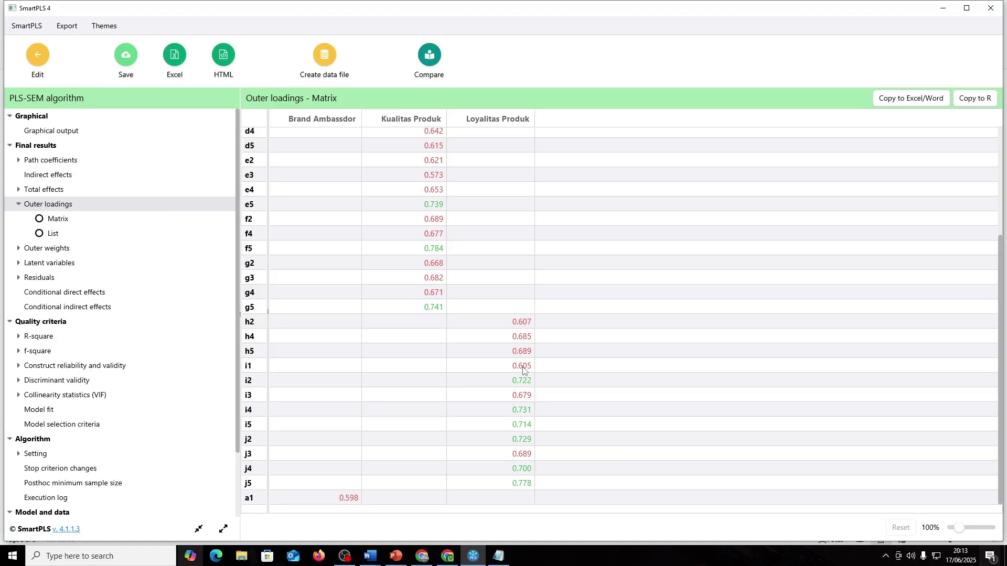
{"action": "key", "text": "alt+Tab"}
{"action": "type", "text": "i1"}
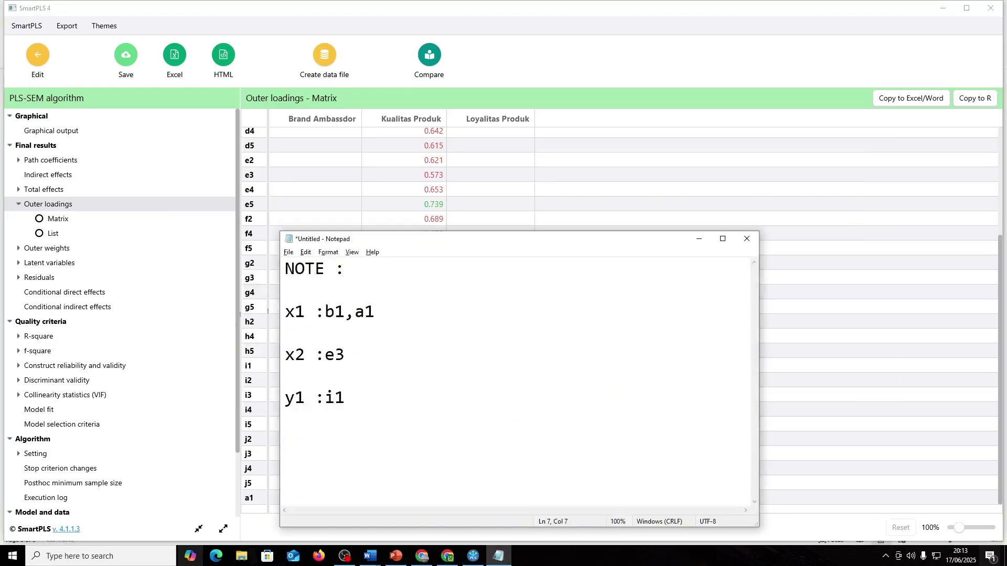
{"action": "key", "text": "alt+Tab"}
{"action": "key", "text": "alt+Tab"}
{"action": "key", "text": "alt+Tab"}
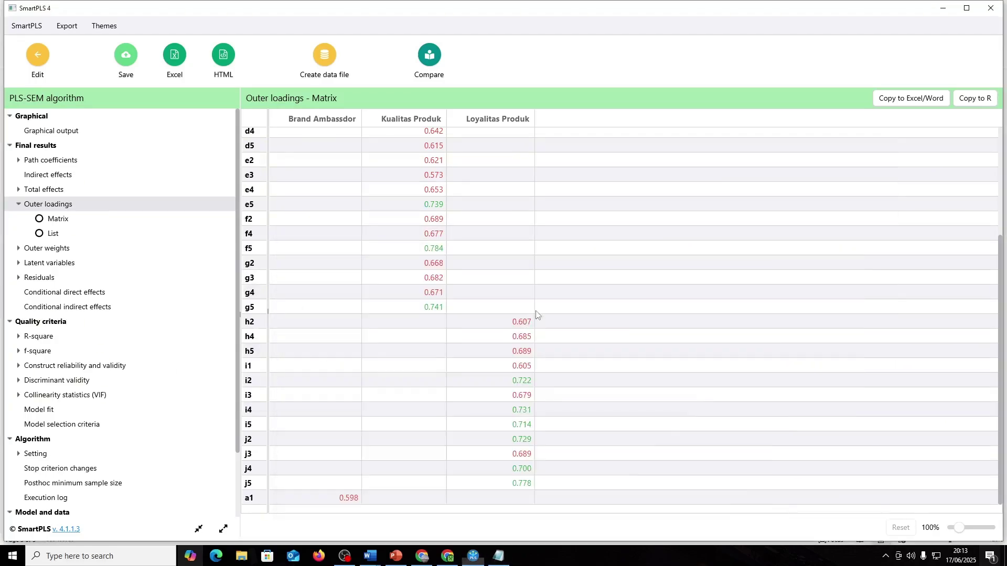
{"action": "scroll", "coordinate": [538, 314], "scroll_direction": "up", "scroll_amount": 3}
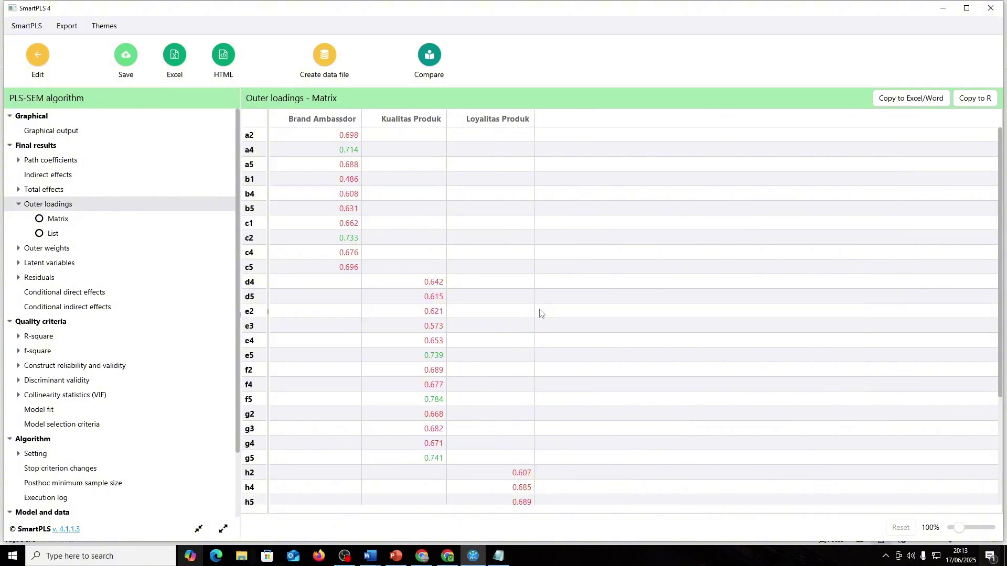
{"action": "left_click", "coordinate": [34, 79]}
- Move the notes aside and delete indicators b1 and a1 from the model
{"action": "key", "text": "alt+Tab"}
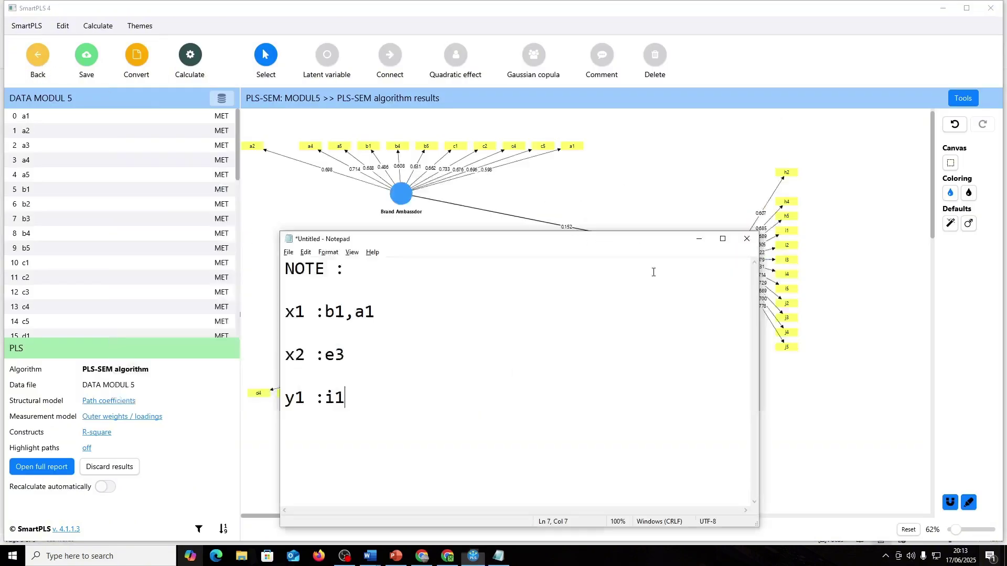
{"action": "left_click_drag", "start_coordinate": [524, 242], "coordinate": [561, 252]}
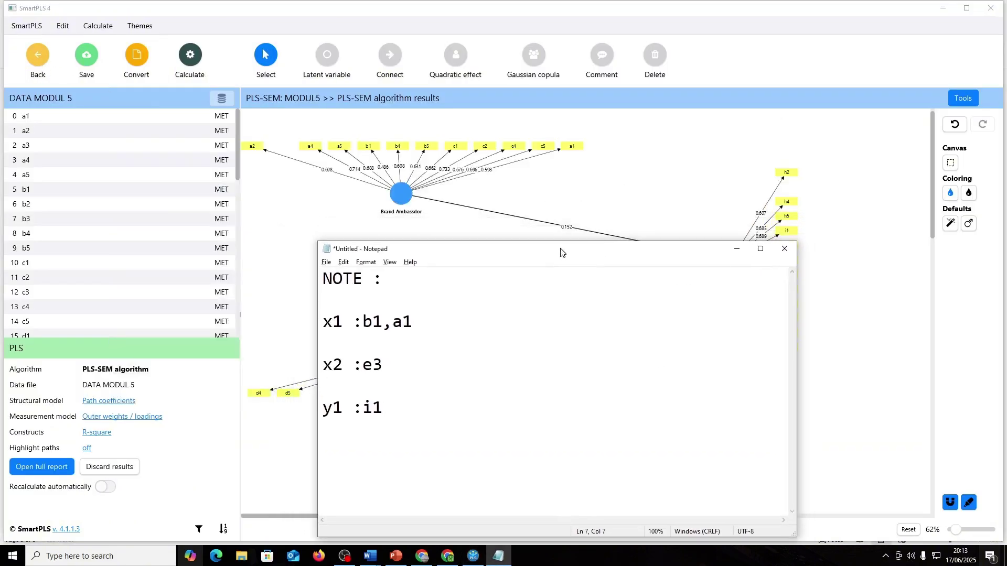
{"action": "left_click", "coordinate": [374, 148]}
{"action": "key", "text": "Delete"}
{"action": "left_click", "coordinate": [572, 147]}
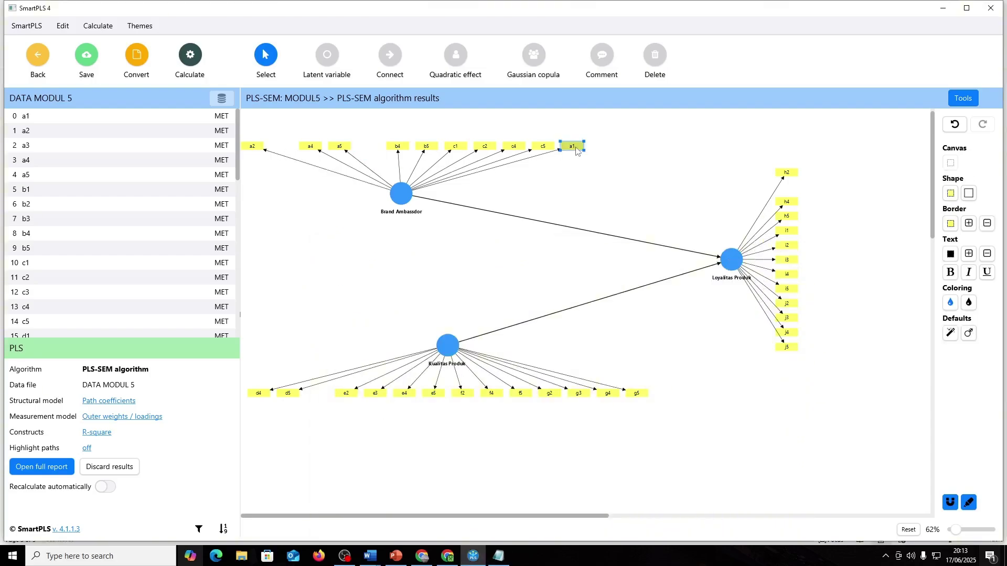
{"action": "key", "text": "Delete"}
- Delete indicators e3 and i1 from the model
{"action": "key", "text": "alt+Tab"}
{"action": "key", "text": "alt+Tab"}
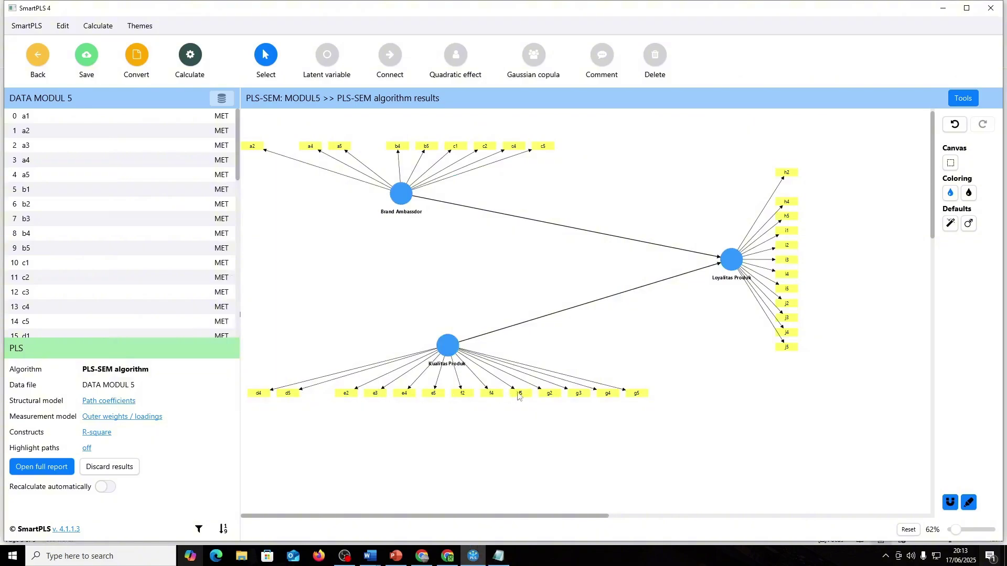
{"action": "key", "text": "alt+Tab"}
{"action": "key", "text": "alt+Tab"}
{"action": "left_click", "coordinate": [375, 395]}
{"action": "key", "text": "Delete"}
{"action": "key", "text": "alt+Tab"}
{"action": "key", "text": "alt+Tab"}
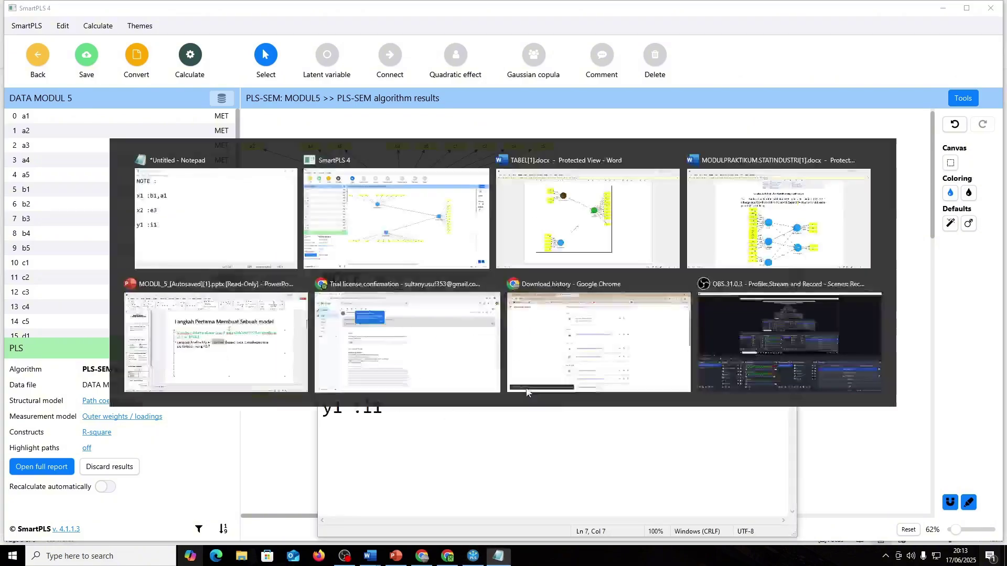
{"action": "left_click", "coordinate": [787, 230]}
{"action": "key", "text": "Delete"}
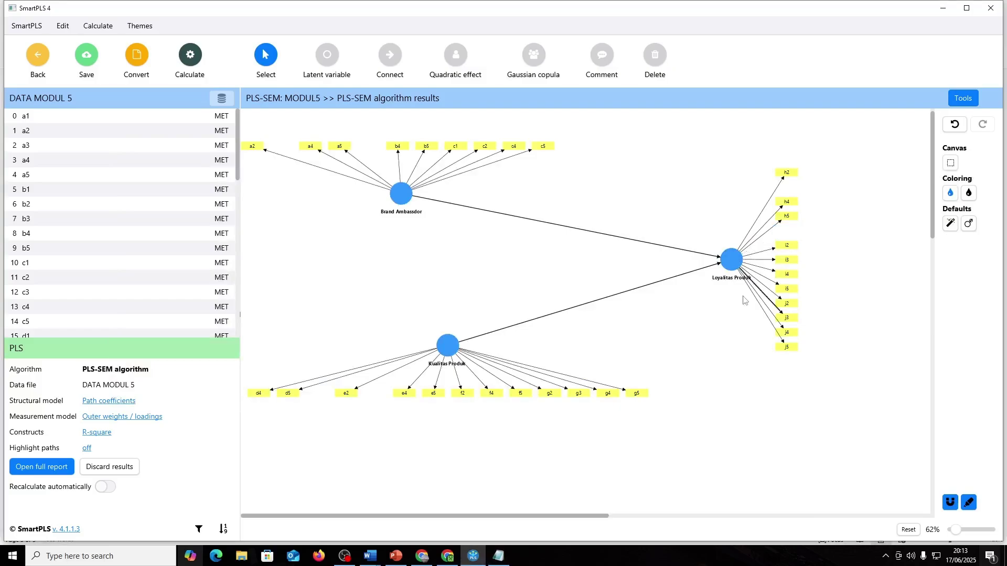
- Rerun PLS-SEM on the trimmed model and review outer loadings (lowest b4 at 0.583, R² 0.686)
{"action": "left_click", "coordinate": [190, 55]}
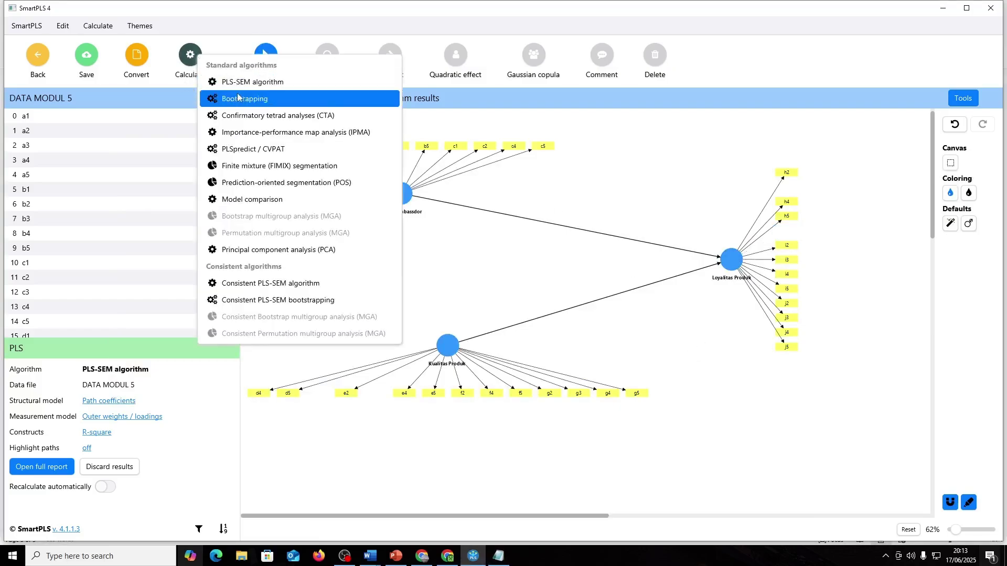
{"action": "left_click", "coordinate": [236, 81]}
{"action": "left_click", "coordinate": [574, 438]}
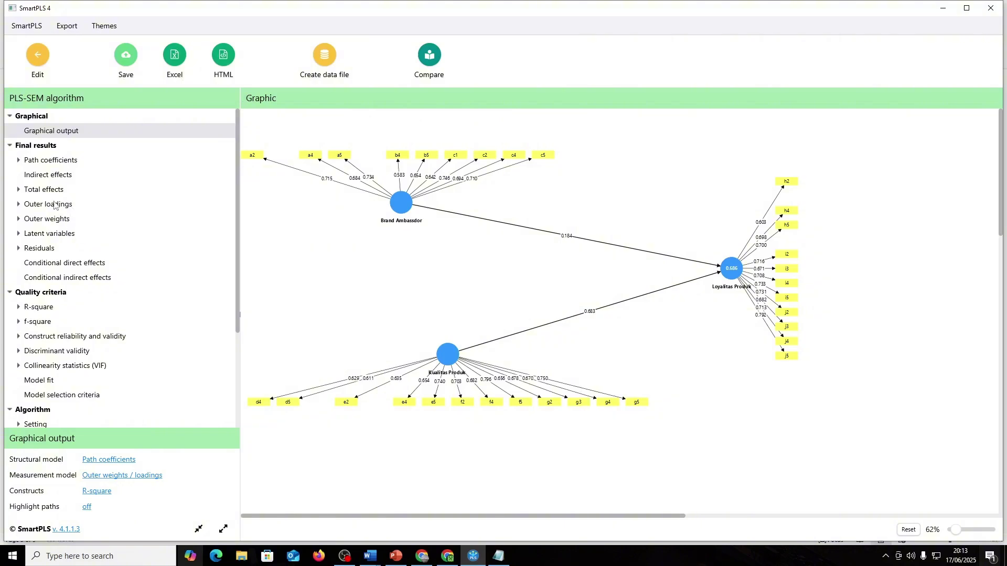
{"action": "left_click", "coordinate": [54, 204]}
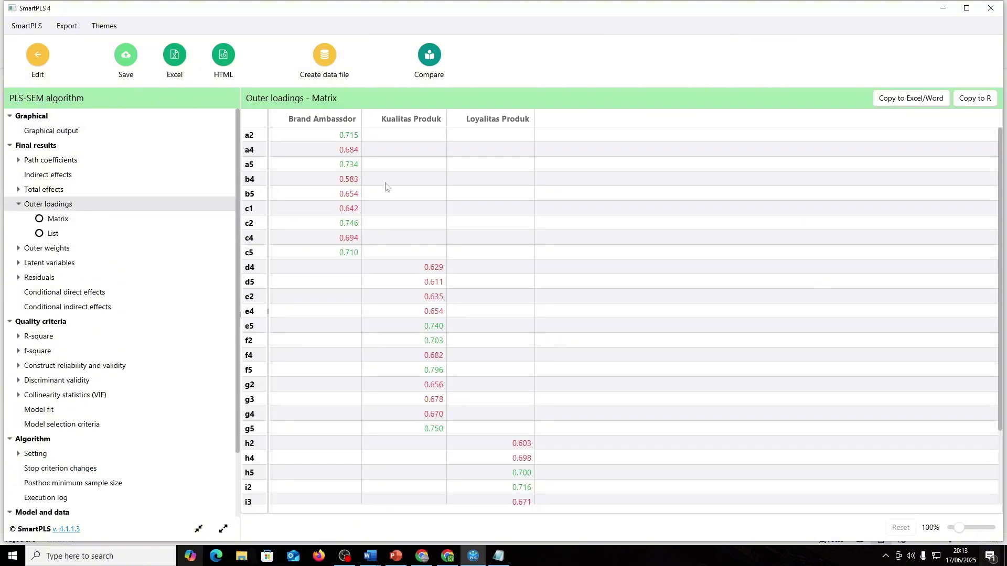
{"action": "scroll", "coordinate": [351, 254], "scroll_direction": "down", "scroll_amount": 3}
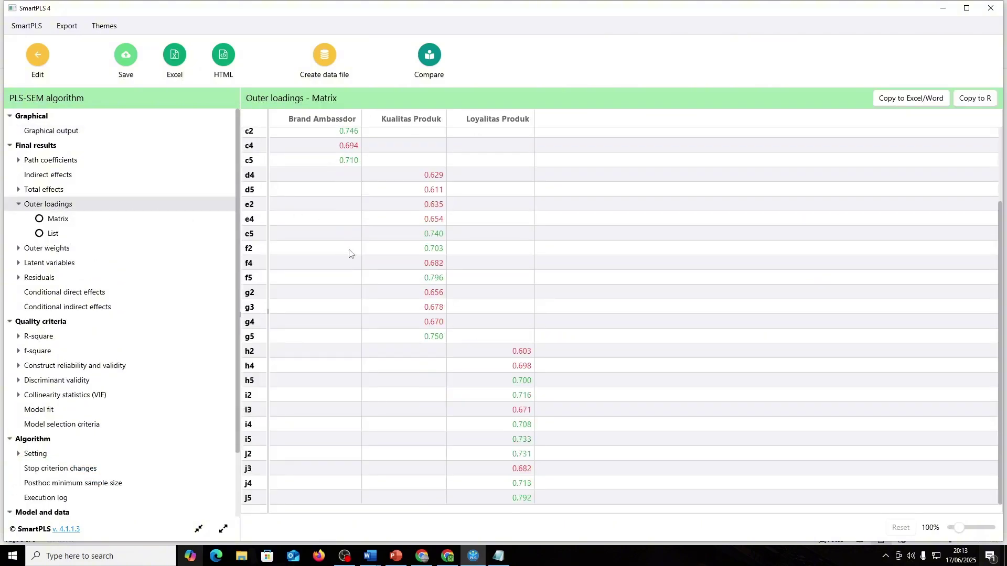
{"action": "scroll", "coordinate": [349, 252], "scroll_direction": "up", "scroll_amount": 3}
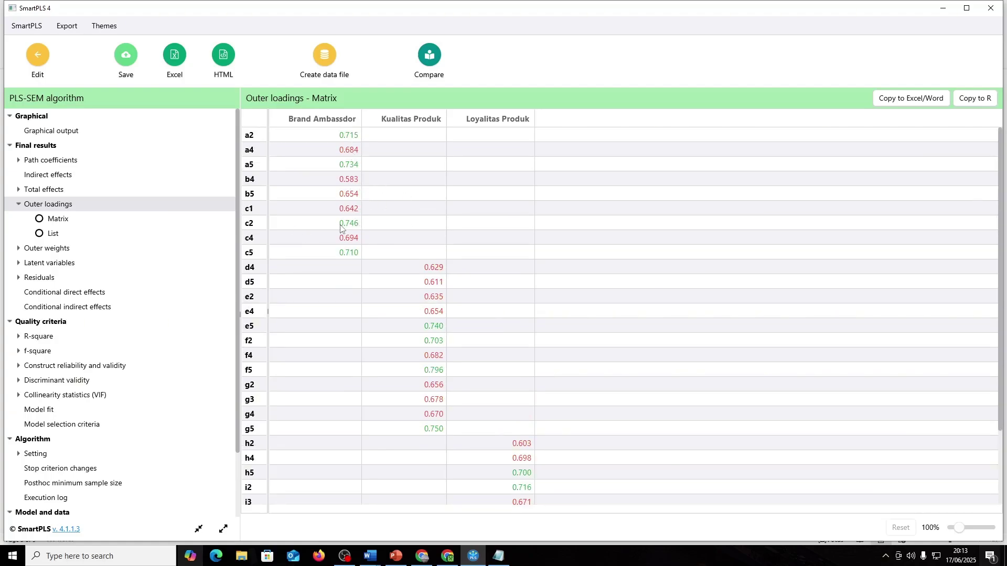
{"action": "key", "text": "alt+Tab"}
- Clear the old note entries b1,a1, e3 and i1, and write b4 on the x1 line
{"action": "left_click_drag", "start_coordinate": [438, 327], "coordinate": [362, 323]}
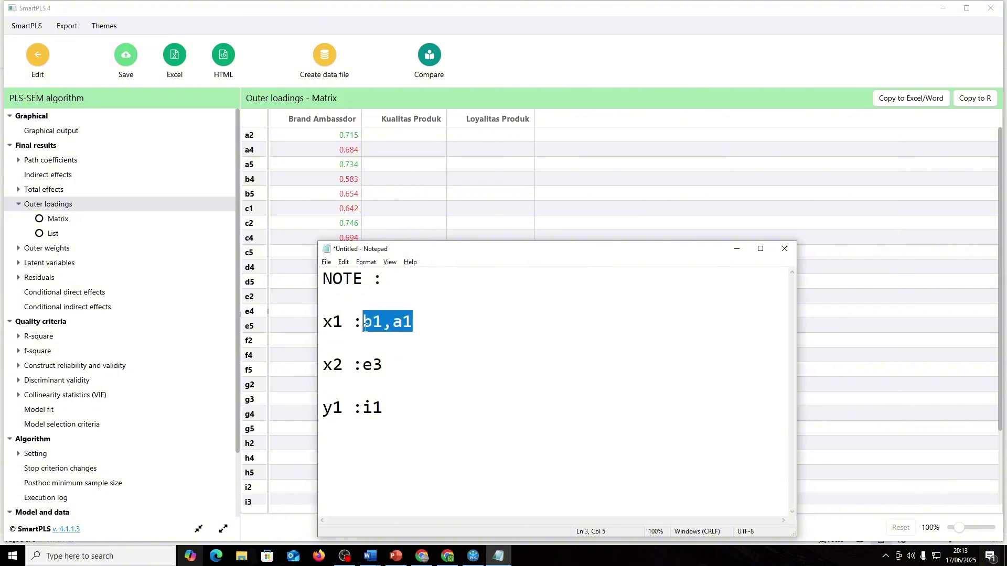
{"action": "key", "text": "BackSpace"}
{"action": "left_click_drag", "start_coordinate": [384, 365], "coordinate": [363, 365]}
{"action": "key", "text": "BackSpace"}
{"action": "left_click", "coordinate": [384, 408]}
{"action": "key", "text": "BackSpace"}
{"action": "key", "text": "BackSpace"}
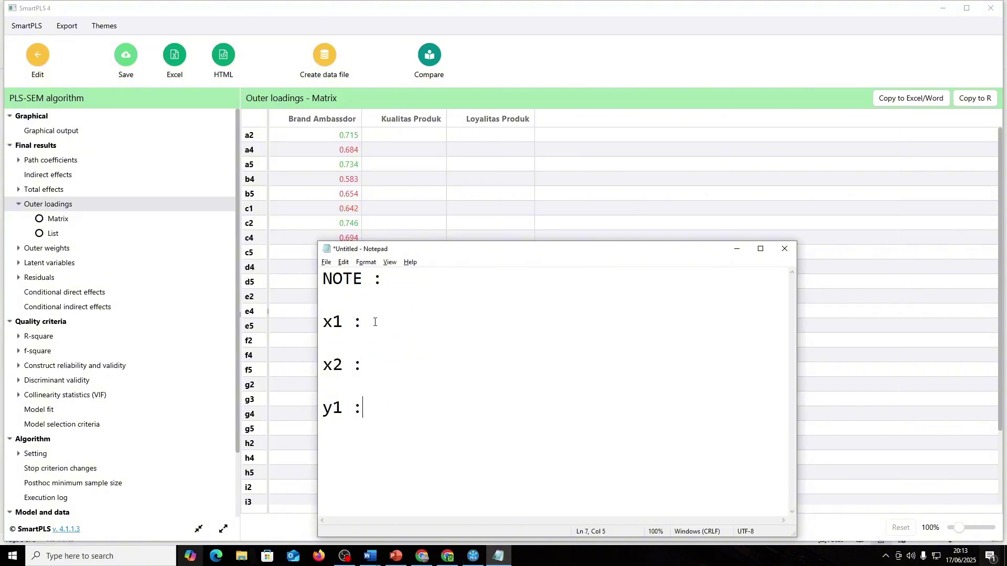
{"action": "type", "text": "b4"}
- Add d5 on the x2 line and h2 on the y1 line of the note
{"action": "left_click_drag", "start_coordinate": [404, 249], "coordinate": [626, 188]}
{"action": "left_click", "coordinate": [599, 309]}
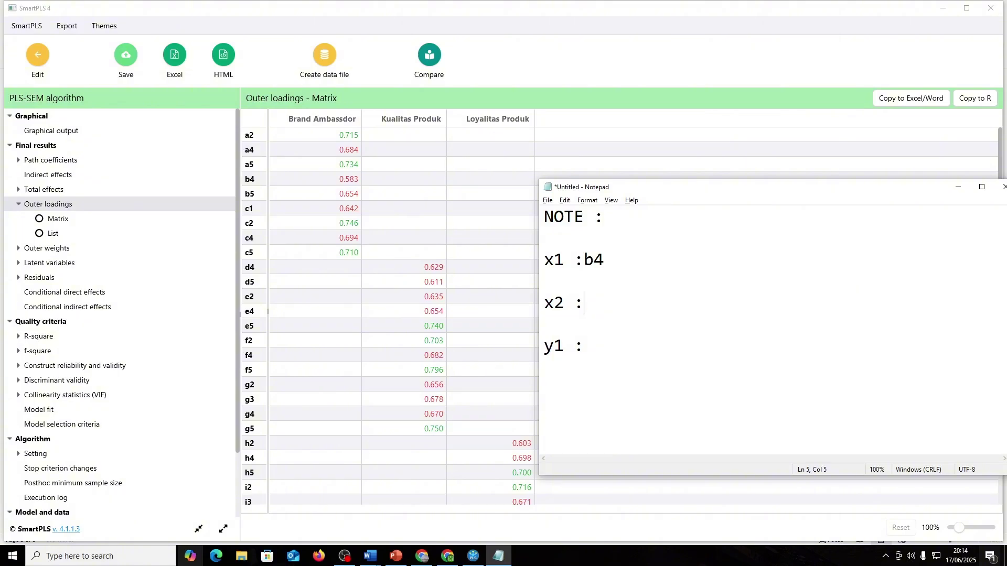
{"action": "type", "text": "d5"}
{"action": "left_click", "coordinate": [588, 357]}
{"action": "left_click_drag", "start_coordinate": [673, 190], "coordinate": [654, 49]}
{"action": "scroll", "coordinate": [622, 430], "scroll_direction": "down", "scroll_amount": 1}
{"action": "scroll", "coordinate": [622, 430], "scroll_direction": "down", "scroll_amount": 1}
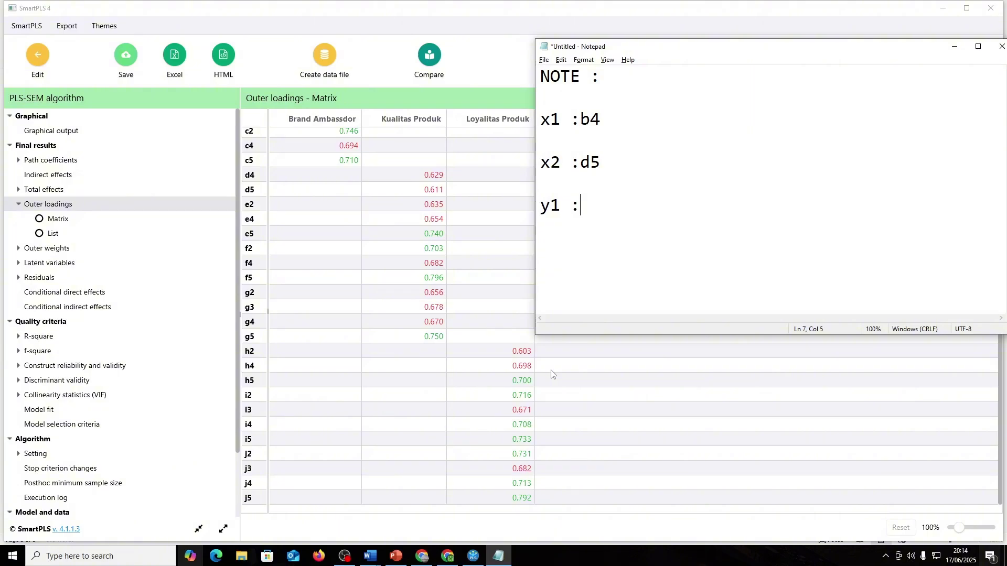
{"action": "type", "text": "j"}
{"action": "key", "text": "BackSpace"}
{"action": "type", "text": "h2"}
{"action": "left_click", "coordinate": [34, 61]}
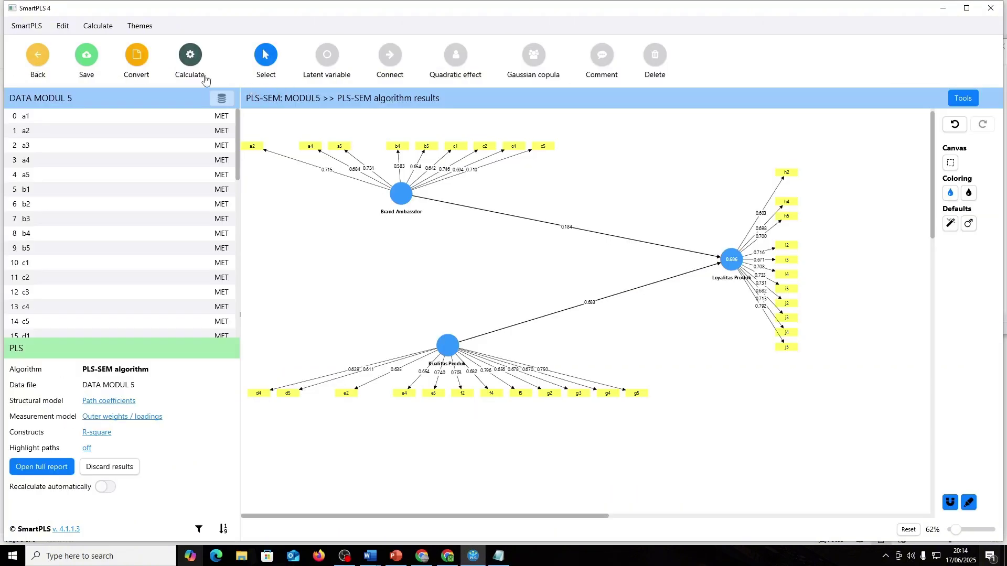
- Delete indicators b4, d5 and h2 from the path model, checking the notes for each
{"action": "key", "text": "alt+Tab"}
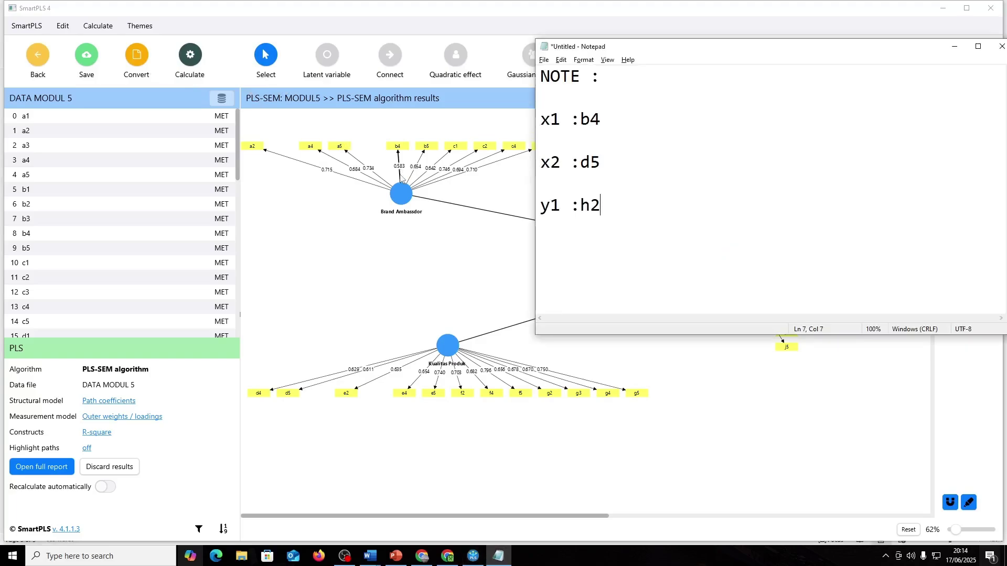
{"action": "left_click", "coordinate": [399, 149]}
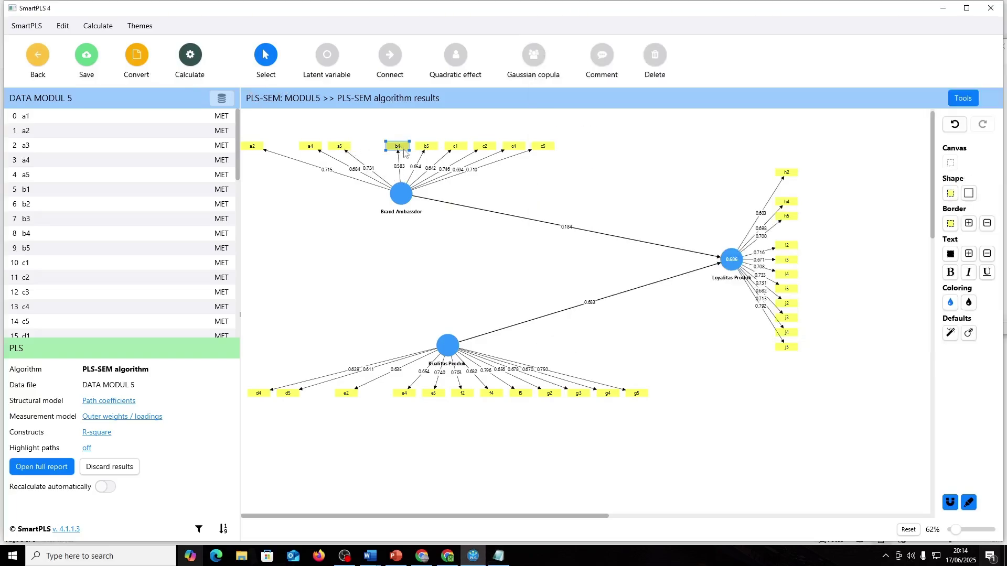
{"action": "key", "text": "Delete"}
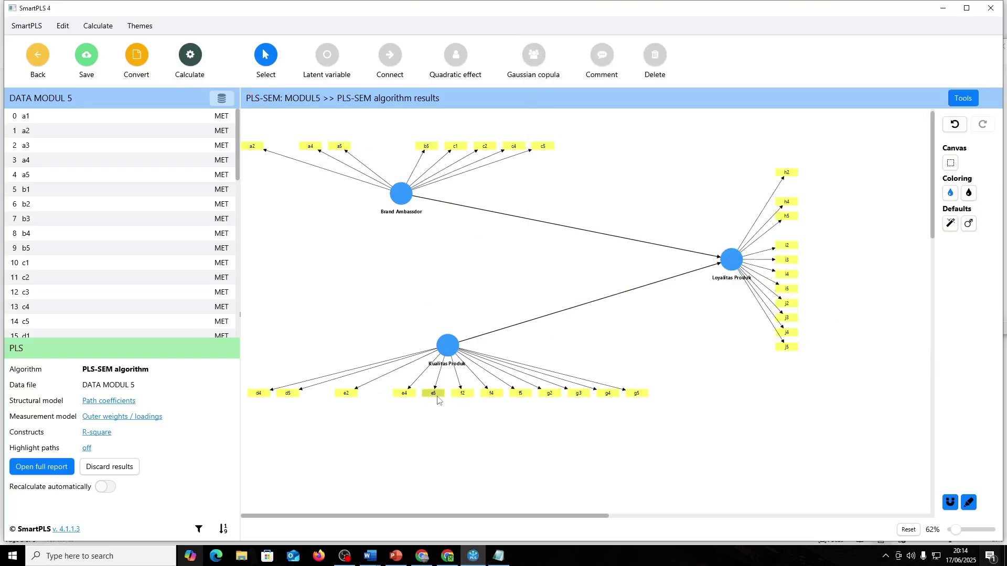
{"action": "key", "text": "alt+Tab"}
{"action": "key", "text": "alt+Tab"}
{"action": "left_click", "coordinate": [288, 394]}
{"action": "key", "text": "Delete"}
{"action": "key", "text": "alt+Tab"}
{"action": "key", "text": "alt+Tab"}
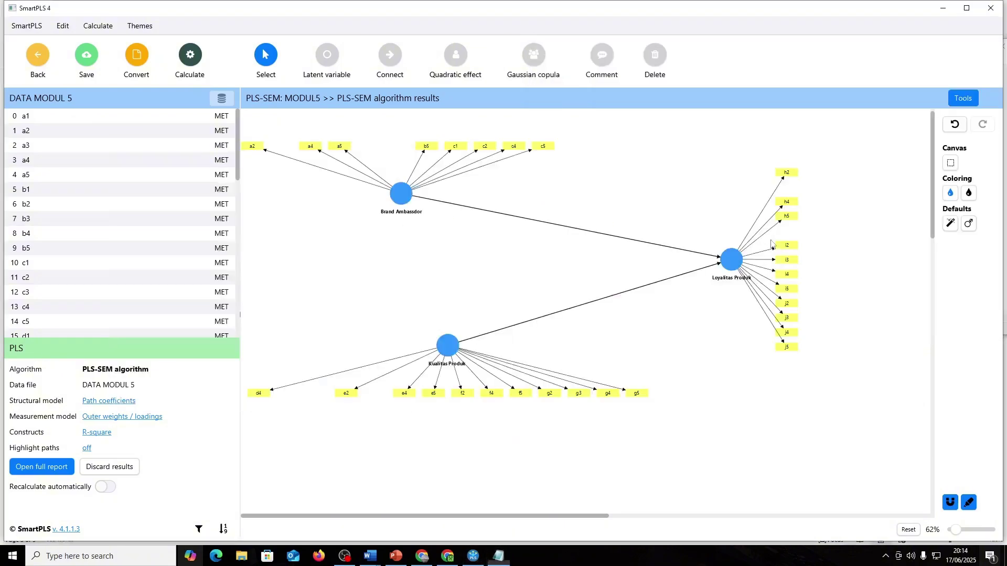
{"action": "left_click", "coordinate": [789, 176]}
{"action": "key", "text": "Delete"}
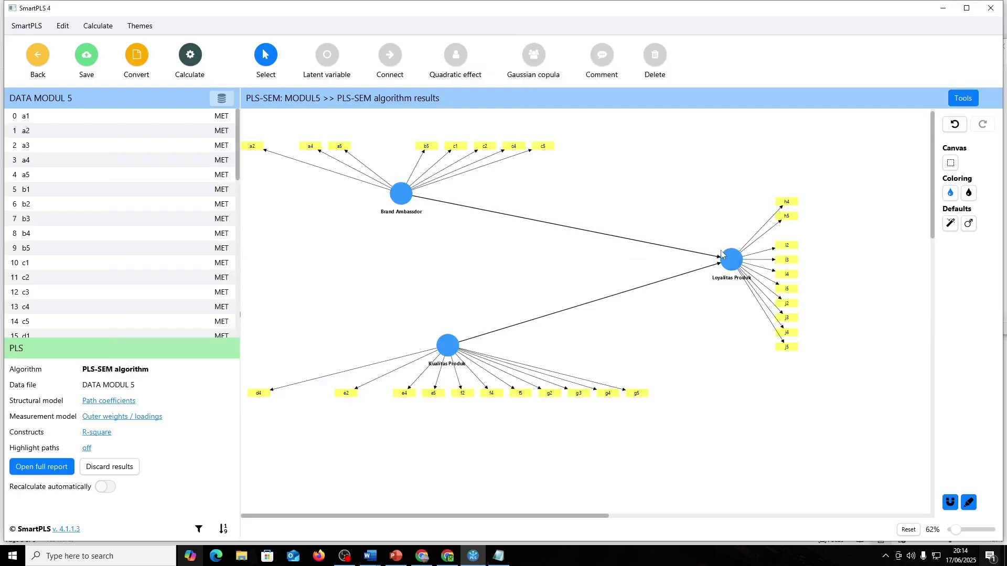
- Evenly re-space the indicators of Loyalitas Produk, Brand Ambassador and Kualitas Produk
{"action": "left_click", "coordinate": [724, 254]}
{"action": "left_click", "coordinate": [987, 172]}
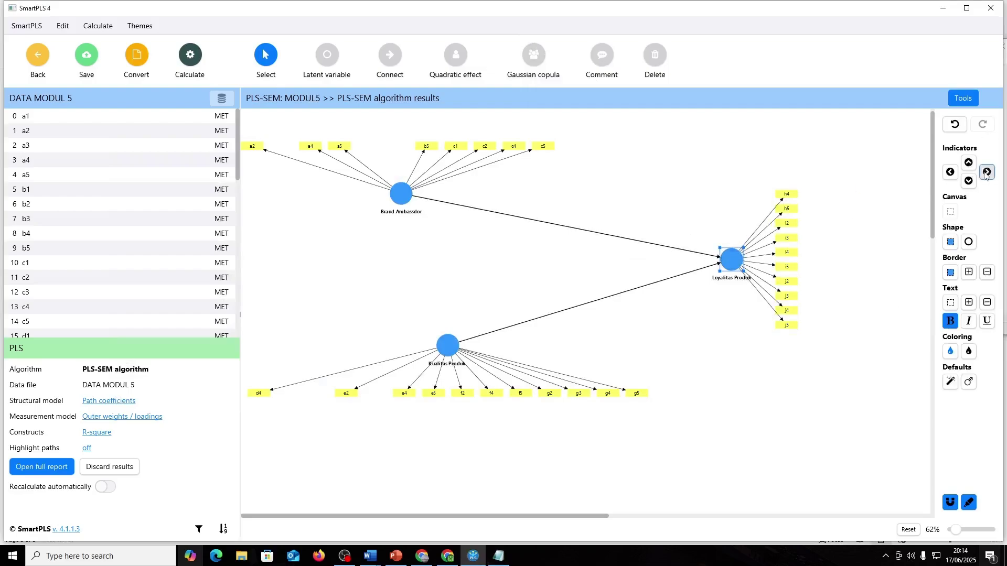
{"action": "left_click", "coordinate": [409, 199]}
{"action": "left_click", "coordinate": [968, 162]}
{"action": "left_click", "coordinate": [457, 342]}
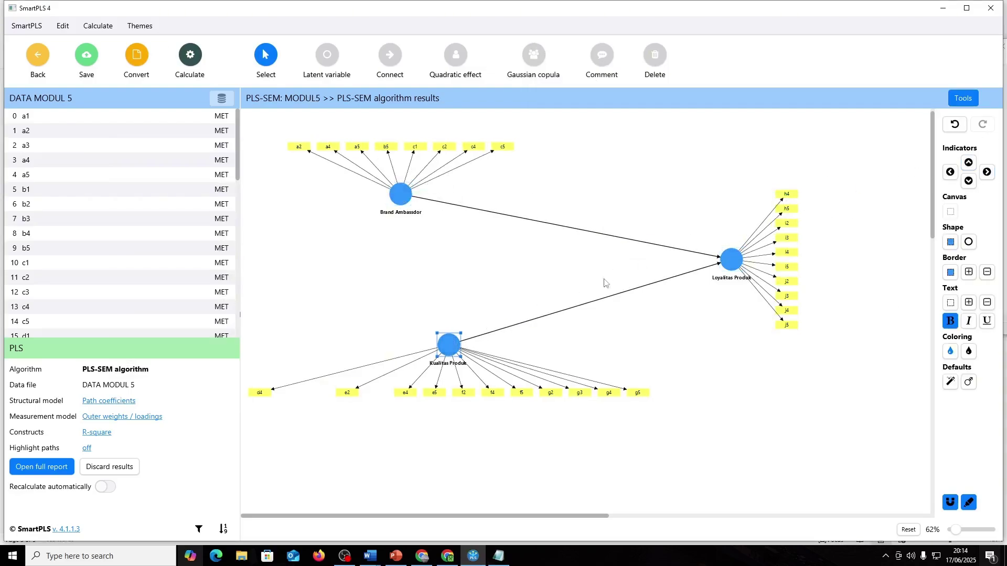
{"action": "left_click", "coordinate": [969, 180]}
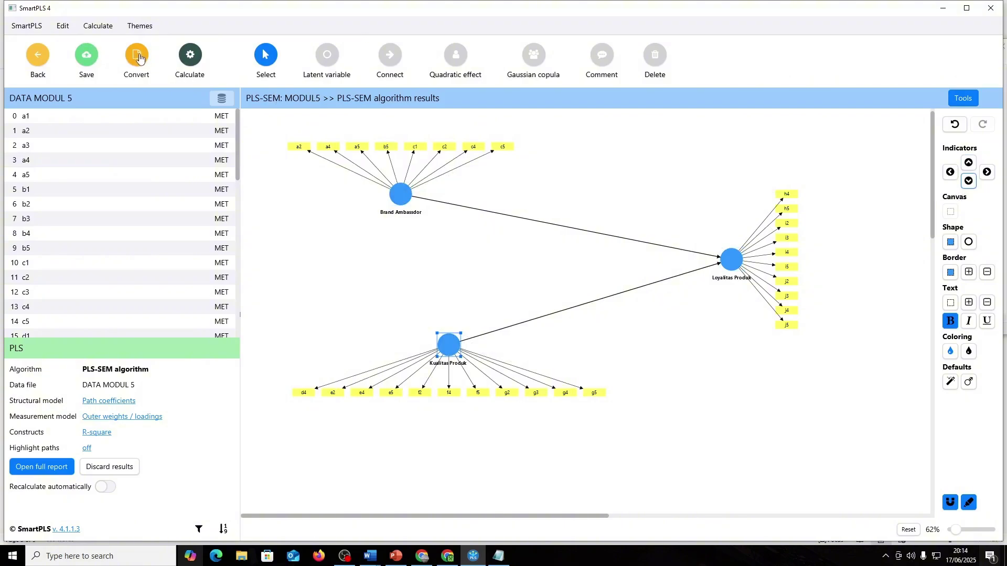
{"action": "left_click", "coordinate": [185, 59]}
- Run the PLS-SEM algorithm and review the outer loadings matrix
{"action": "left_click", "coordinate": [213, 80]}
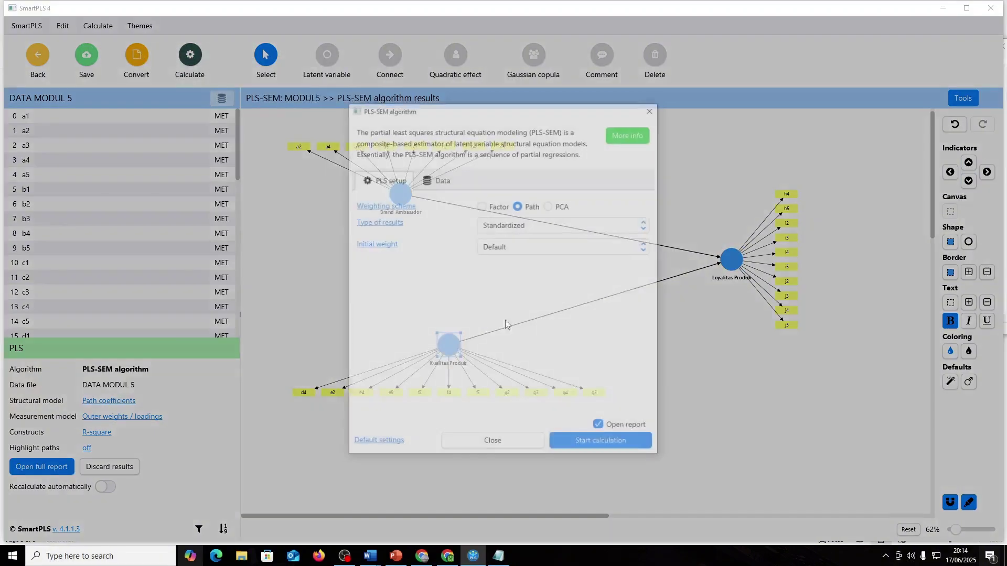
{"action": "left_click", "coordinate": [628, 444]}
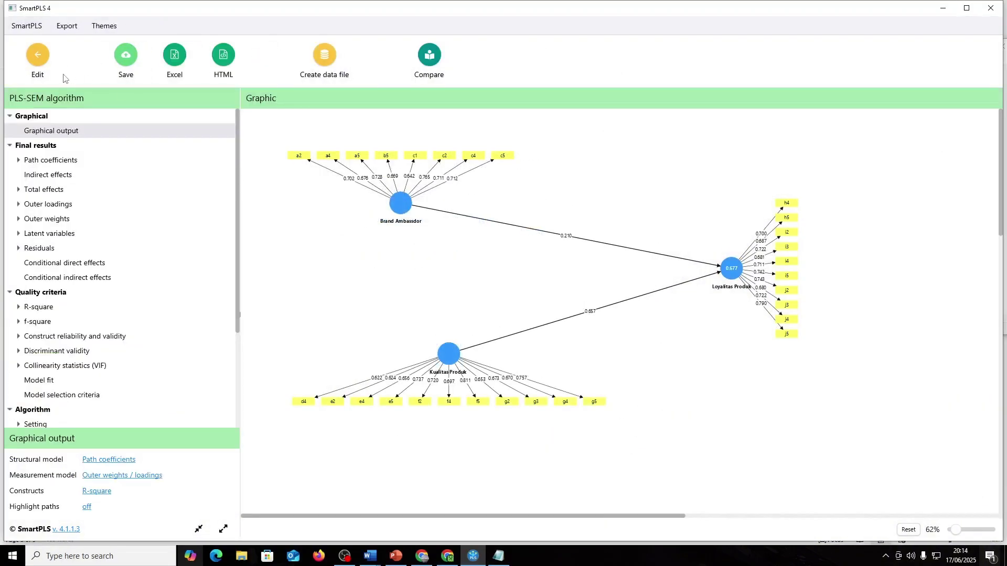
{"action": "left_click", "coordinate": [44, 207]}
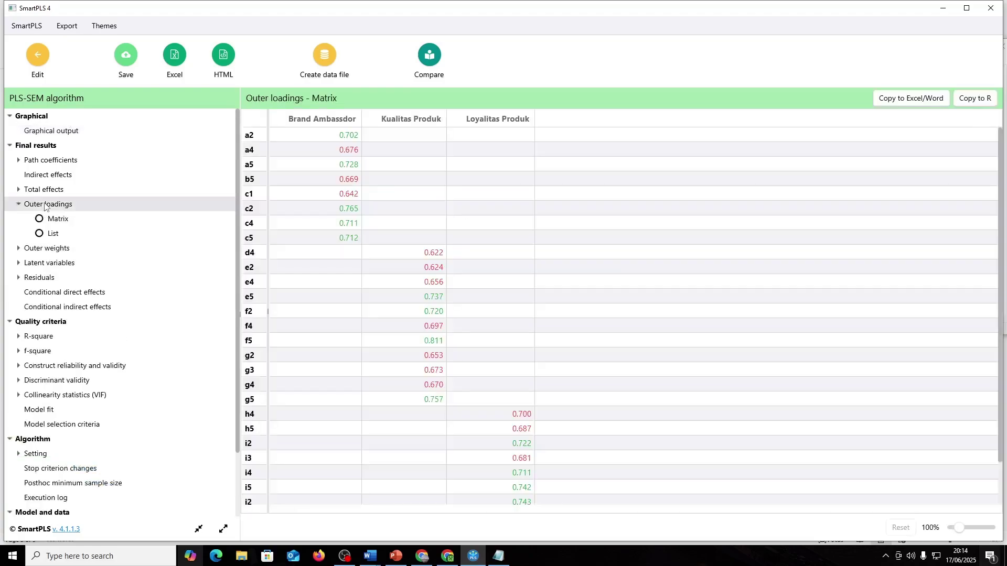
{"action": "scroll", "coordinate": [535, 252], "scroll_direction": "down", "scroll_amount": 2}
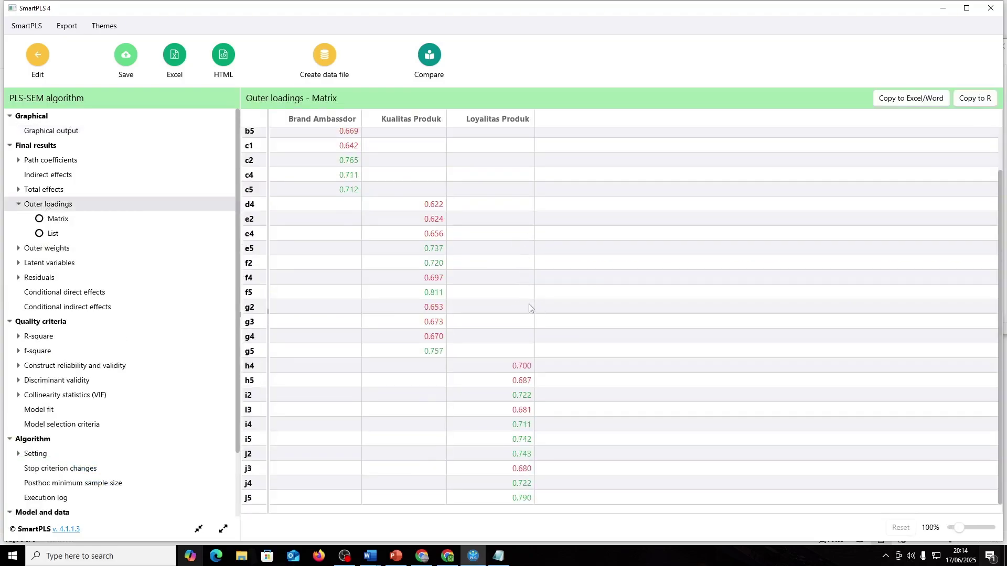
{"action": "scroll", "coordinate": [529, 308], "scroll_direction": "up", "scroll_amount": 3}
- Clear the old b4, d5 and h2 entries from the notes
{"action": "key", "text": "alt+Tab"}
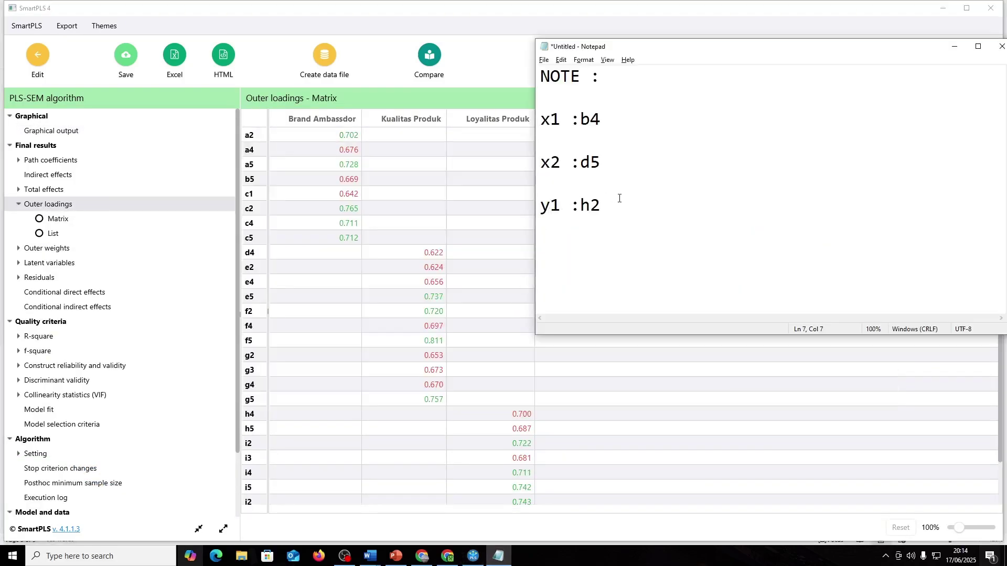
{"action": "left_click_drag", "start_coordinate": [620, 198], "coordinate": [584, 205]}
{"action": "left_click_drag", "start_coordinate": [569, 119], "coordinate": [606, 119]}
{"action": "key", "text": "BackSpace"}
{"action": "left_click", "coordinate": [605, 161]}
{"action": "left_click", "coordinate": [572, 108]}
{"action": "left_click", "coordinate": [618, 157]}
{"action": "key", "text": "BackSpace"}
{"action": "key", "text": "BackSpace"}
{"action": "left_click", "coordinate": [608, 213]}
{"action": "key", "text": "BackSpace"}
{"action": "key", "text": "BackSpace"}
- Note c1, d4 and i3 as the next indicators to drop and return to the model
{"action": "type", "text": "c1"}
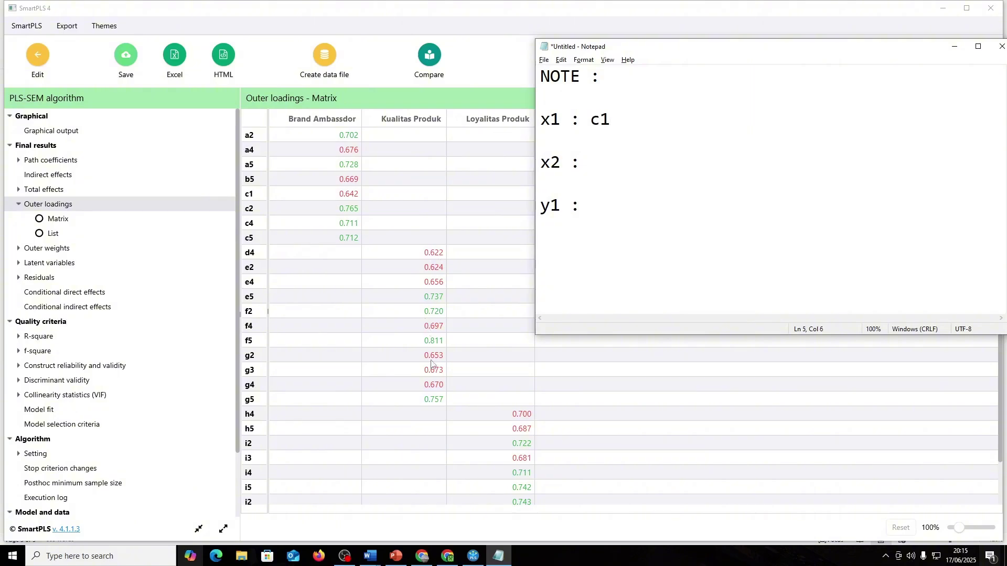
{"action": "type", "text": "d4"}
{"action": "scroll", "coordinate": [543, 443], "scroll_direction": "down", "scroll_amount": 2}
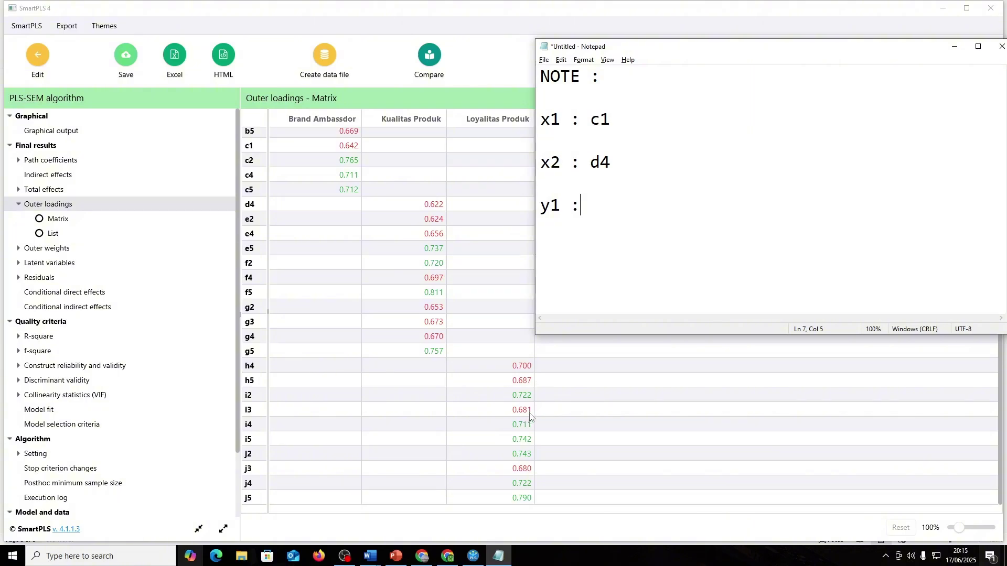
{"action": "type", "text": "i3"}
{"action": "left_click", "coordinate": [47, 56]}
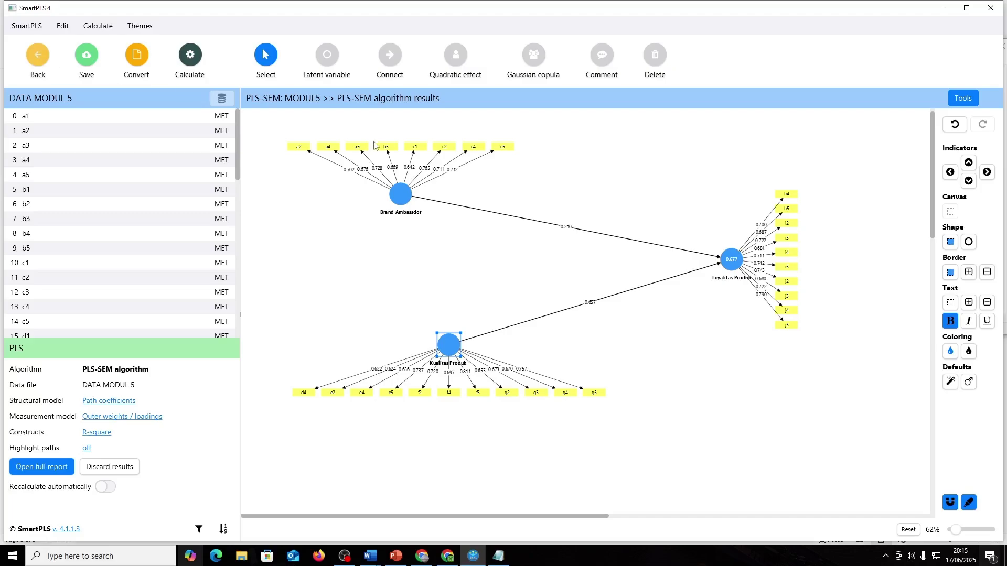
- Delete indicator c1 from the path model
{"action": "key", "text": "alt+Tab"}
{"action": "left_click", "coordinate": [424, 147]}
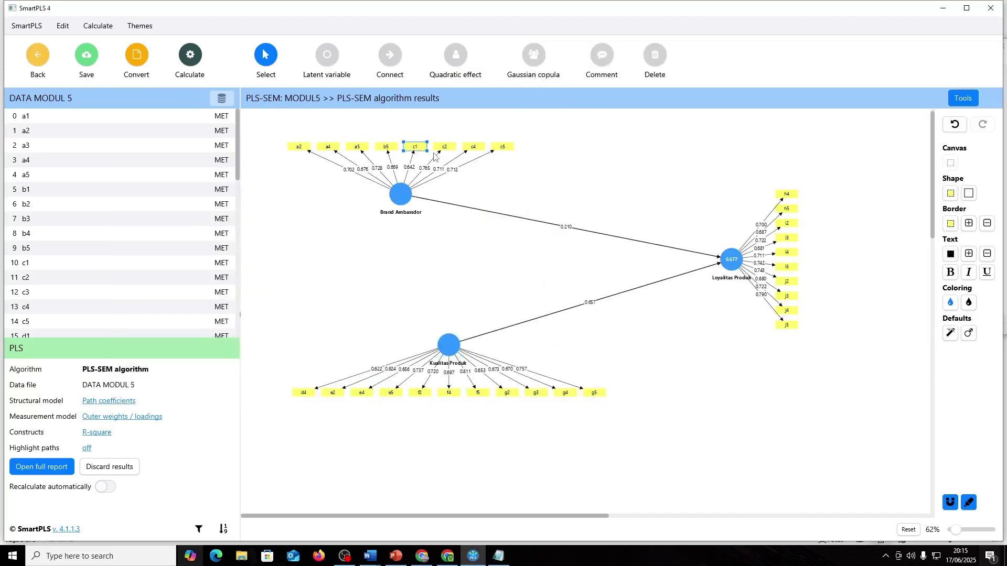
{"action": "key", "text": "Delete"}
{"action": "key", "text": "alt+Tab"}
{"action": "key", "text": "alt+Tab"}
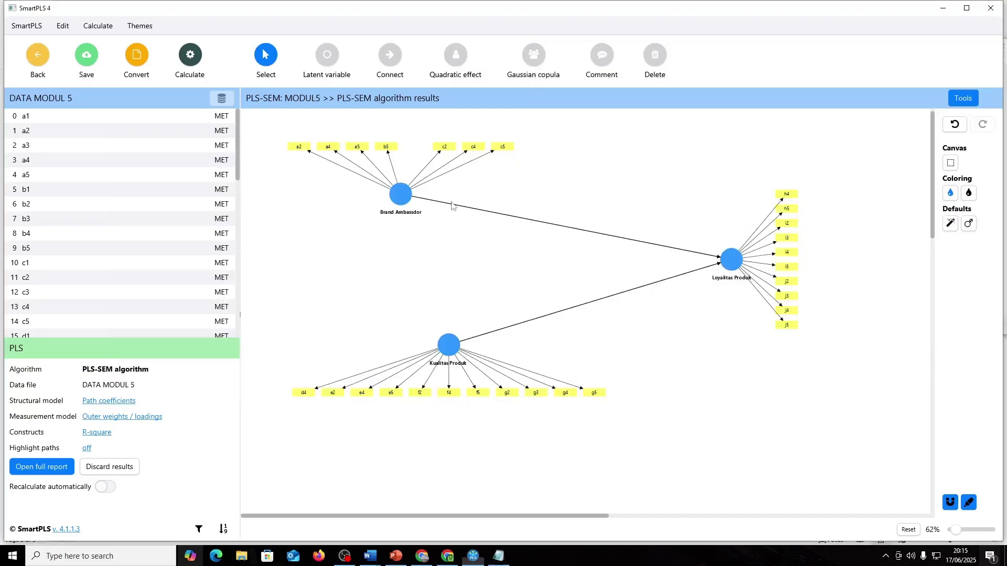
{"action": "left_click", "coordinate": [352, 394]}
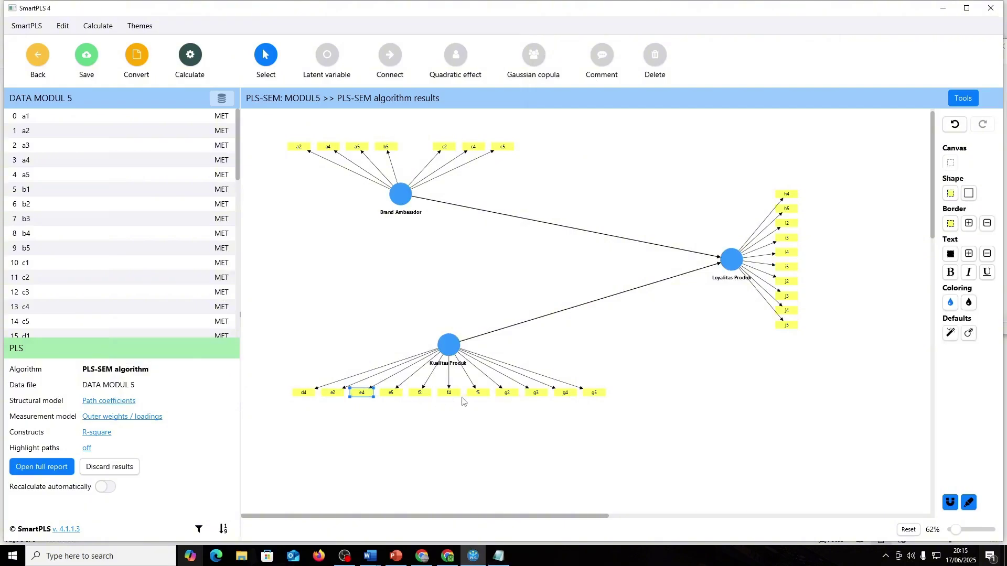
{"action": "left_click", "coordinate": [369, 403]}
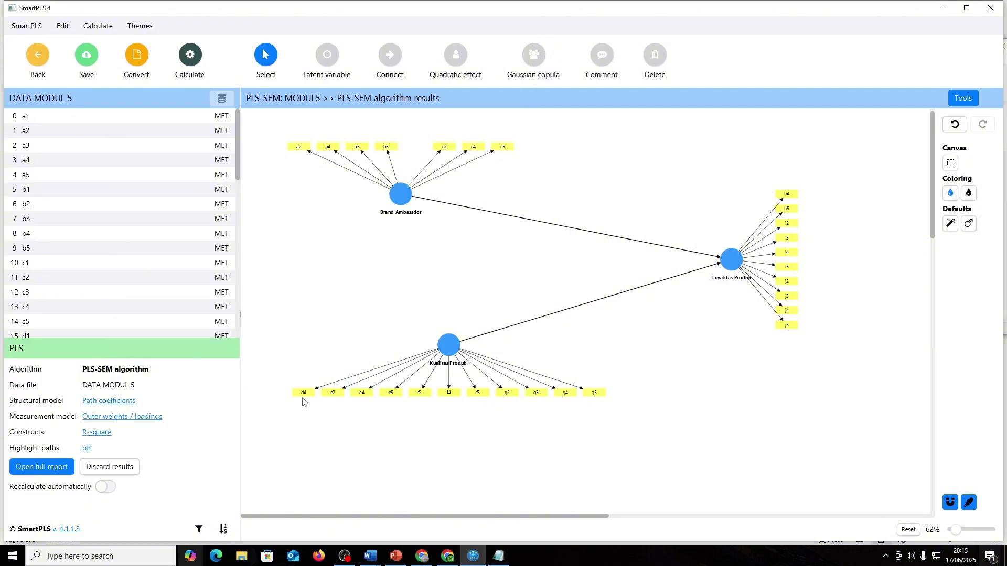
- Remove the stray 'Alpha' latent variable accidentally created on the canvas
{"action": "double_click", "coordinate": [303, 400]}
{"action": "key", "text": "Escape"}
{"action": "type", "text": "Alpha"}
{"action": "key", "text": "Return"}
{"action": "left_click", "coordinate": [306, 388]}
{"action": "key", "text": "Delete"}
- Delete indicators i3 and d4, then choose the PLS-SEM algorithm
{"action": "key", "text": "Delete"}
{"action": "key", "text": "alt+Tab"}
{"action": "key", "text": "alt+Tab"}
{"action": "left_click", "coordinate": [787, 238]}
{"action": "key", "text": "Delete"}
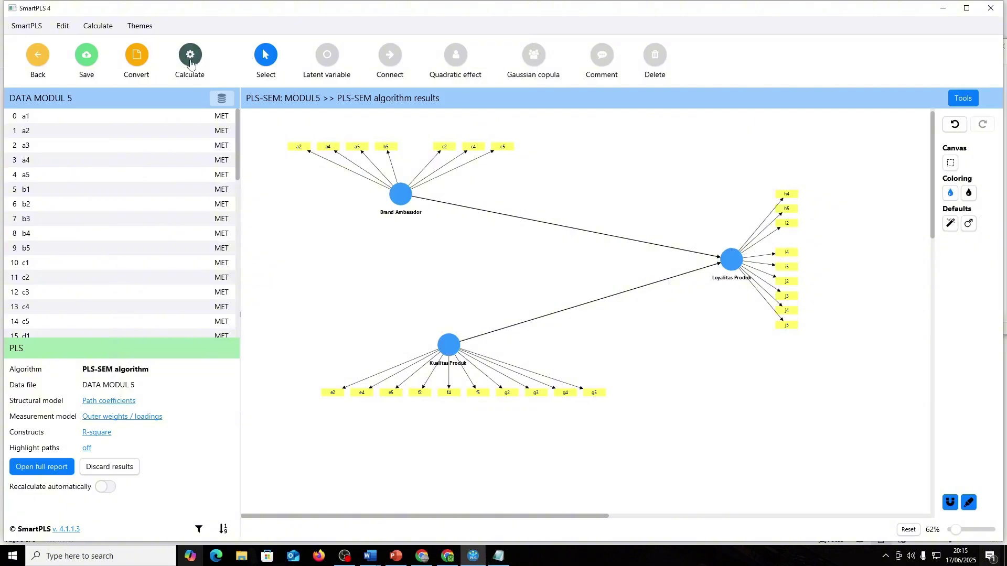
{"action": "left_click", "coordinate": [190, 59]}
{"action": "left_click", "coordinate": [220, 83]}
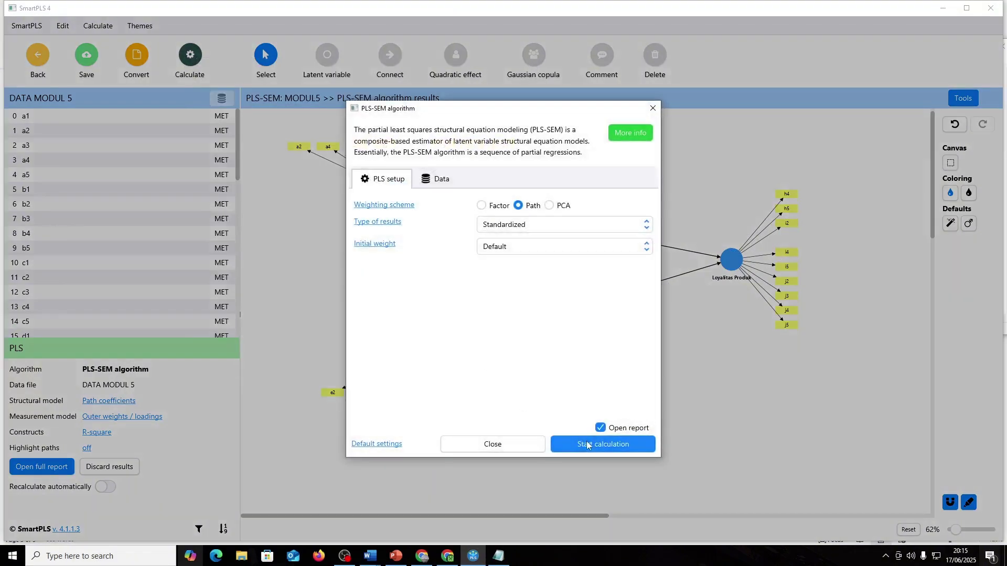
- Run the PLS-SEM calculation and view the outer loadings matrix
{"action": "left_click", "coordinate": [586, 445]}
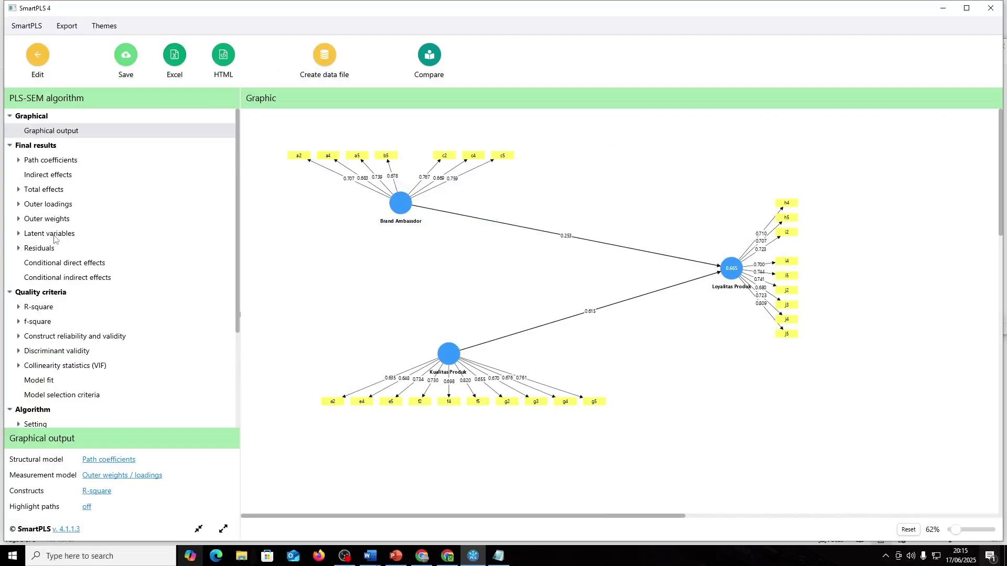
{"action": "left_click", "coordinate": [43, 205]}
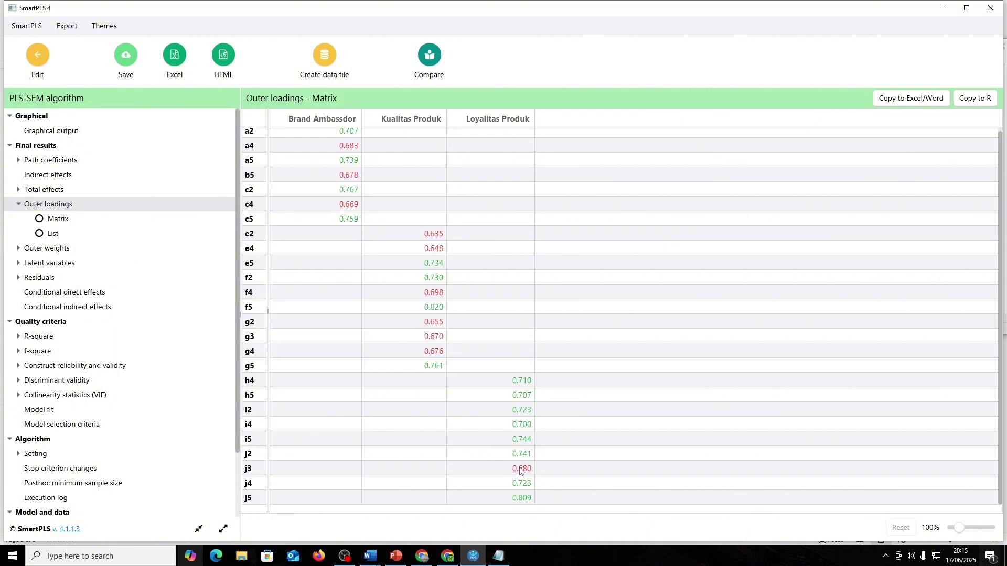
{"action": "key", "text": "alt+Tab"}
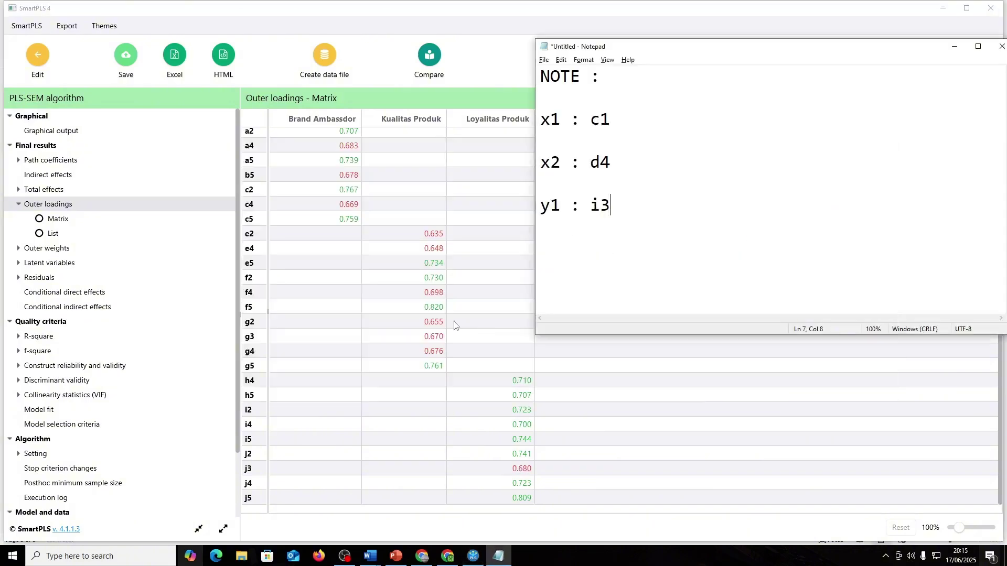
- Update the notes to x1: c4, x2: e2, y1: j3 and return to the model editor
{"action": "key", "text": "BackSpace"}
{"action": "key", "text": "BackSpace"}
{"action": "type", "text": "j3"}
{"action": "key", "text": "BackSpace"}
{"action": "key", "text": "BackSpace"}
{"action": "type", "text": "e2"}
{"action": "key", "text": "BackSpace"}
{"action": "key", "text": "BackSpace"}
{"action": "type", "text": "c4"}
{"action": "left_click", "coordinate": [38, 54]}
{"action": "key", "text": "alt+Tab"}
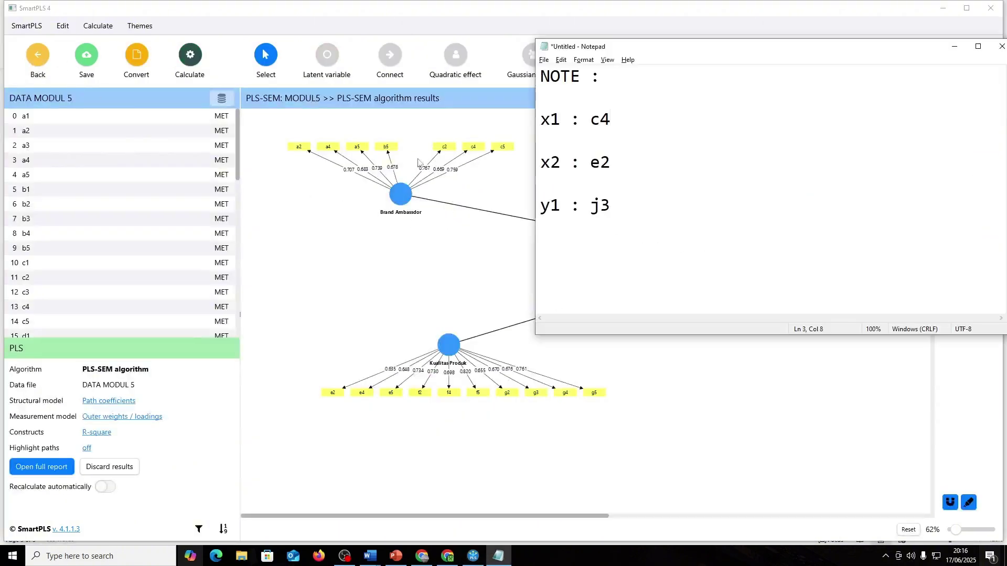
- Delete indicators c4, j3 and e2 from the path model, checking the notes between each
{"action": "left_click", "coordinate": [451, 158]}
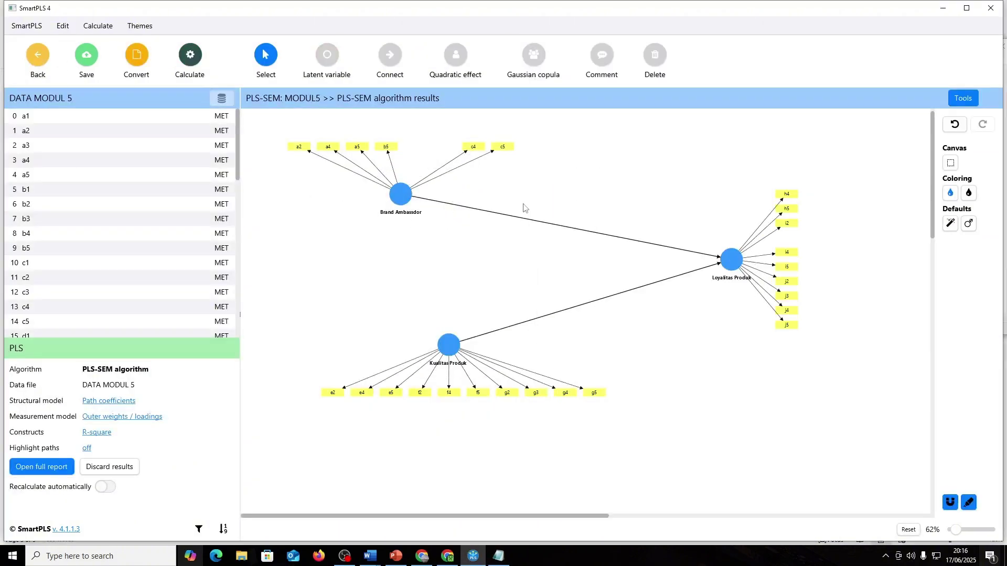
{"action": "key", "text": "alt+Tab"}
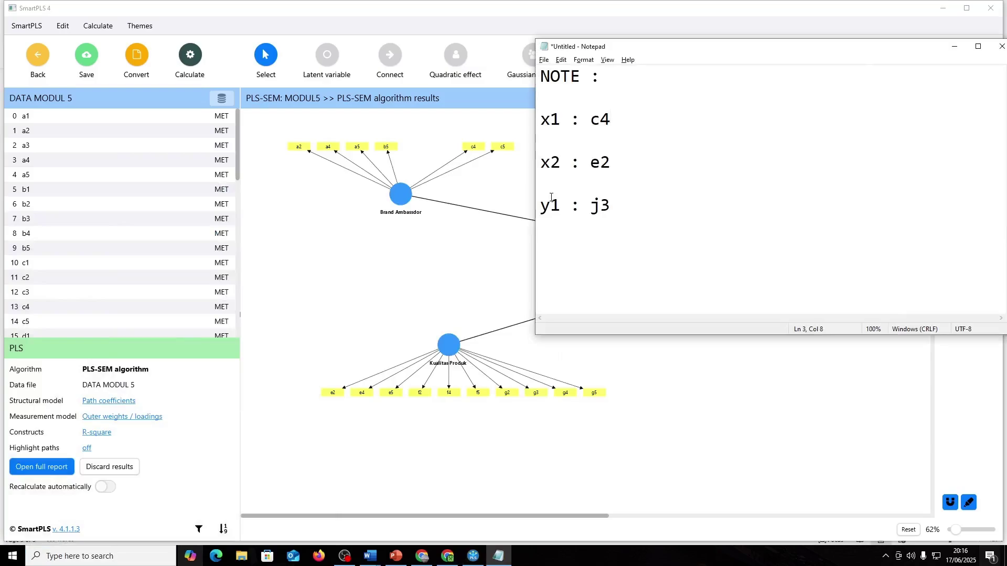
{"action": "key", "text": "alt+Tab"}
{"action": "left_click", "coordinate": [474, 147]}
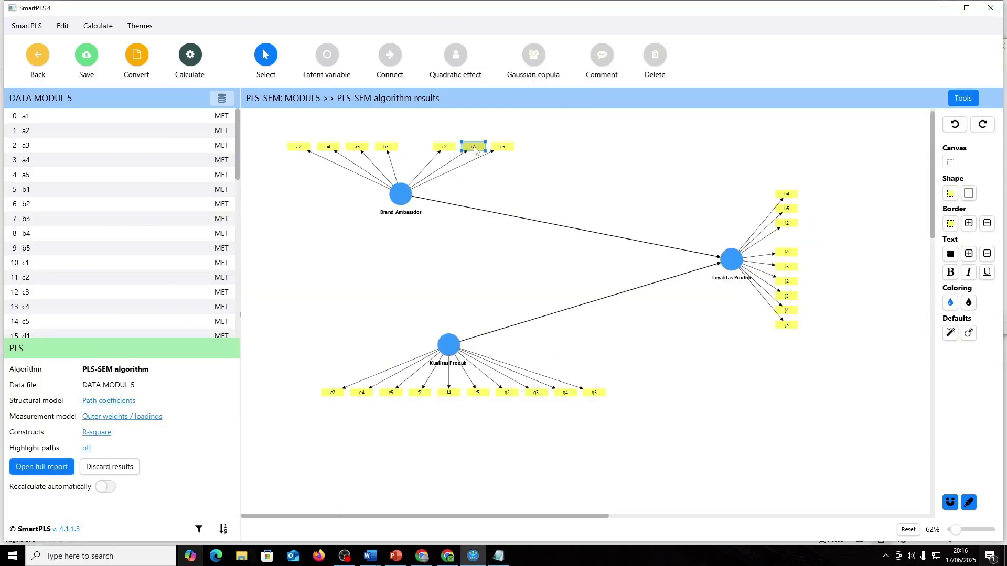
{"action": "key", "text": "Delete"}
{"action": "key", "text": "alt+Tab"}
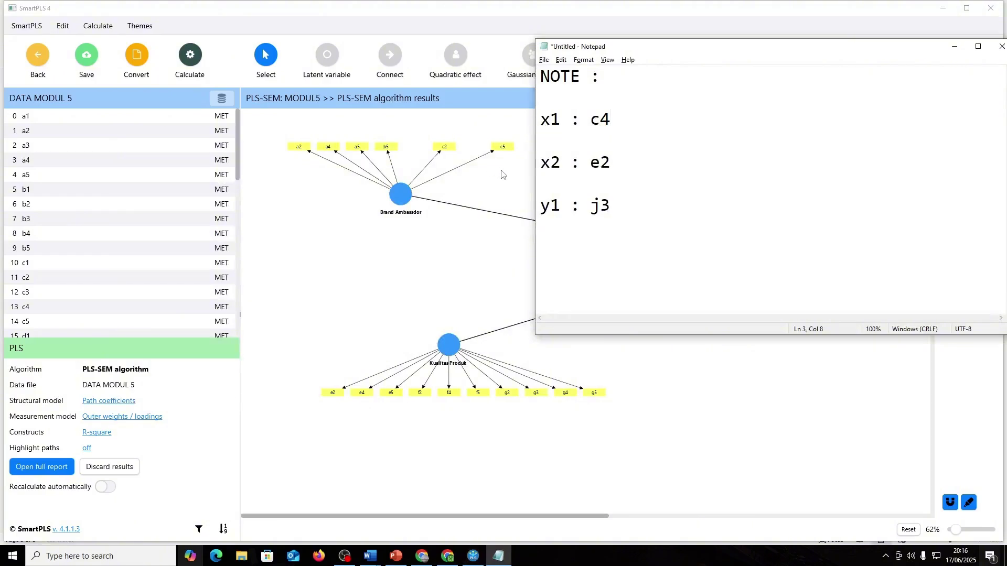
{"action": "key", "text": "alt+Tab"}
{"action": "key", "text": "alt+Tab"}
{"action": "key", "text": "alt+Tab"}
{"action": "left_click", "coordinate": [786, 296]}
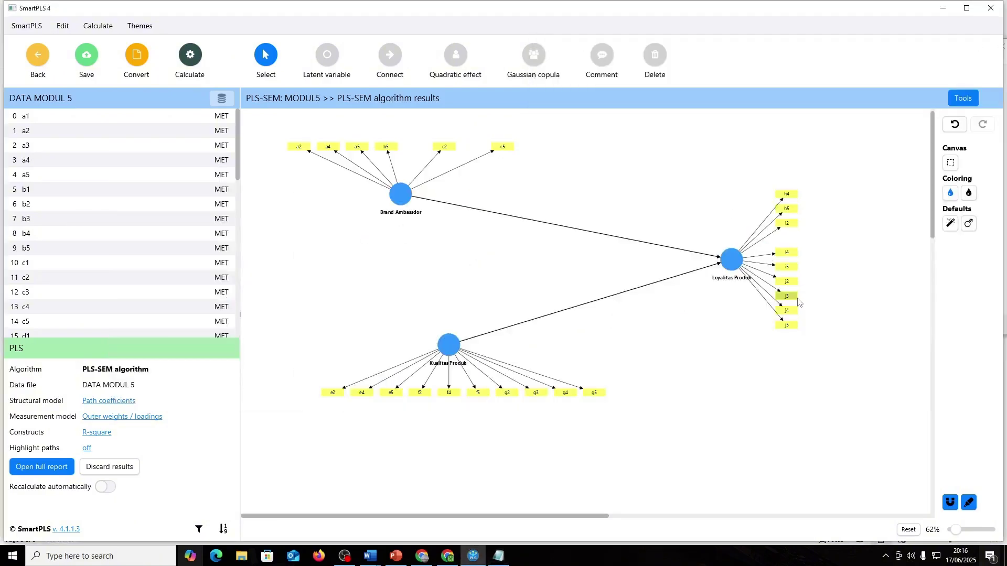
{"action": "key", "text": "Delete"}
{"action": "key", "text": "alt+Tab"}
{"action": "key", "text": "alt+Tab"}
{"action": "key", "text": "alt+Tab"}
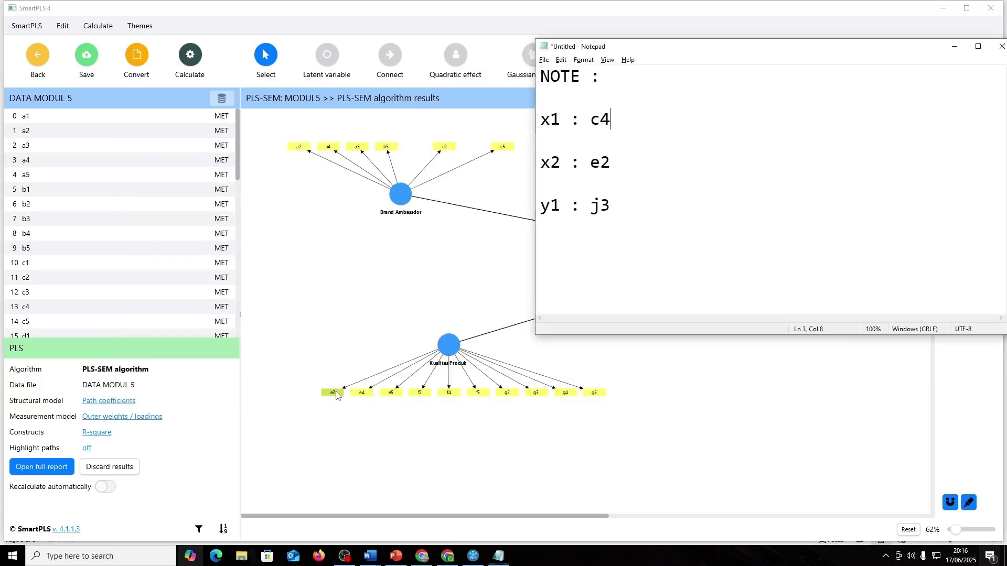
{"action": "left_click", "coordinate": [336, 395]}
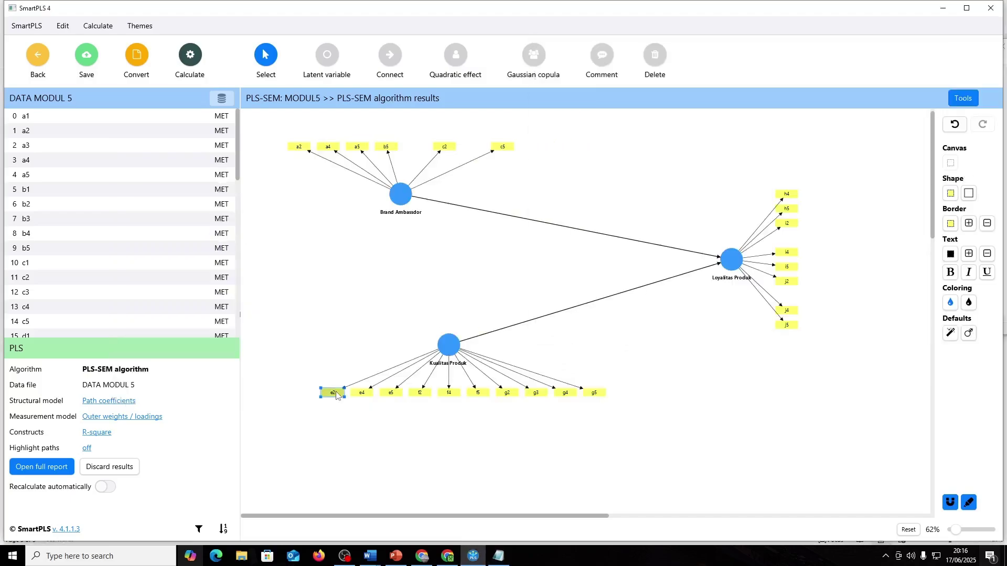
{"action": "key", "text": "Delete"}
{"action": "left_click", "coordinate": [189, 55]}
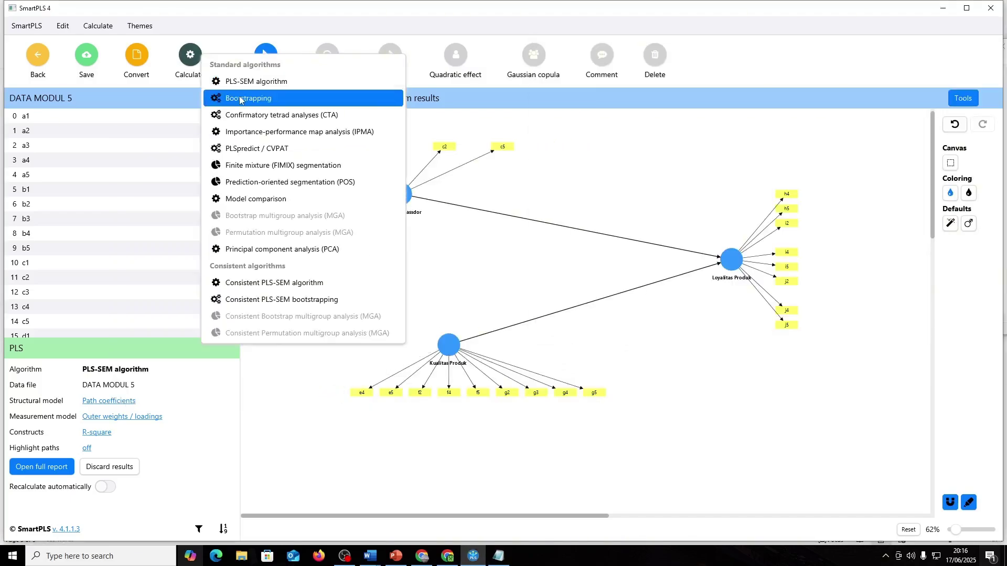
- Run the PLS-SEM algorithm and inspect the outer loadings matrix
{"action": "left_click", "coordinate": [246, 81]}
{"action": "left_click", "coordinate": [572, 441]}
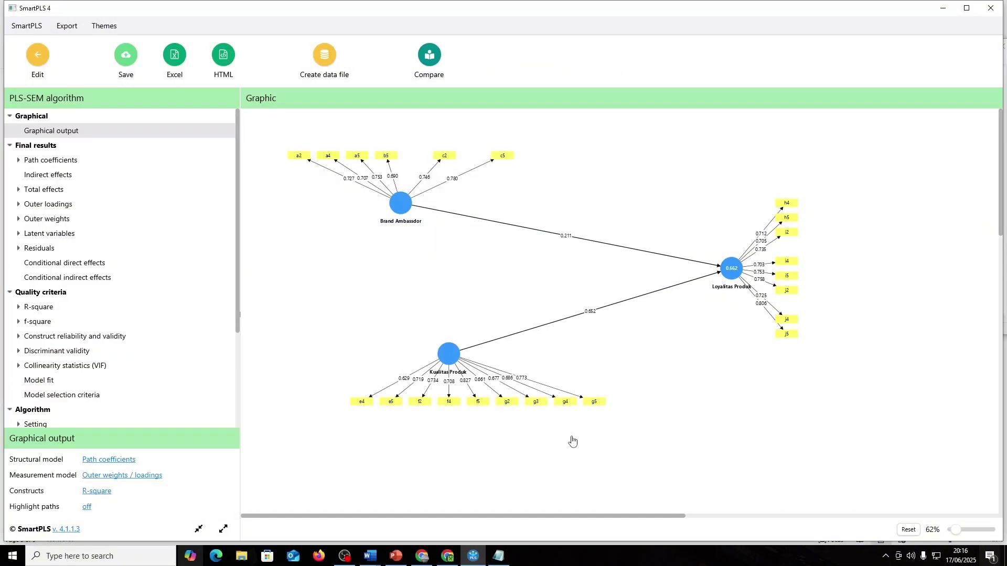
{"action": "key", "text": "alt+Tab"}
{"action": "left_click", "coordinate": [529, 327]}
{"action": "left_click", "coordinate": [47, 204]}
{"action": "key", "text": "alt+Tab"}
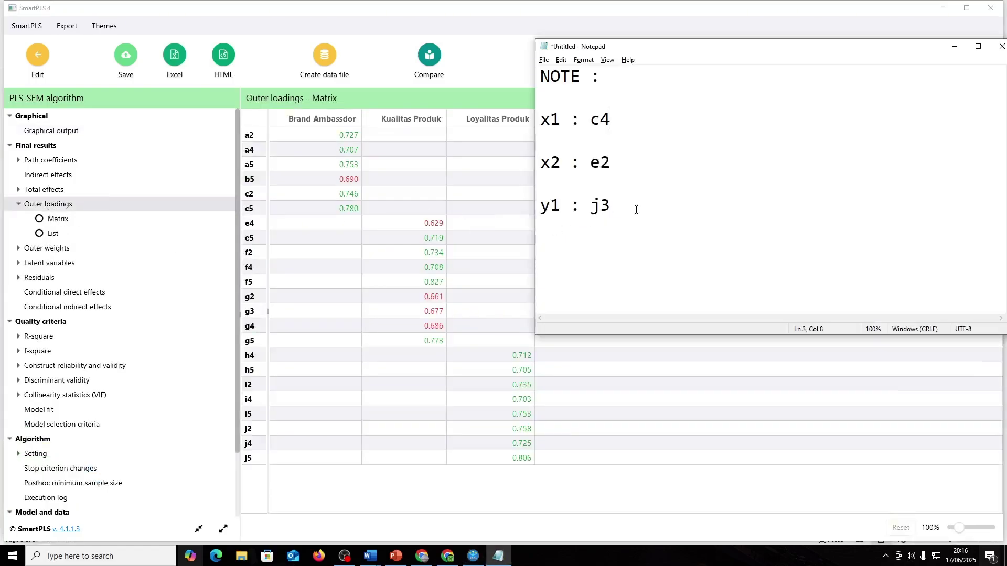
{"action": "left_click", "coordinate": [549, 379]}
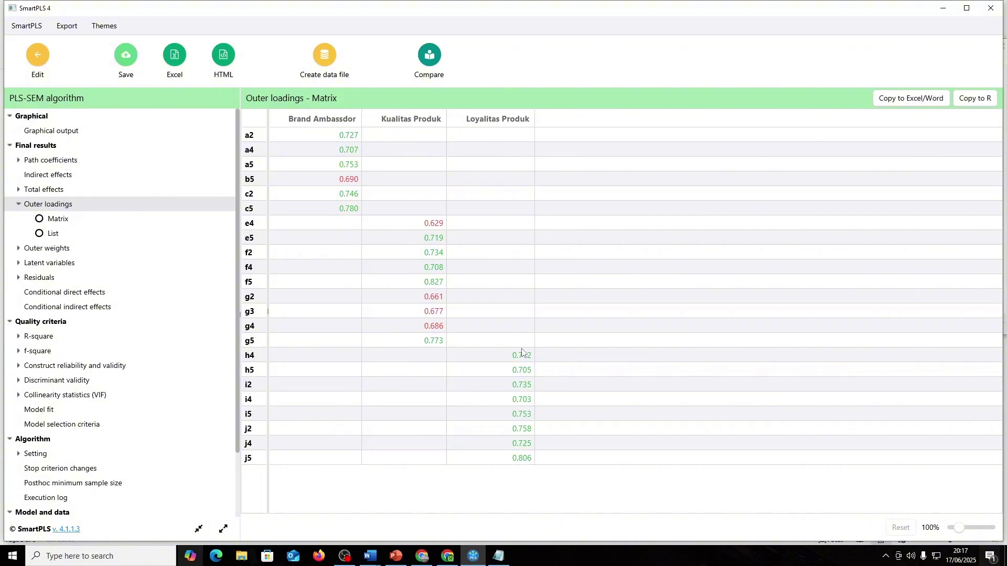
- Change the notes to x1: b5, x2: e4, remove the y1 line, and return to editing
{"action": "key", "text": "alt+Tab"}
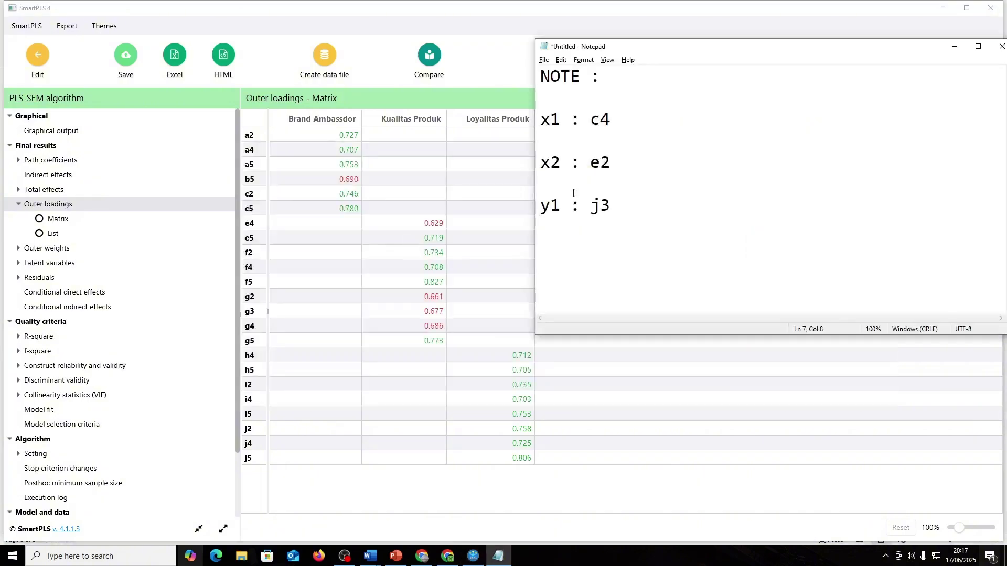
{"action": "left_click_drag", "start_coordinate": [612, 119], "coordinate": [589, 120]}
{"action": "type", "text": "b5"}
{"action": "key", "text": "BackSpace"}
{"action": "key", "text": "BackSpace"}
{"action": "type", "text": "e4"}
{"action": "left_click_drag", "start_coordinate": [624, 205], "coordinate": [186, 220]}
{"action": "key", "text": "BackSpace"}
{"action": "left_click", "coordinate": [40, 66]}
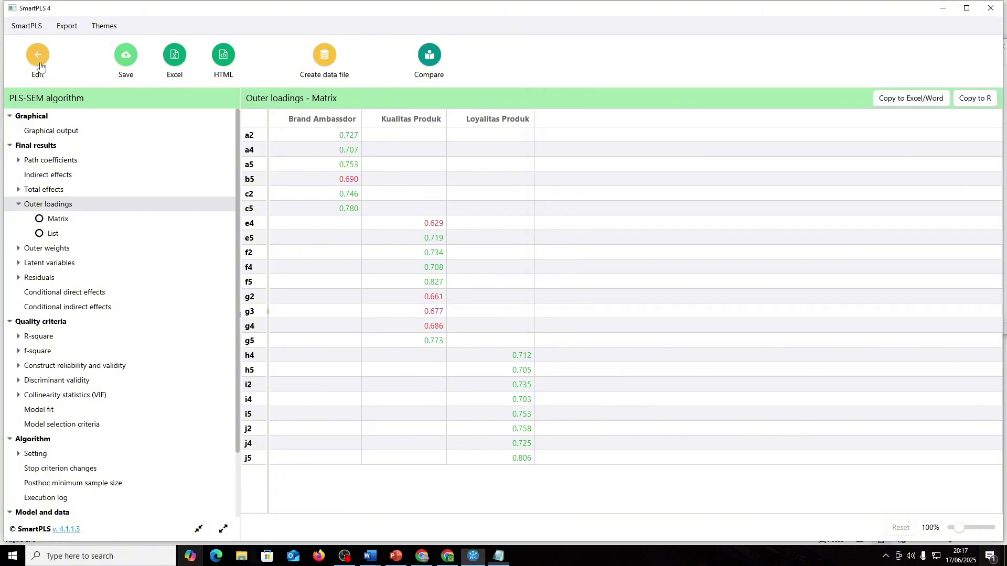
- Delete b5 from Brand Ambassador and e4, then start a fresh PLS-SEM calculation
{"action": "left_click", "coordinate": [503, 147]}
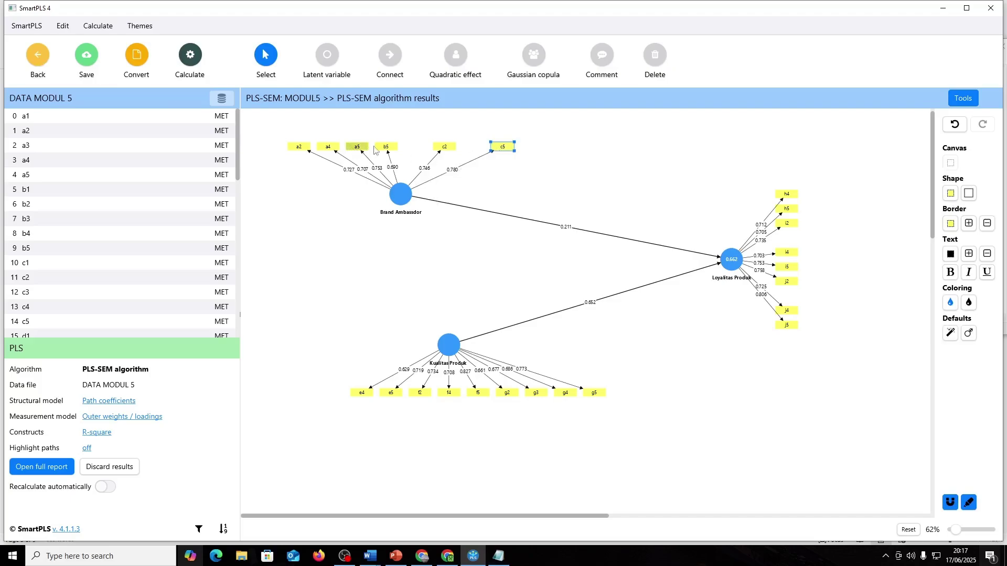
{"action": "left_click", "coordinate": [386, 147]}
{"action": "key", "text": "Delete"}
{"action": "left_click", "coordinate": [498, 556]}
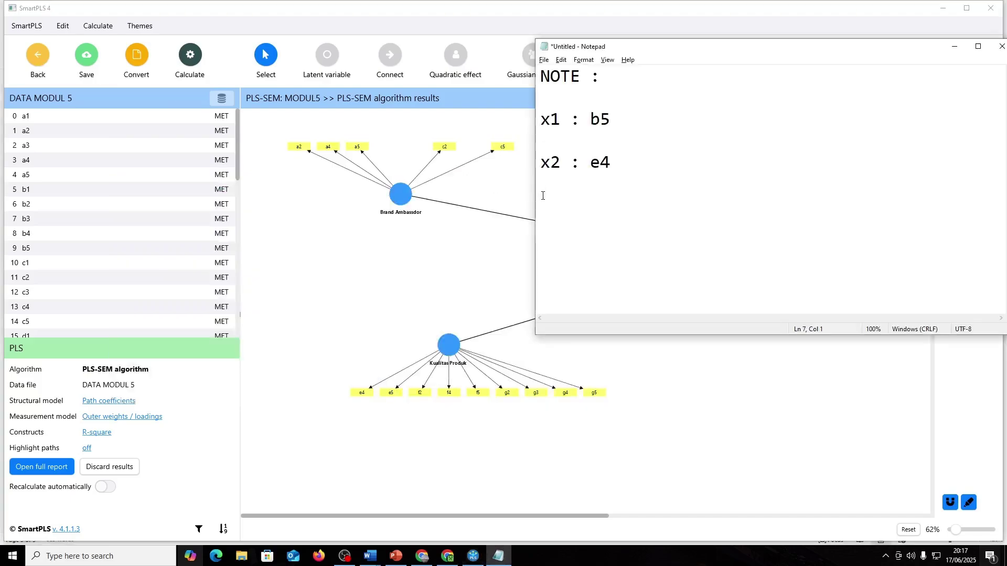
{"action": "key", "text": "alt+Tab"}
{"action": "key", "text": "alt+Tab"}
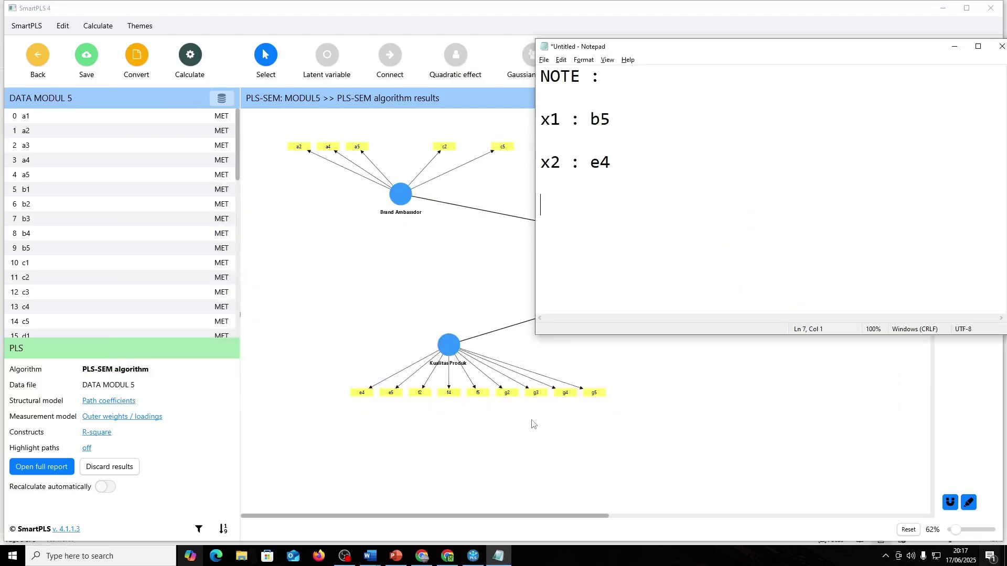
{"action": "key", "text": "alt+Tab"}
{"action": "left_click", "coordinate": [360, 393]}
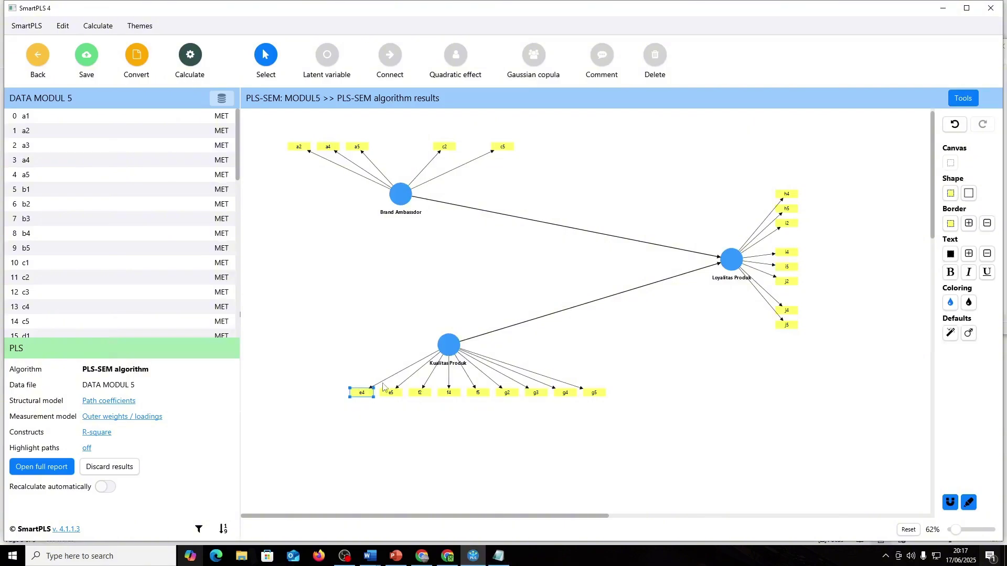
{"action": "key", "text": "Delete"}
{"action": "left_click", "coordinate": [190, 55]}
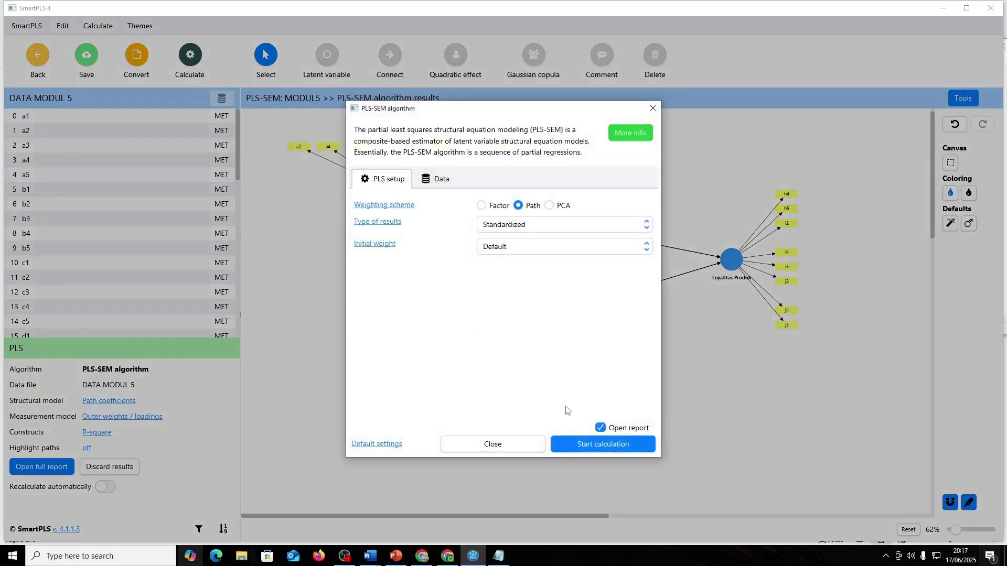
{"action": "left_click", "coordinate": [582, 443]}
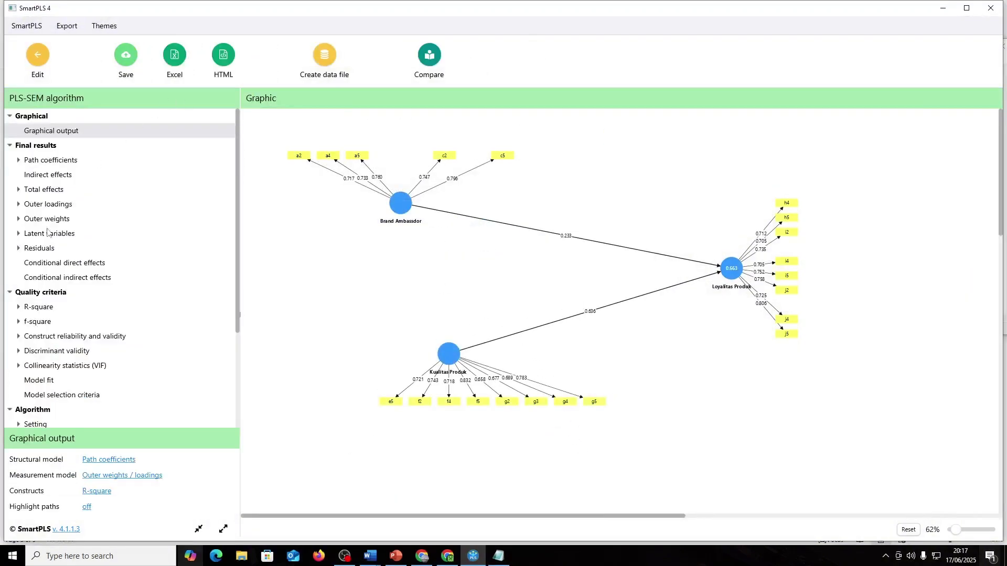
- Delete g2 from Kualitas Produk and re-run PLS-SEM, giving R² about 0.662
{"action": "left_click", "coordinate": [46, 204]}
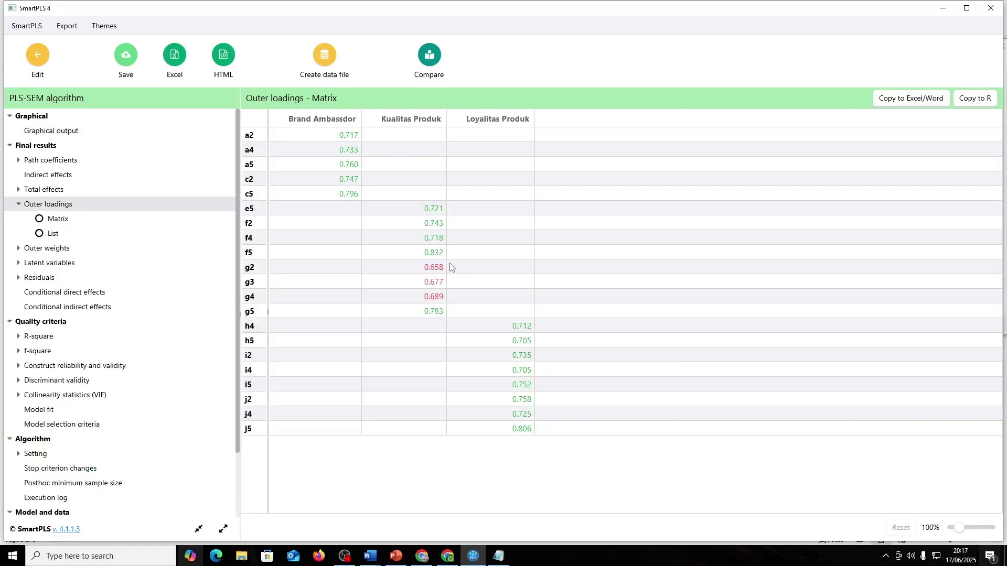
{"action": "left_click", "coordinate": [25, 59]}
{"action": "left_click", "coordinate": [507, 393]}
{"action": "key", "text": "Delete"}
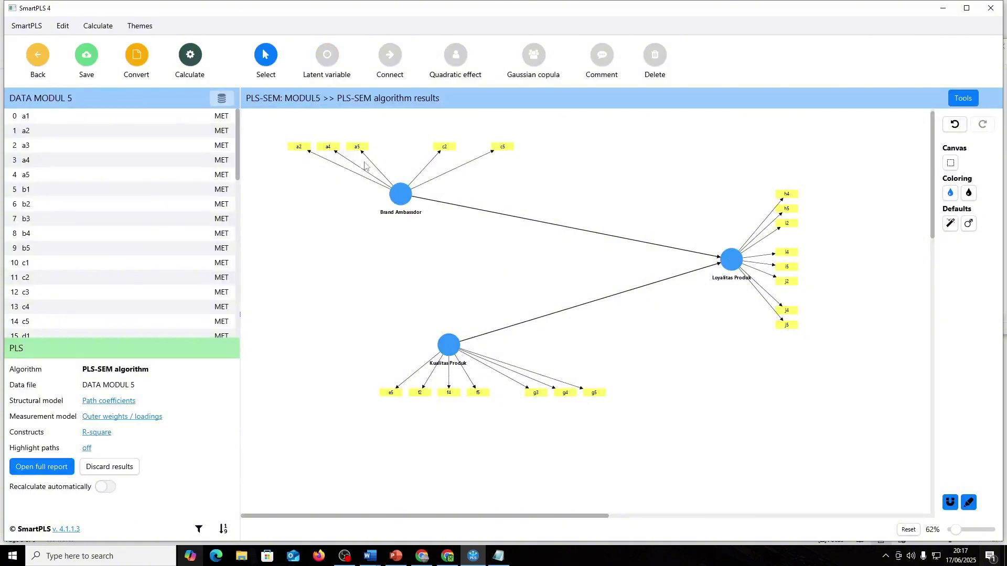
{"action": "left_click", "coordinate": [190, 54]}
{"action": "left_click", "coordinate": [240, 78]}
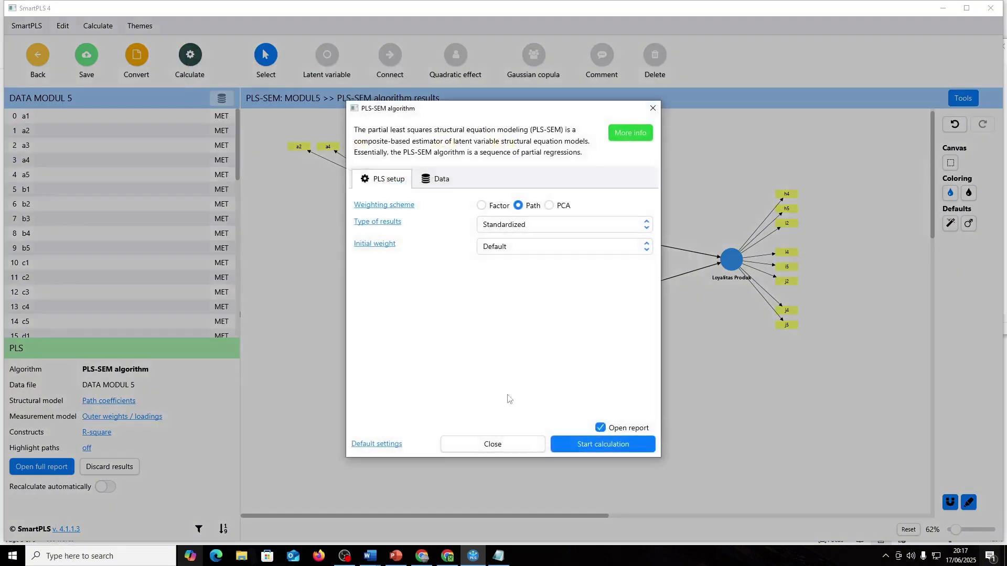
{"action": "left_click", "coordinate": [583, 439]}
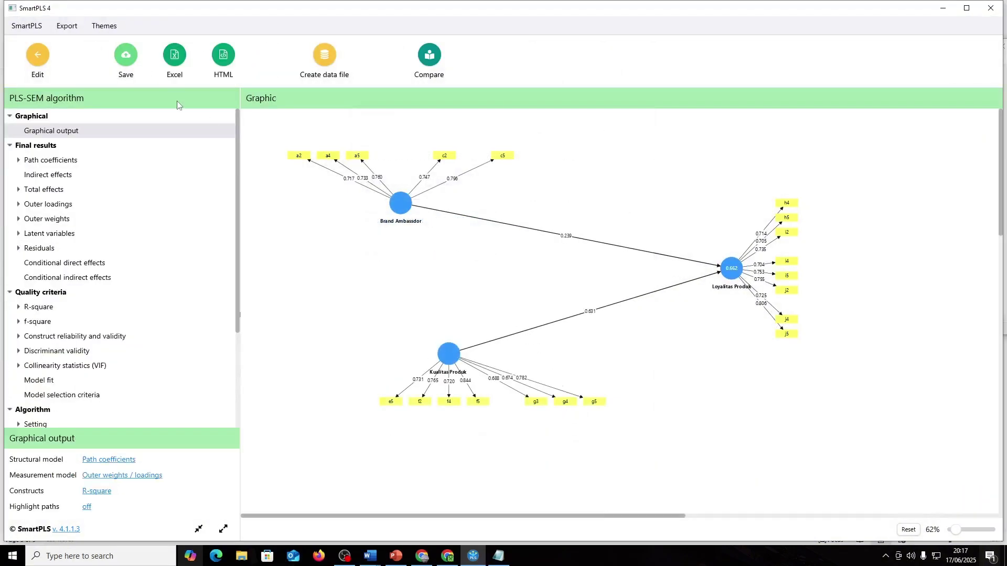
- Delete g4 and re-run PLS-SEM: R² 0.644, only g3 (0.698) remains below 0.7
{"action": "left_click", "coordinate": [48, 205]}
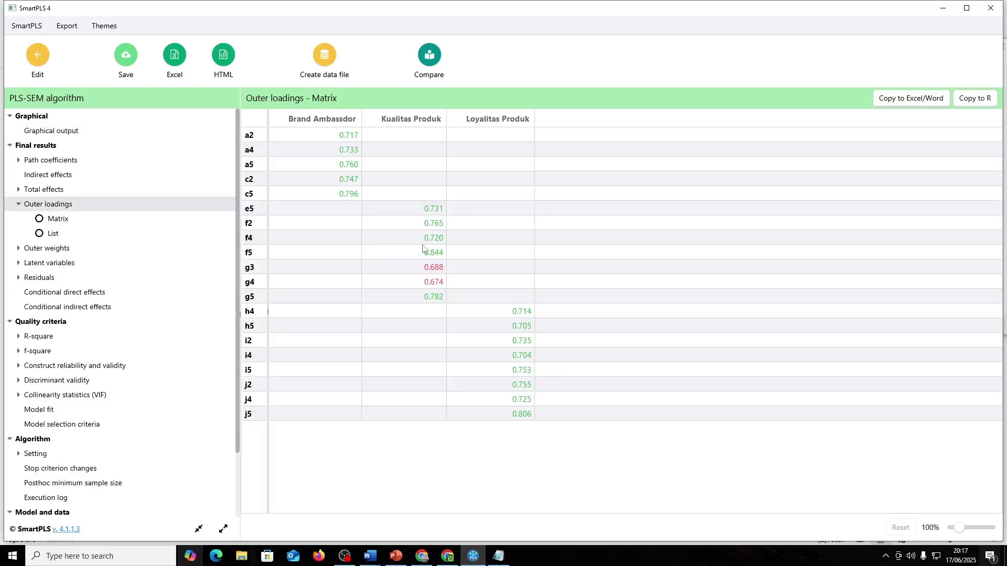
{"action": "left_click", "coordinate": [33, 60]}
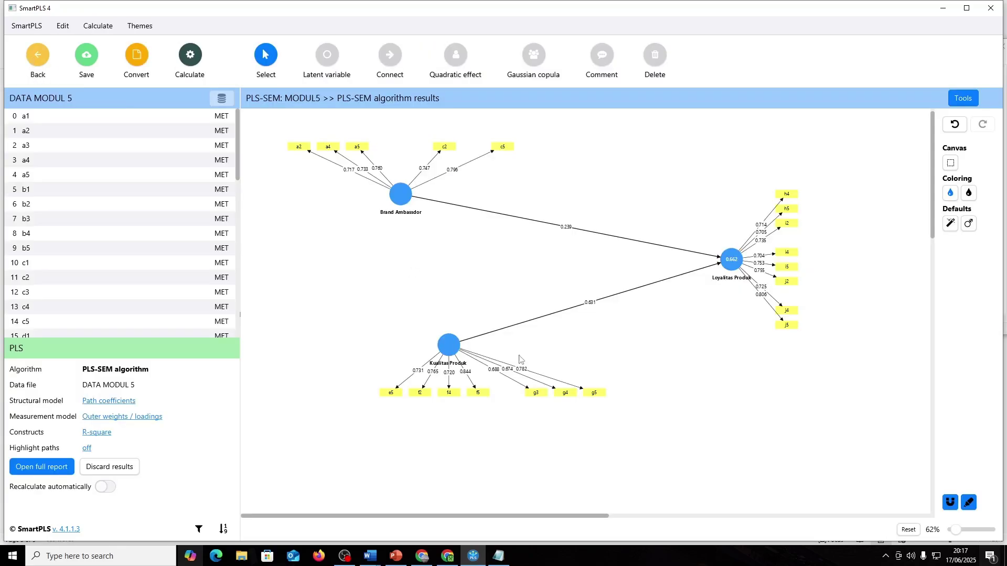
{"action": "left_click", "coordinate": [566, 395]}
{"action": "key", "text": "Delete"}
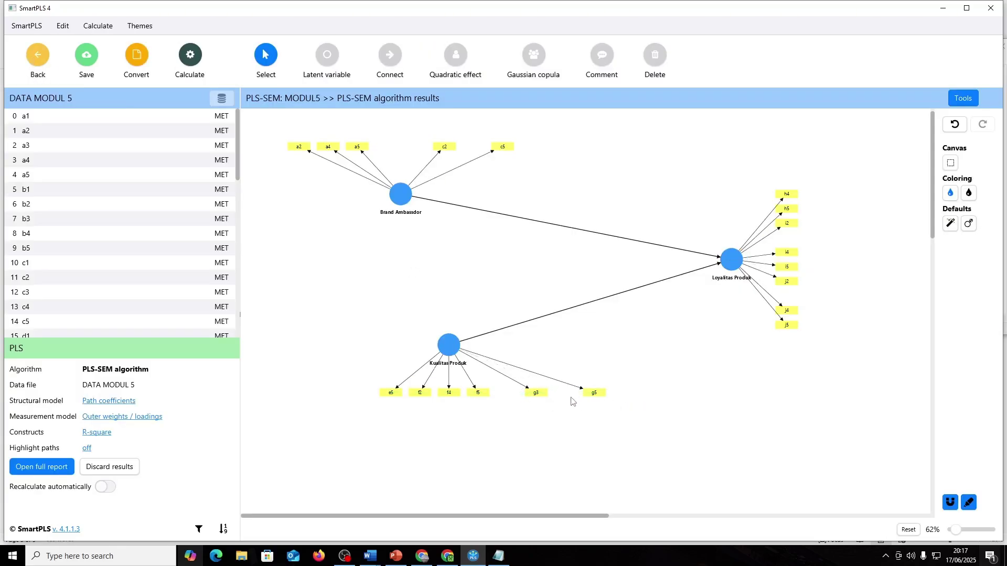
{"action": "left_click", "coordinate": [189, 57]}
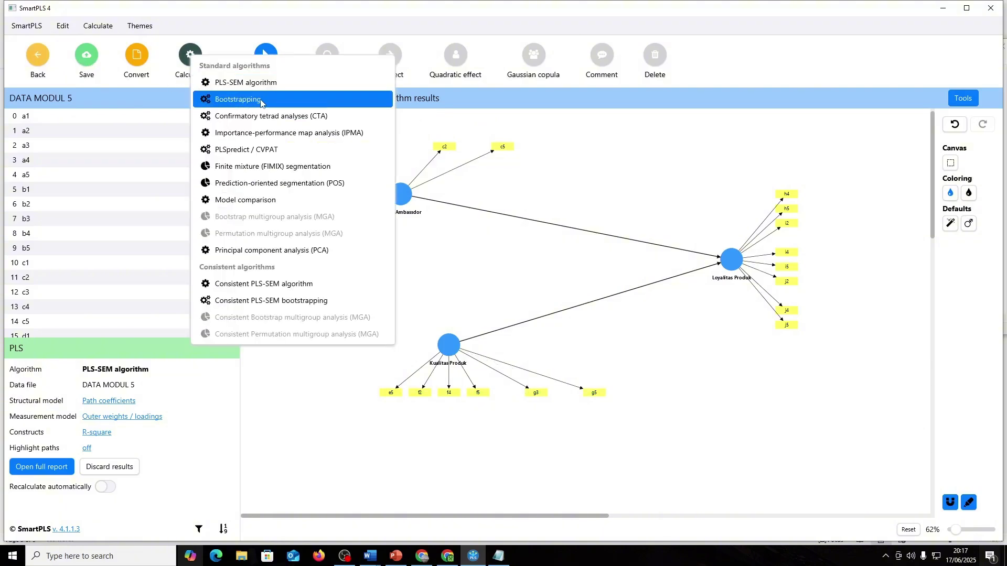
{"action": "left_click", "coordinate": [244, 90]}
{"action": "left_click", "coordinate": [593, 443]}
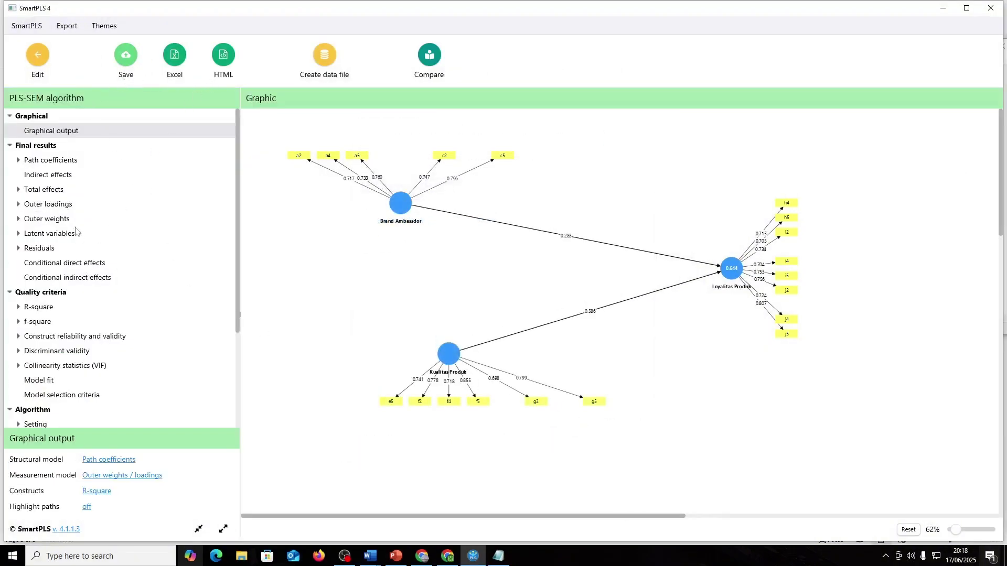
{"action": "left_click", "coordinate": [61, 205]}
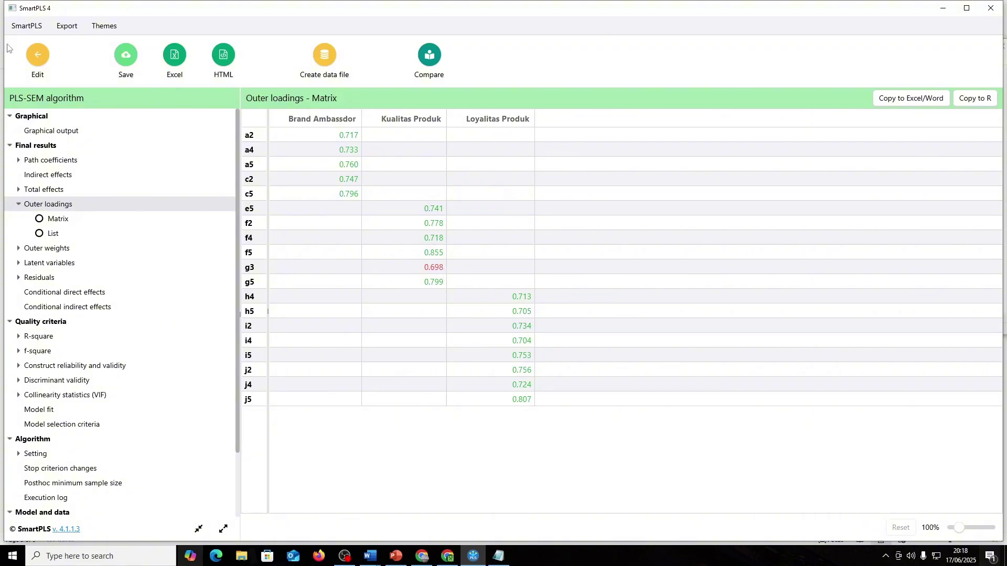
{"action": "left_click", "coordinate": [28, 69]}
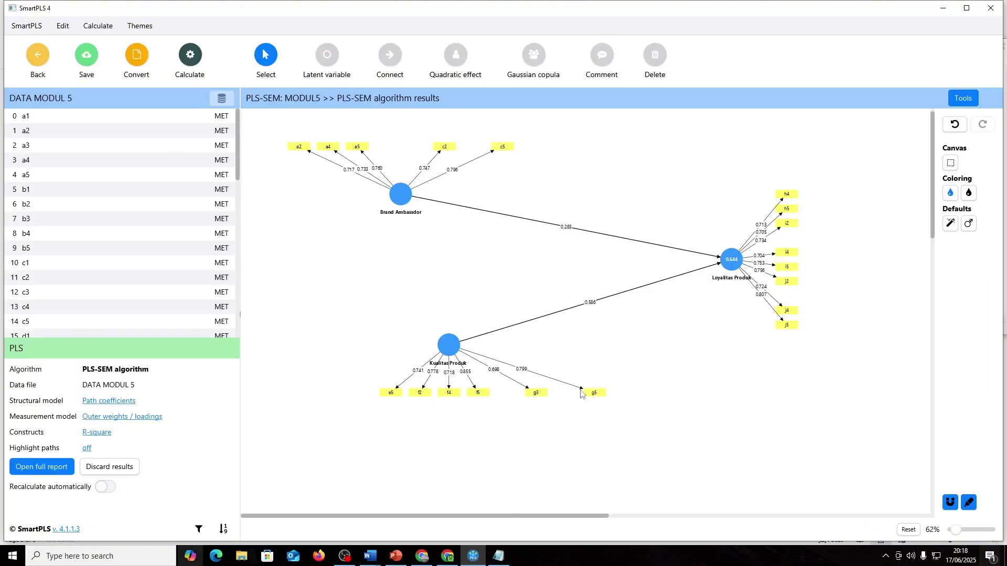
- Delete indicator g3 from the path model
{"action": "left_click", "coordinate": [531, 391]}
{"action": "left_click", "coordinate": [536, 395]}
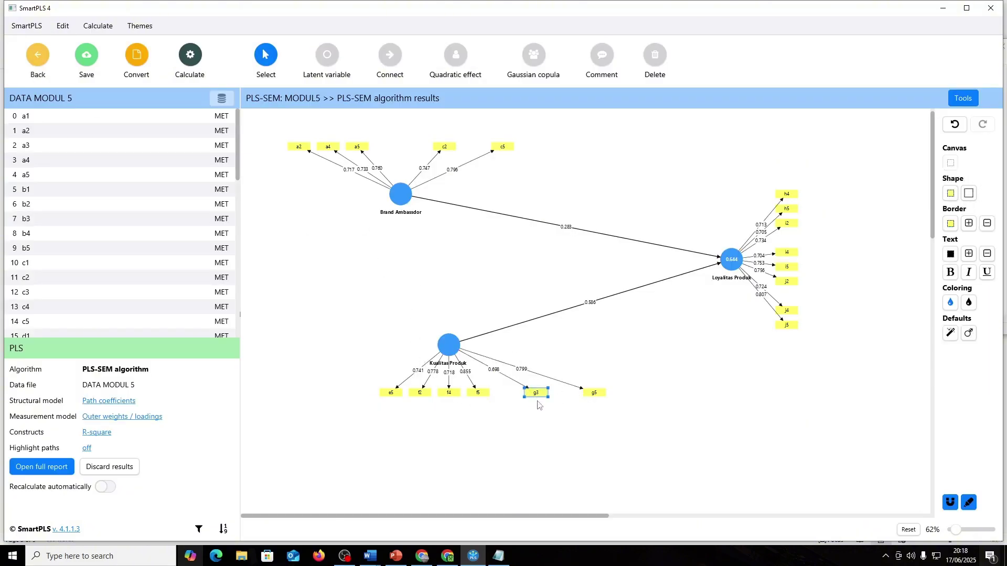
{"action": "key", "text": "Delete"}
- Re-run PLS-SEM (R² about 0.655) and bring up the open-windows list
{"action": "left_click", "coordinate": [190, 55]}
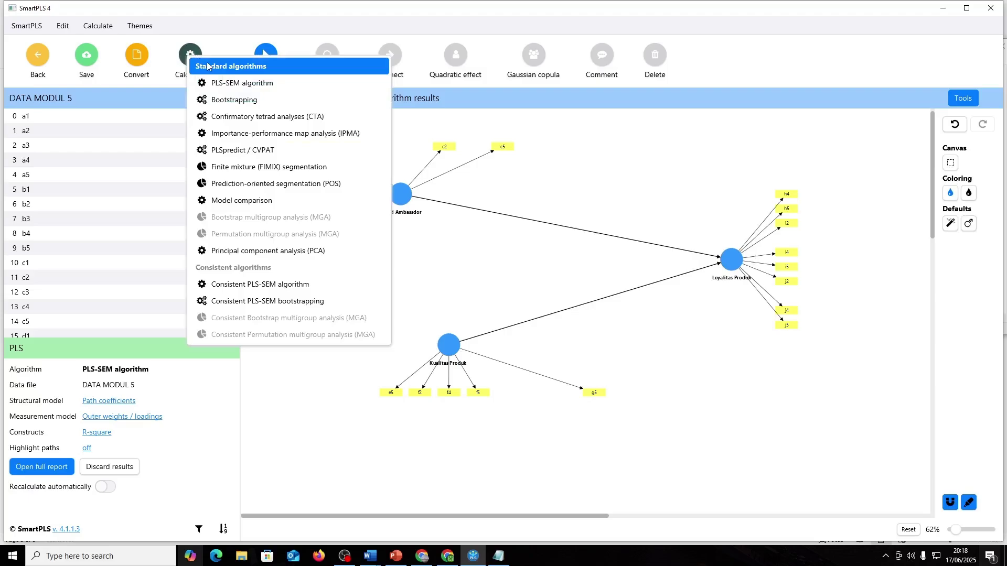
{"action": "left_click", "coordinate": [250, 83]}
{"action": "left_click", "coordinate": [558, 445]}
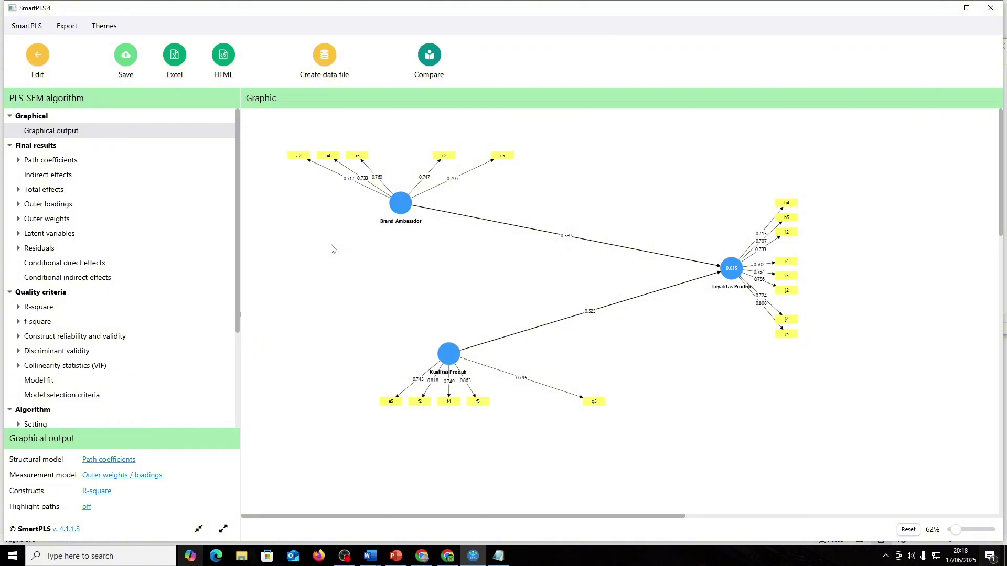
{"action": "key", "text": "alt+Tab"}
{"action": "key", "text": "alt+Tab"}
{"action": "key", "text": "alt+Tab"}
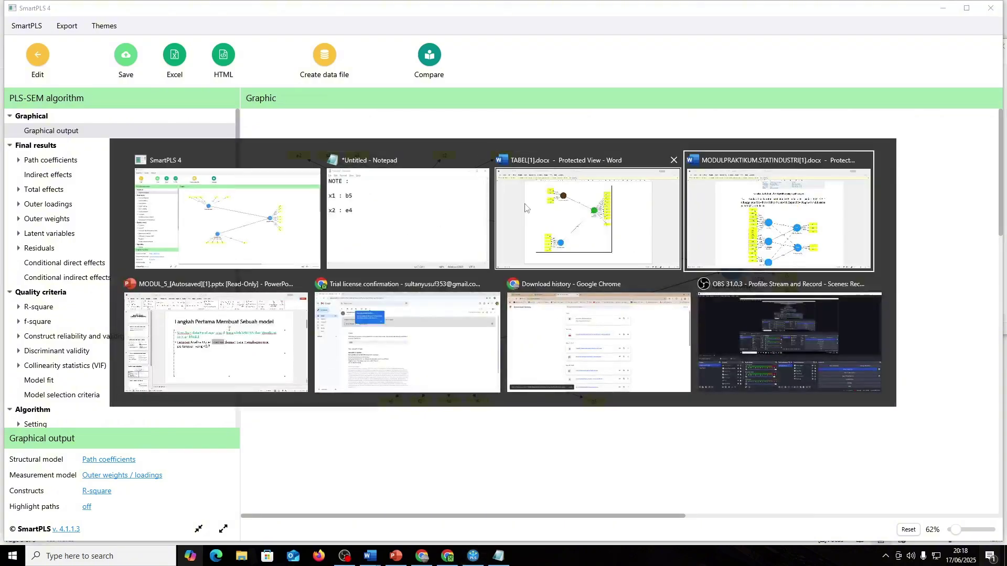
- Compare the TABEL[1].docx reference diagram against the SmartPLS results, ending back in SmartPLS
{"action": "left_click", "coordinate": [526, 208]}
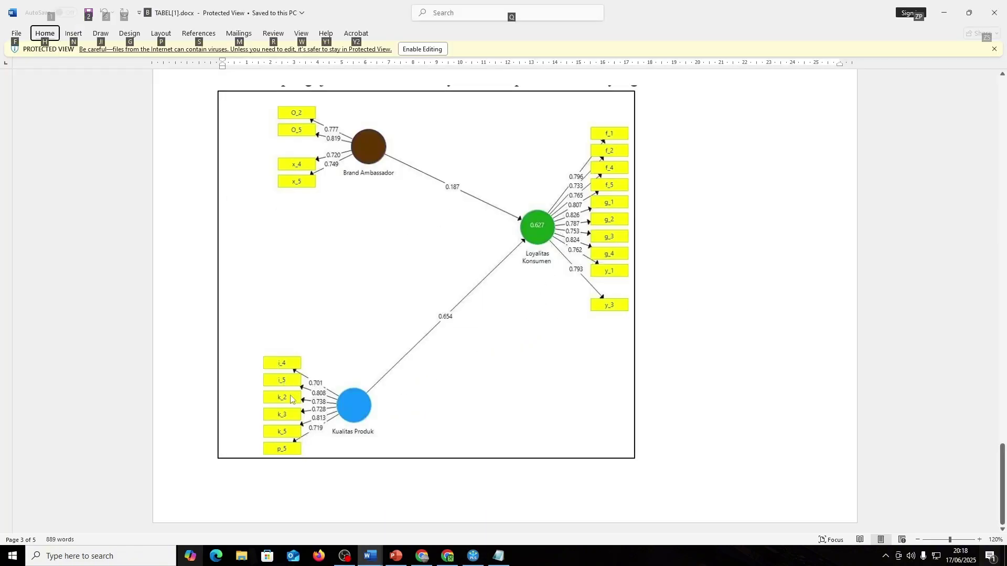
{"action": "key", "text": "alt+Tab"}
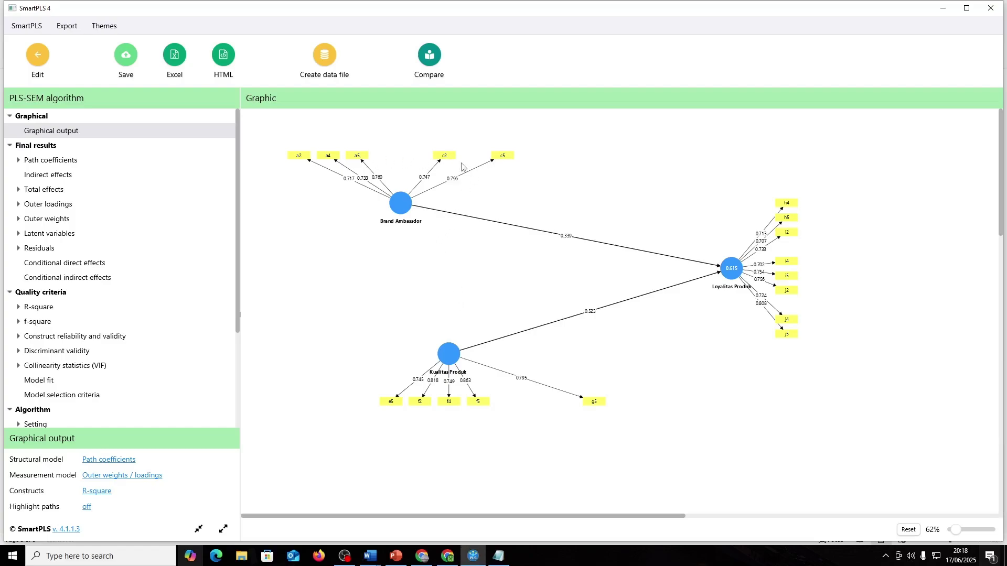
{"action": "key", "text": "alt+Tab"}
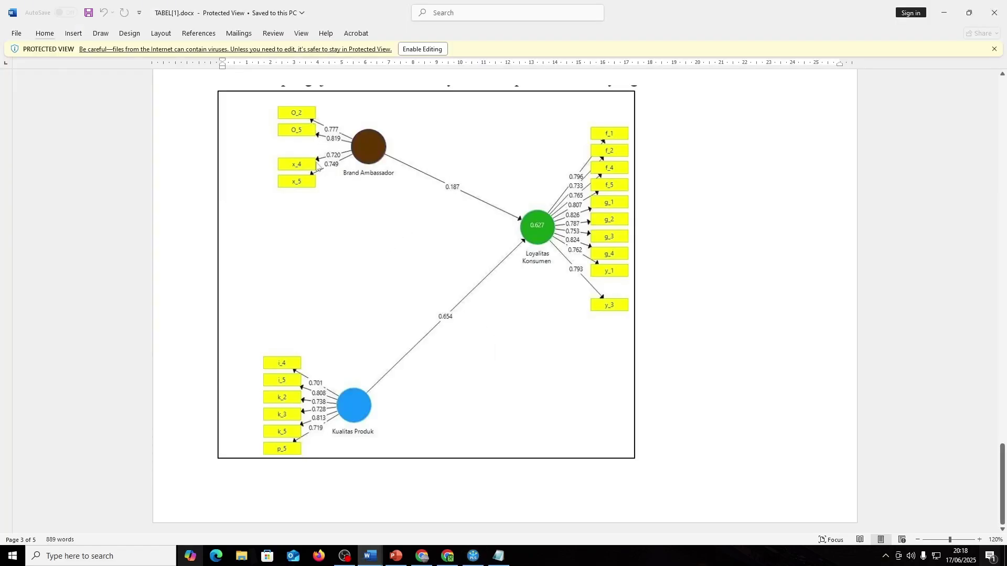
{"action": "key", "text": "alt+Tab"}
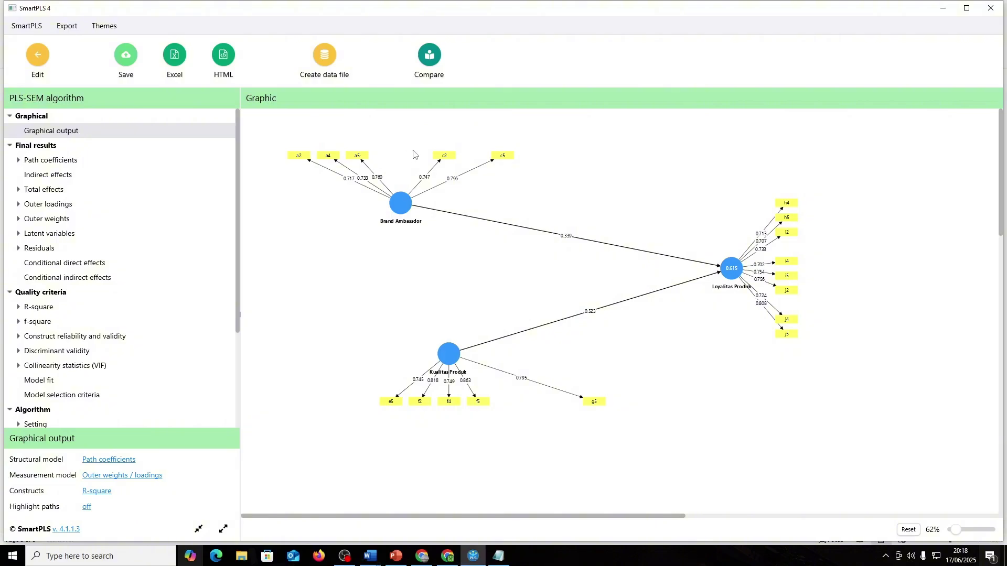
{"action": "key", "text": "alt+Tab"}
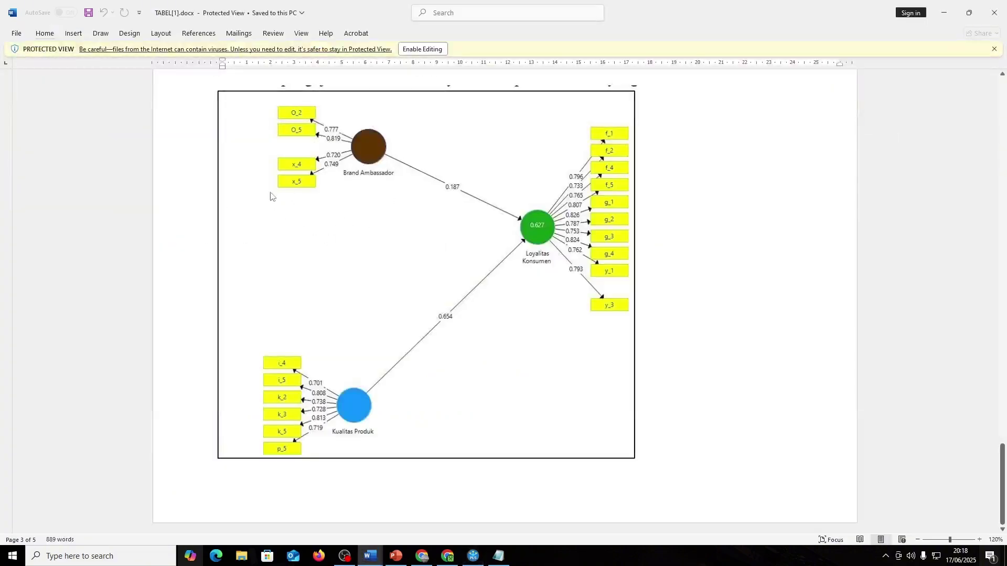
{"action": "key", "text": "alt+Tab"}
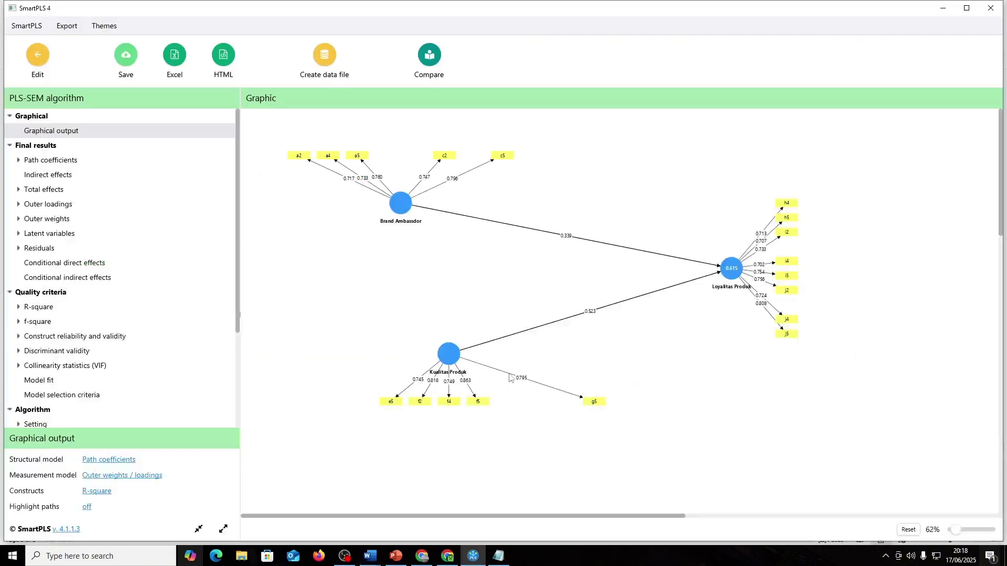
{"action": "key", "text": "alt+Tab"}
{"action": "key", "text": "alt+Tab"}
{"action": "key", "text": "alt+Tab"}
{"action": "key", "text": "alt+Tab"}
{"action": "key", "text": "alt+Tab"}
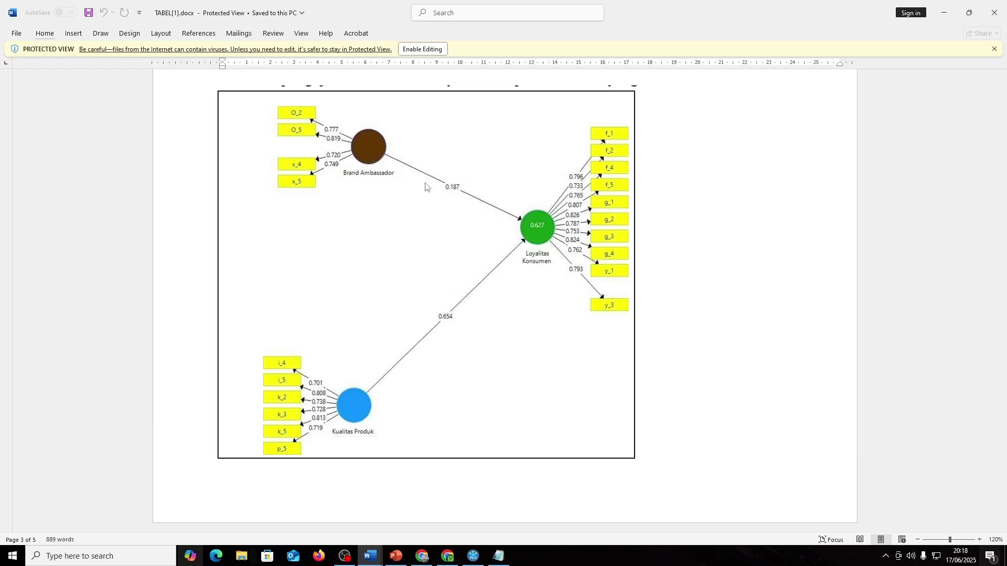
{"action": "key", "text": "alt+Tab"}
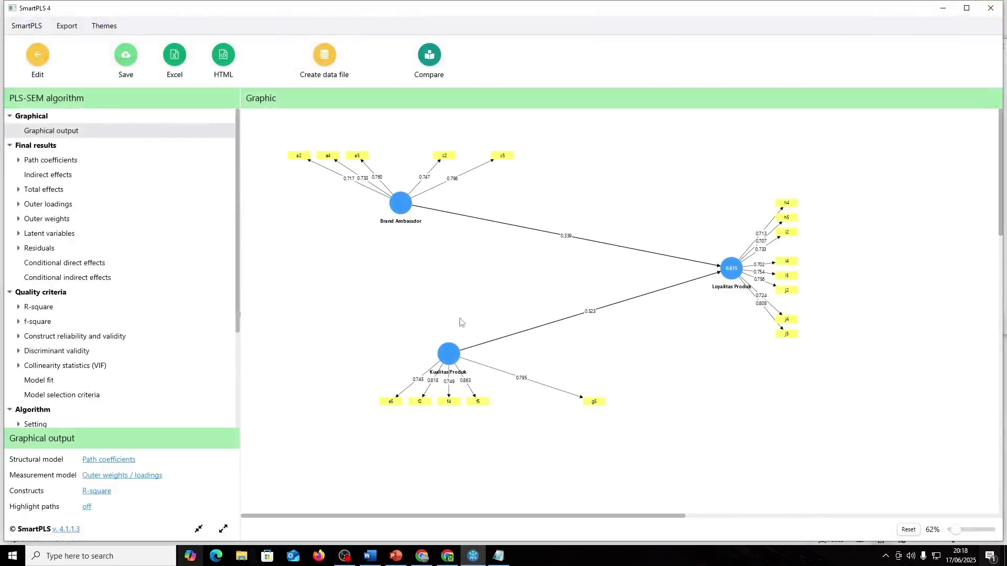
- Review the run's stop criterion changes and its execution log
{"action": "scroll", "coordinate": [155, 377], "scroll_direction": "down", "scroll_amount": 3}
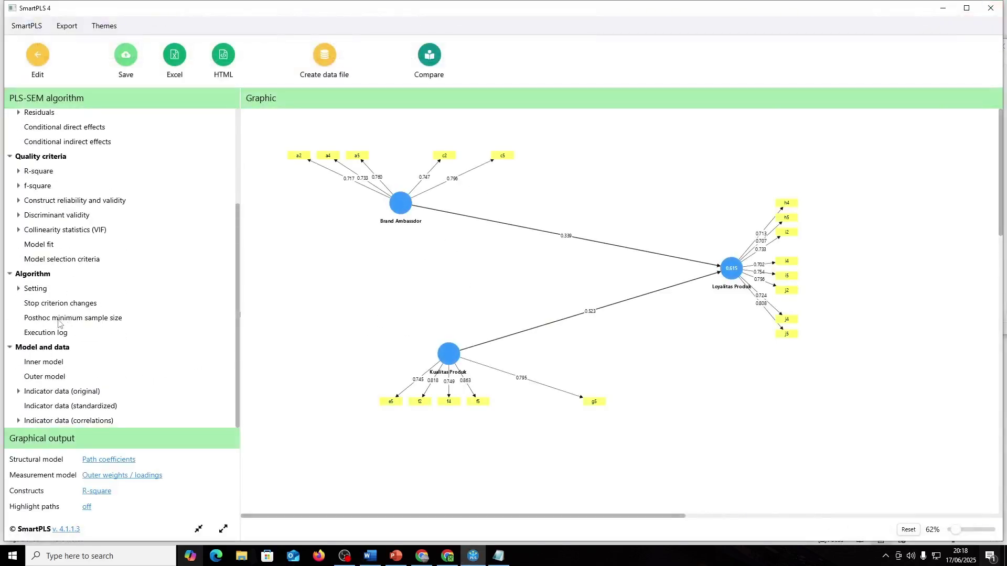
{"action": "left_click", "coordinate": [65, 304]}
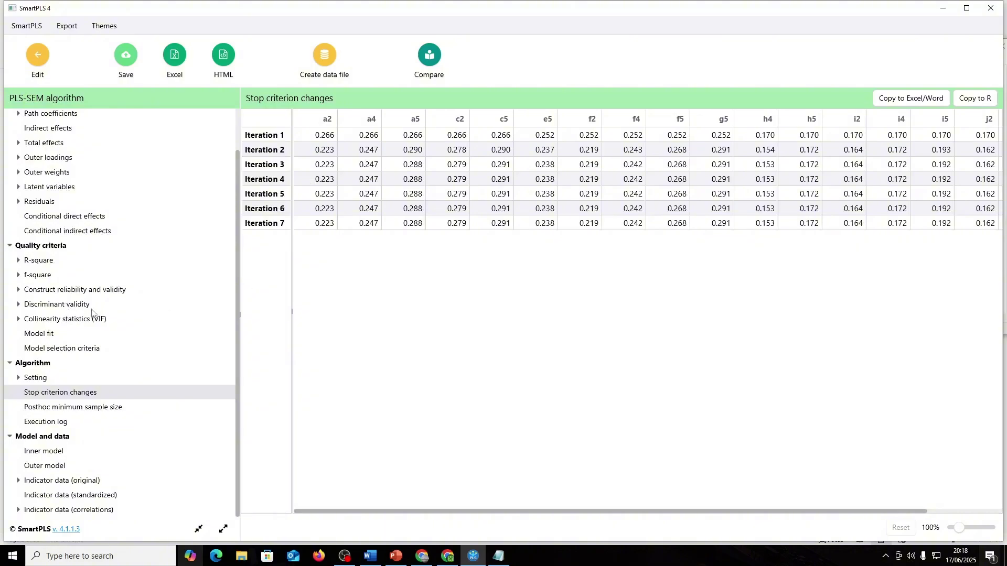
{"action": "left_click", "coordinate": [63, 421]}
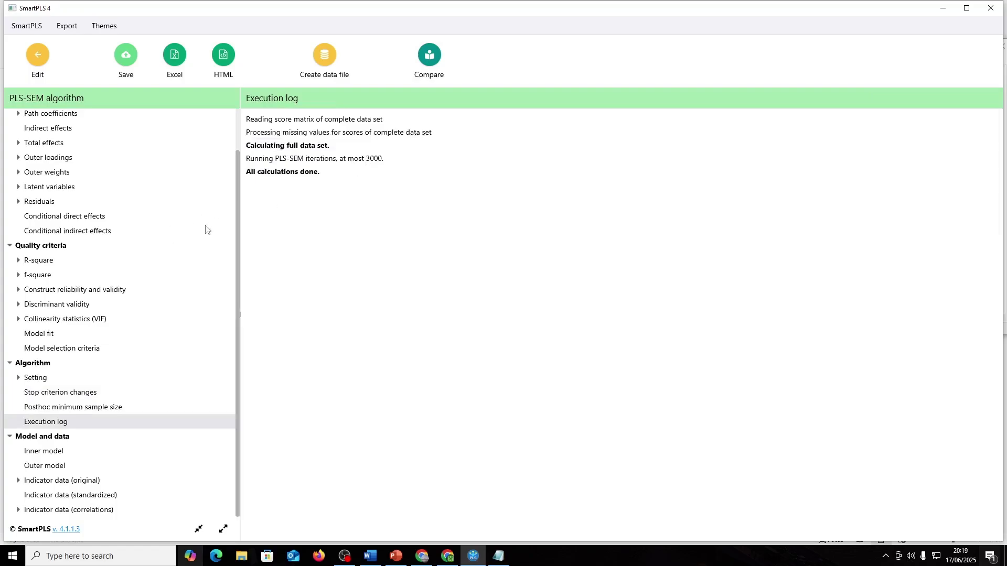
- Confirm every value in the outer loadings matrix exceeds 0.7, then go back to the model editor
{"action": "scroll", "coordinate": [98, 219], "scroll_direction": "up", "scroll_amount": 2}
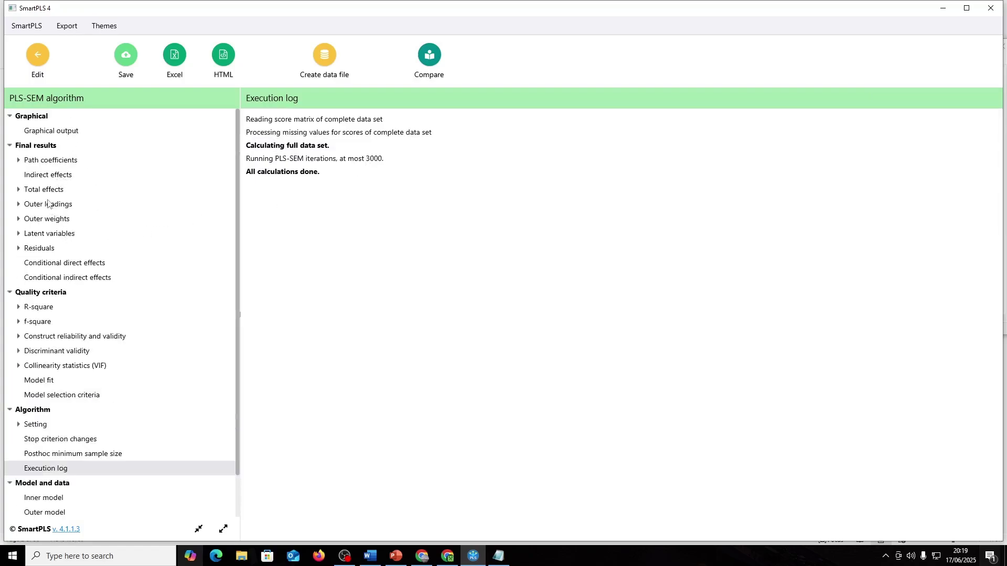
{"action": "left_click", "coordinate": [68, 220]}
{"action": "left_click", "coordinate": [55, 205]}
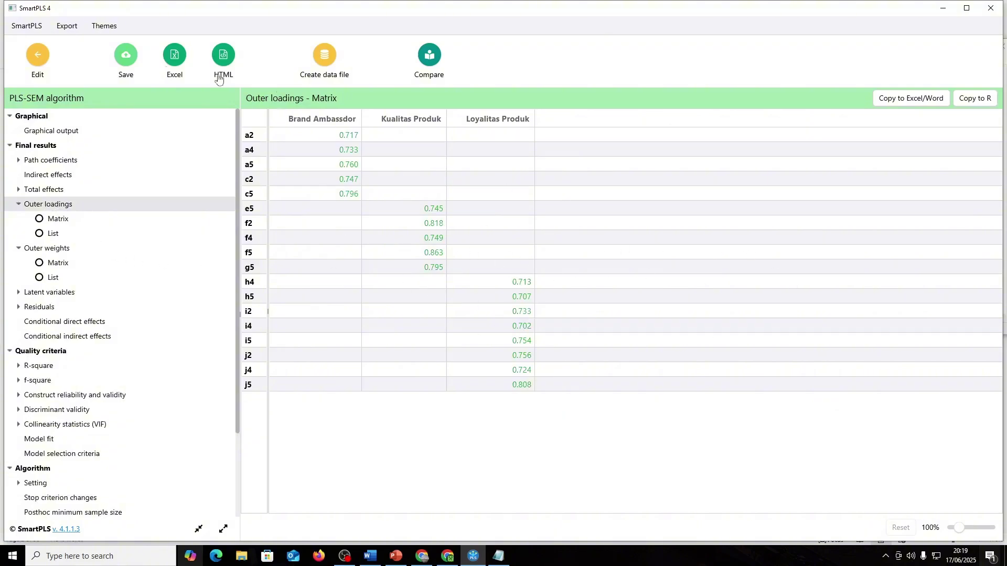
{"action": "left_click", "coordinate": [42, 58]}
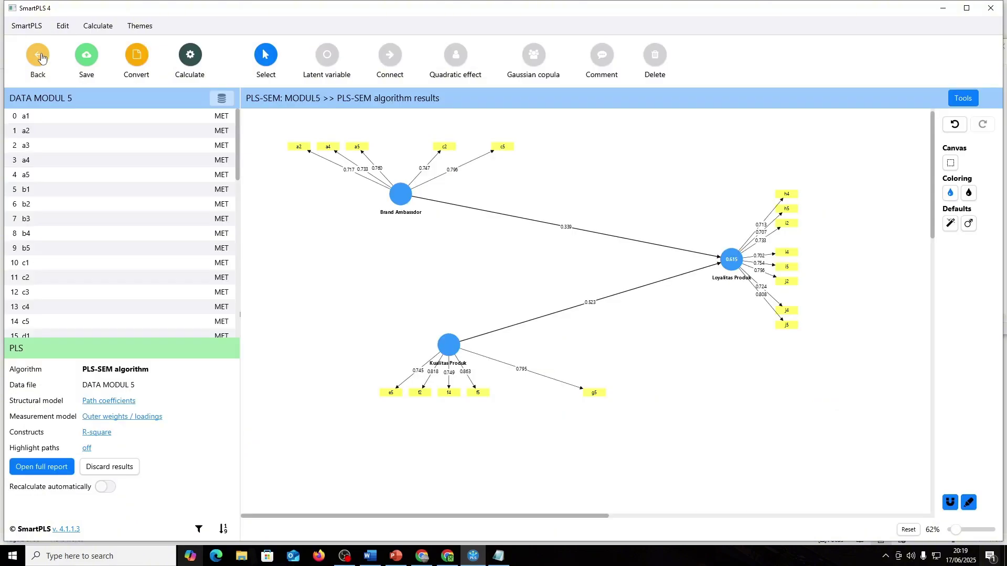
- Stack indicators in columns: Loyalitas Produk's on the right, Brand Ambassador's and Kualitas Produk's on the left
{"action": "left_click", "coordinate": [728, 255]}
{"action": "left_click", "coordinate": [987, 172]}
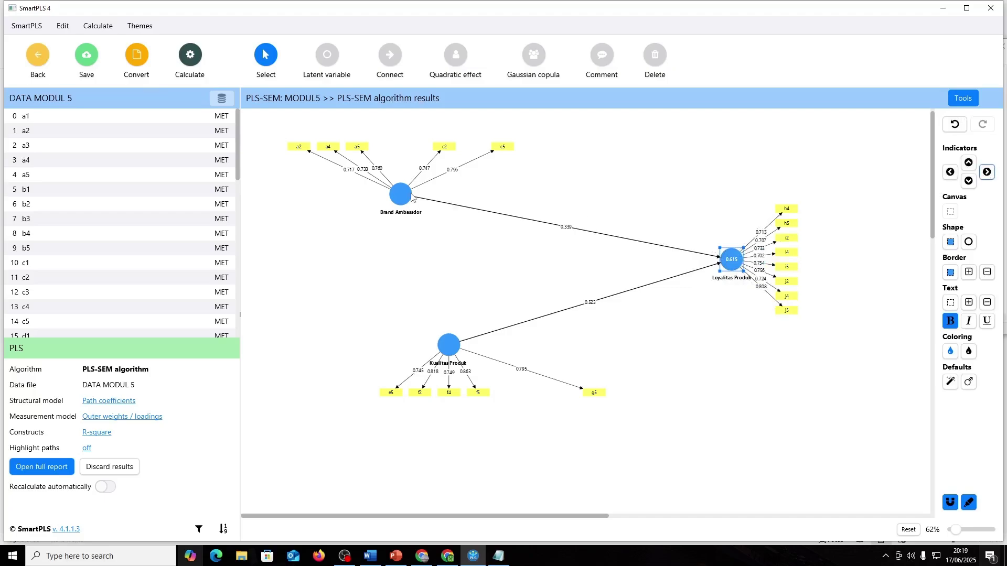
{"action": "left_click", "coordinate": [400, 194]}
{"action": "left_click", "coordinate": [950, 172]}
{"action": "left_click", "coordinate": [448, 344]}
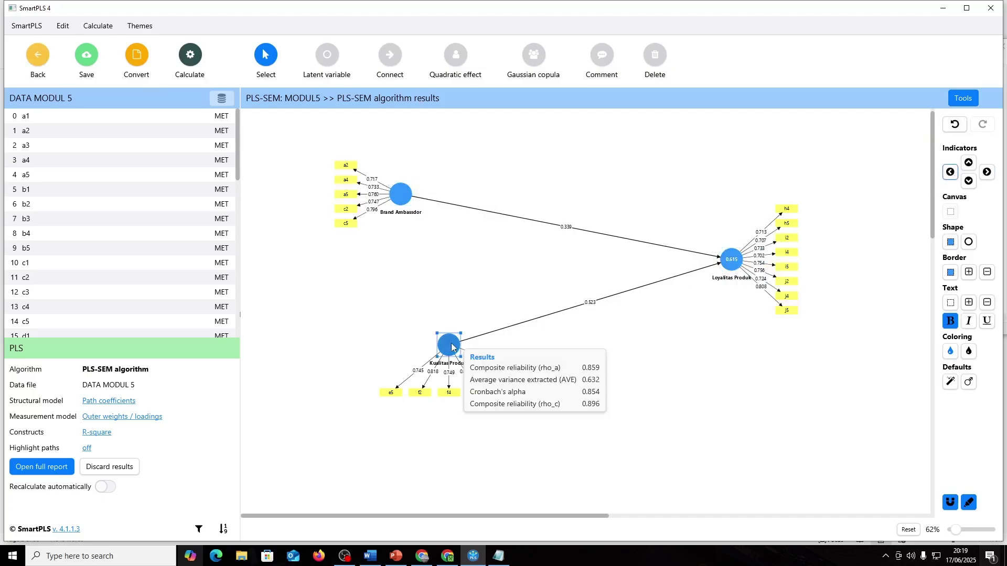
{"action": "left_click", "coordinate": [987, 172]}
{"action": "left_click", "coordinate": [951, 172]}
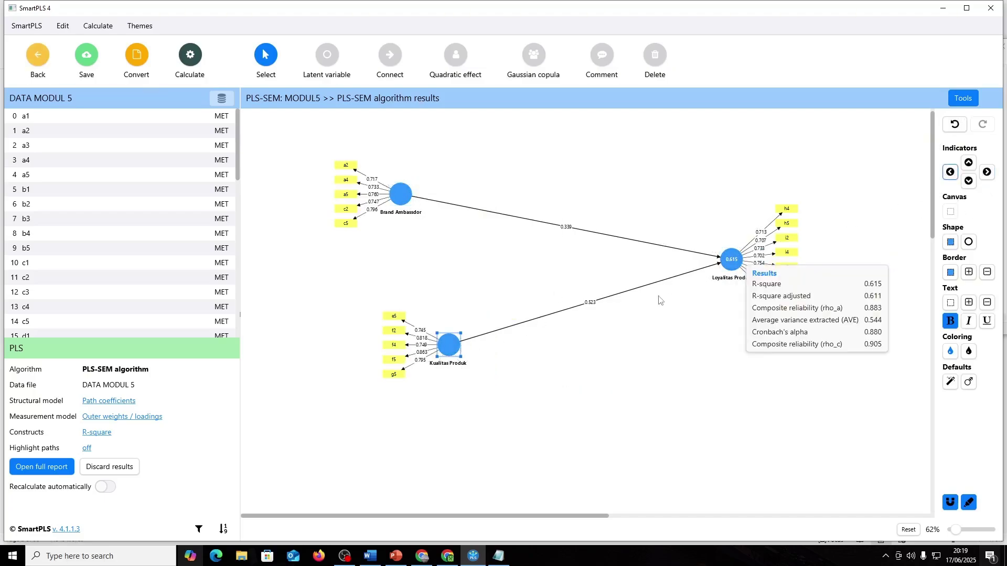
- Move Brand Ambassador, Kualitas Produk and Loyalitas Produk closer together and zoom the view to 77%
{"action": "left_click_drag", "start_coordinate": [381, 209], "coordinate": [446, 233]}
{"action": "left_click_drag", "start_coordinate": [446, 349], "coordinate": [467, 325]}
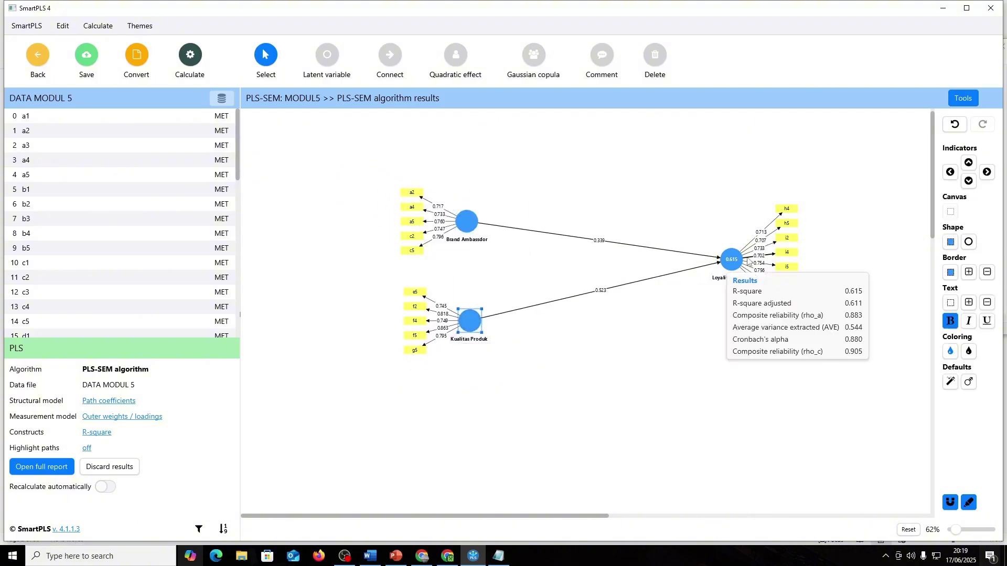
{"action": "left_click_drag", "start_coordinate": [733, 265], "coordinate": [642, 265]}
{"action": "scroll", "coordinate": [642, 285], "scroll_direction": "up", "scroll_amount": 2}
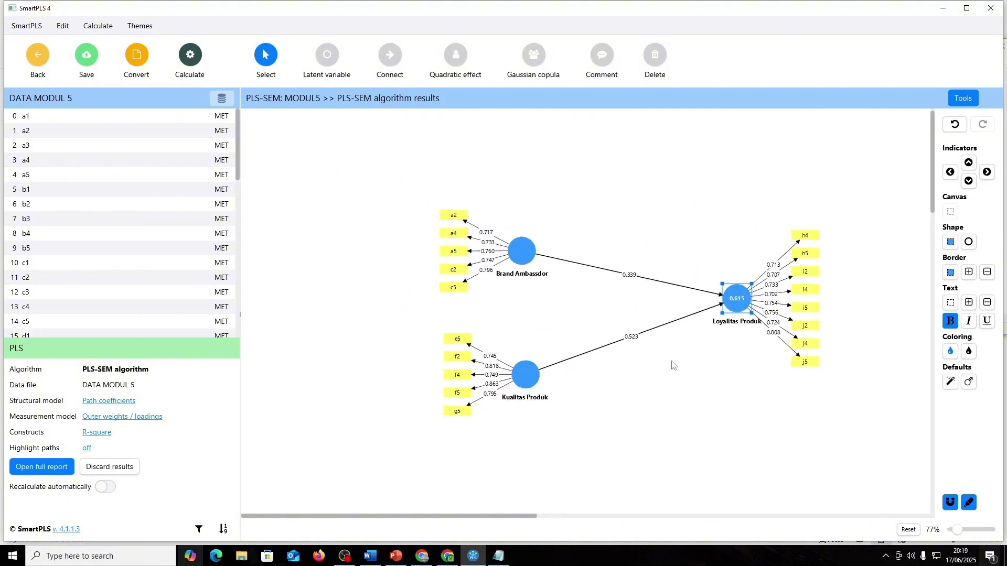
{"action": "left_click_drag", "start_coordinate": [476, 516], "coordinate": [518, 511]}
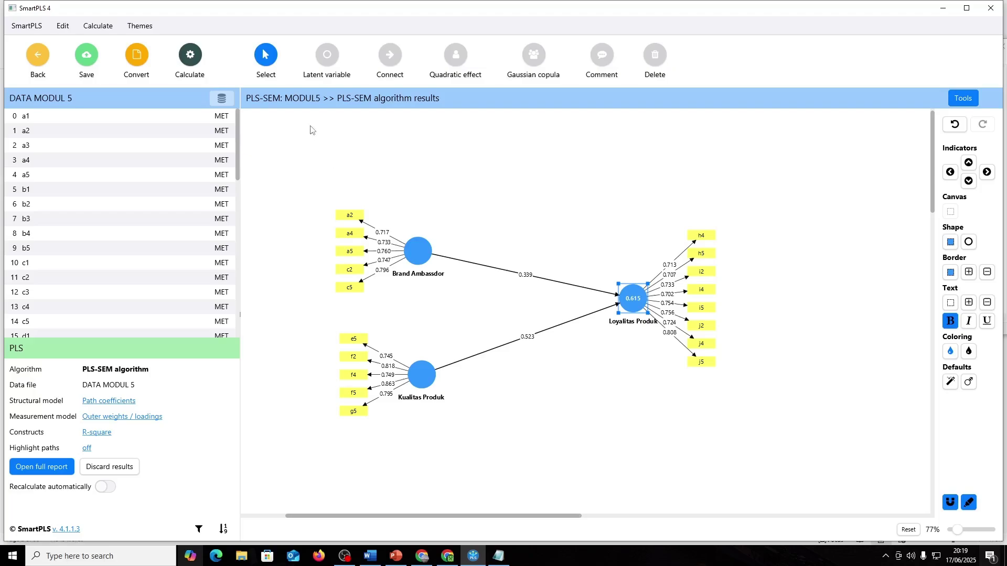
- Re-run the PLS-SEM algorithm on the tidied model with the current settings
{"action": "left_click", "coordinate": [197, 59]}
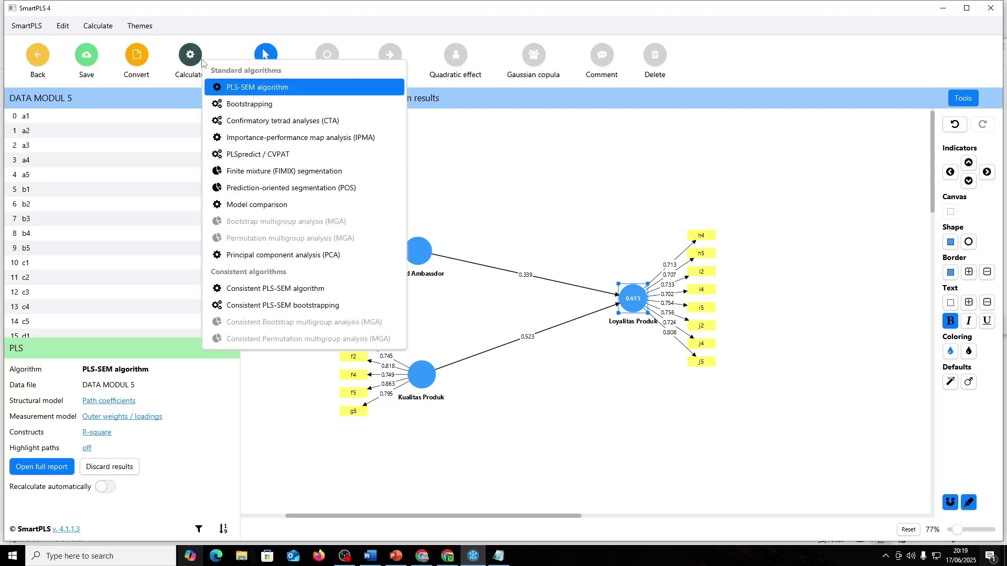
{"action": "left_click", "coordinate": [259, 89]}
{"action": "left_click", "coordinate": [602, 443]}
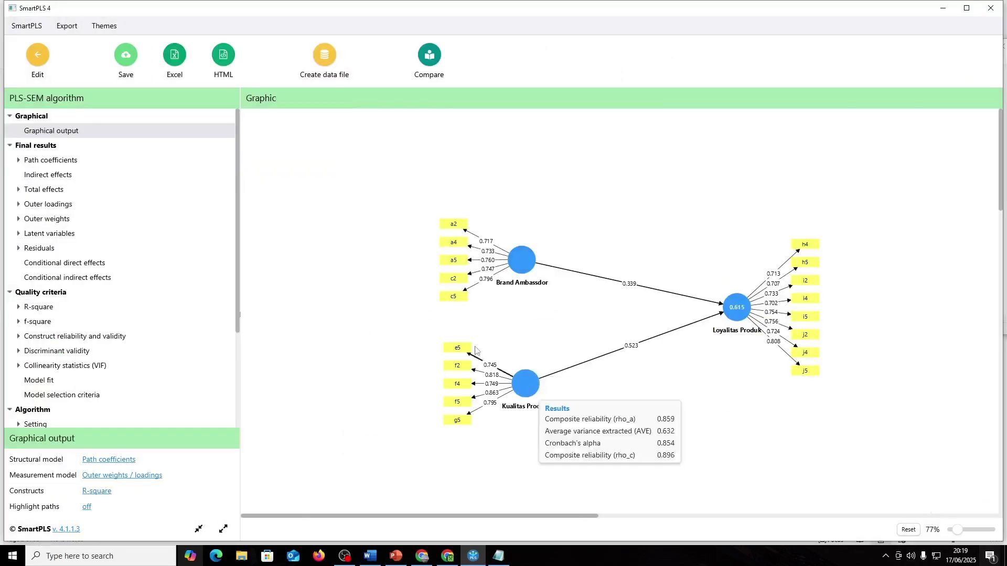
- Check that the new outer loadings all exceed 0.7, then switch to the PowerPoint tutorial
{"action": "left_click", "coordinate": [53, 204]}
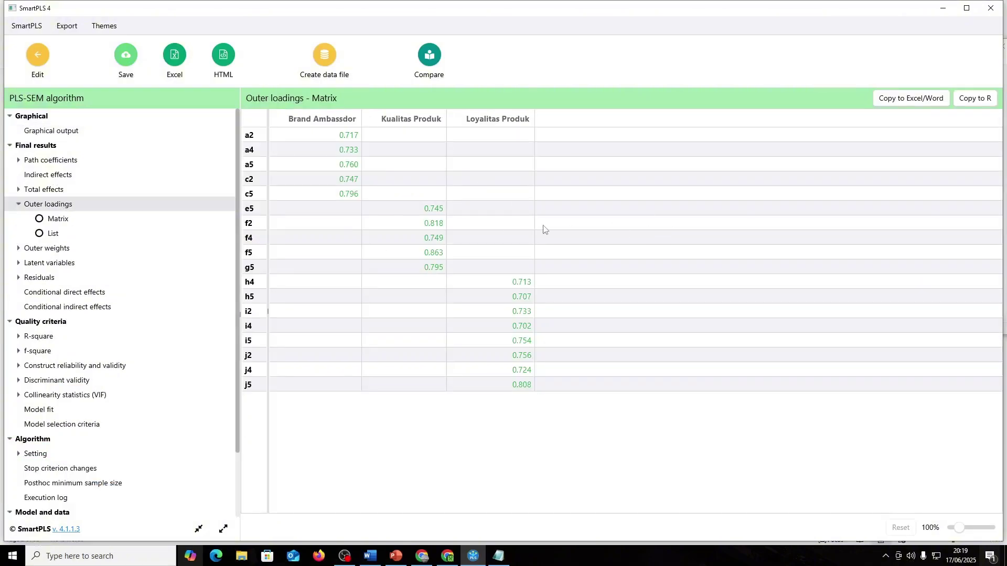
{"action": "key", "text": "alt+Tab"}
{"action": "key", "text": "Tab"}
{"action": "key", "text": "Tab"}
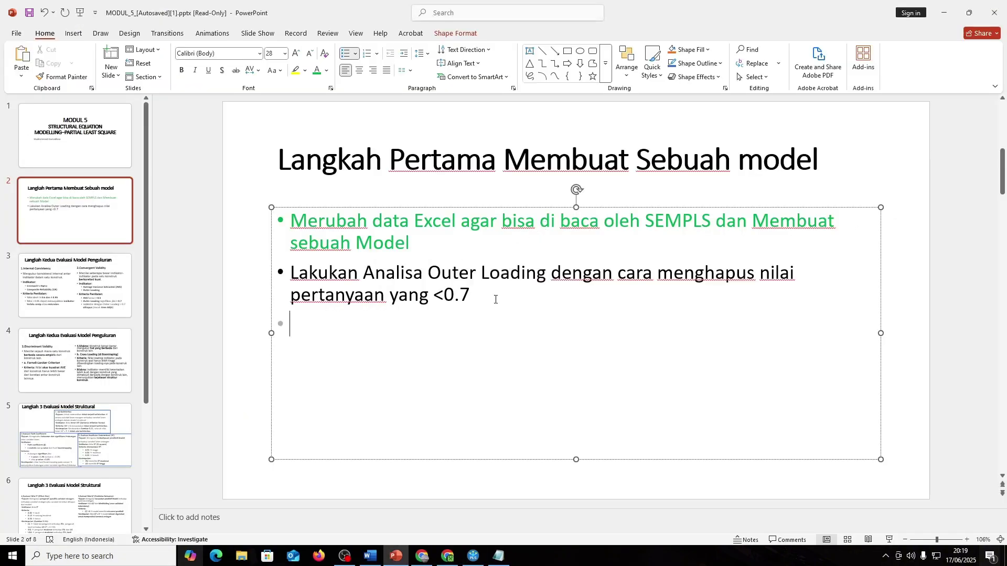
- Remove the empty bullet and colour slide 2's outer-loading bullet green
{"action": "key", "text": "BackSpace"}
{"action": "triple_click", "coordinate": [493, 296]}
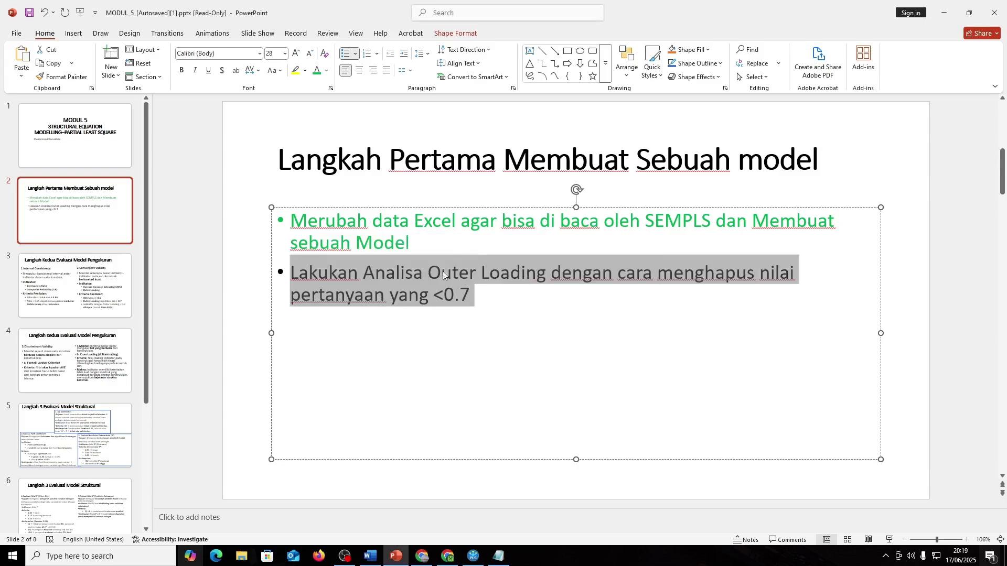
{"action": "left_click", "coordinate": [316, 70]}
{"action": "left_click", "coordinate": [530, 279]}
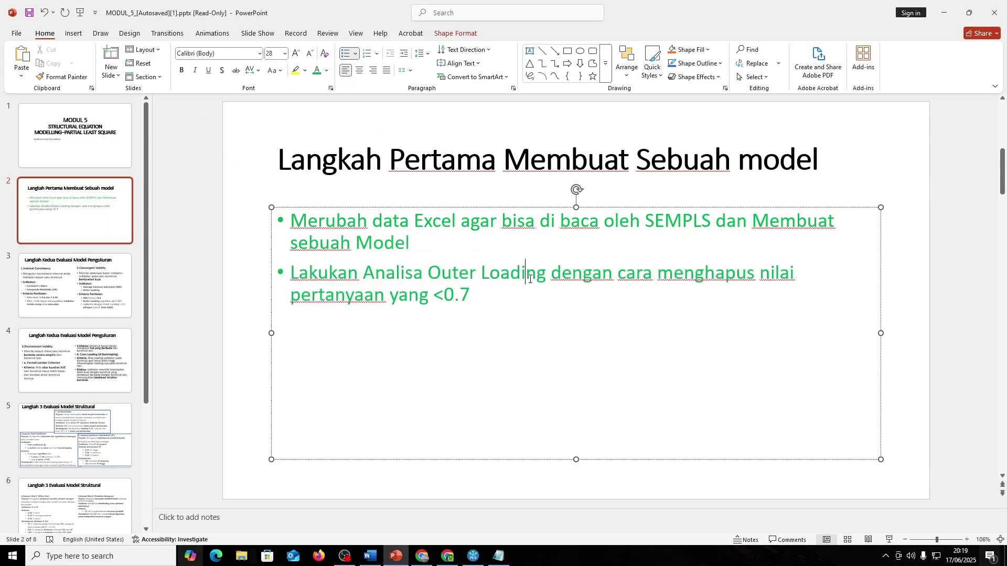
- Add a new blank slide after slide 3
{"action": "scroll", "coordinate": [412, 290], "scroll_direction": "down", "scroll_amount": 1}
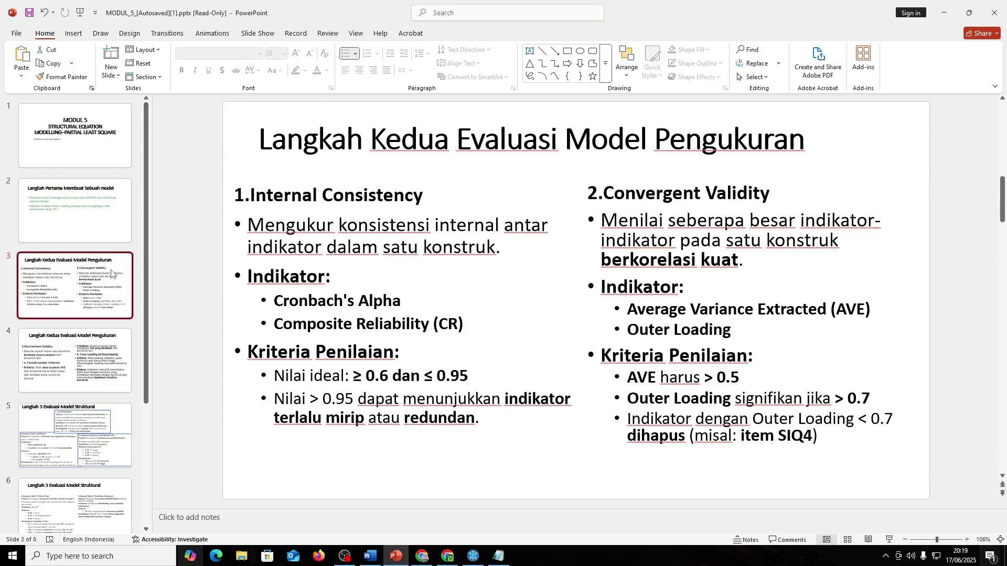
{"action": "left_click", "coordinate": [112, 55]}
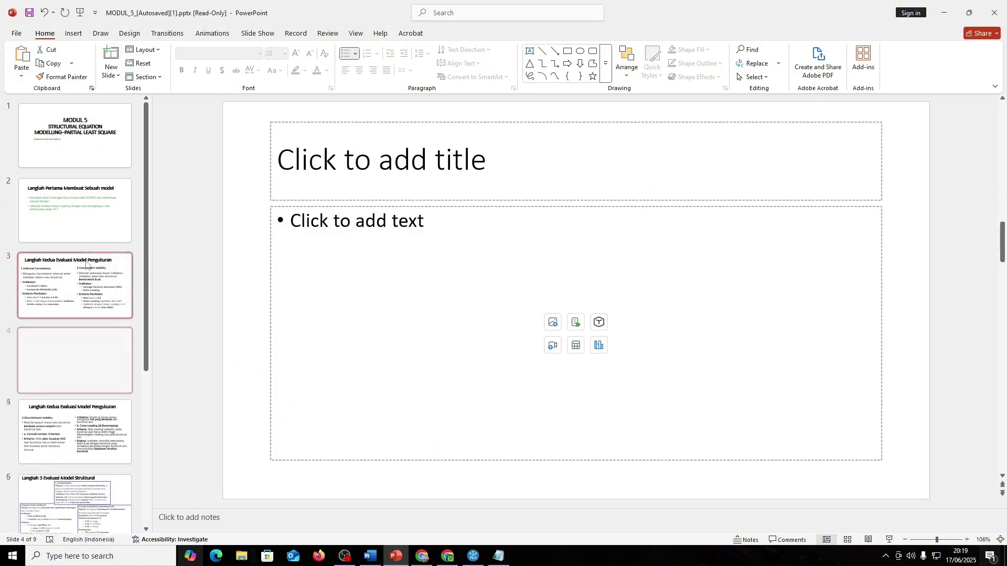
{"action": "scroll", "coordinate": [336, 222], "scroll_direction": "up", "scroll_amount": 1}
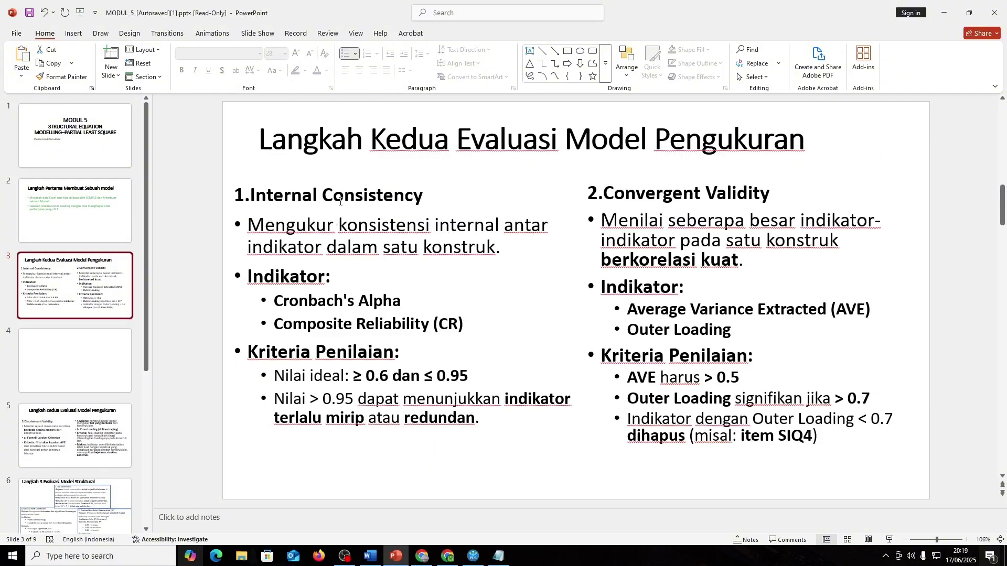
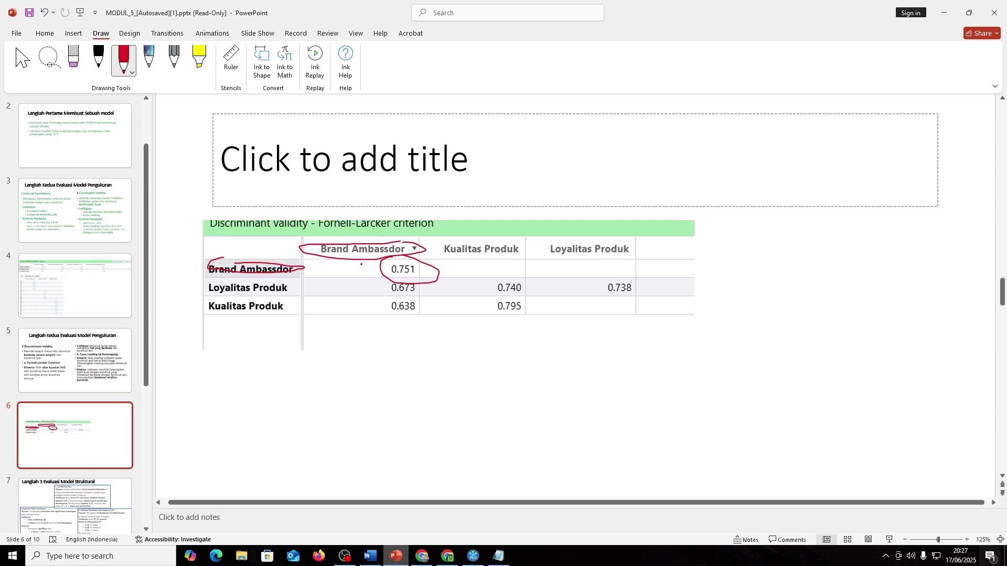
- Compare with slide 5, then erase the red marks on slide 6's header and Loyalitas Produk row label
{"action": "left_click", "coordinate": [88, 356]}
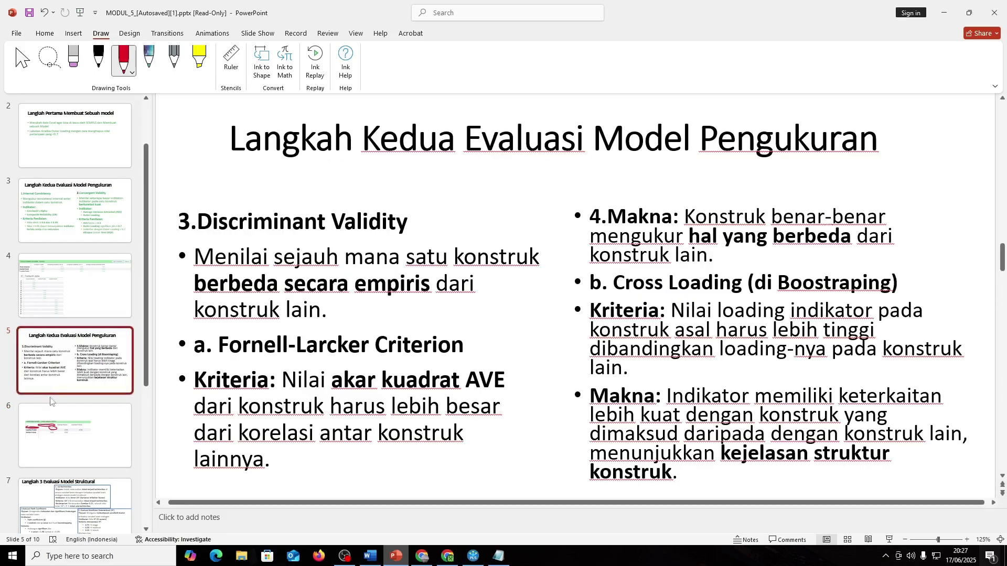
{"action": "left_click", "coordinate": [53, 434]}
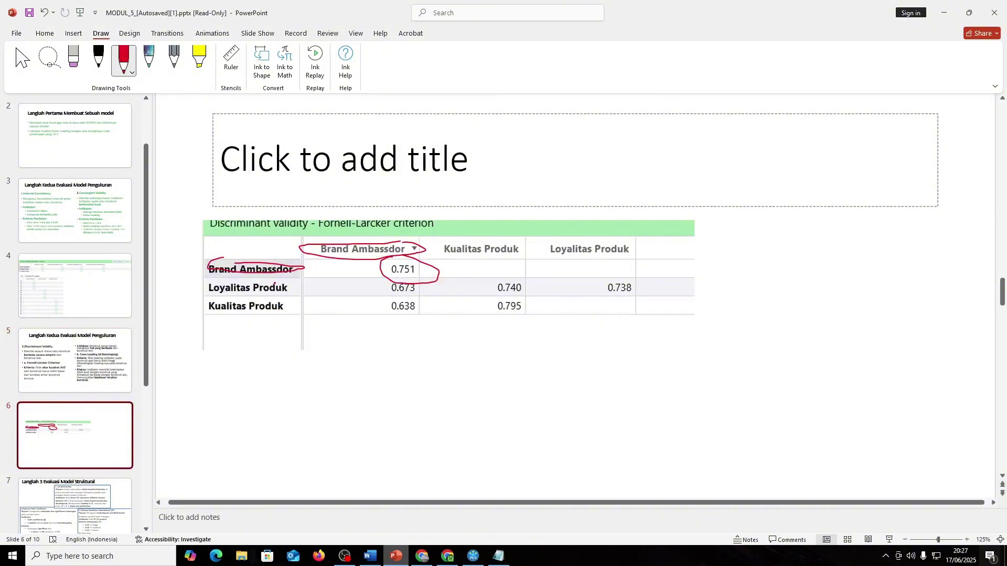
{"action": "left_click_drag", "start_coordinate": [275, 284], "coordinate": [215, 296]}
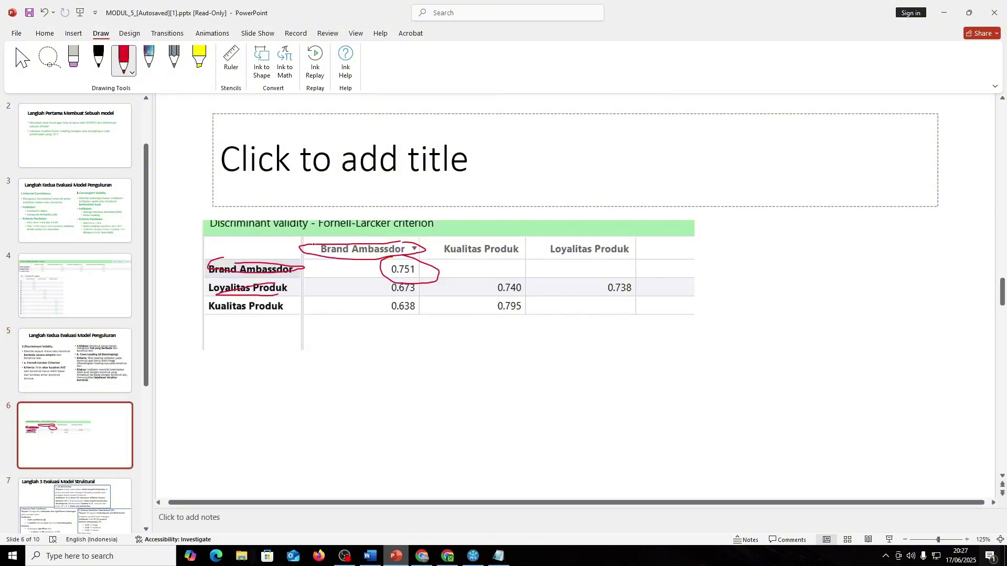
{"action": "left_click", "coordinate": [72, 59]}
{"action": "mouse_move", "coordinate": [239, 257]}
{"action": "left_mouse_down"}
{"action": "mouse_move", "coordinate": [302, 286]}
{"action": "mouse_move", "coordinate": [321, 247]}
{"action": "left_mouse_up"}
- Recheck slide 5's criteria and redraw the red ink circle around 0.751
{"action": "key", "text": "Page_Up"}
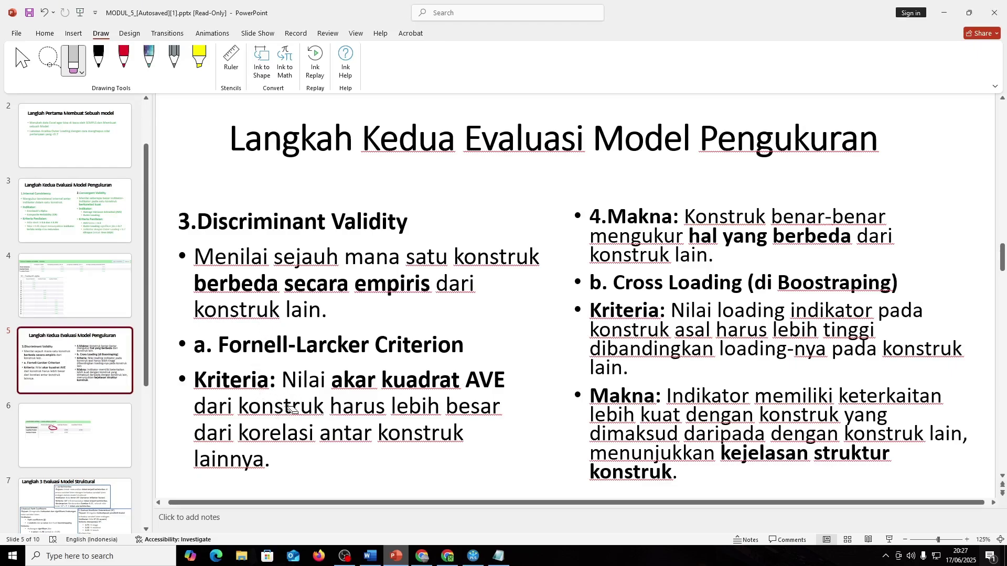
{"action": "key", "text": "Page_Down"}
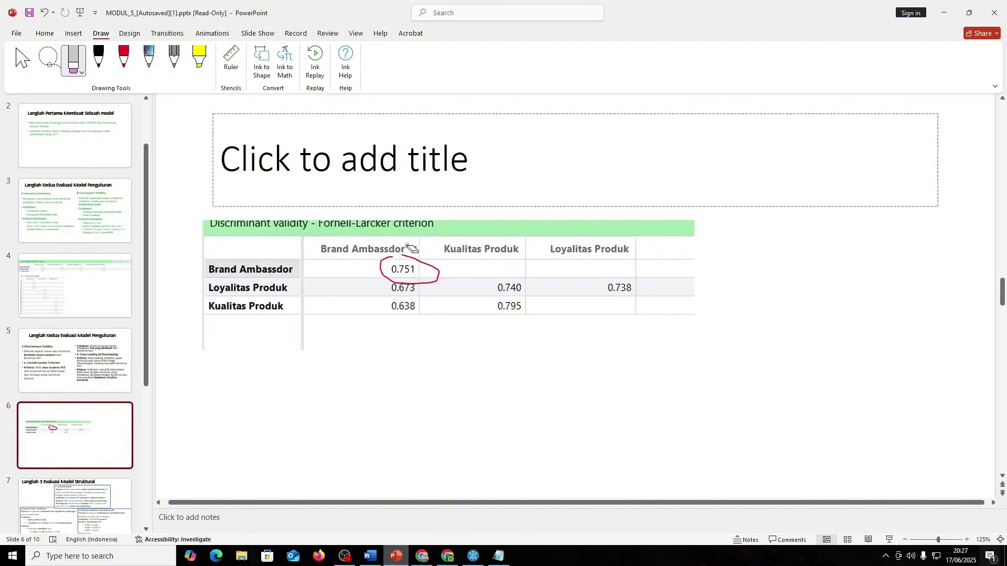
{"action": "left_click", "coordinate": [403, 281]}
{"action": "left_click", "coordinate": [124, 58]}
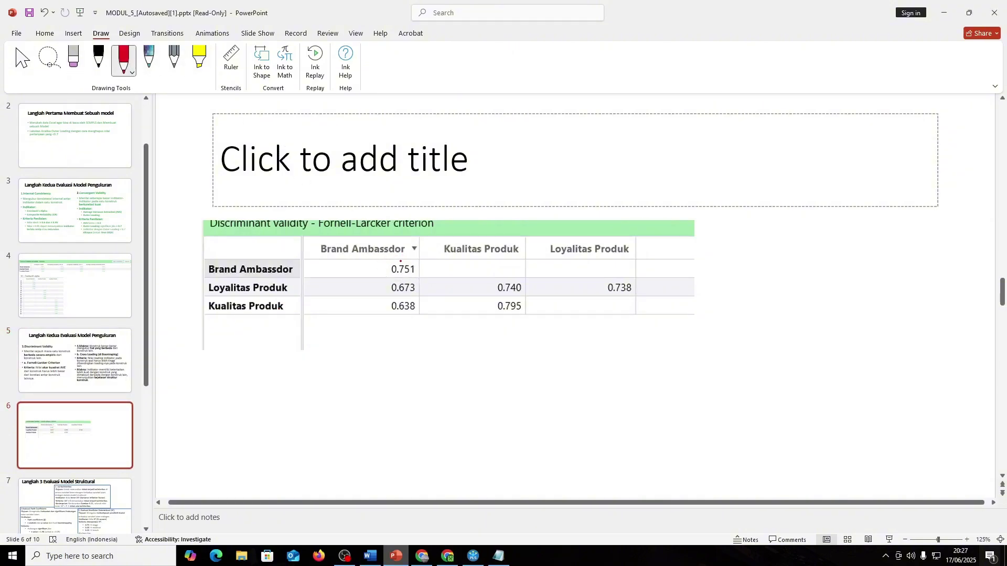
{"action": "mouse_move", "coordinate": [386, 272]}
{"action": "left_mouse_down"}
{"action": "mouse_move", "coordinate": [388, 257]}
{"action": "mouse_move", "coordinate": [408, 318]}
{"action": "mouse_move", "coordinate": [392, 281]}
{"action": "left_mouse_up"}
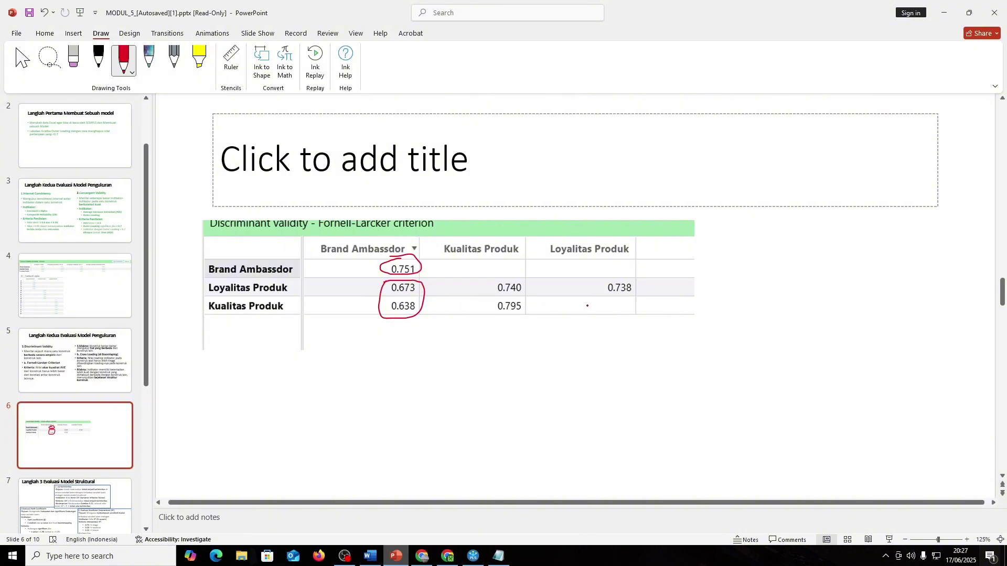
{"action": "key", "text": "alt+Tab"}
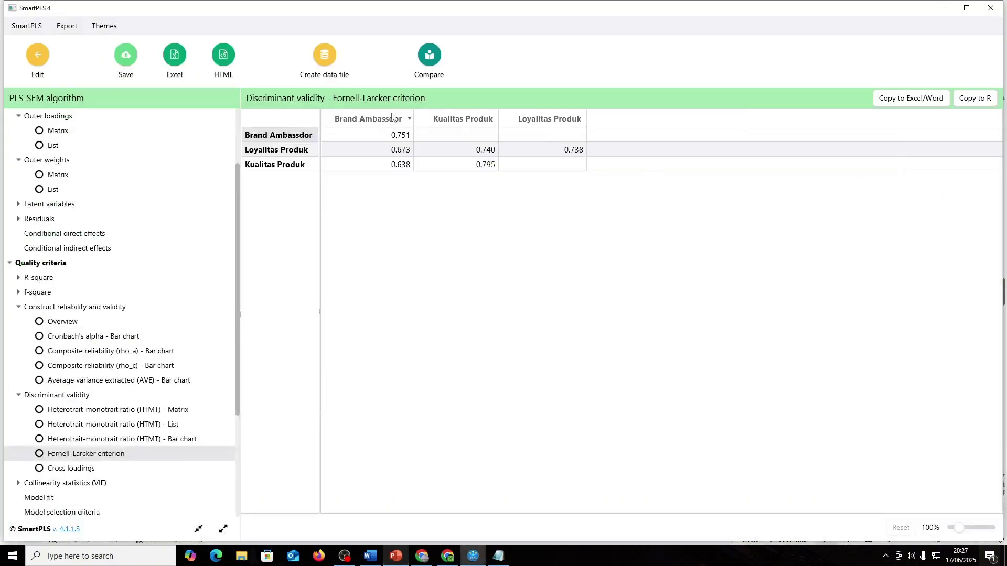
- Try Brand Ambassdor and Loyalitas Produk sorts, leaving the Fornell-Larcker table ascending by Loyalitas Produk
{"action": "left_click", "coordinate": [392, 117]}
{"action": "left_click", "coordinate": [409, 121]}
{"action": "left_click", "coordinate": [547, 120]}
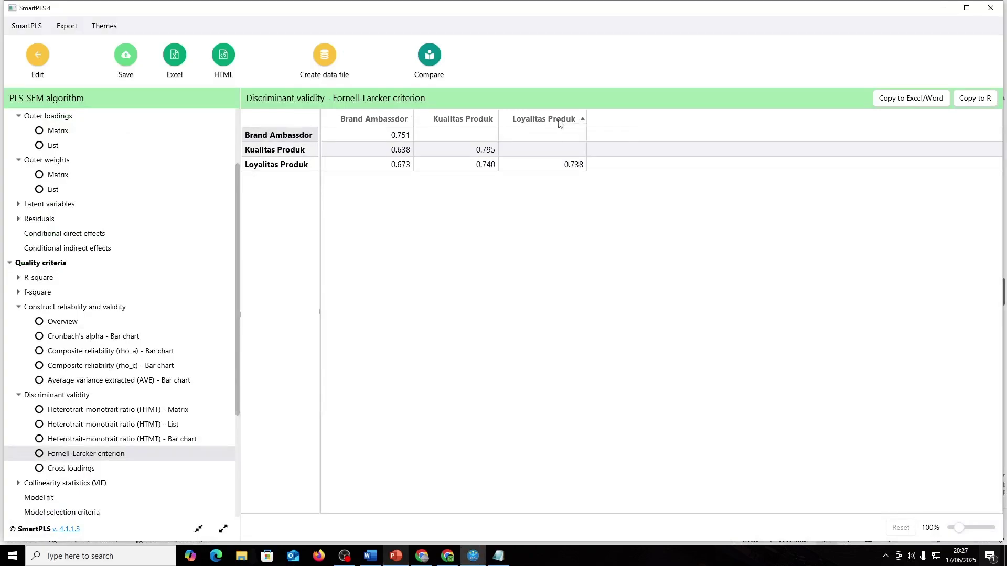
{"action": "left_click", "coordinate": [559, 122]}
{"action": "left_click", "coordinate": [559, 122]}
{"action": "left_click", "coordinate": [559, 122]}
{"action": "left_click", "coordinate": [559, 122]}
{"action": "left_click", "coordinate": [559, 122]}
{"action": "left_click", "coordinate": [399, 123]}
{"action": "left_click", "coordinate": [398, 122]}
{"action": "left_click", "coordinate": [545, 123]}
{"action": "key", "text": "alt+Tab"}
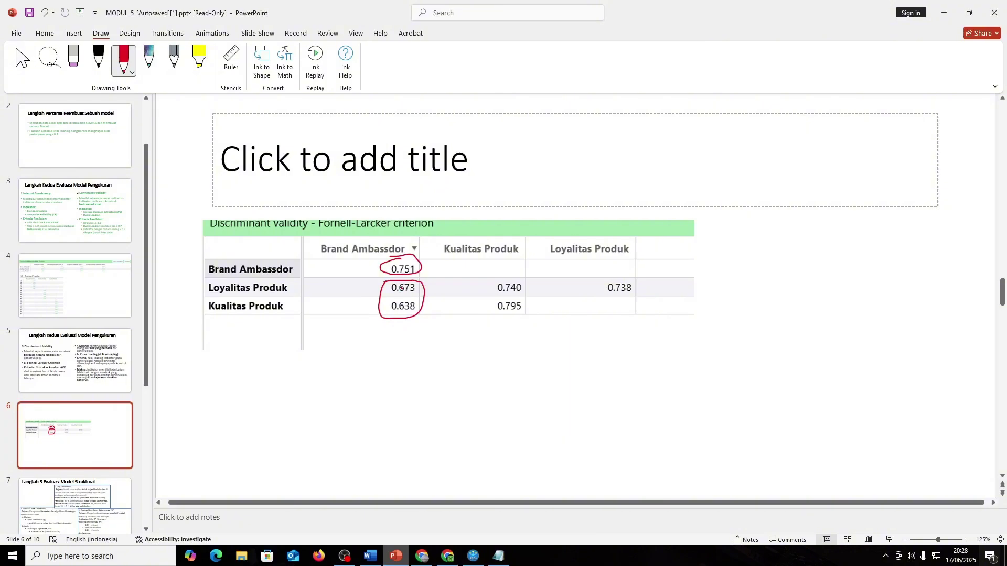
- Sketch red marks on slide 6's column and row label, then erase all red ink from the table
{"action": "left_click", "coordinate": [76, 362]}
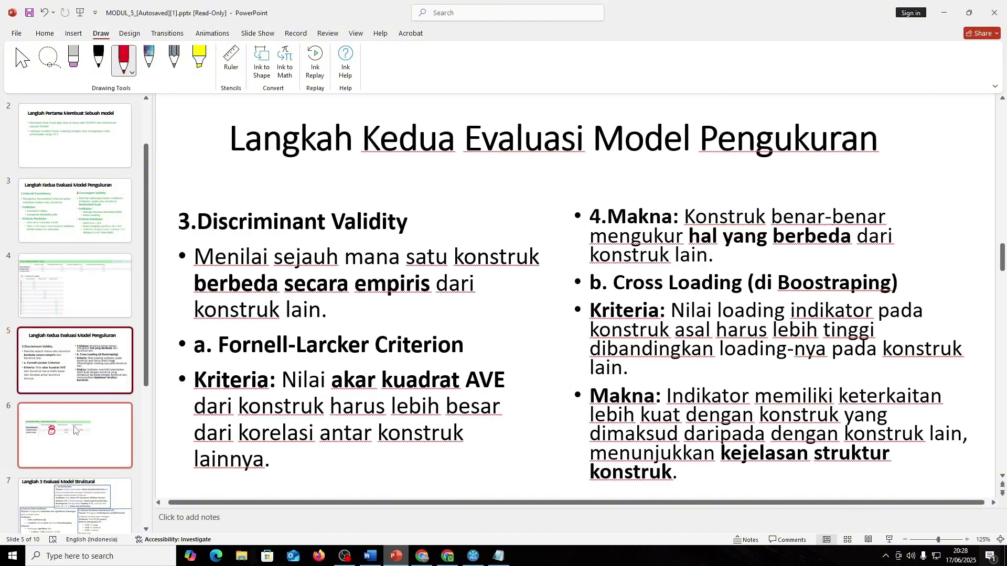
{"action": "left_click", "coordinate": [77, 425]}
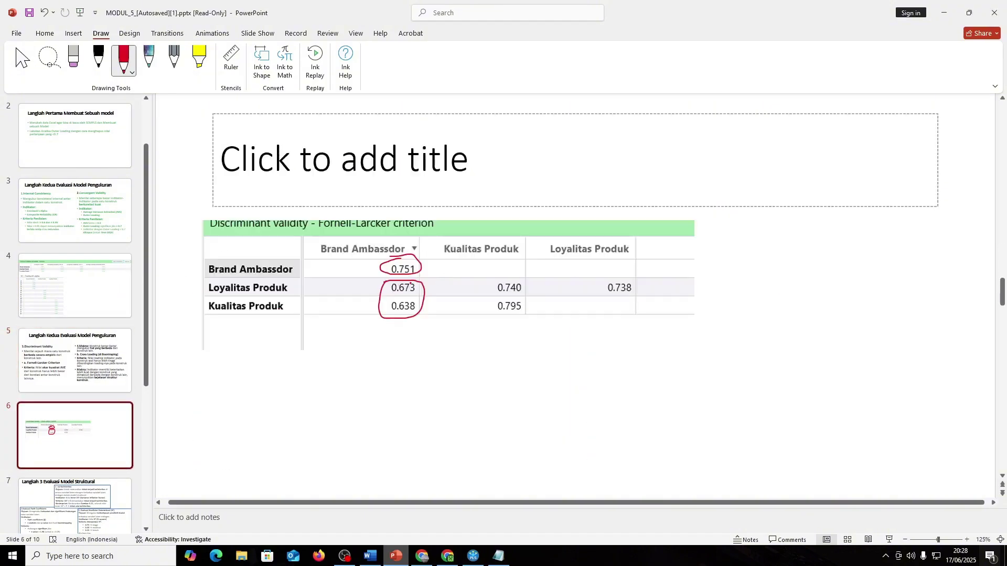
{"action": "mouse_move", "coordinate": [318, 236]}
{"action": "left_mouse_down"}
{"action": "mouse_move", "coordinate": [341, 321]}
{"action": "mouse_move", "coordinate": [345, 233]}
{"action": "mouse_move", "coordinate": [326, 245]}
{"action": "left_mouse_up"}
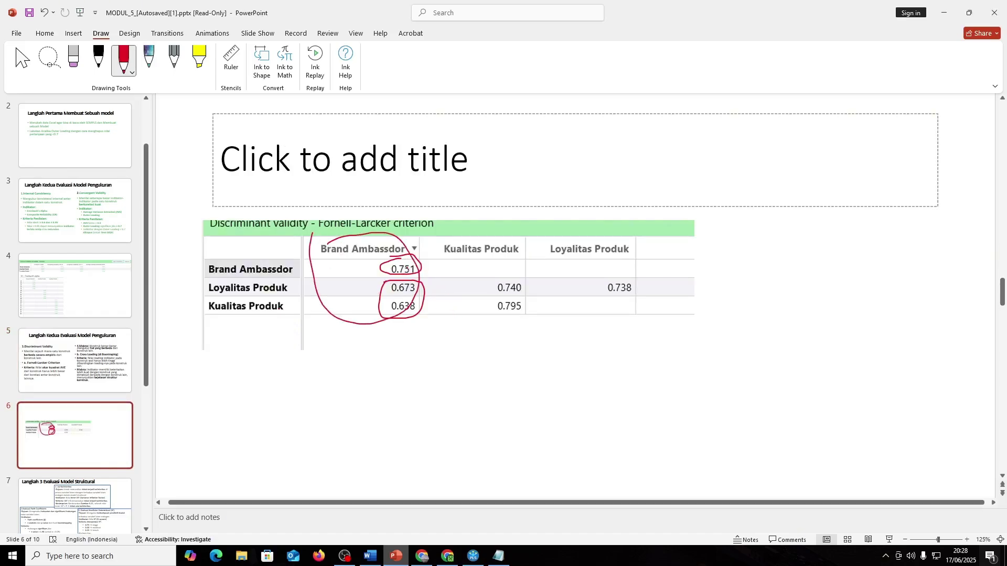
{"action": "mouse_move", "coordinate": [274, 271]}
{"action": "left_mouse_down"}
{"action": "mouse_move", "coordinate": [357, 278]}
{"action": "mouse_move", "coordinate": [393, 246]}
{"action": "left_mouse_up"}
{"action": "left_click", "coordinate": [73, 58]}
{"action": "mouse_move", "coordinate": [341, 219]}
{"action": "left_mouse_down"}
{"action": "mouse_move", "coordinate": [409, 250]}
{"action": "mouse_move", "coordinate": [448, 298]}
{"action": "left_mouse_up"}
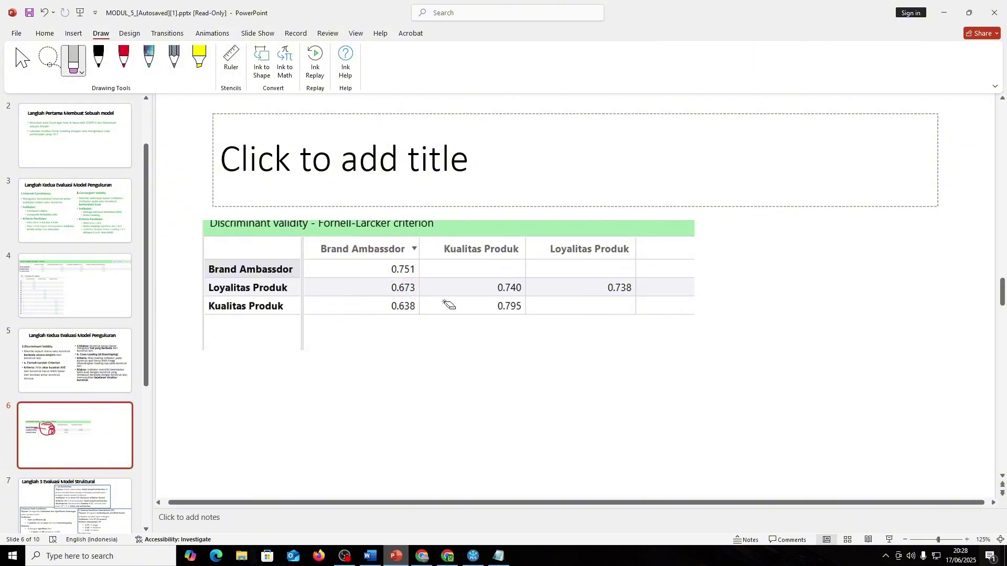
- Circle 0.740 and 0.795 in the Kualitas Produk column with black ink
{"action": "left_click", "coordinate": [73, 59]}
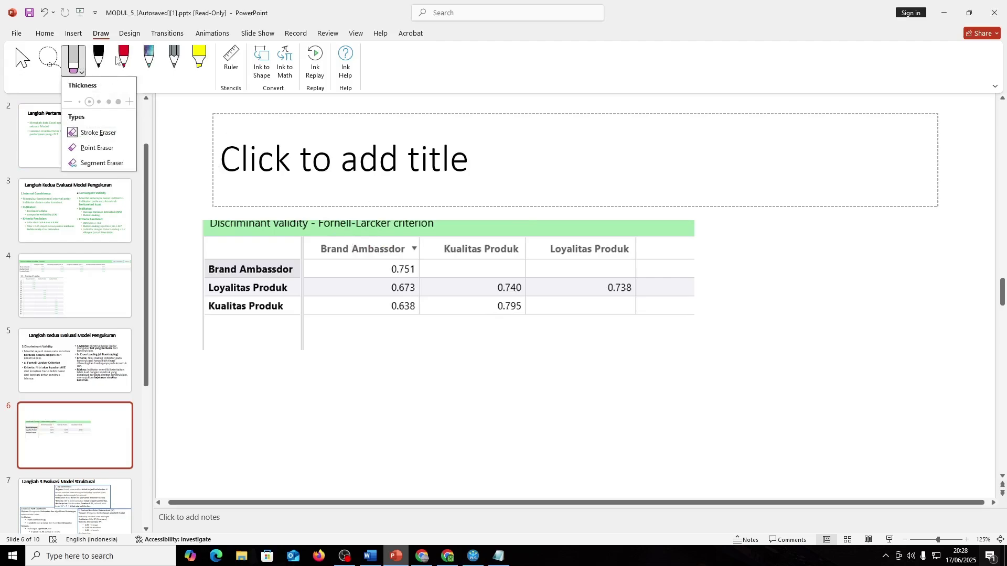
{"action": "left_click", "coordinate": [98, 57]}
{"action": "mouse_move", "coordinate": [489, 283]}
{"action": "left_mouse_down"}
{"action": "mouse_move", "coordinate": [517, 297]}
{"action": "mouse_move", "coordinate": [516, 279]}
{"action": "mouse_move", "coordinate": [489, 323]}
{"action": "mouse_move", "coordinate": [516, 297]}
{"action": "left_mouse_up"}
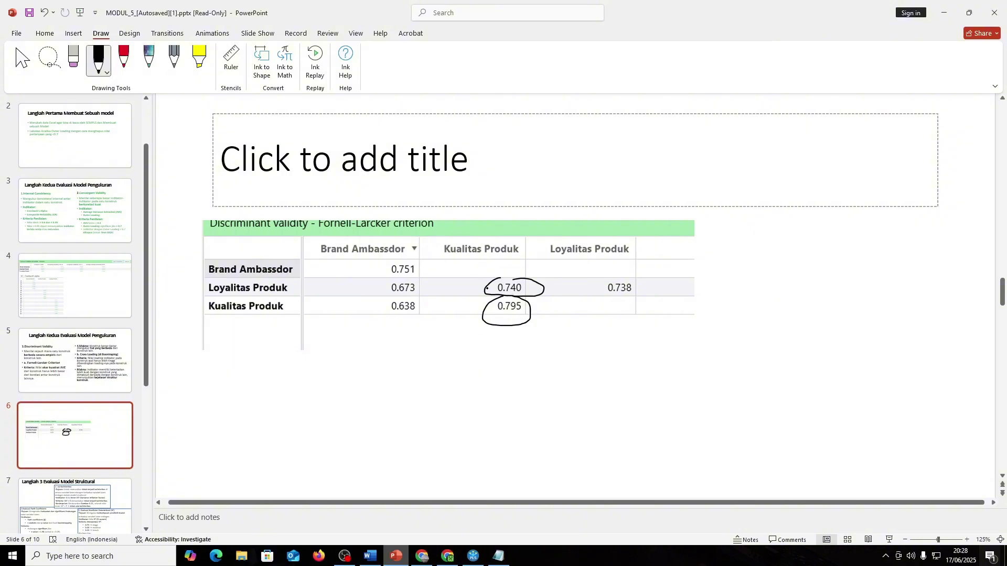
{"action": "left_click", "coordinate": [22, 58]}
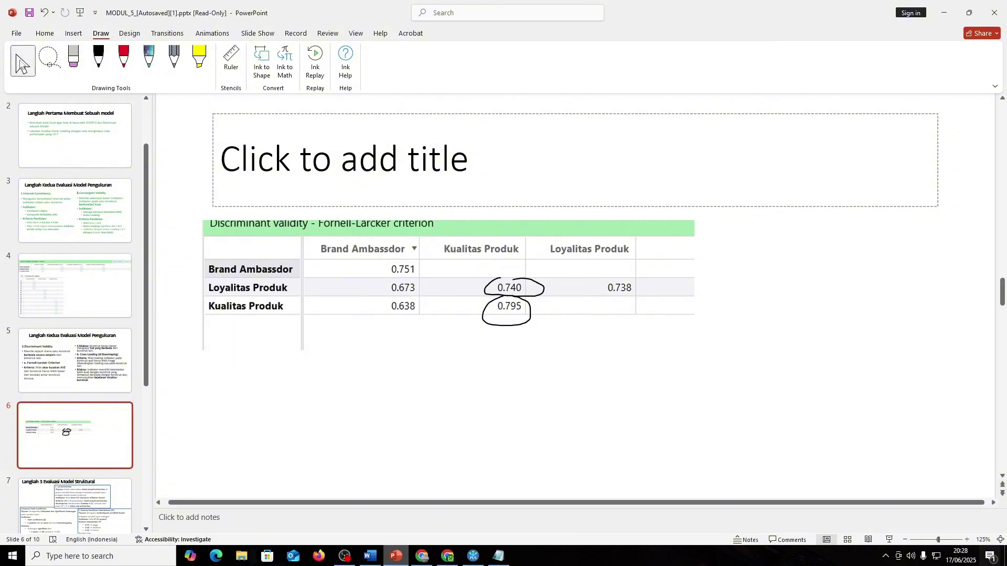
{"action": "left_click", "coordinate": [45, 33]}
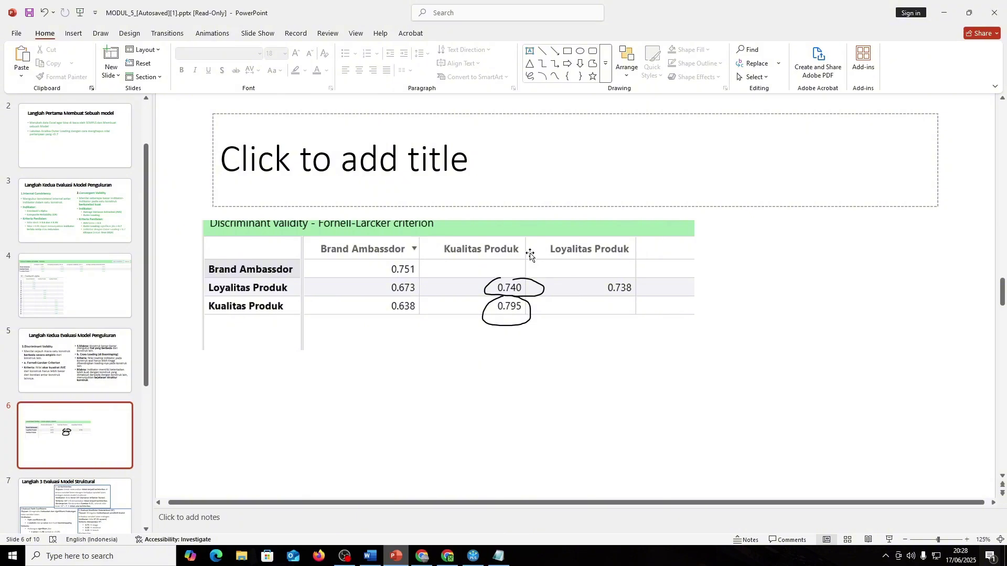
- Show SmartPLS's HTMT - Matrix results and capture the table with a screen snip
{"action": "key", "text": "alt+Tab"}
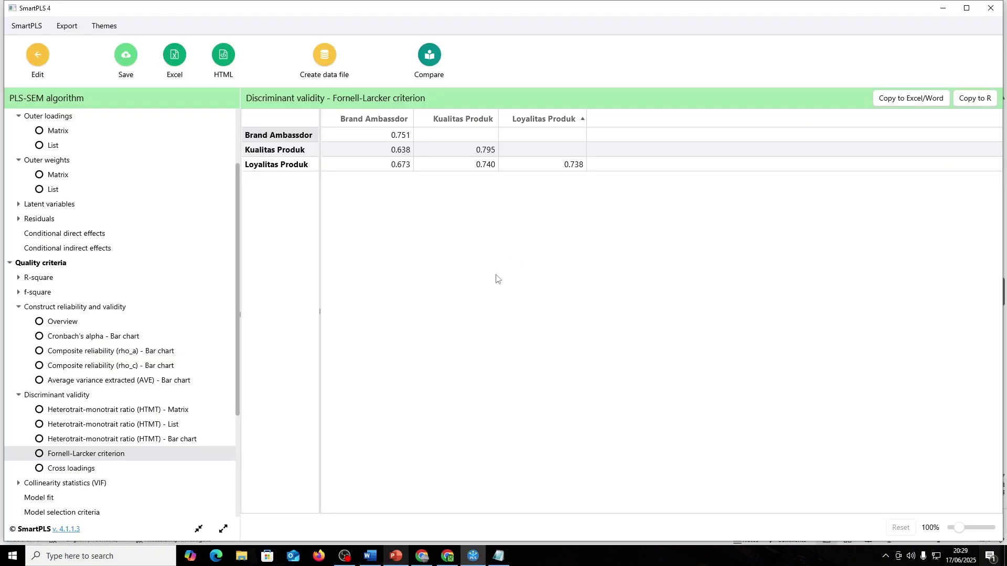
{"action": "left_click", "coordinate": [156, 409]}
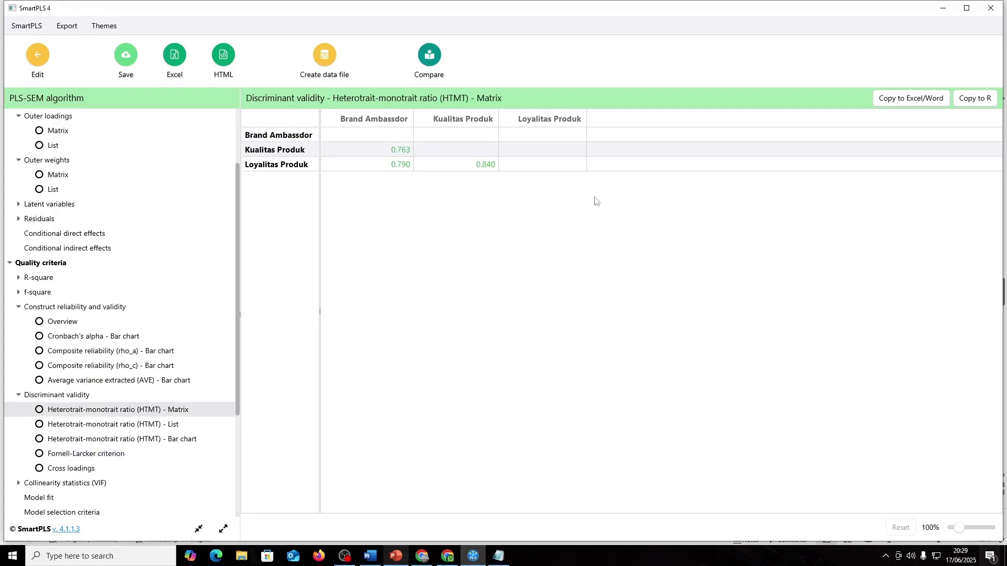
{"action": "left_click", "coordinate": [990, 556]}
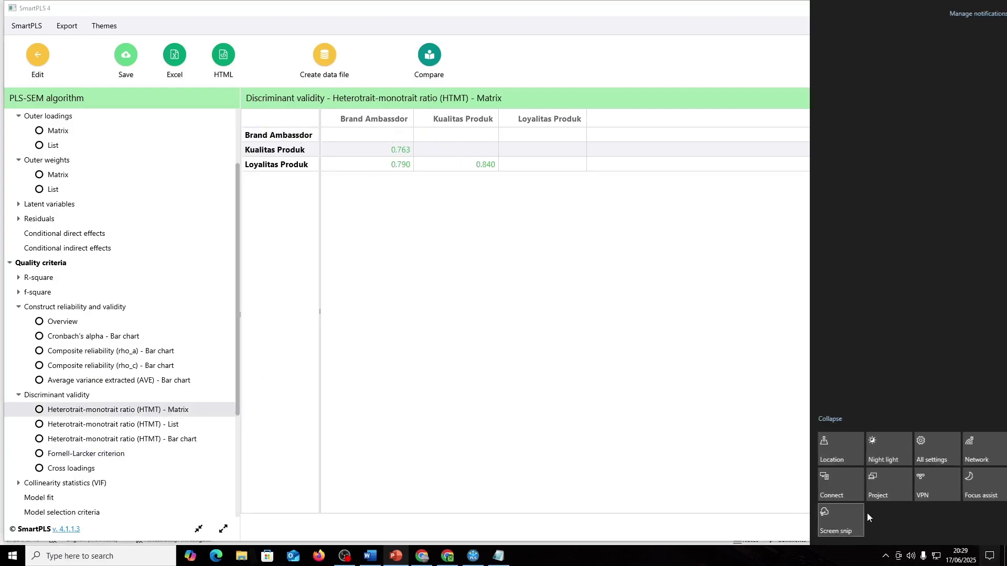
{"action": "left_click", "coordinate": [834, 528]}
{"action": "left_click_drag", "start_coordinate": [240, 104], "coordinate": [611, 188]}
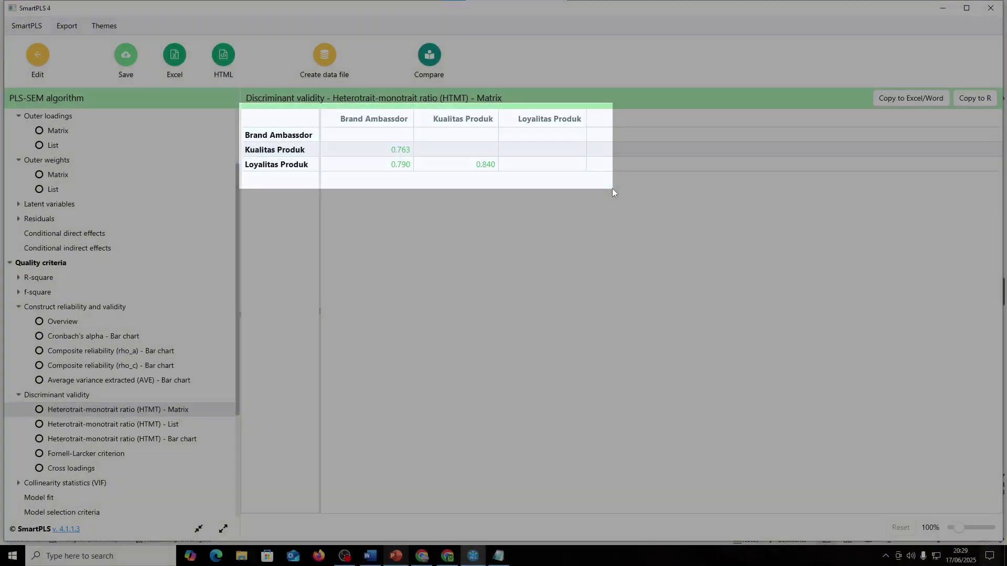
- Paste the HTMT snip onto slide 6 below the Fornell-Larcker table
{"action": "key", "text": "alt+Tab"}
{"action": "key", "text": "ctrl+v"}
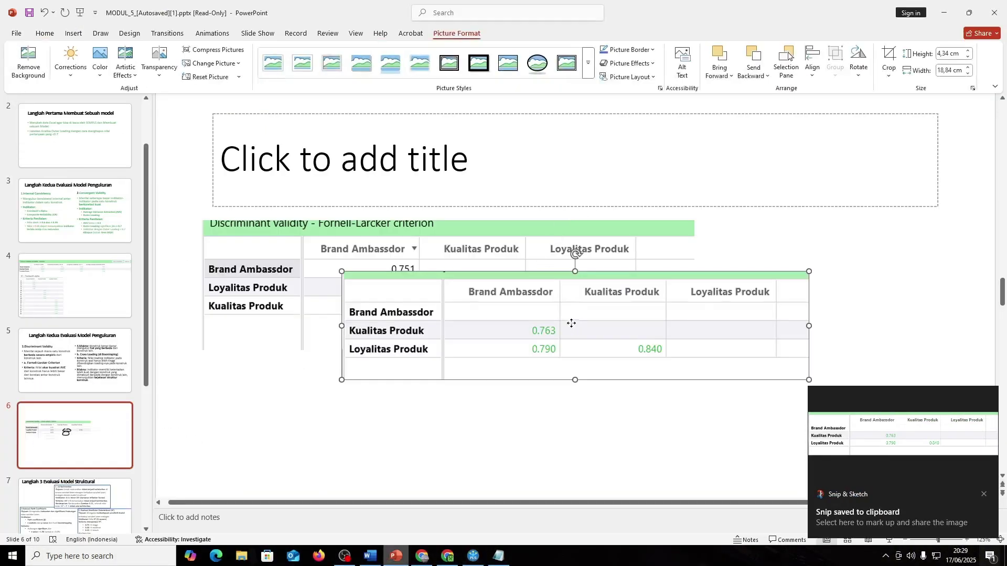
{"action": "left_click_drag", "start_coordinate": [547, 335], "coordinate": [427, 397]}
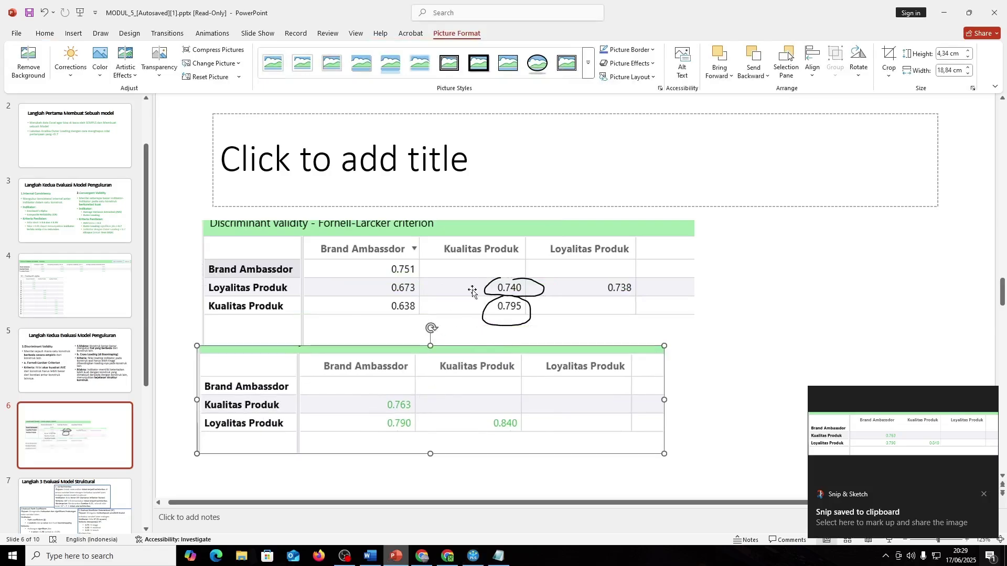
{"action": "left_click", "coordinate": [404, 284]}
{"action": "key", "text": "alt+Tab"}
{"action": "key", "text": "alt+Tab"}
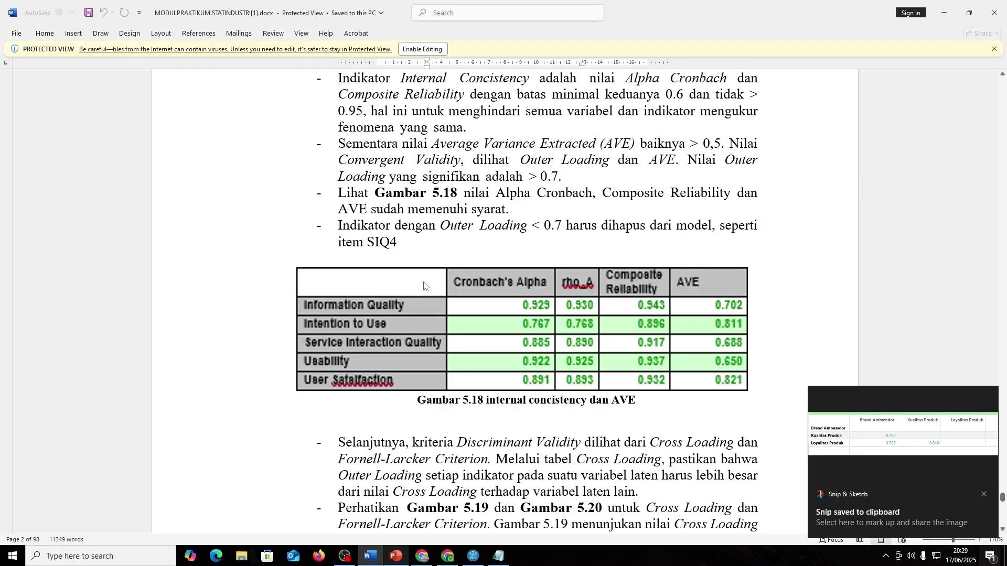
{"action": "scroll", "coordinate": [622, 322], "scroll_direction": "down", "scroll_amount": 3}
{"action": "scroll", "coordinate": [621, 323], "scroll_direction": "down", "scroll_amount": 15}
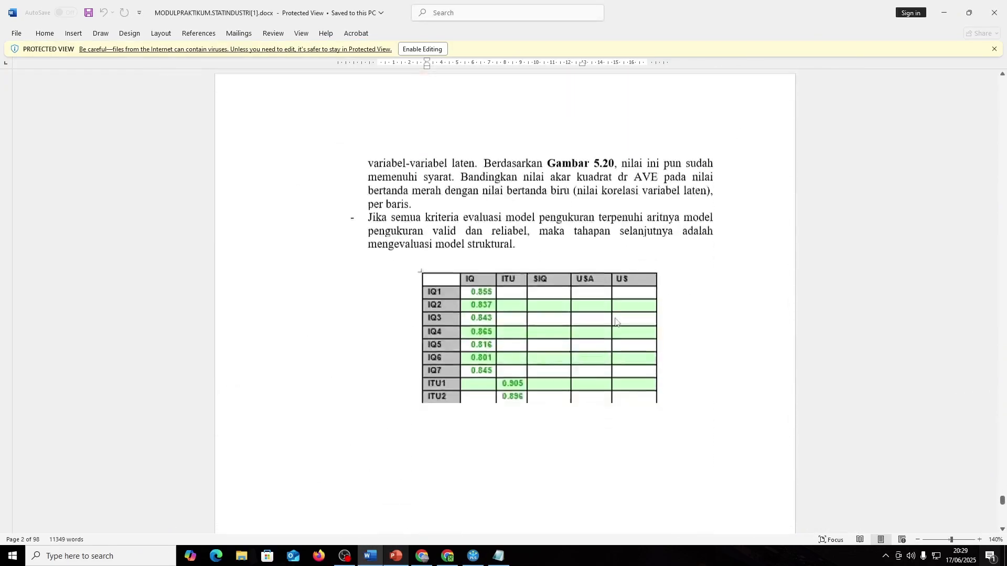
{"action": "scroll", "coordinate": [562, 306], "scroll_direction": "up", "scroll_amount": 3, "text": "ctrl"}
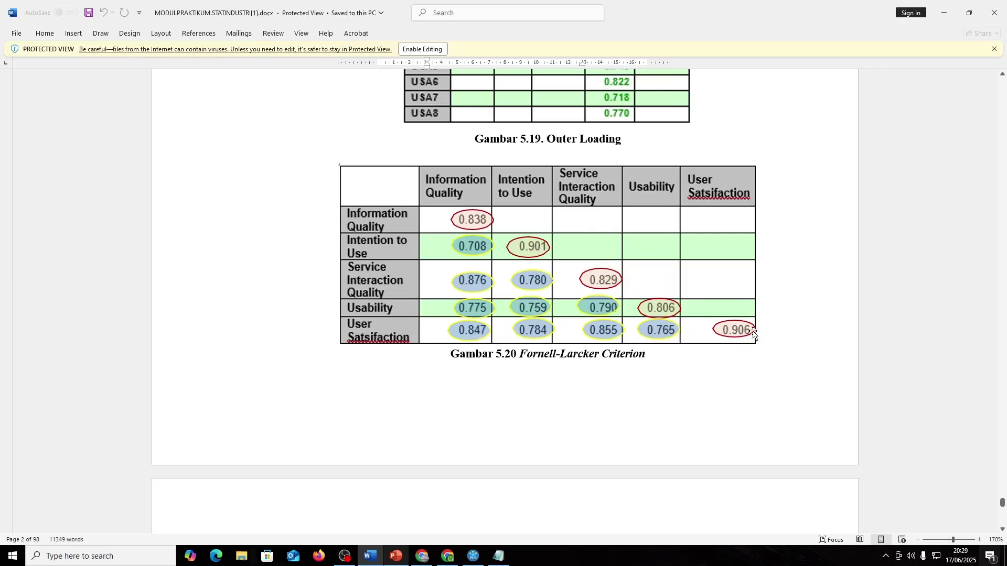
{"action": "key", "text": "alt+Tab"}
{"action": "key", "text": "alt+Tab"}
{"action": "key", "text": "alt+Tab"}
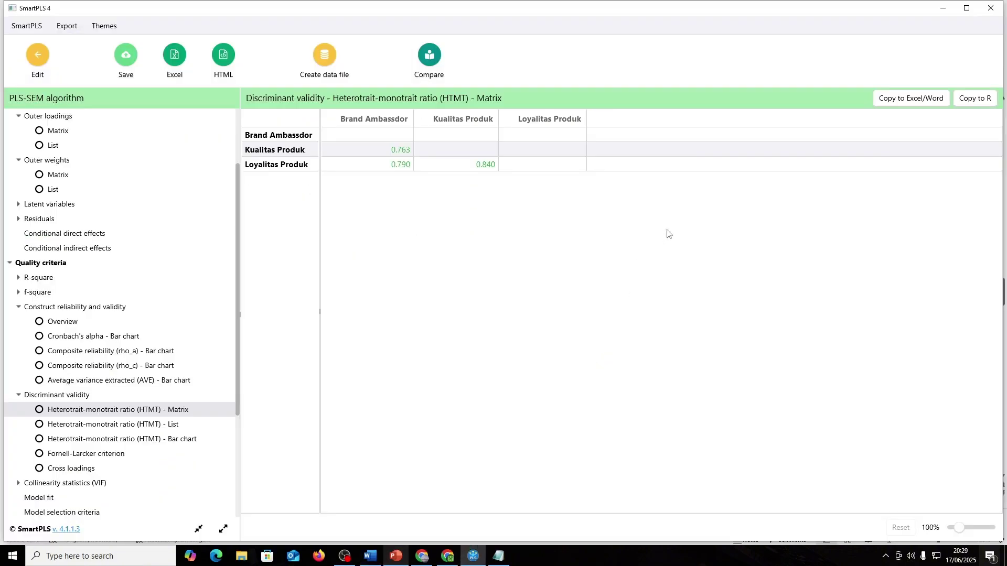
{"action": "left_click", "coordinate": [87, 453]}
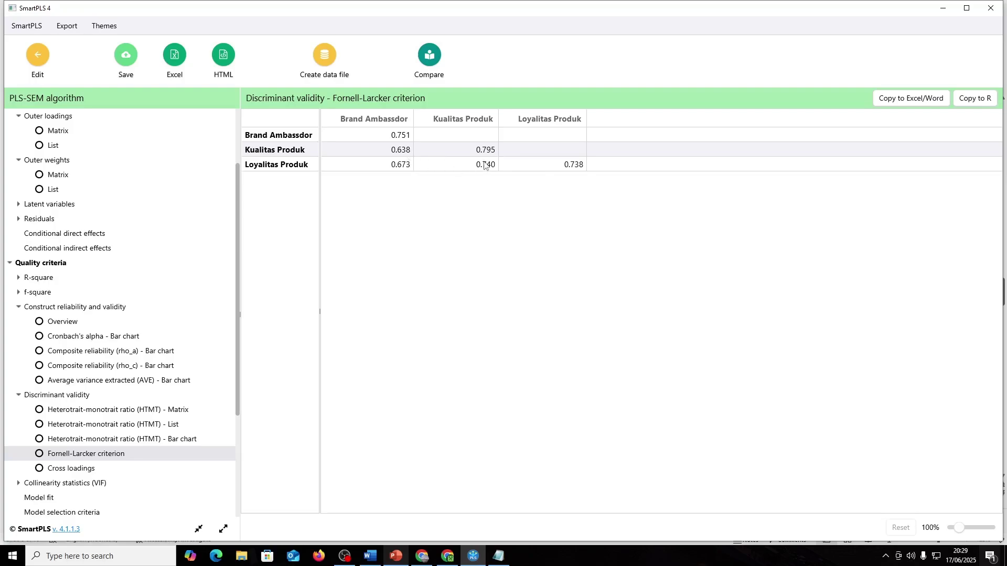
{"action": "left_click", "coordinate": [102, 472]}
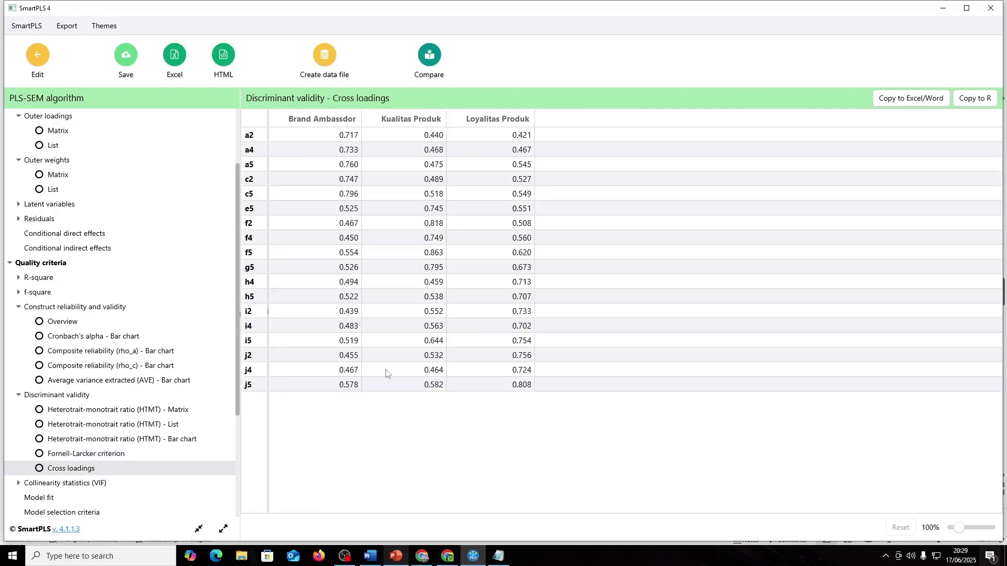
{"action": "left_click", "coordinate": [89, 410]}
{"action": "key", "text": "alt+Tab"}
{"action": "key", "text": "alt+Tab"}
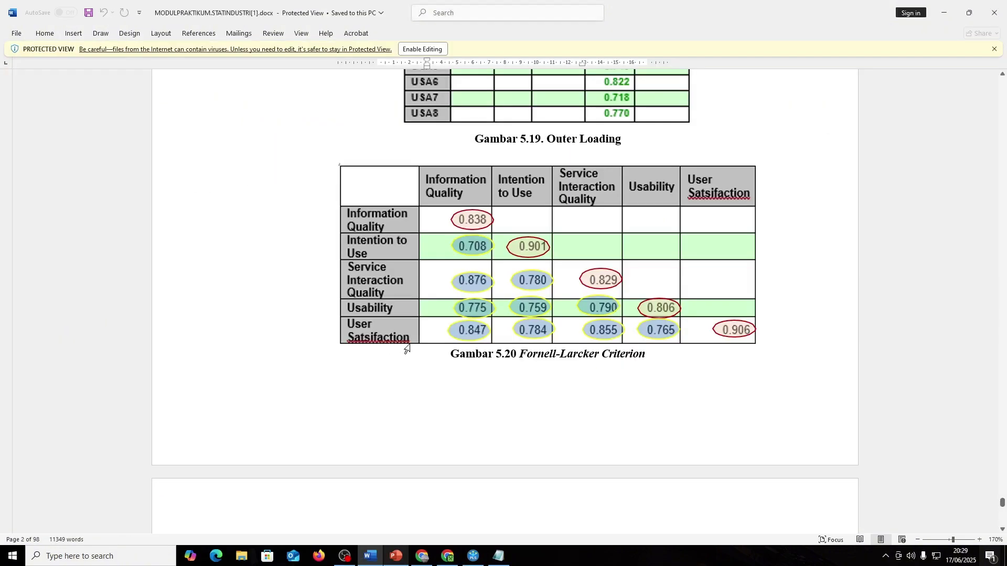
{"action": "key", "text": "alt+Tab"}
{"action": "key", "text": "alt+Tab"}
{"action": "key", "text": "alt+Tab"}
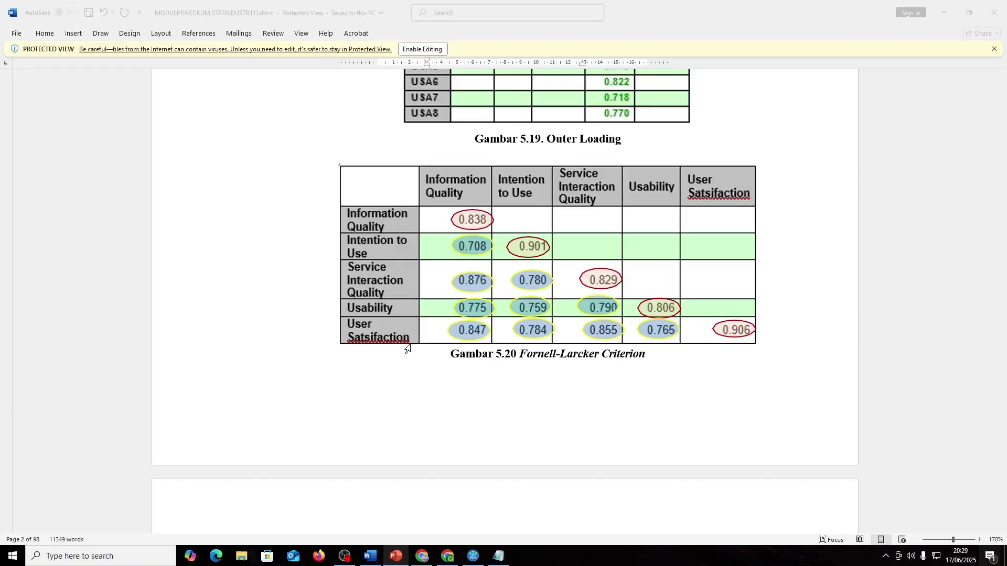
{"action": "key", "text": "alt+Tab"}
{"action": "left_click", "coordinate": [726, 388]}
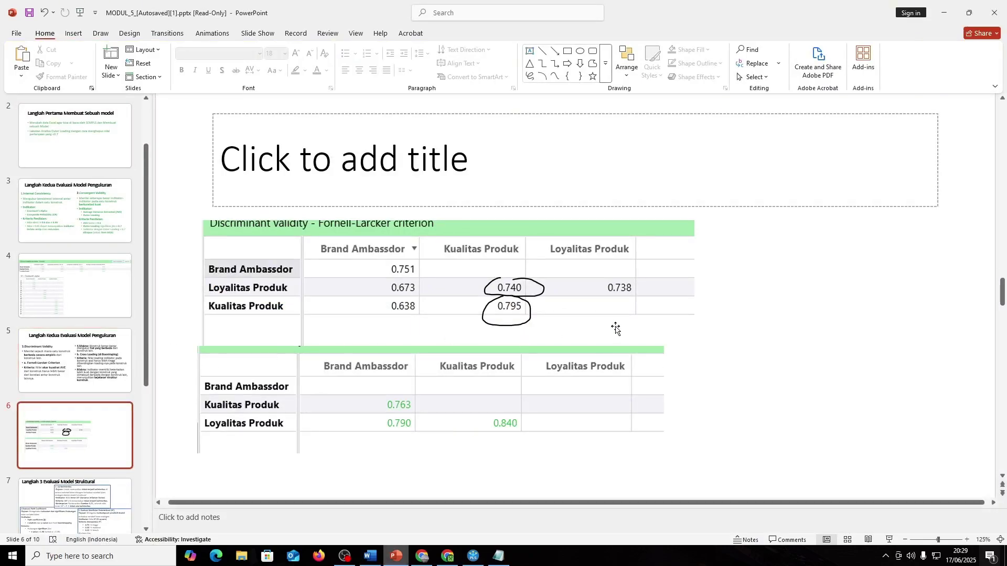
- Make all of slide 5's Discriminant Validity text green, from heading through the Fornell-Larcker criteria
{"action": "left_click", "coordinate": [615, 307]}
{"action": "key", "text": "Page_Up"}
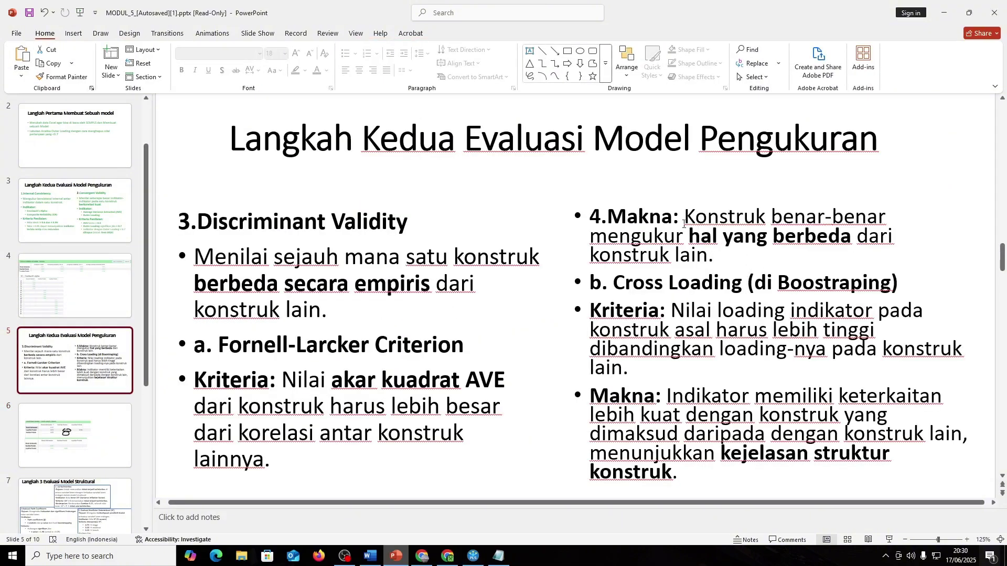
{"action": "left_click_drag", "start_coordinate": [296, 458], "coordinate": [199, 222]}
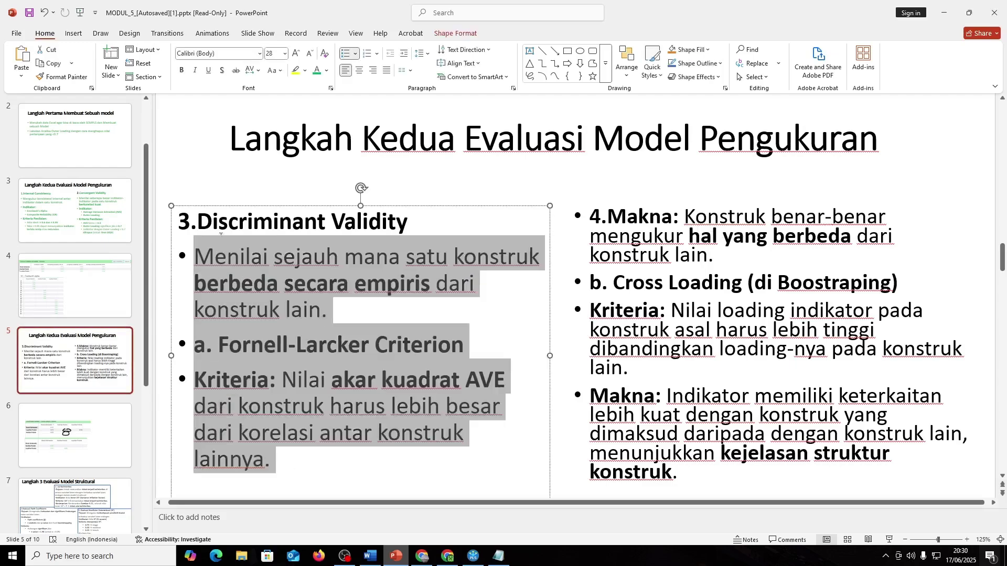
{"action": "left_click", "coordinate": [505, 380]}
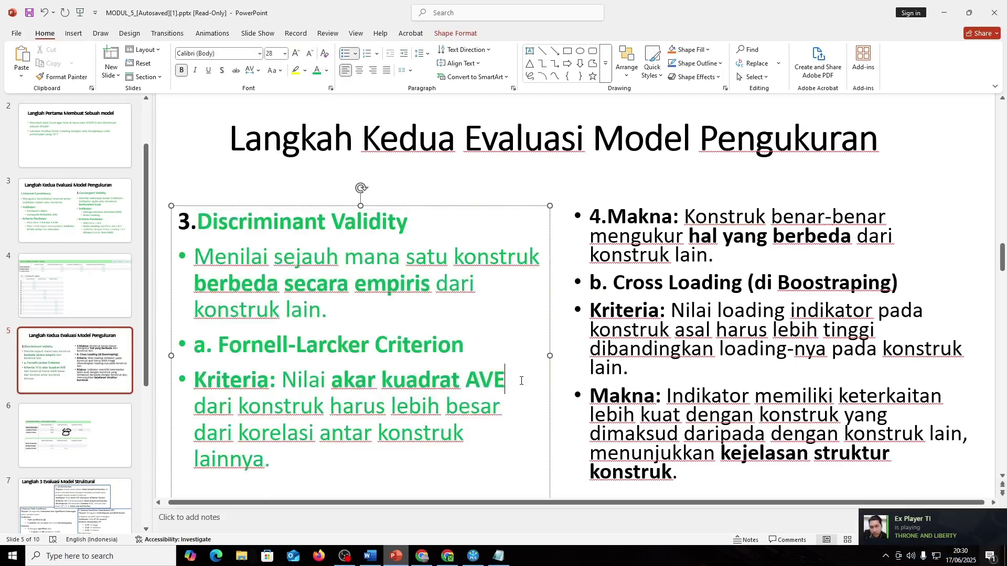
{"action": "left_click", "coordinate": [464, 346]}
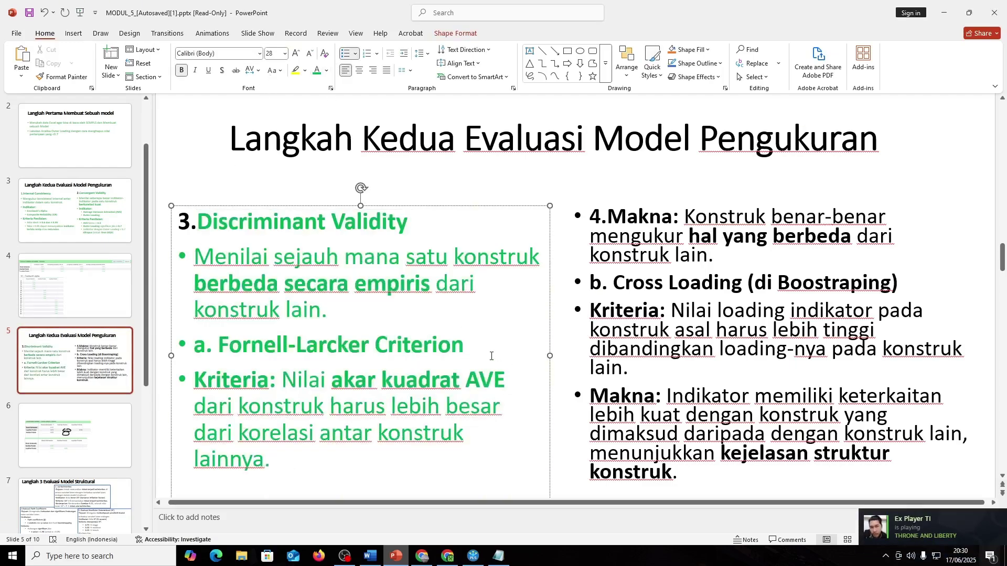
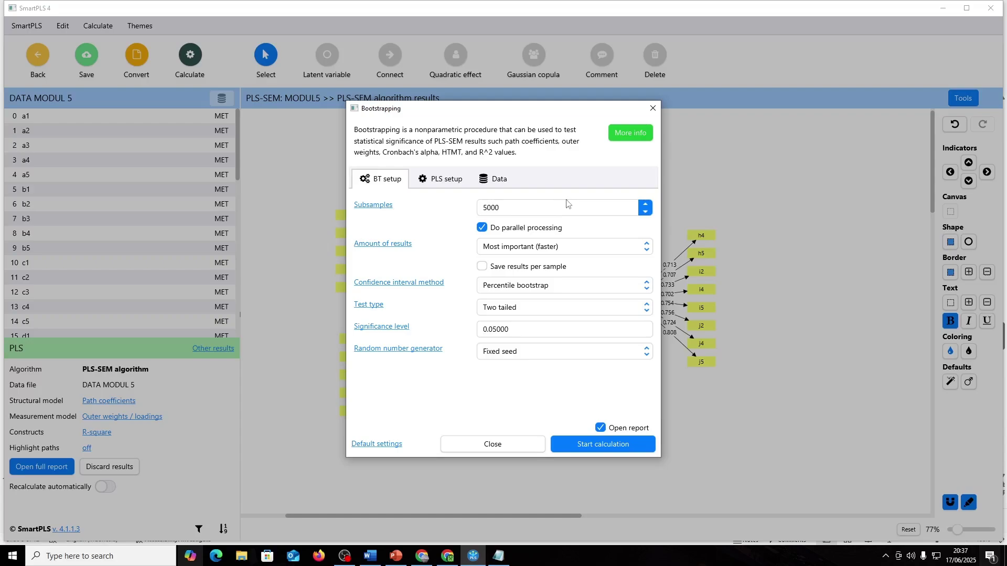
- Run bootstrapping and show path coefficients with T statistics 4.157 and 6.578, p values 0.000
{"action": "left_click", "coordinate": [598, 443]}
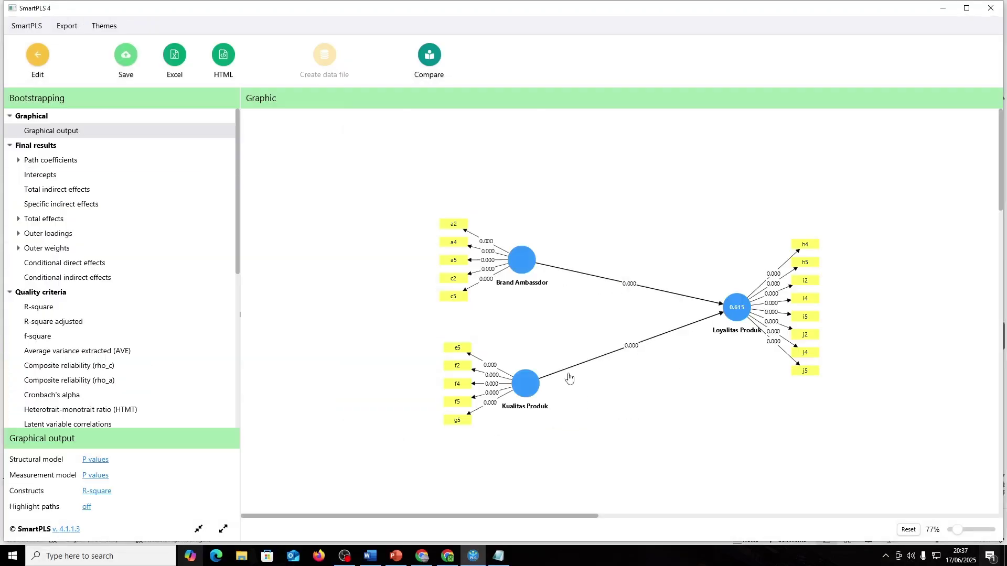
{"action": "left_click", "coordinate": [72, 161]}
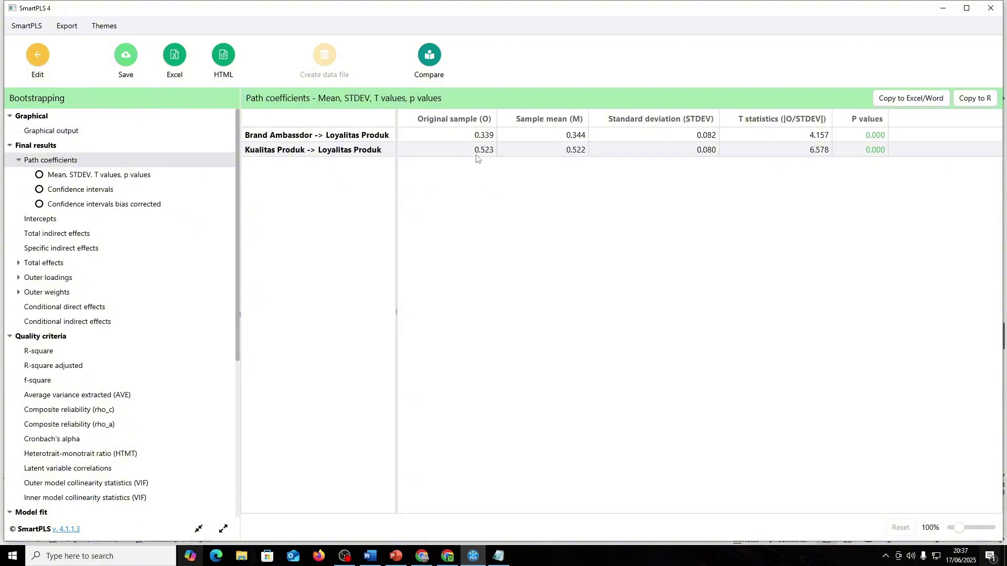
- Snip the bootstrapping path coefficients table and paste it on slide 9 below the first table
{"action": "left_click", "coordinate": [990, 556]}
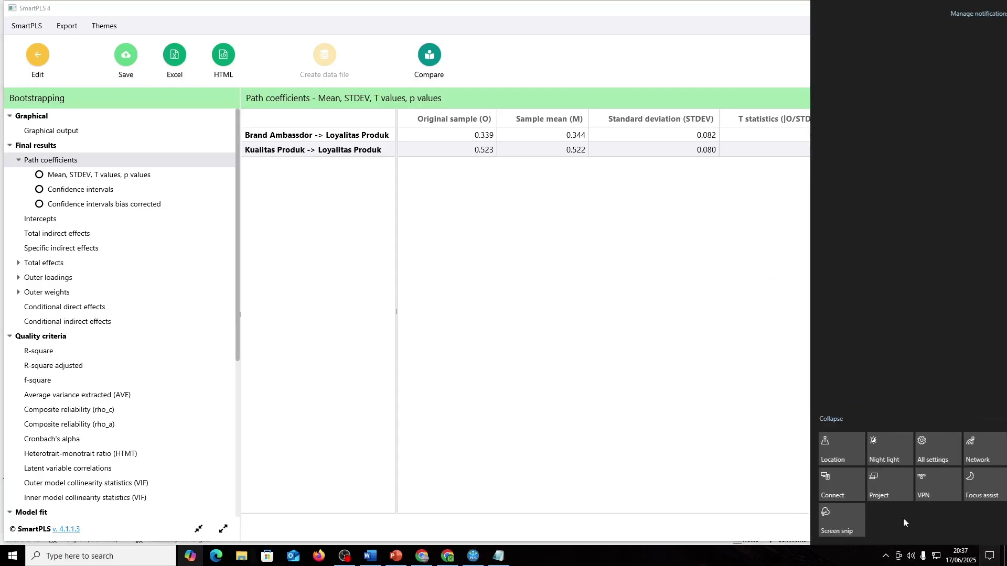
{"action": "left_click", "coordinate": [835, 526]}
{"action": "left_click_drag", "start_coordinate": [235, 107], "coordinate": [891, 172]}
{"action": "key", "text": "alt+Tab"}
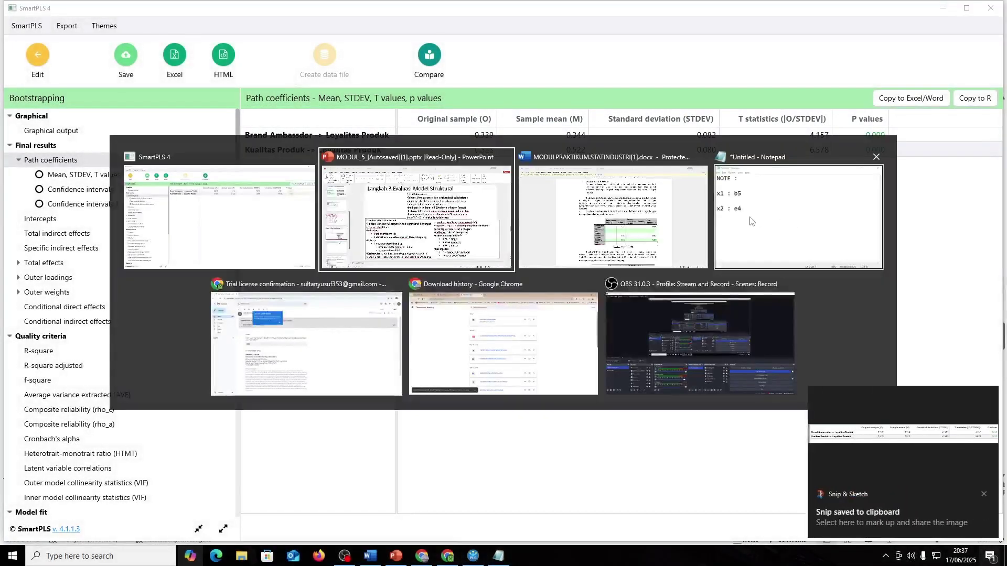
{"action": "left_click", "coordinate": [98, 451]}
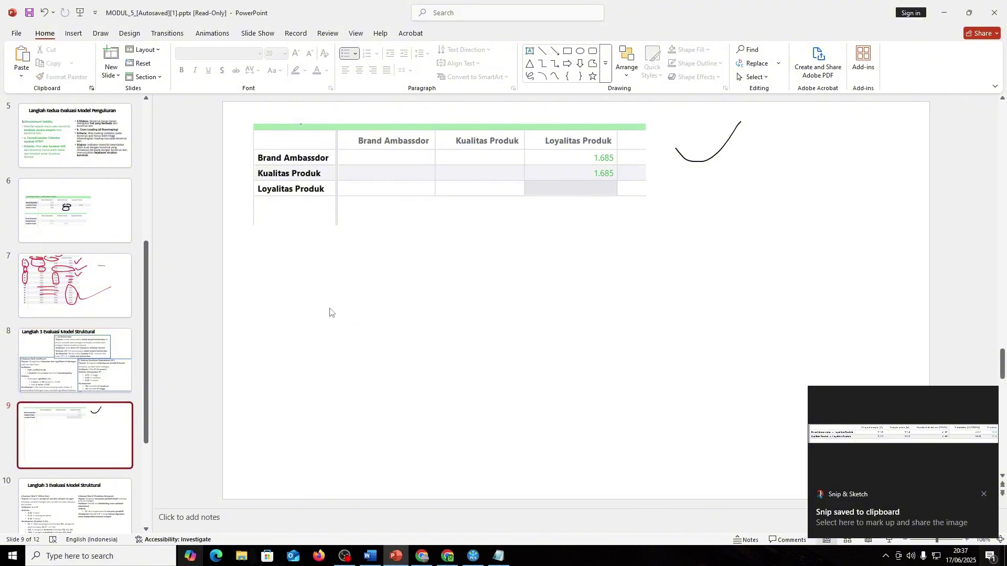
{"action": "left_click", "coordinate": [466, 282]}
{"action": "left_click_drag", "start_coordinate": [466, 281], "coordinate": [466, 289]}
{"action": "left_click", "coordinate": [406, 139]}
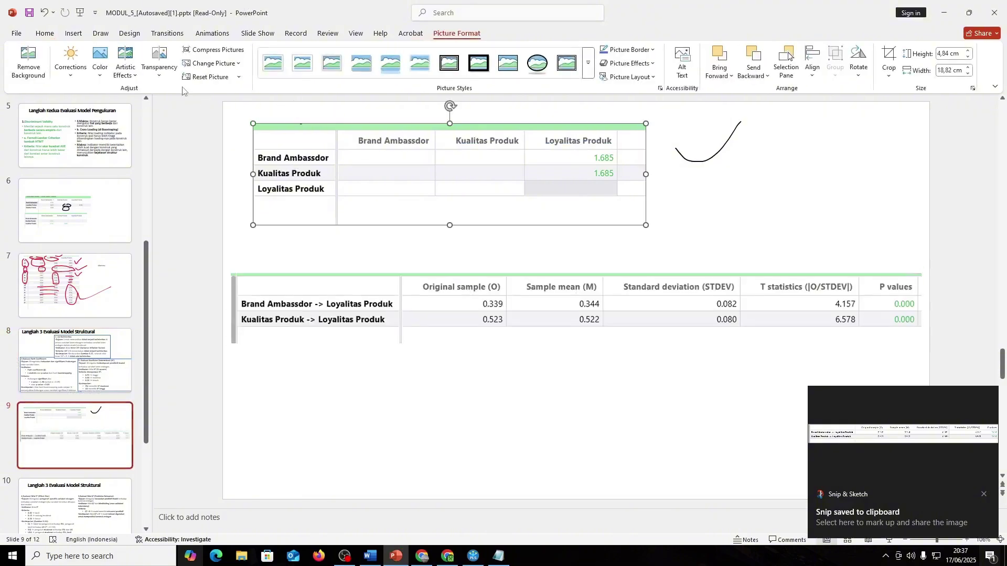
- Number the two tables on slide 9 as 1 and 2 in red ink
{"action": "left_click", "coordinate": [129, 33]}
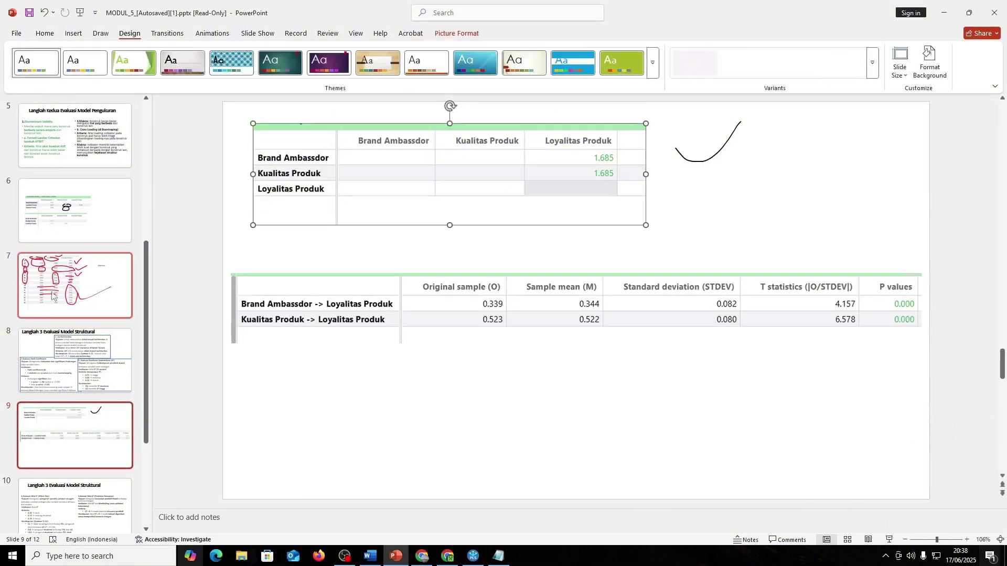
{"action": "left_click", "coordinate": [100, 33]}
{"action": "left_click", "coordinate": [124, 57]}
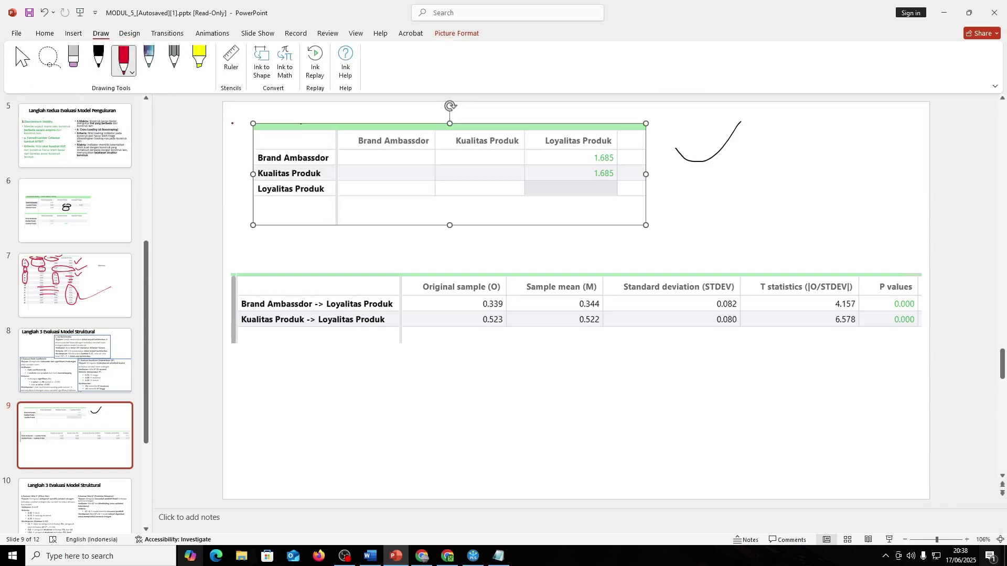
{"action": "left_click_drag", "start_coordinate": [236, 115], "coordinate": [236, 131]}
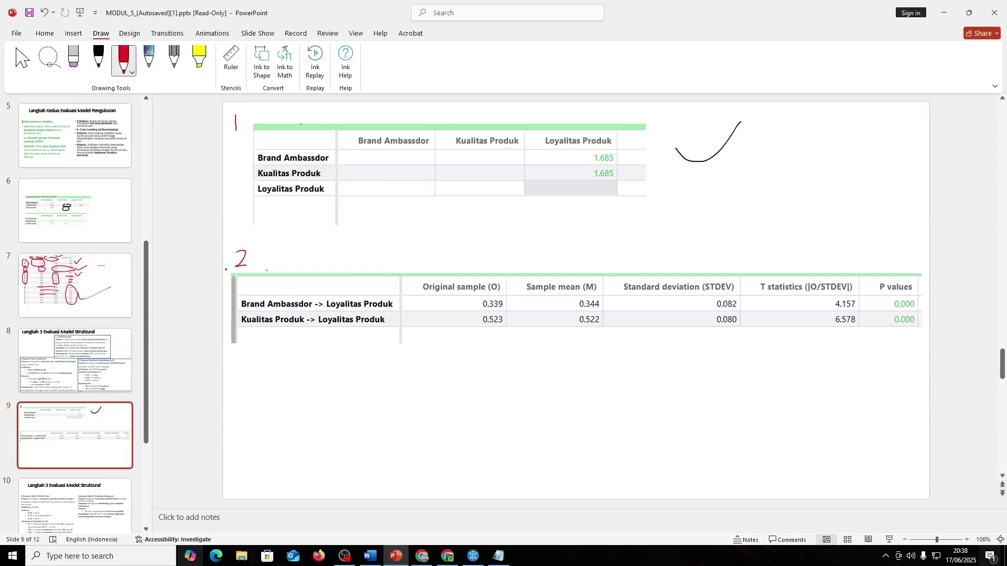
{"action": "key", "text": "Escape"}
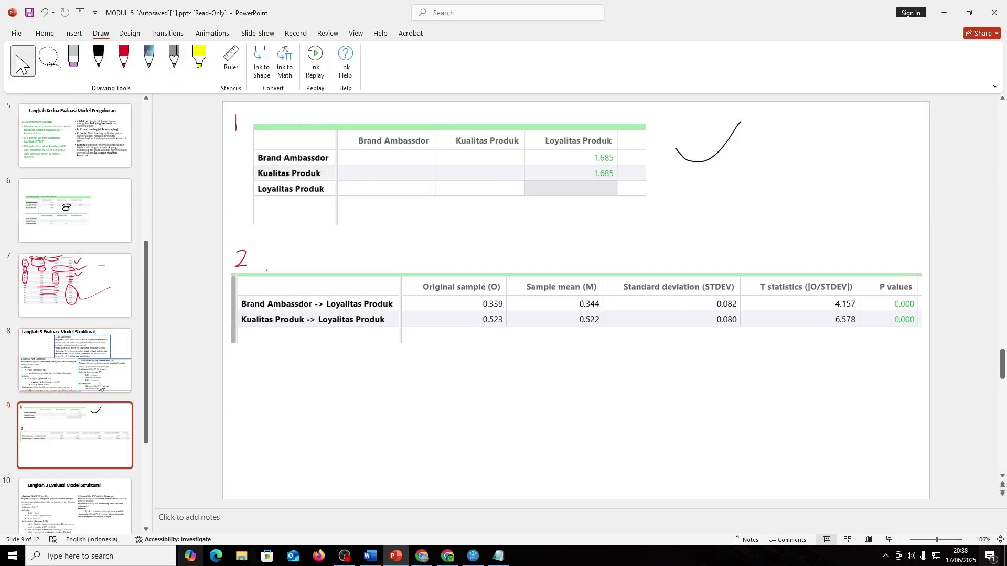
{"action": "left_click", "coordinate": [99, 386]}
{"action": "scroll", "coordinate": [378, 328], "scroll_direction": "down", "scroll_amount": 1}
- Review slide 8's path coefficient criteria: t-value > 1.96 and p-value < 0.05
{"action": "left_click", "coordinate": [78, 360]}
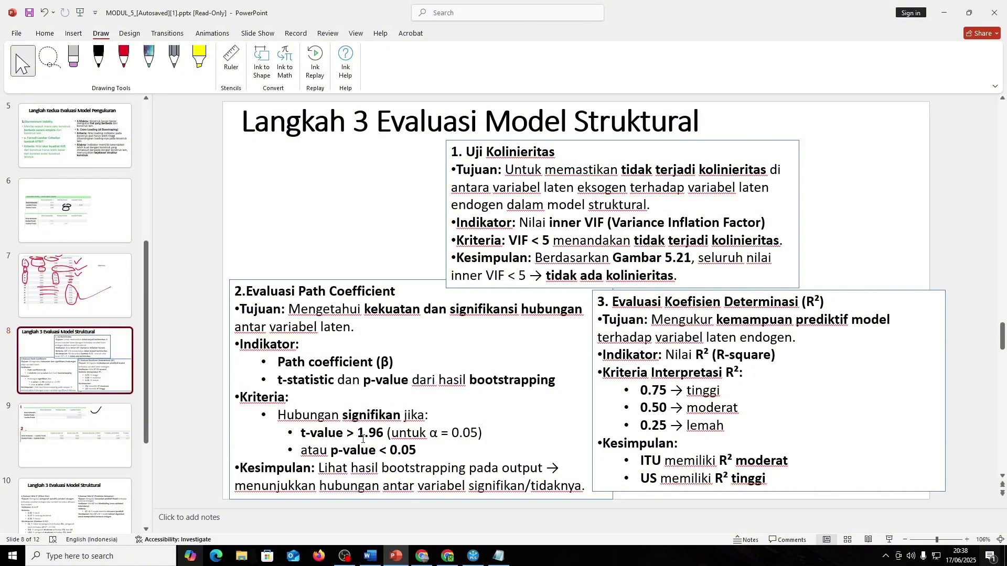
{"action": "scroll", "coordinate": [363, 438], "scroll_direction": "down", "scroll_amount": 1}
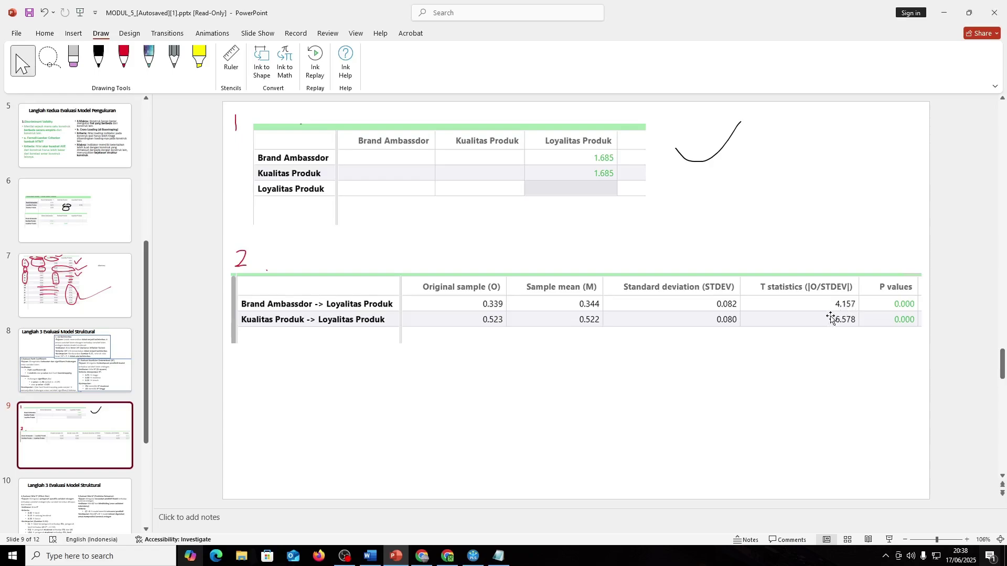
{"action": "left_click", "coordinate": [100, 363]}
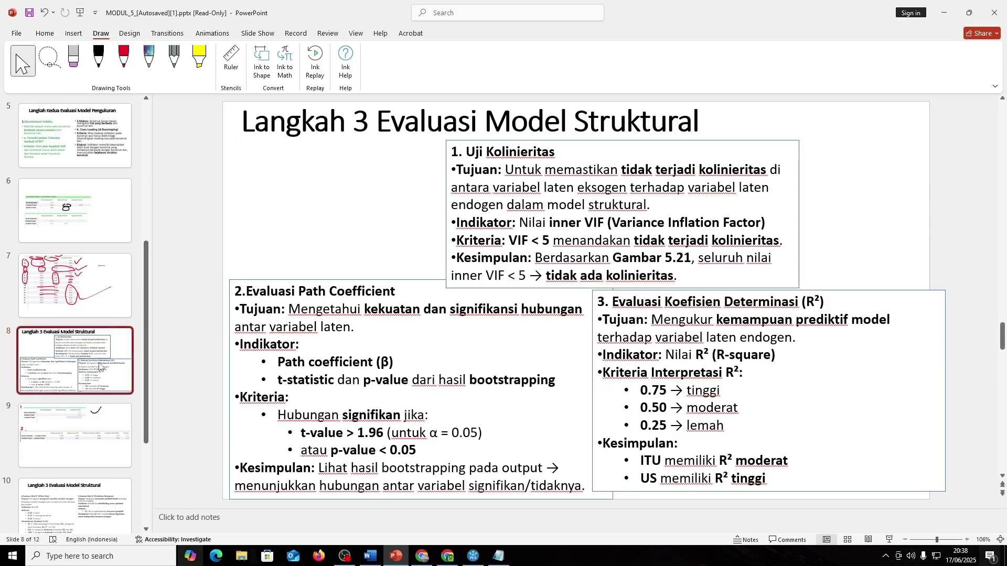
{"action": "left_click", "coordinate": [47, 443]}
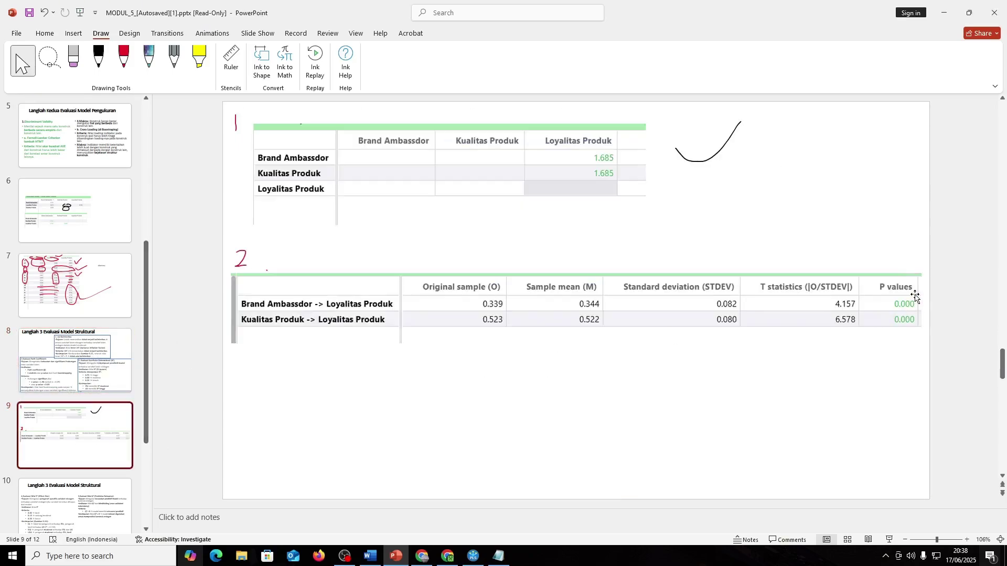
{"action": "scroll", "coordinate": [904, 314], "scroll_direction": "up", "scroll_amount": 1}
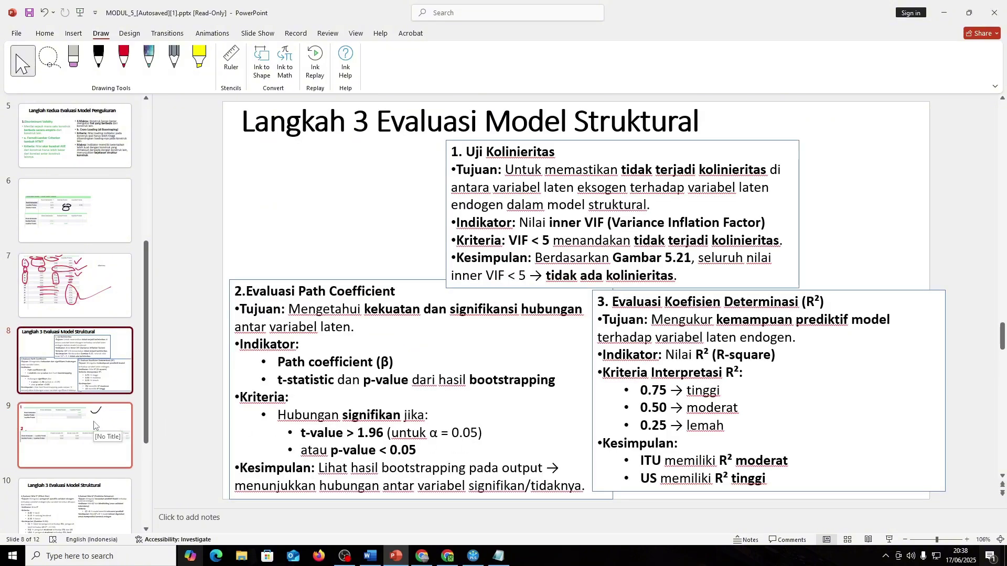
{"action": "left_click", "coordinate": [524, 451]}
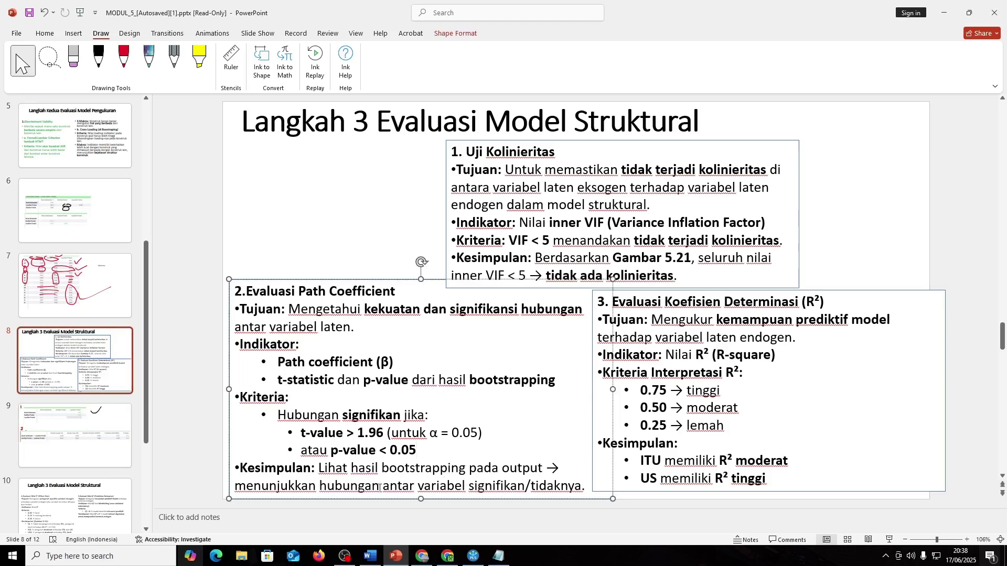
{"action": "left_click", "coordinate": [82, 437]}
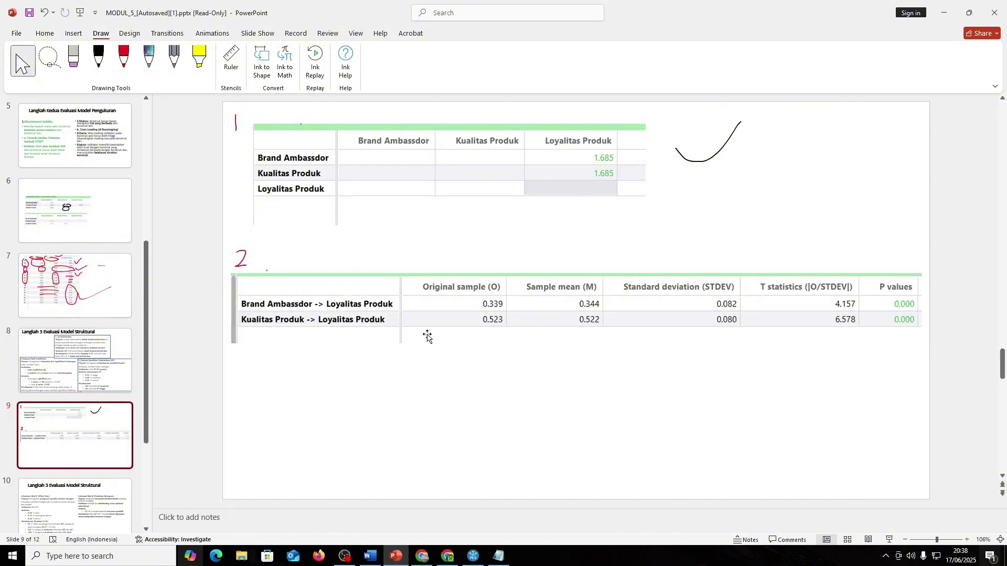
- On slide 9, circle the P values column in red and draw a black check mark after the 2
{"action": "left_click", "coordinate": [123, 59]}
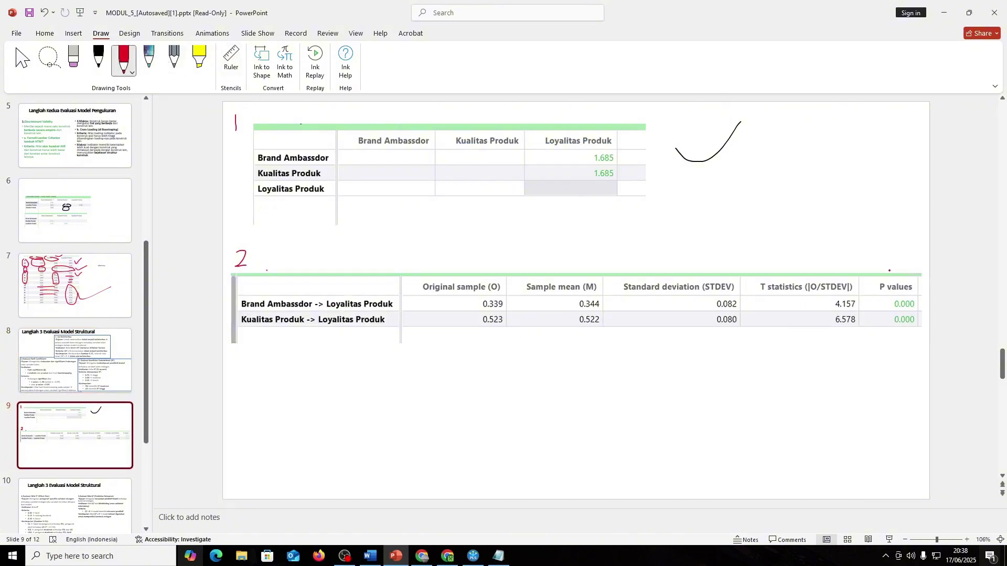
{"action": "mouse_move", "coordinate": [875, 282]}
{"action": "left_mouse_down"}
{"action": "mouse_move", "coordinate": [872, 321]}
{"action": "mouse_move", "coordinate": [898, 284]}
{"action": "left_mouse_up"}
{"action": "left_click", "coordinate": [124, 58]}
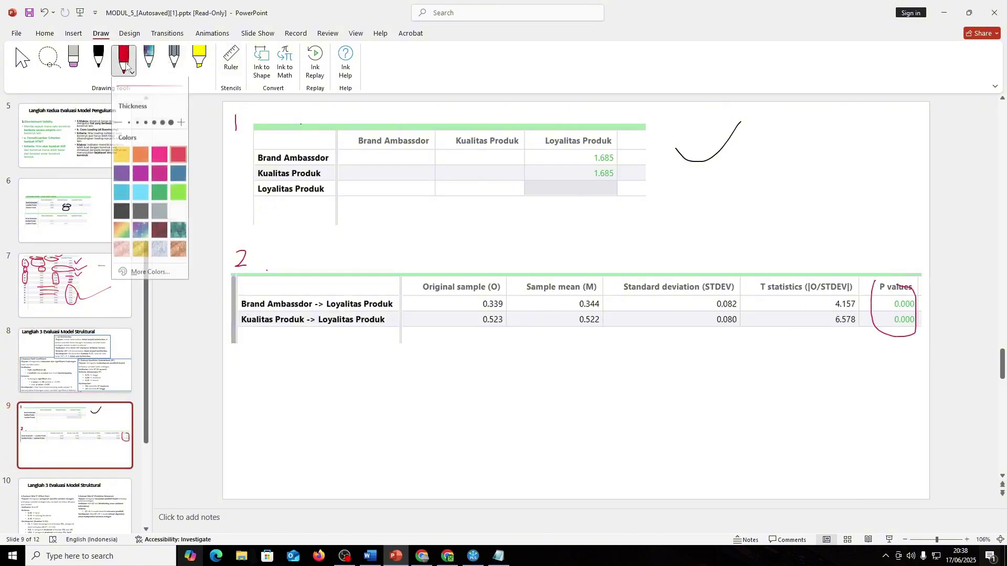
{"action": "left_click", "coordinate": [98, 59]}
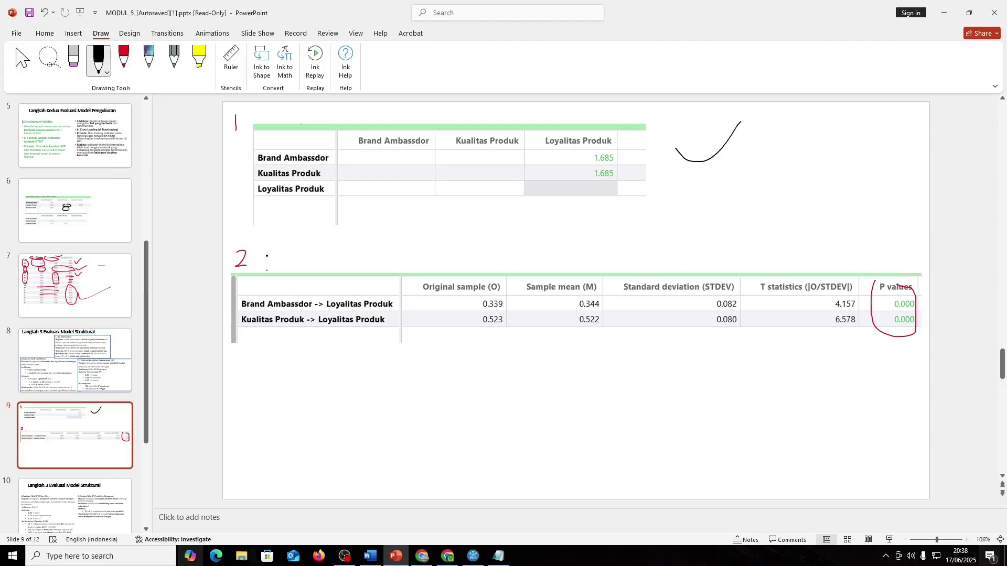
{"action": "left_click_drag", "start_coordinate": [267, 256], "coordinate": [303, 239]}
- Compare slide 9's marked tables against the criteria on slide 8
{"action": "key", "text": "Page_Up"}
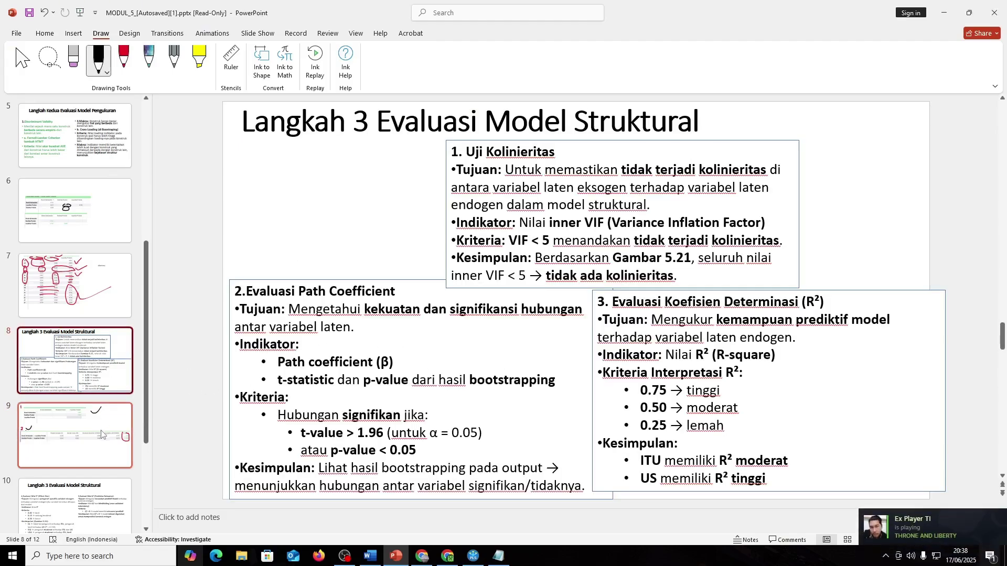
{"action": "left_click", "coordinate": [84, 437]}
{"action": "left_click", "coordinate": [92, 382]}
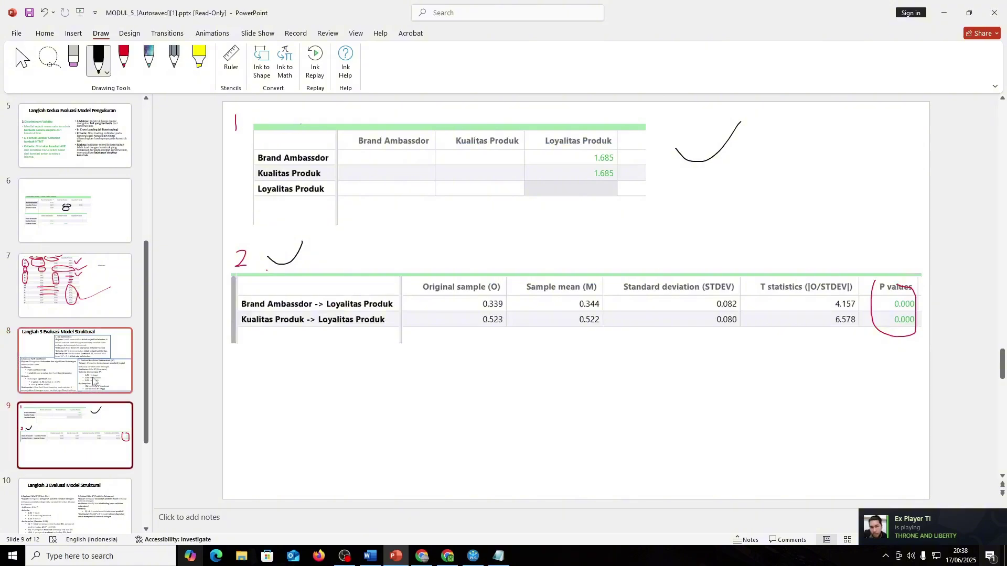
{"action": "left_click", "coordinate": [93, 437]}
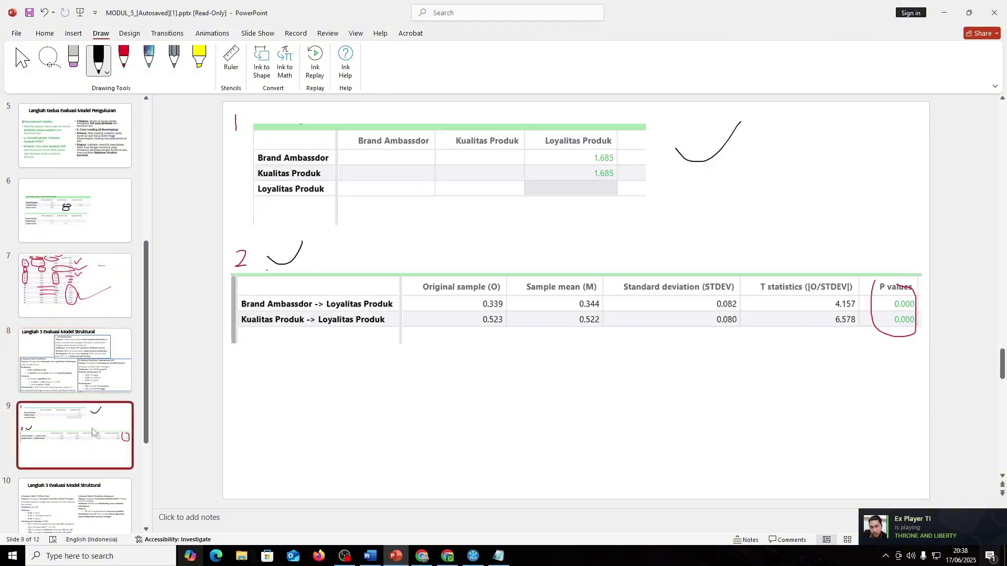
{"action": "left_click", "coordinate": [93, 382]}
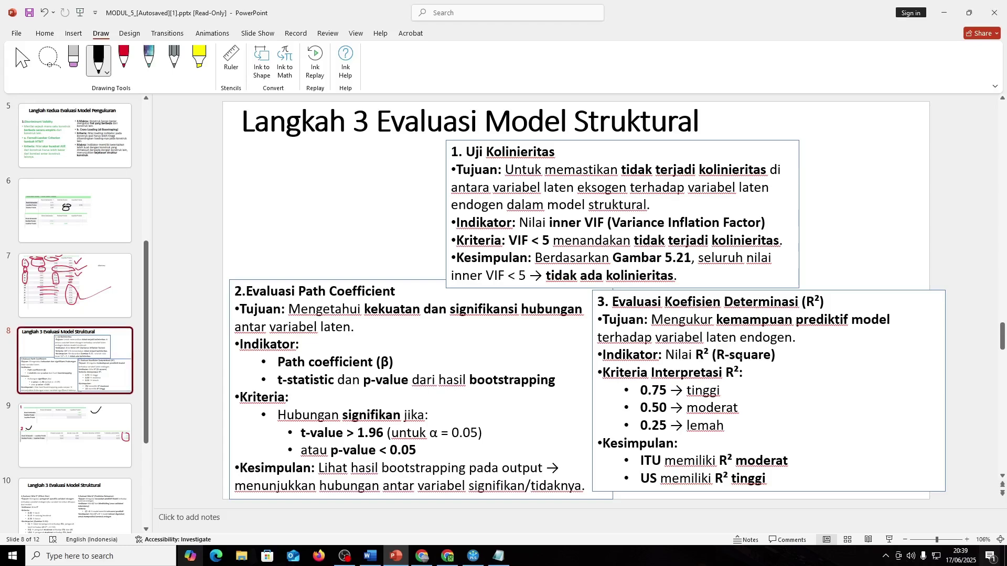
- Look over SmartPLS's existing R-square and adjusted R-square results, then return to the model
{"action": "key", "text": "alt+Tab"}
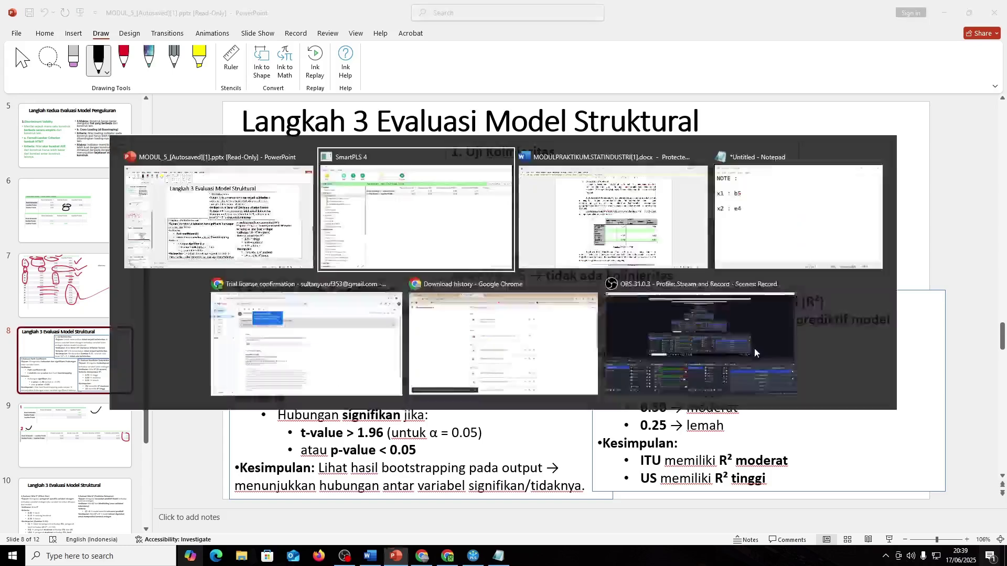
{"action": "key", "text": "alt+Tab"}
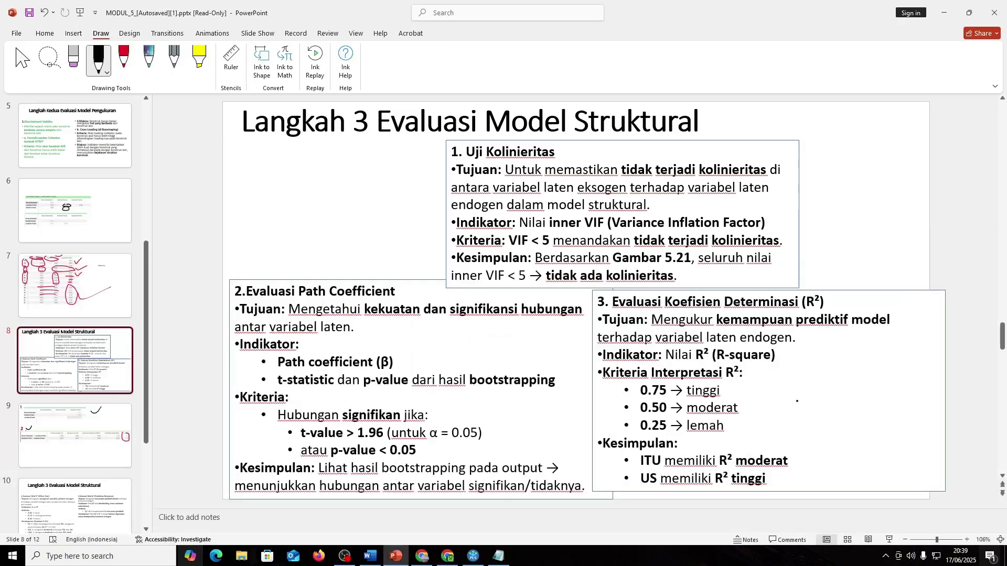
{"action": "key", "text": "alt+Tab"}
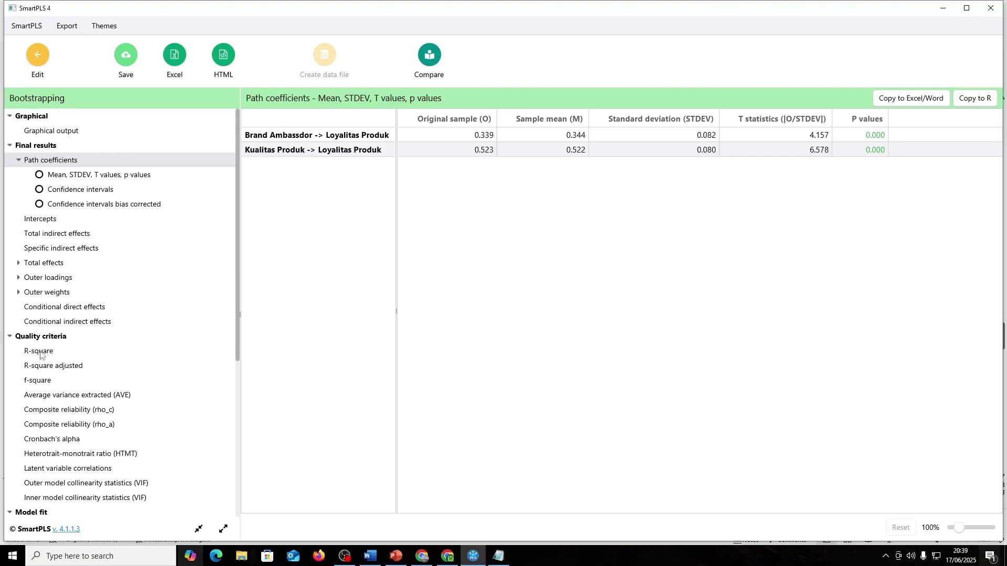
{"action": "left_click", "coordinate": [42, 351]}
{"action": "left_click", "coordinate": [64, 367]}
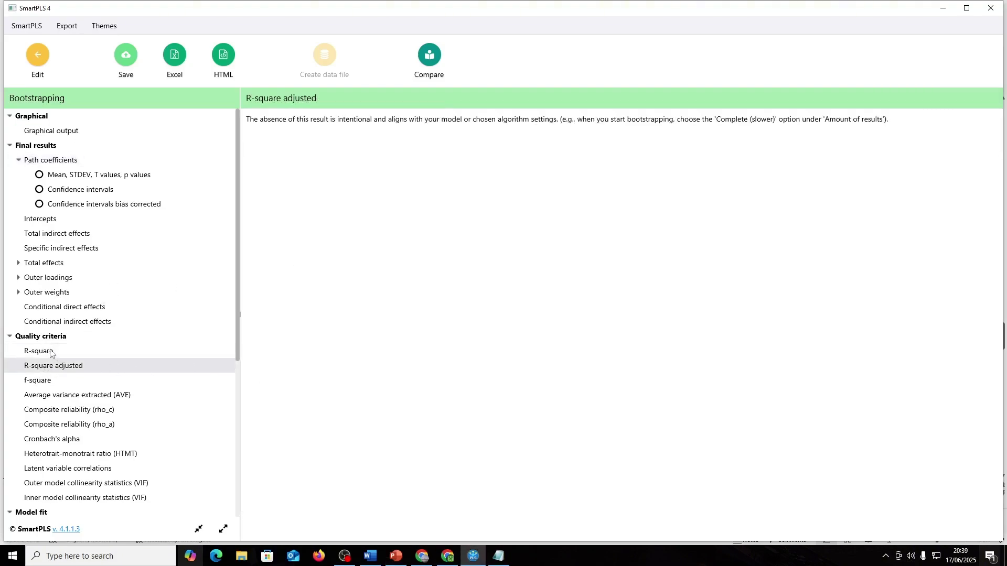
{"action": "left_click", "coordinate": [67, 351]}
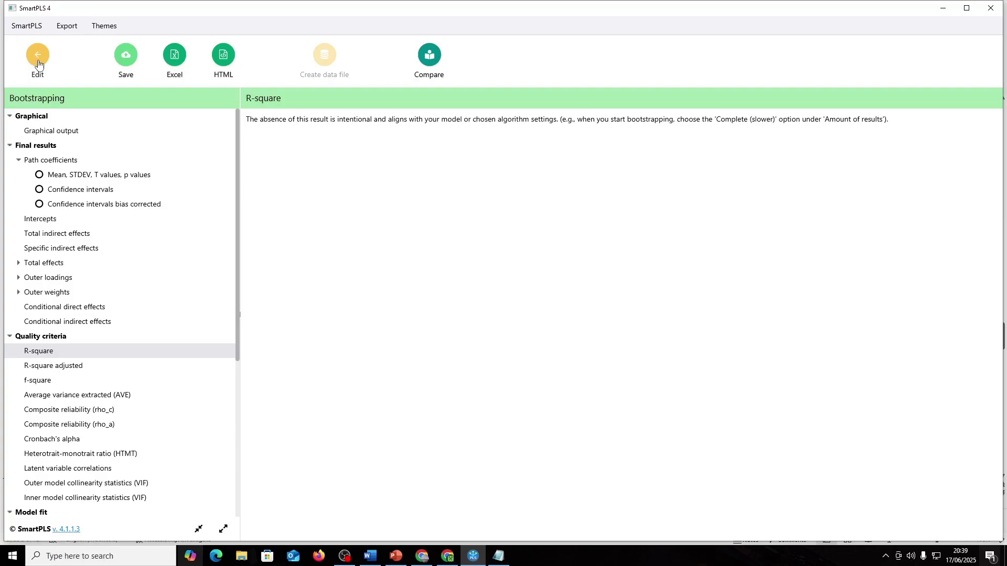
{"action": "left_click", "coordinate": [37, 56]}
- Run the PLS-SEM algorithm and open the R-square overview (Loyalitas Produk 0.615, adjusted 0.611)
{"action": "left_click", "coordinate": [190, 54]}
{"action": "left_click", "coordinate": [244, 110]}
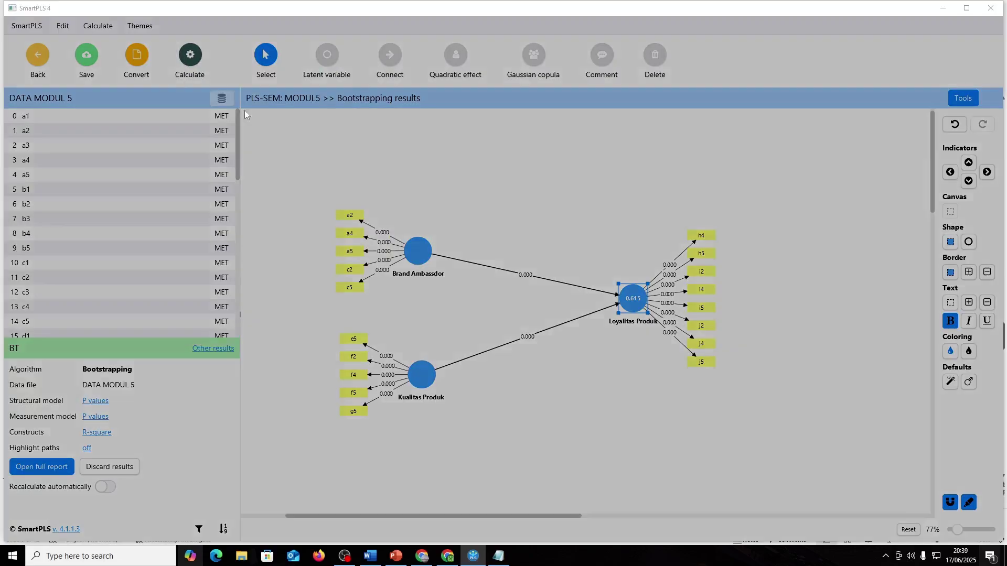
{"action": "left_click", "coordinate": [578, 439]}
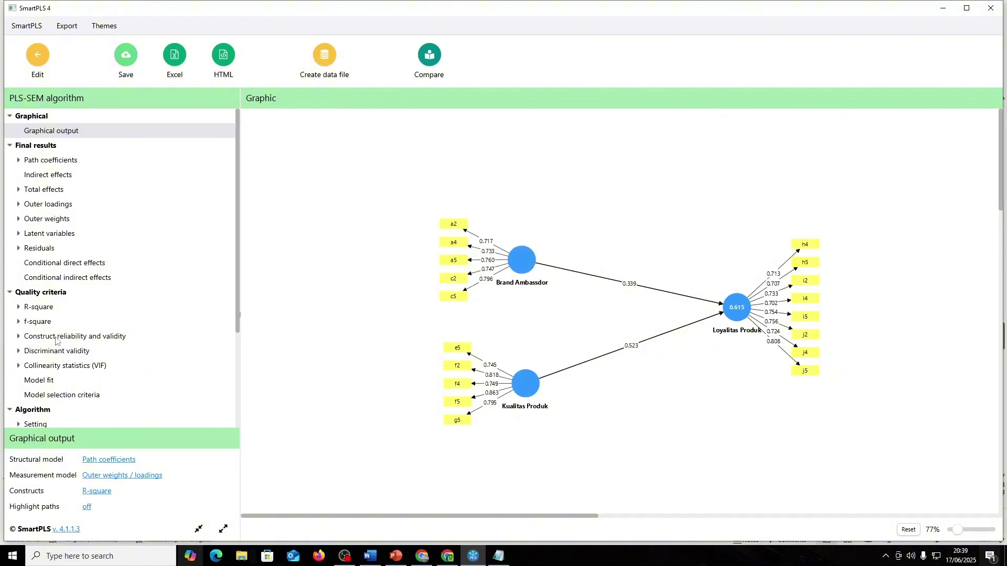
{"action": "scroll", "coordinate": [56, 341], "scroll_direction": "down", "scroll_amount": 3}
{"action": "left_click", "coordinate": [38, 220]}
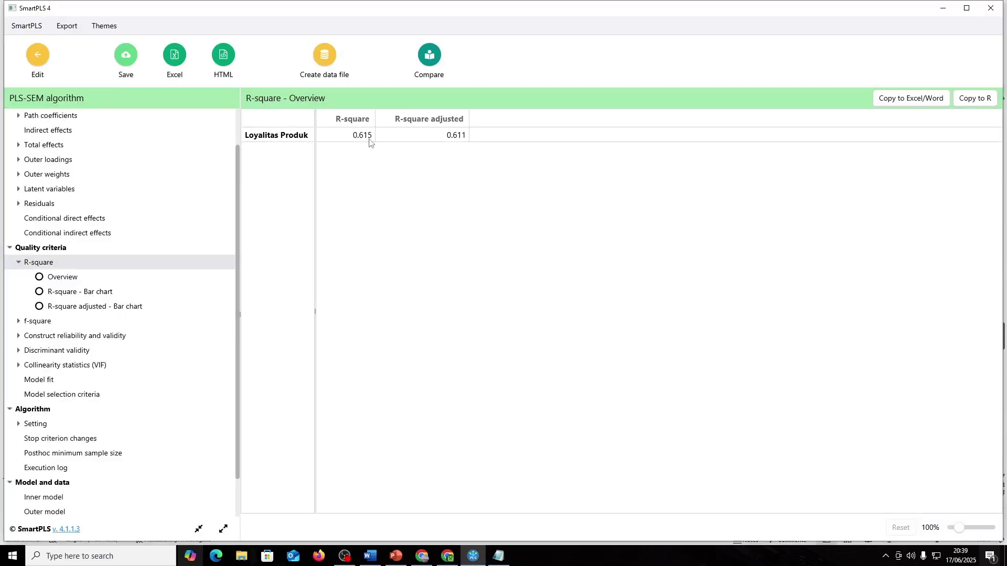
{"action": "key", "text": "alt+Tab"}
{"action": "key", "text": "alt+Tab"}
{"action": "key", "text": "alt+Tab"}
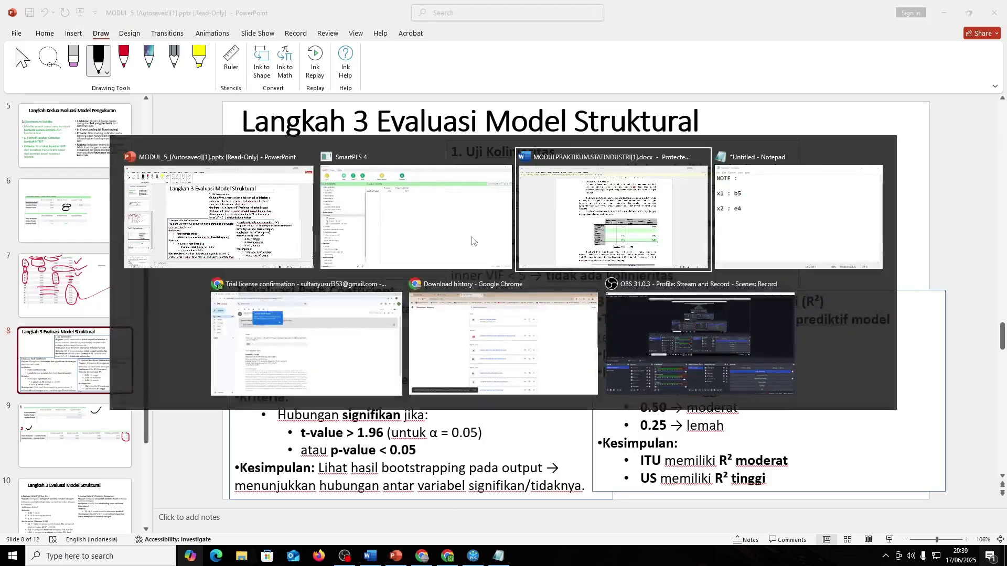
- Scroll the Word module through its path coefficient and Koefisien Determinasi tables, then return to PowerPoint
{"action": "scroll", "coordinate": [567, 374], "scroll_direction": "down", "scroll_amount": 5}
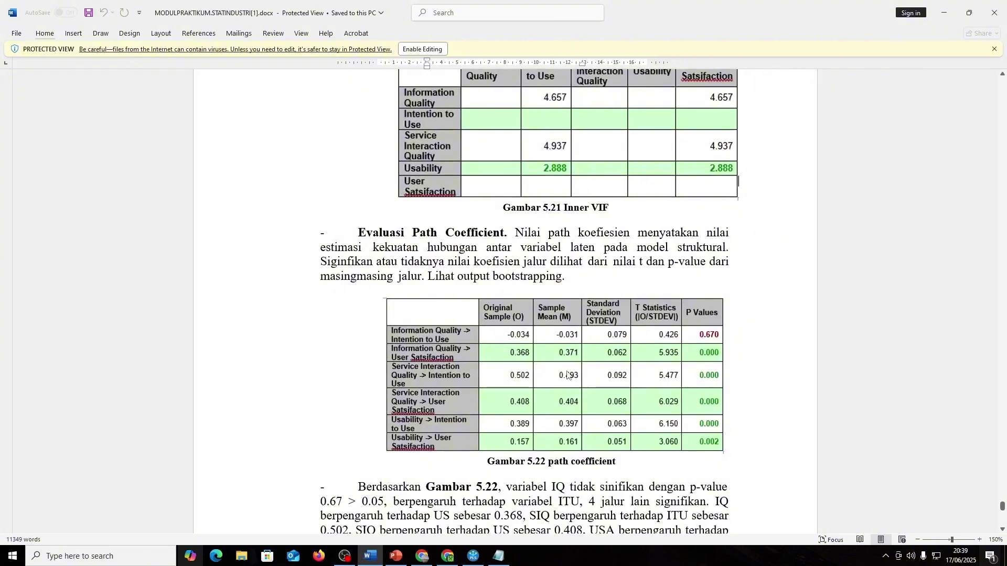
{"action": "scroll", "coordinate": [567, 374], "scroll_direction": "down", "scroll_amount": 1}
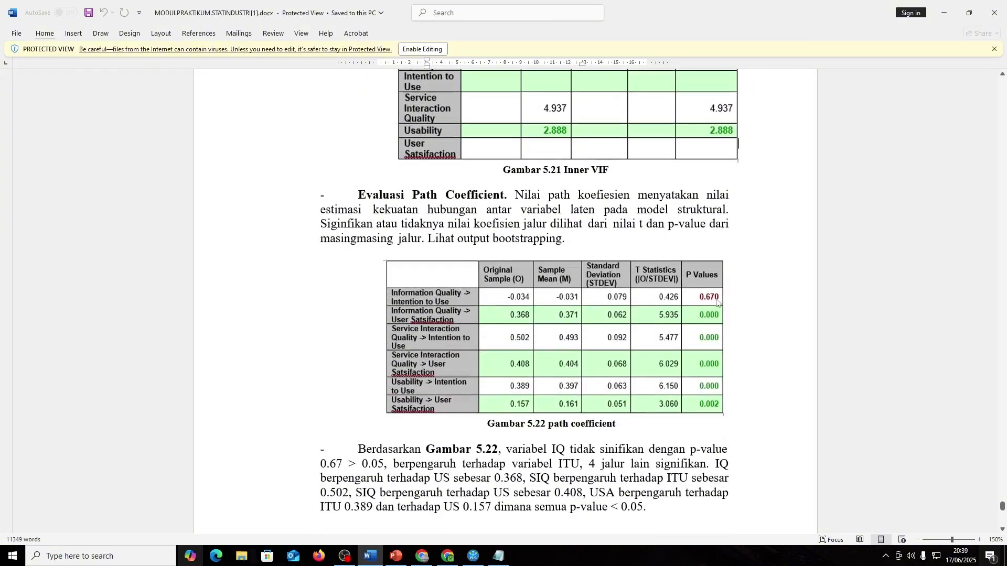
{"action": "scroll", "coordinate": [717, 303], "scroll_direction": "down", "scroll_amount": 15}
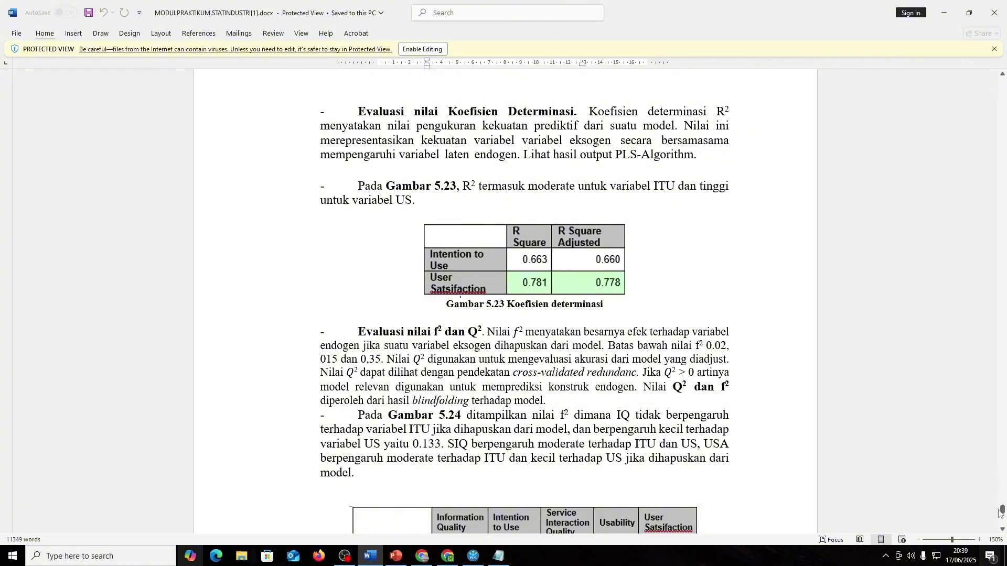
{"action": "left_click_drag", "start_coordinate": [999, 513], "coordinate": [999, 489]}
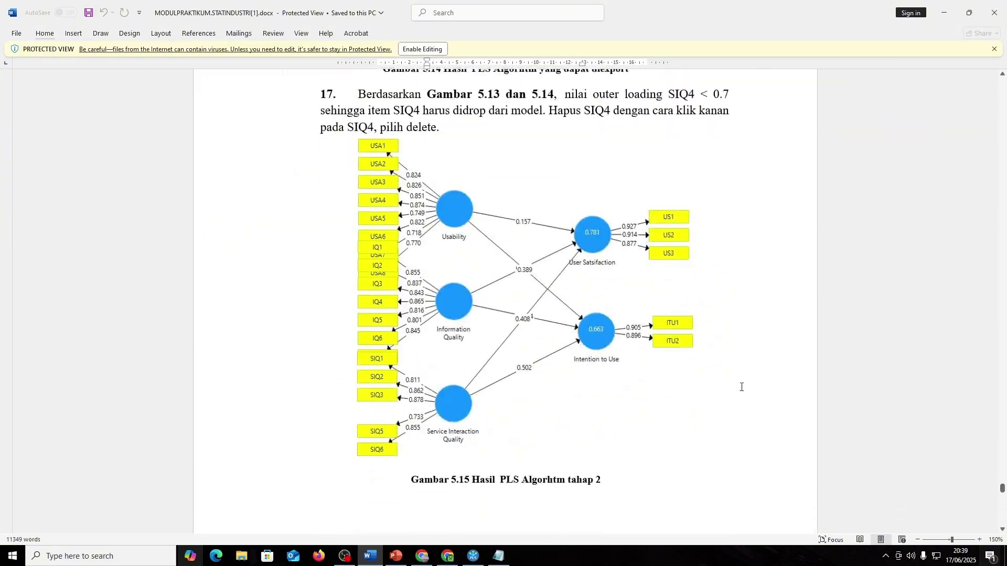
{"action": "scroll", "coordinate": [742, 387], "scroll_direction": "down", "scroll_amount": 1}
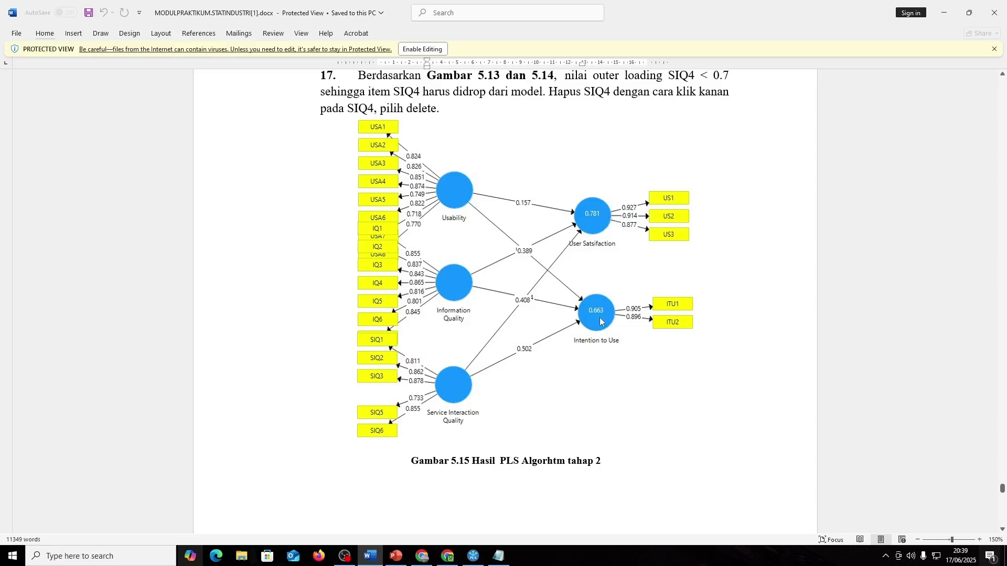
{"action": "key", "text": "alt+Tab"}
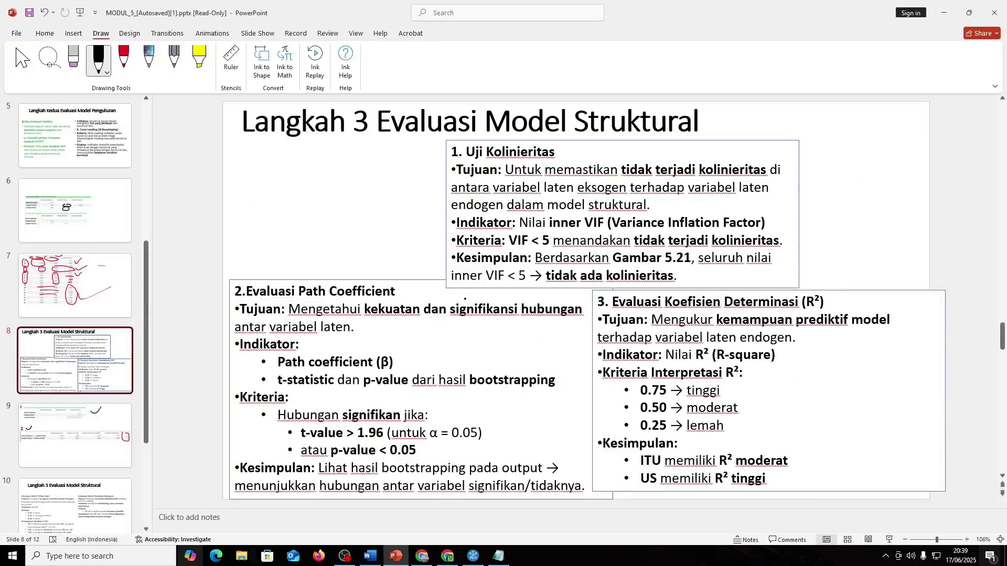
- Go back from the SmartPLS report to the path model diagram showing R² 0.615
{"action": "key", "text": "alt+Tab"}
{"action": "key", "text": "alt+Tab"}
{"action": "left_click", "coordinate": [50, 59]}
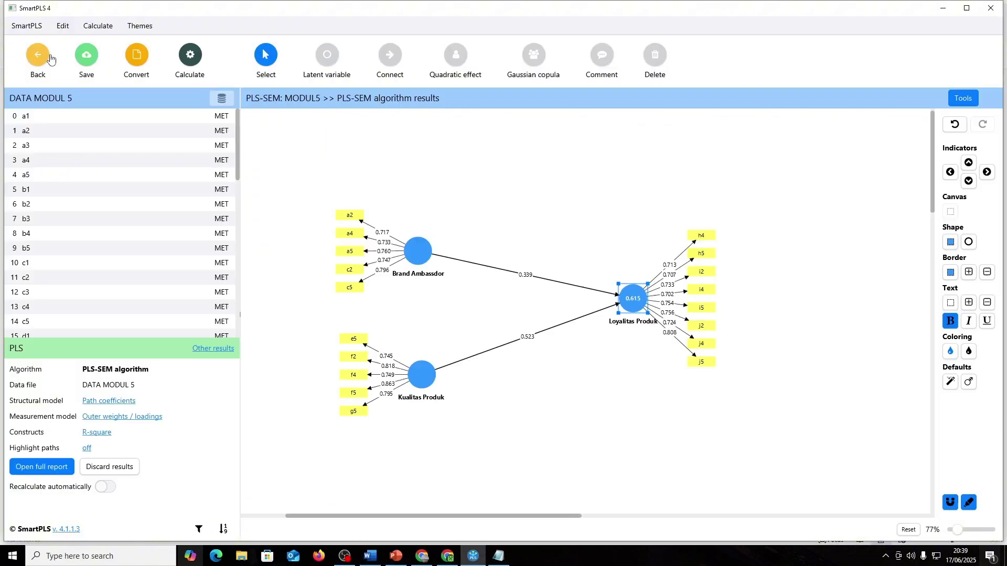
{"action": "mouse_move", "coordinate": [635, 302]}
- Rerun the PLS-SEM algorithm and show the R-square overview table
{"action": "left_click", "coordinate": [189, 56]}
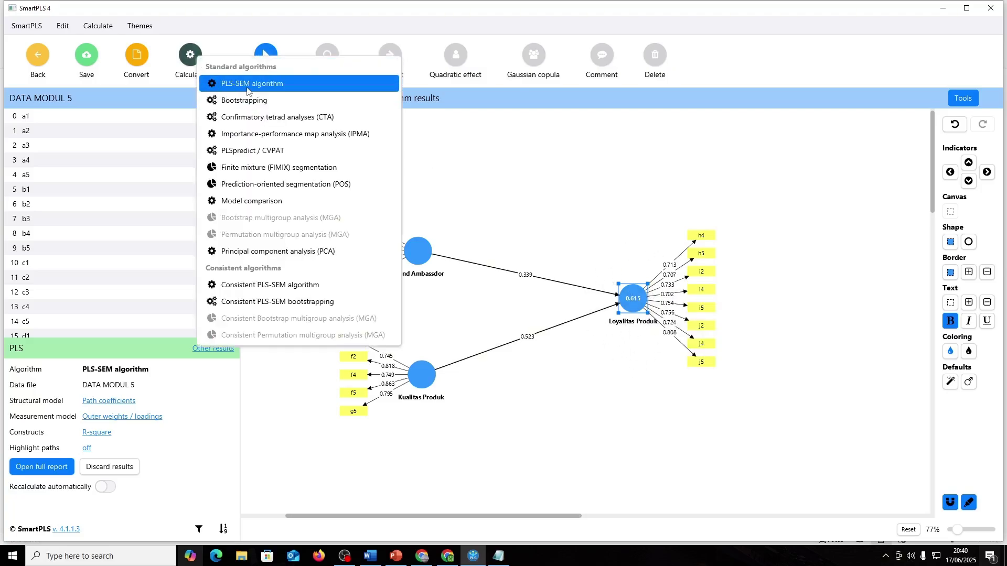
{"action": "left_click", "coordinate": [252, 83]}
{"action": "left_click", "coordinate": [591, 443]}
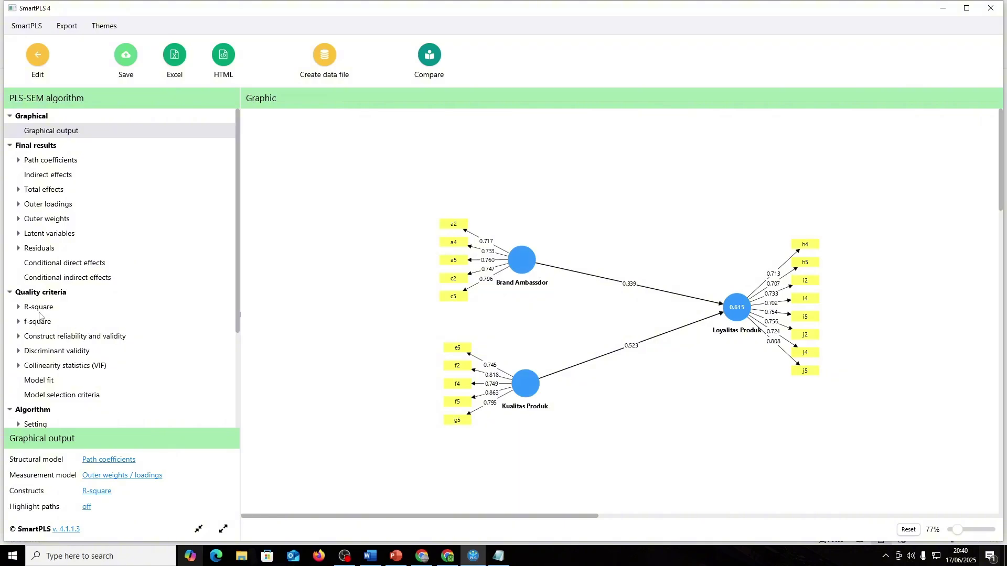
{"action": "left_click", "coordinate": [39, 308]}
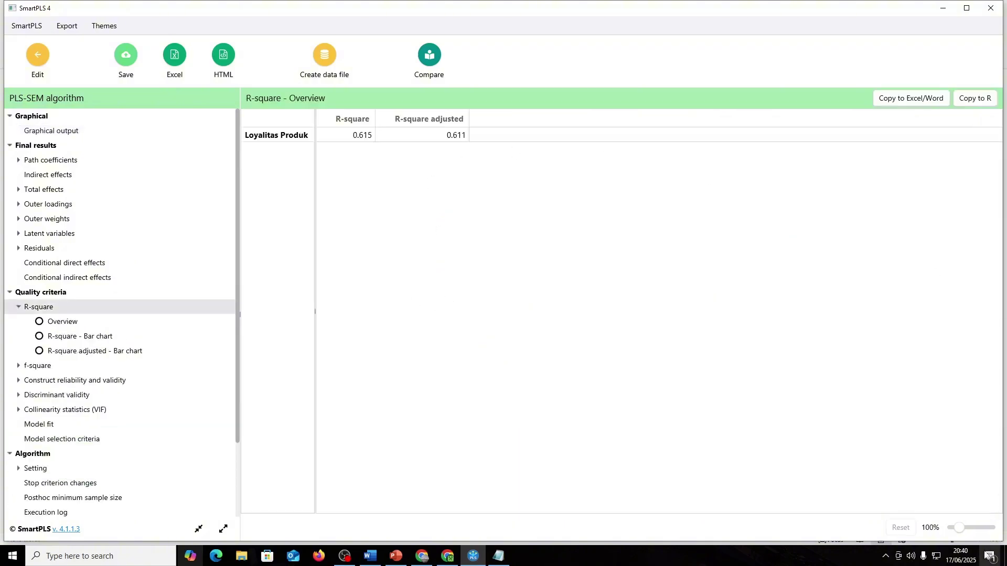
- Snip the R-square table (0.615, adjusted 0.611) to the clipboard
{"action": "left_click", "coordinate": [990, 556]}
{"action": "left_click", "coordinate": [300, 142]}
{"action": "key", "text": "super+shift+s"}
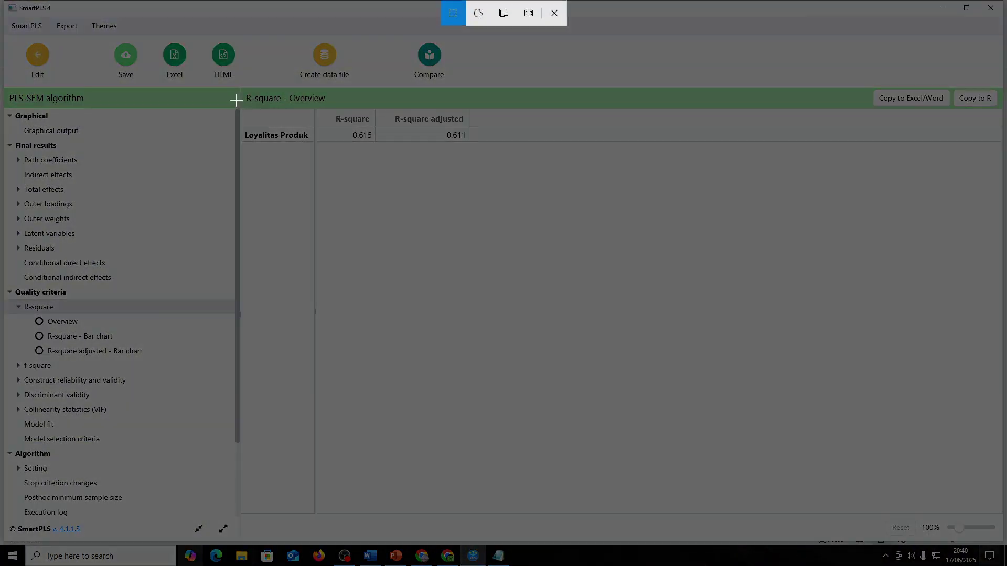
{"action": "left_click_drag", "start_coordinate": [236, 98], "coordinate": [485, 160]}
{"action": "key", "text": "alt+Tab"}
{"action": "key", "text": "alt+Tab"}
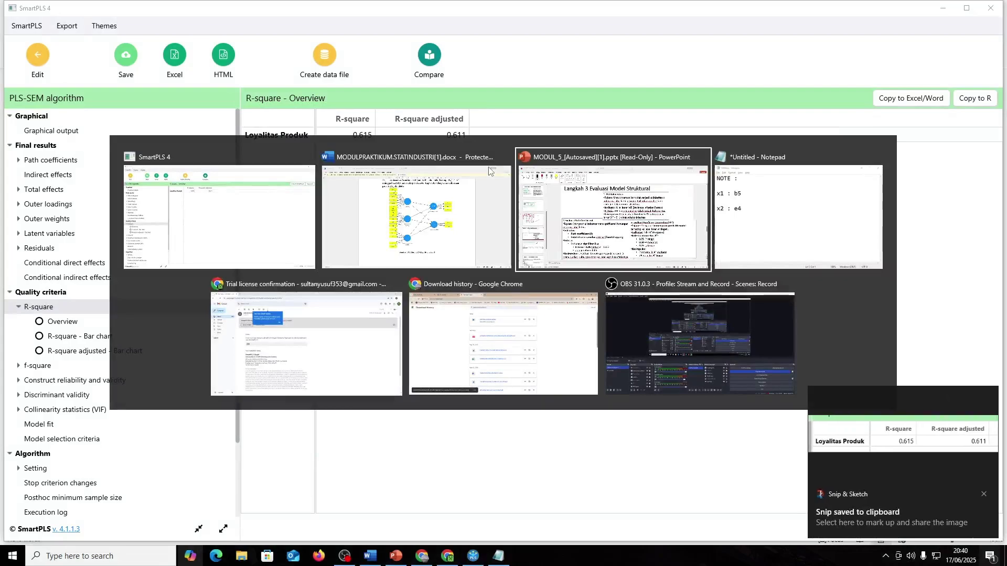
{"action": "scroll", "coordinate": [507, 375], "scroll_direction": "down", "scroll_amount": 1}
- Paste the R-square table on slide 9 and move it below the path coefficients table
{"action": "key", "text": "ctrl+v"}
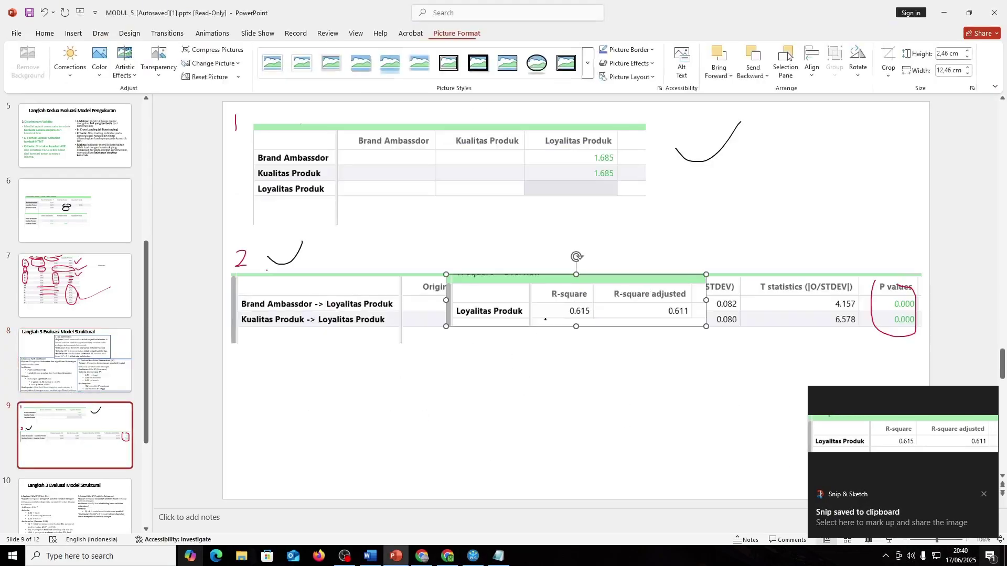
{"action": "left_click_drag", "start_coordinate": [549, 283], "coordinate": [364, 411]}
{"action": "key", "text": "ctrl+z"}
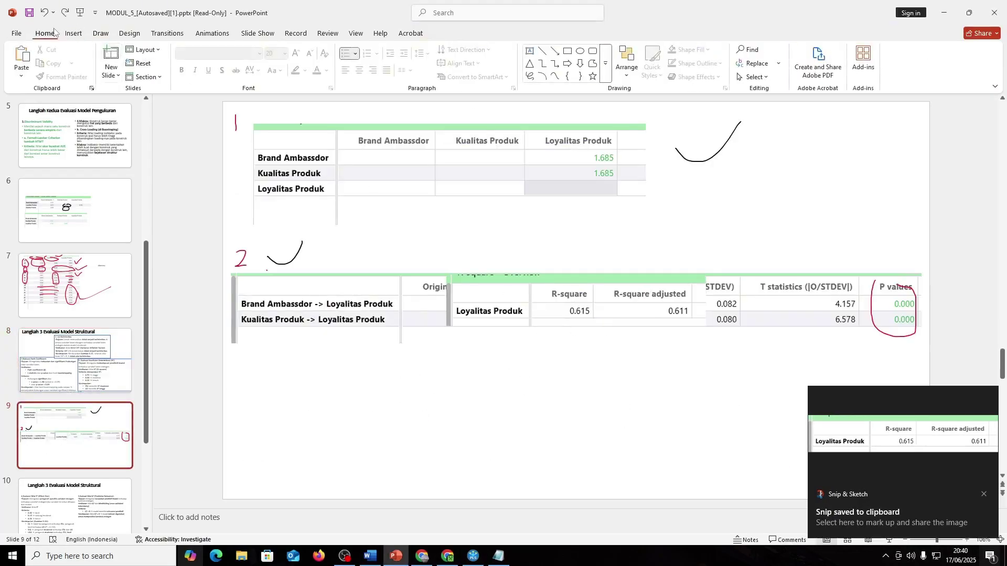
{"action": "left_click", "coordinate": [102, 35]}
{"action": "left_click", "coordinate": [21, 59]}
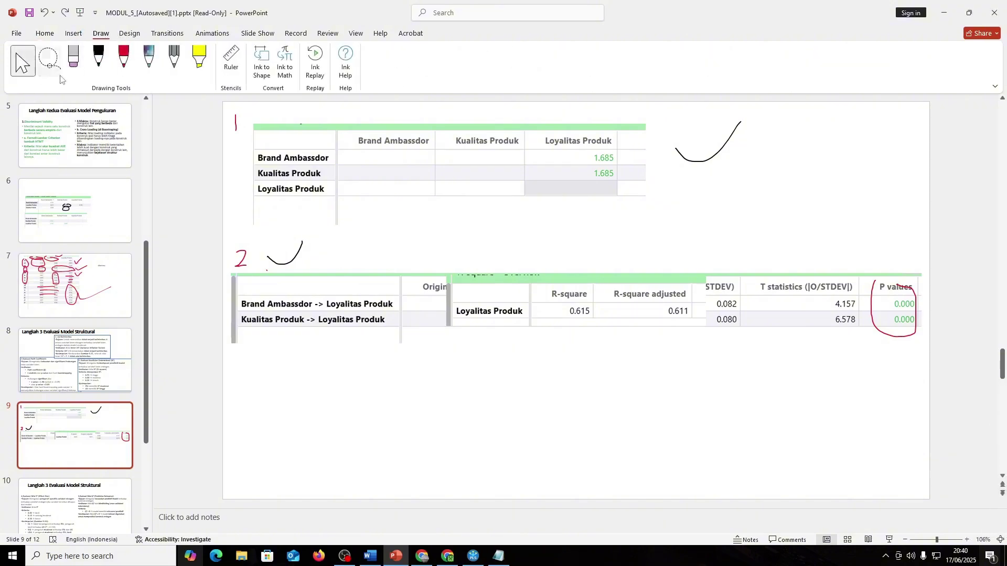
{"action": "mouse_move", "coordinate": [502, 315]}
{"action": "left_mouse_down"}
{"action": "mouse_move", "coordinate": [456, 353]}
{"action": "mouse_move", "coordinate": [302, 427]}
{"action": "left_mouse_up"}
- Handwrite a black 3 to the left of the R-square table
{"action": "left_click", "coordinate": [98, 59]}
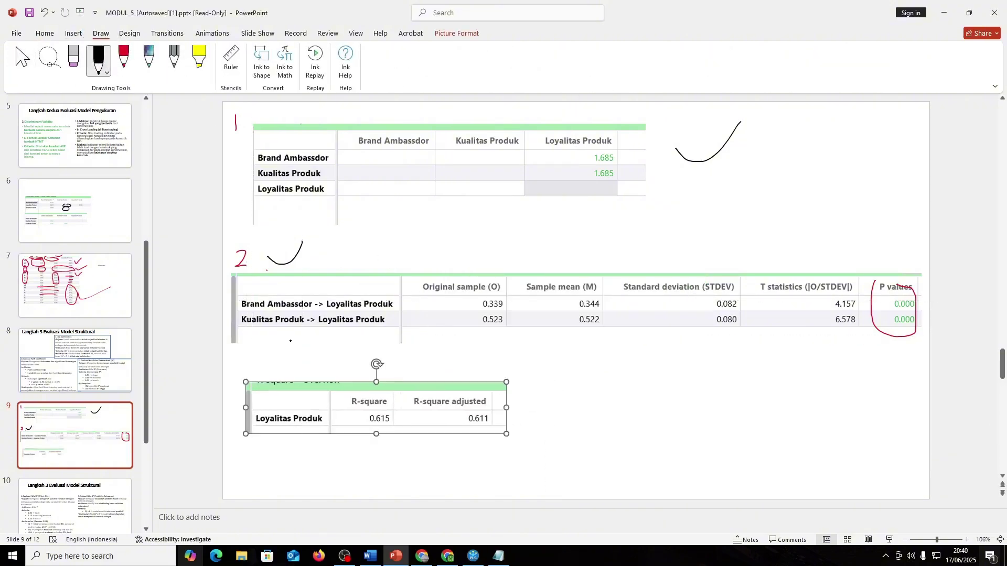
{"action": "left_click_drag", "start_coordinate": [244, 352], "coordinate": [242, 376]}
{"action": "left_click", "coordinate": [115, 374]}
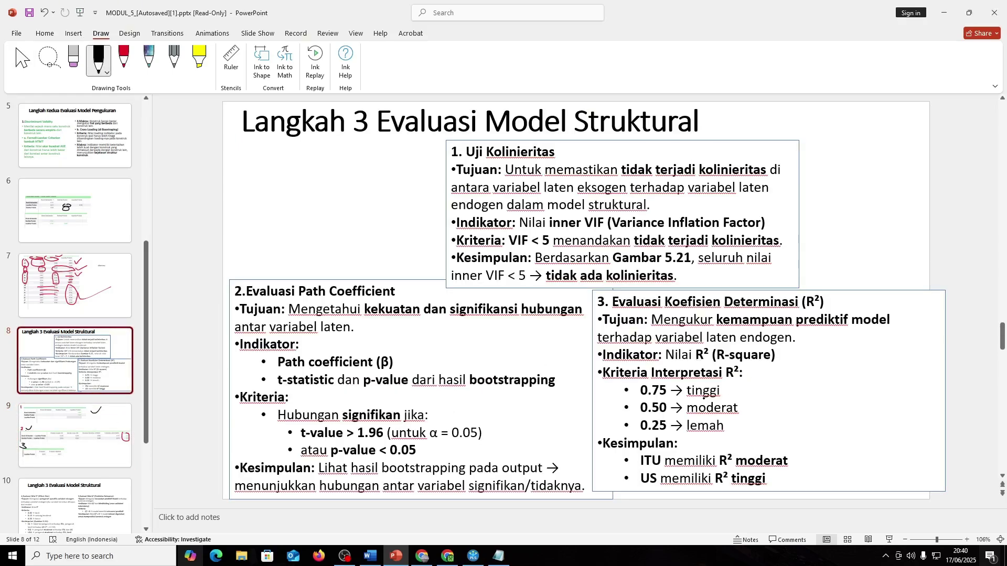
{"action": "left_click", "coordinate": [72, 439]}
{"action": "key", "text": "Up"}
- Underline 'moderat' in slide 8's R² criteria and handwrite 'Moderat' beside the R-square table
{"action": "left_click_drag", "start_coordinate": [687, 424], "coordinate": [749, 412]}
{"action": "key", "text": "Page_Down"}
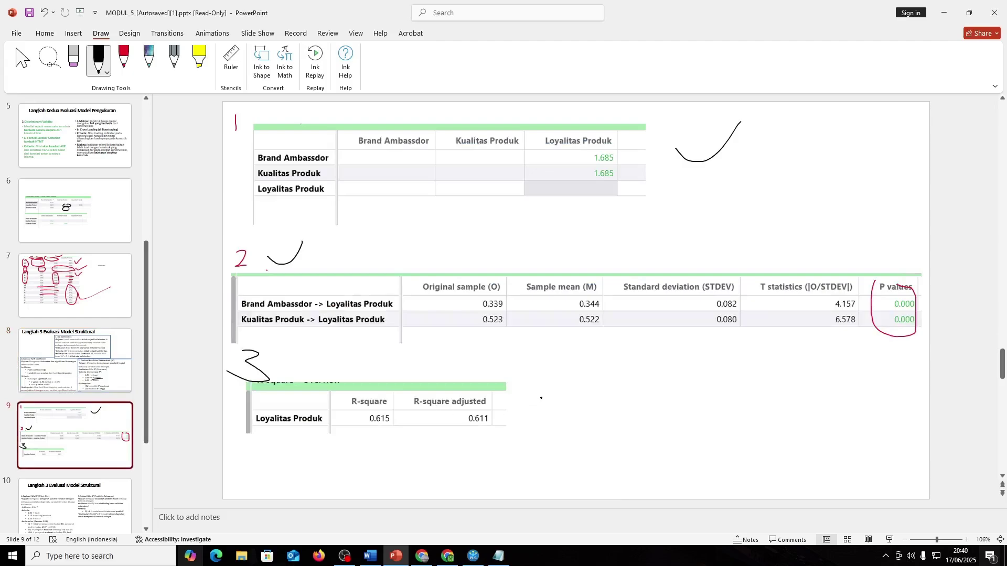
{"action": "left_click_drag", "start_coordinate": [541, 394], "coordinate": [543, 419]}
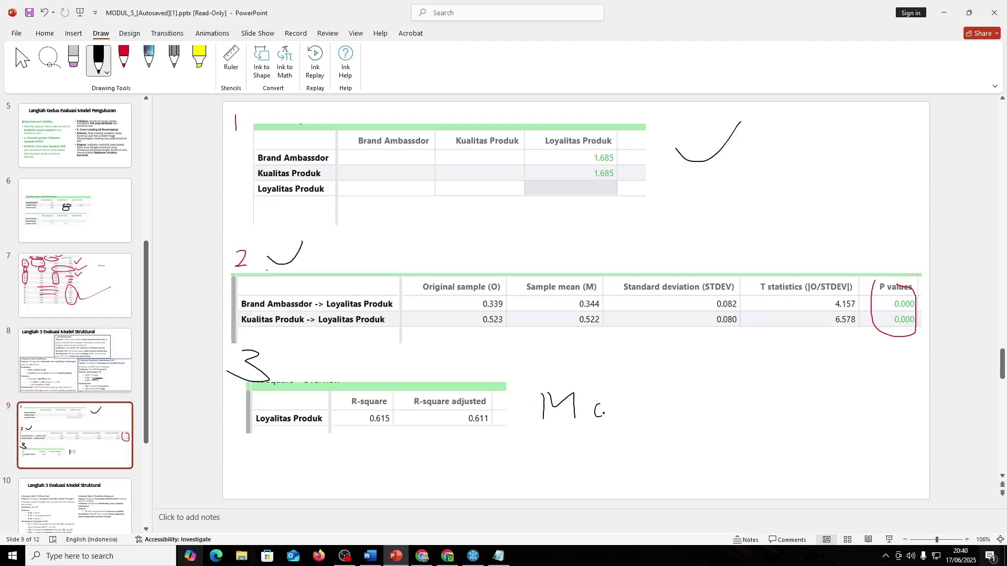
{"action": "mouse_move", "coordinate": [621, 407]}
{"action": "left_mouse_down"}
{"action": "mouse_move", "coordinate": [622, 419]}
{"action": "mouse_move", "coordinate": [651, 414]}
{"action": "left_mouse_up"}
{"action": "left_click_drag", "start_coordinate": [659, 401], "coordinate": [660, 414]}
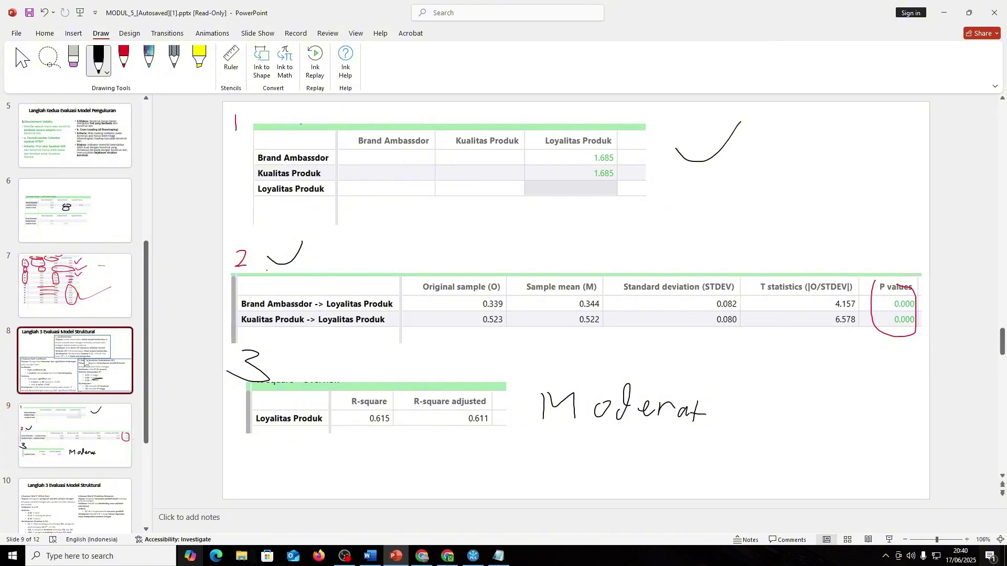
- Recheck slide 8's criteria and move on to slide 10
{"action": "left_click", "coordinate": [70, 381]}
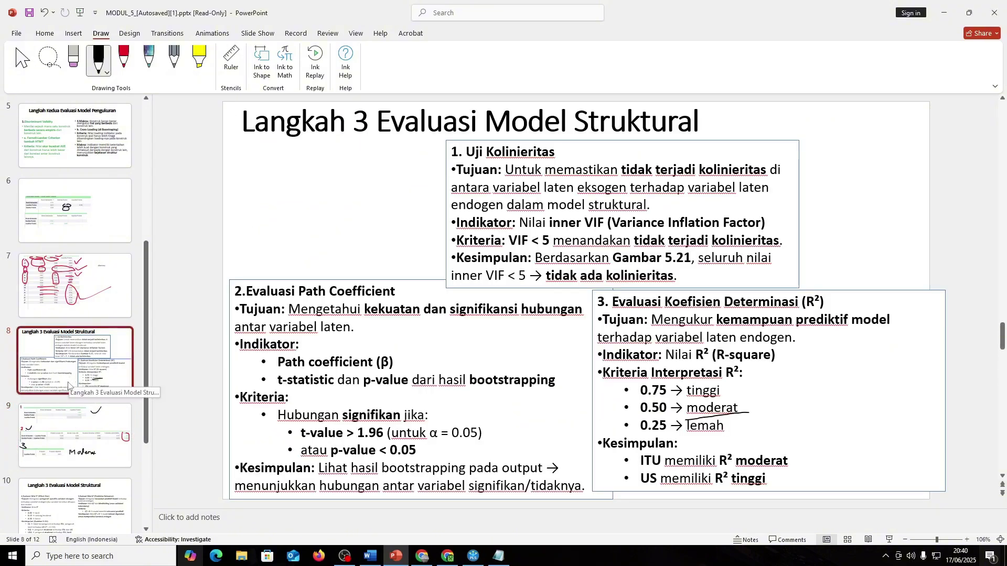
{"action": "left_click", "coordinate": [73, 503]}
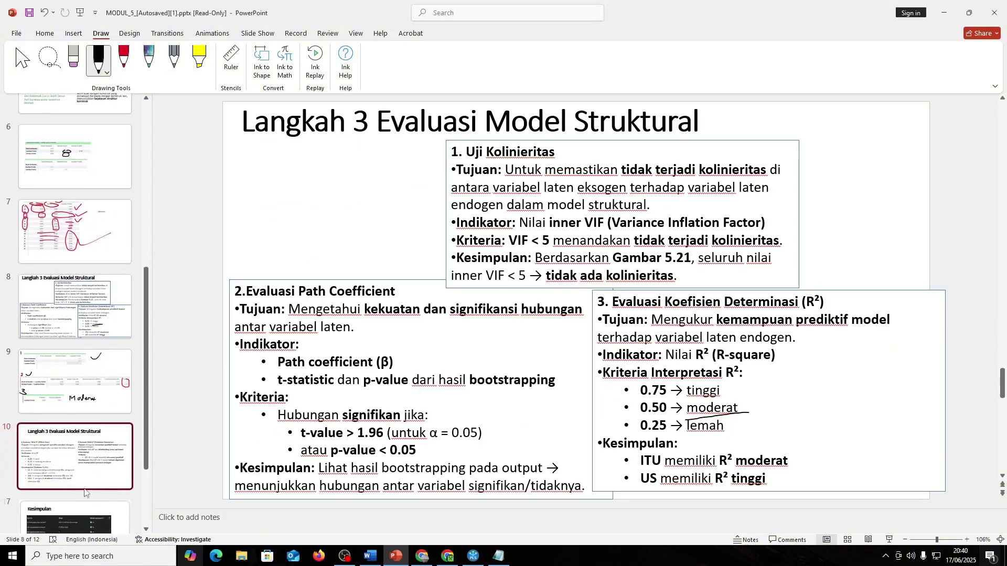
{"action": "key", "text": "Up"}
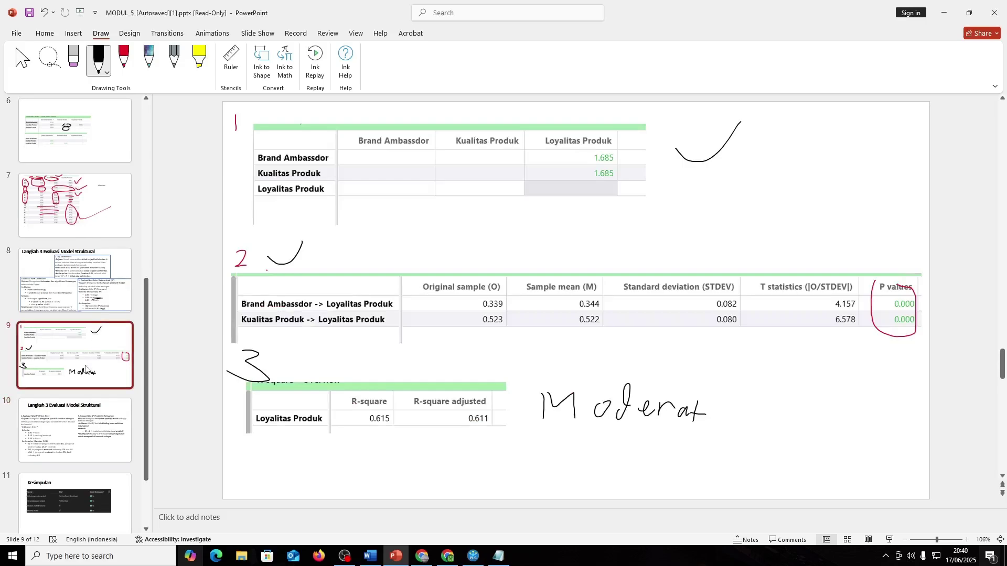
{"action": "key", "text": "Up"}
{"action": "left_click", "coordinate": [79, 377]}
{"action": "left_click", "coordinate": [89, 434]}
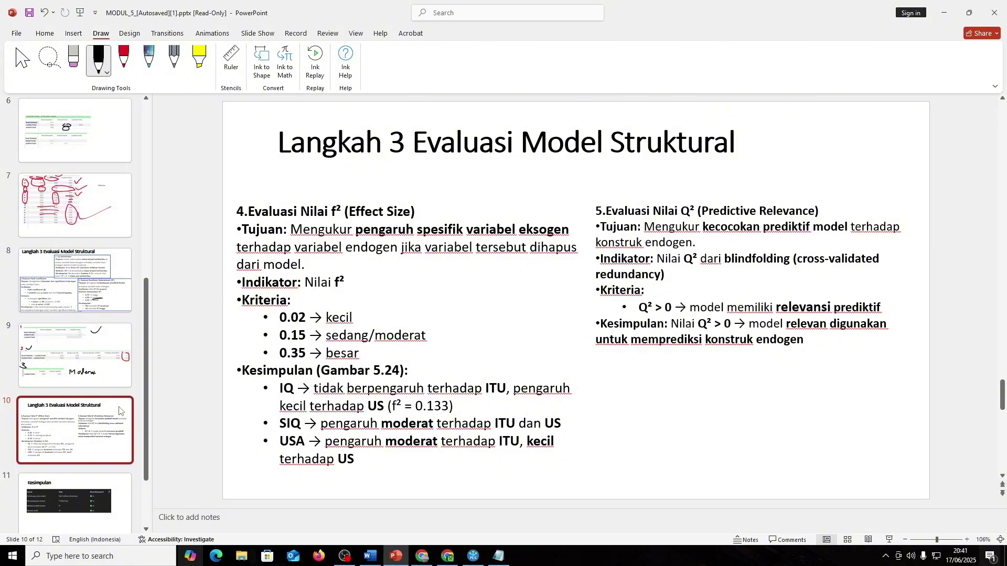
- Snip SmartPLS's f-square matrix (0.178, 0.422 for Loyalitas Produk) to the clipboard
{"action": "key", "text": "alt+Tab"}
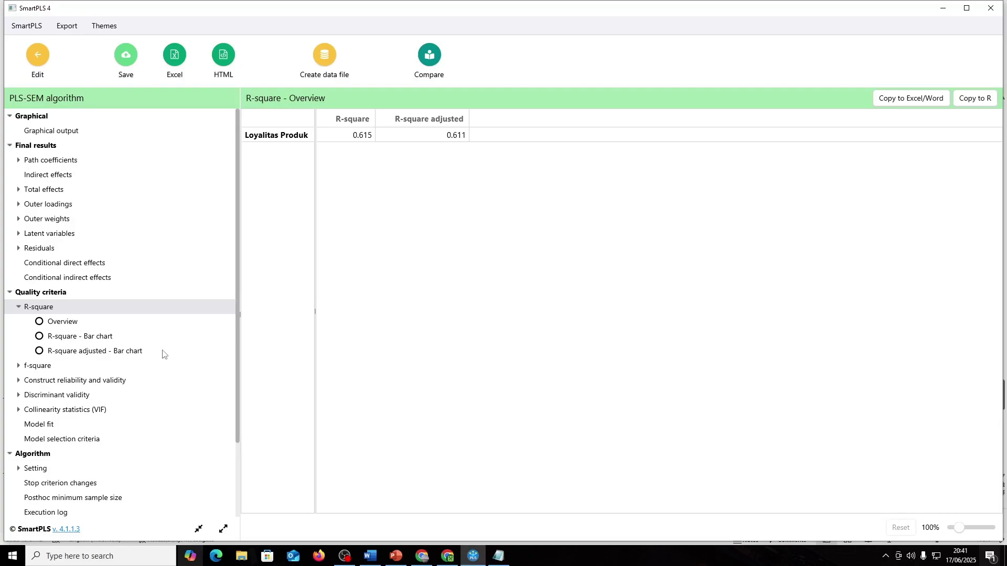
{"action": "left_click", "coordinate": [52, 367]}
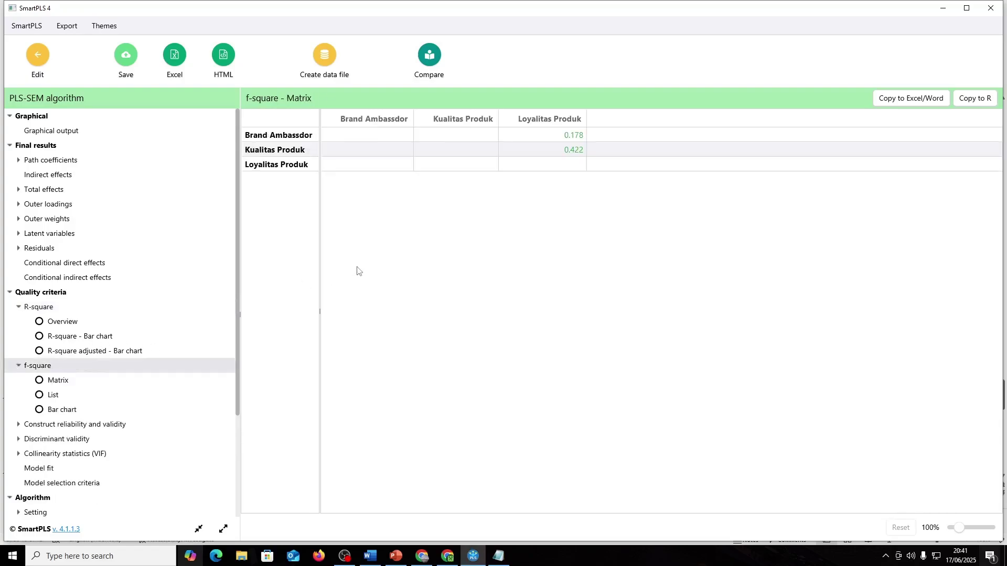
{"action": "key", "text": "alt+Tab"}
{"action": "key", "text": "alt+Tab"}
{"action": "left_click", "coordinate": [990, 556]}
{"action": "left_click", "coordinate": [815, 514]}
{"action": "left_click_drag", "start_coordinate": [238, 101], "coordinate": [612, 190]}
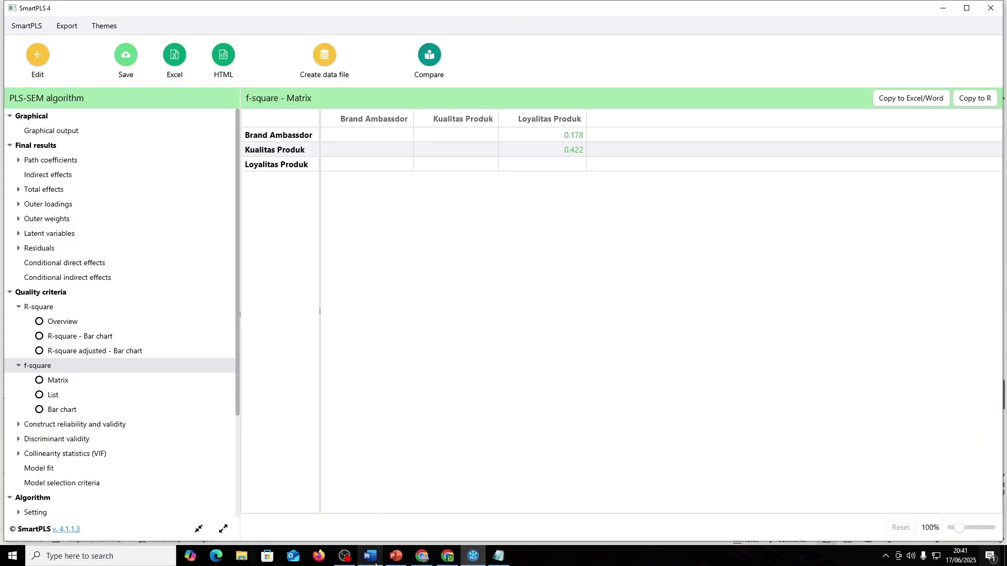
{"action": "key", "text": "alt+Tab"}
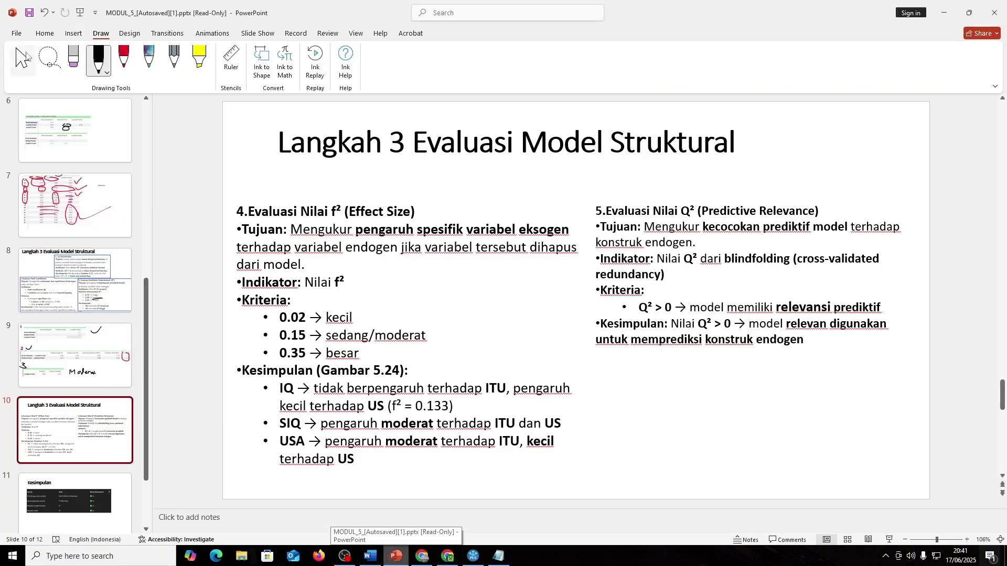
- Insert a new slide 11 and delete its title and content placeholders
{"action": "left_click", "coordinate": [44, 33]}
{"action": "left_click", "coordinate": [111, 55]}
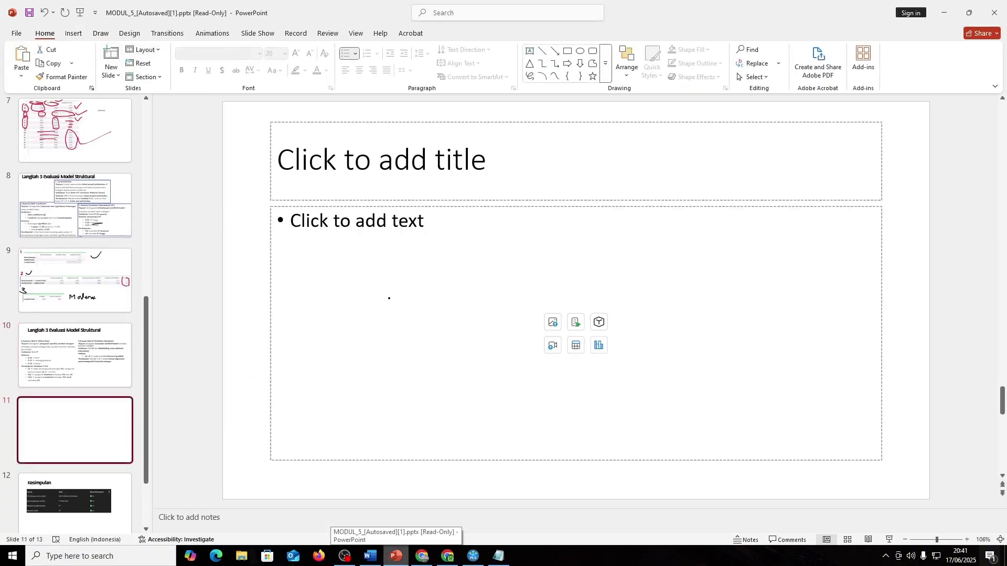
{"action": "left_click", "coordinate": [101, 34]}
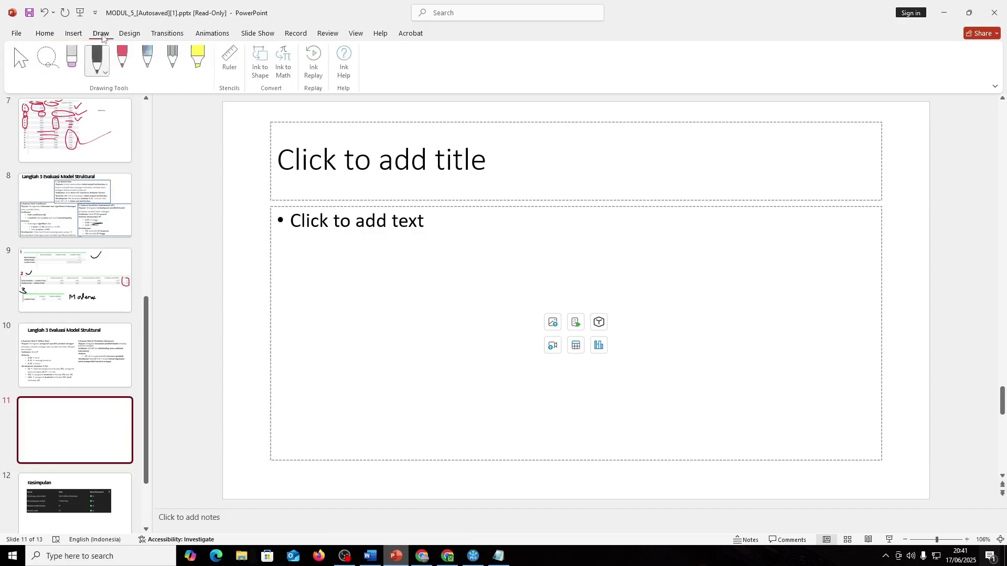
{"action": "left_click", "coordinate": [17, 33]}
{"action": "key", "text": "Escape"}
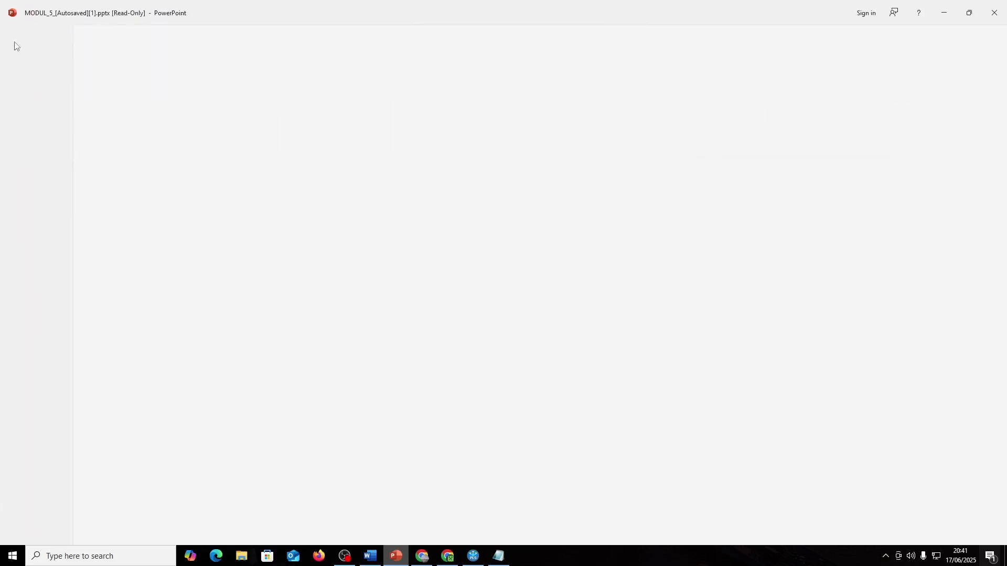
{"action": "left_click", "coordinate": [45, 33]}
{"action": "left_click_drag", "start_coordinate": [245, 111], "coordinate": [965, 475]}
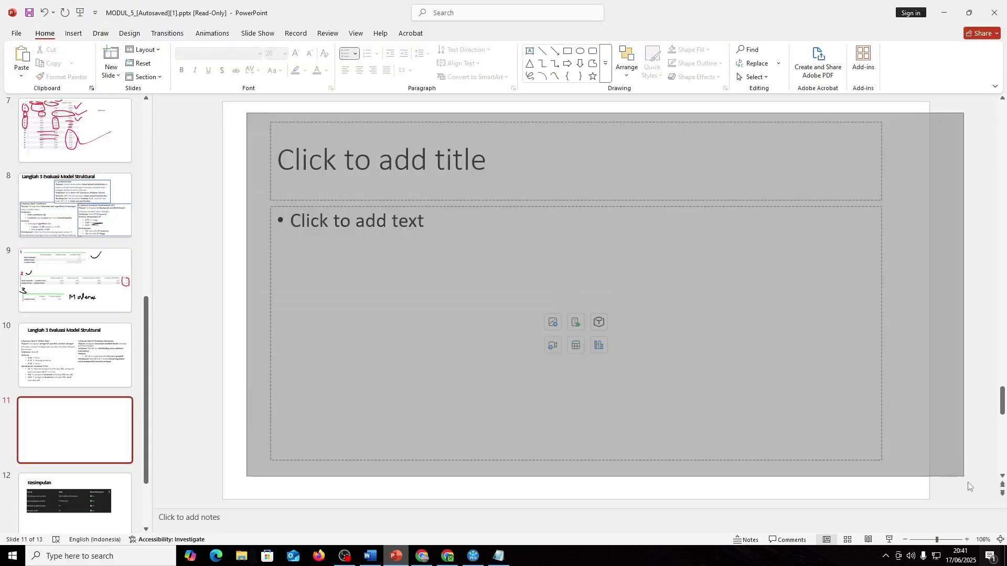
{"action": "key", "text": "Delete"}
- Paste the f-square matrix on slide 11 and position it near the top-left
{"action": "key", "text": "ctrl+v"}
{"action": "left_click_drag", "start_coordinate": [546, 283], "coordinate": [411, 152]}
{"action": "left_click", "coordinate": [94, 346]}
{"action": "left_click", "coordinate": [75, 430]}
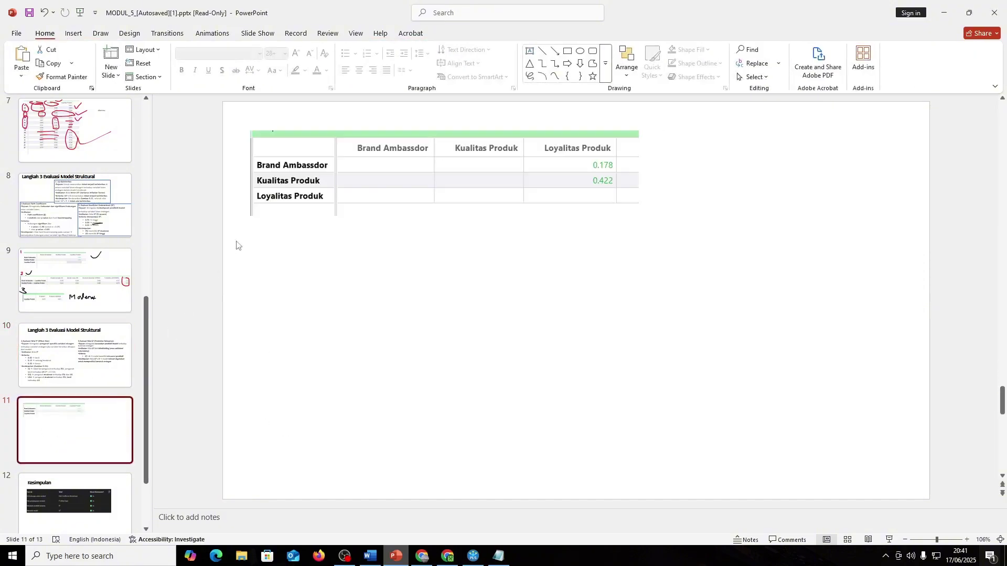
{"action": "left_click_drag", "start_coordinate": [296, 181], "coordinate": [291, 198]}
- Handwrite a black 4 above the f-square table
{"action": "left_click", "coordinate": [101, 33]}
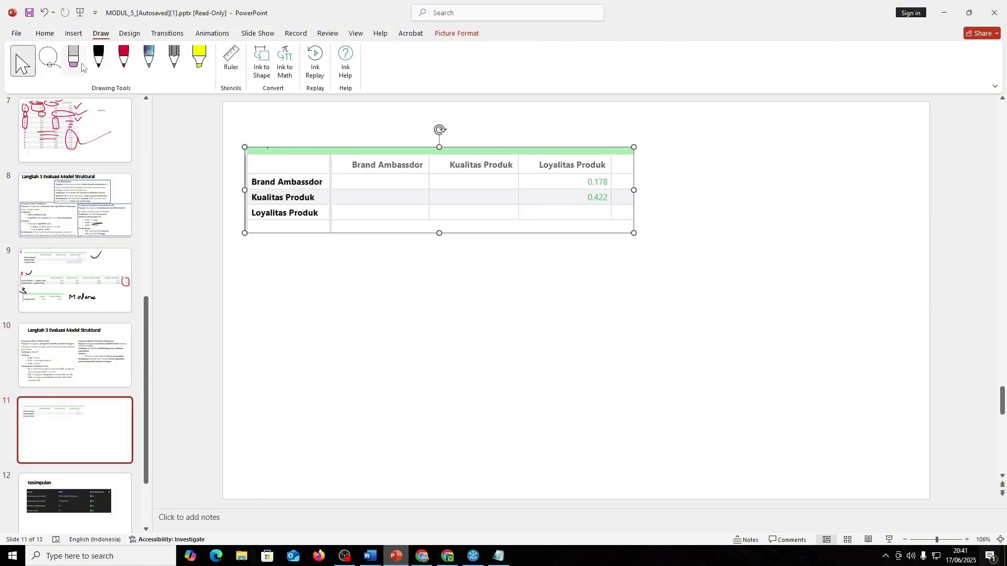
{"action": "left_click", "coordinate": [98, 59]}
{"action": "left_click_drag", "start_coordinate": [257, 111], "coordinate": [251, 142]}
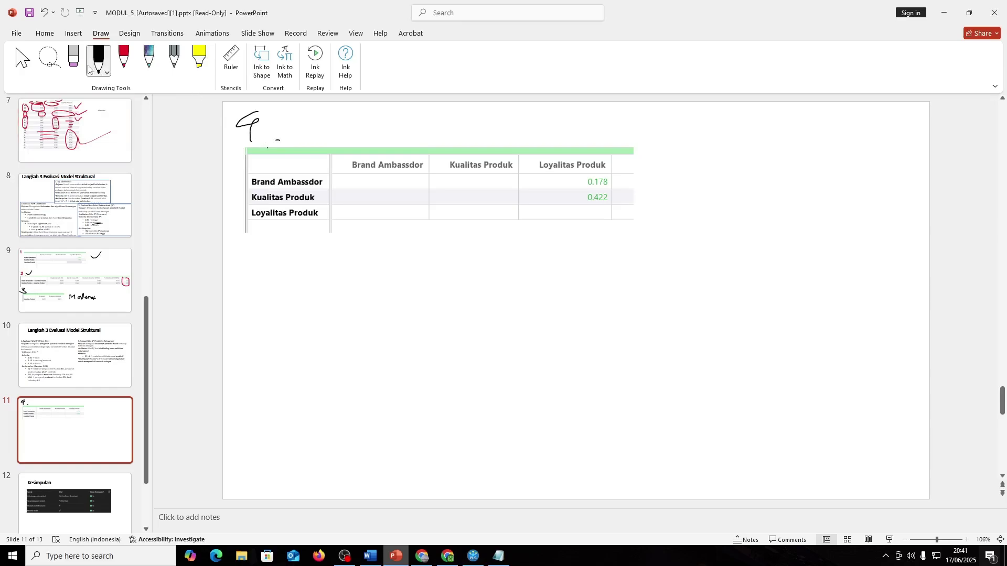
{"action": "left_click", "coordinate": [23, 59]}
{"action": "left_click", "coordinate": [84, 371]}
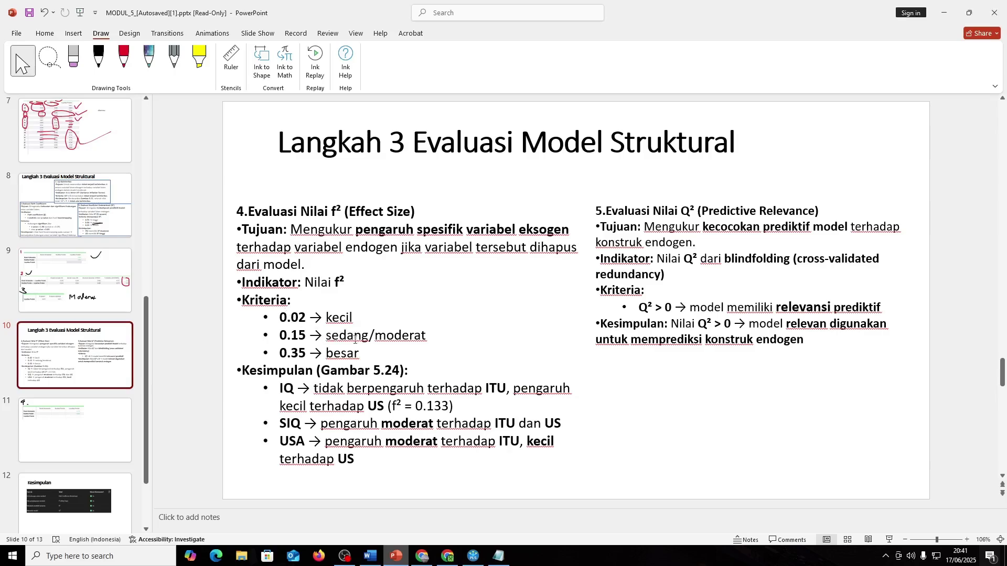
- Compare the SmartPLS f-square matrix with the slides and bring up slide 11
{"action": "key", "text": "alt+Tab"}
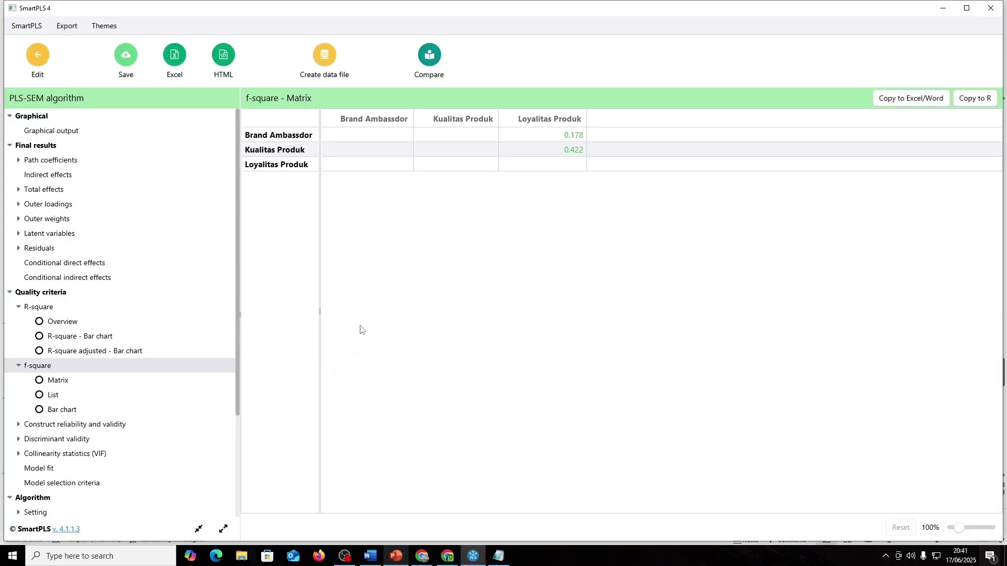
{"action": "key", "text": "alt+Tab"}
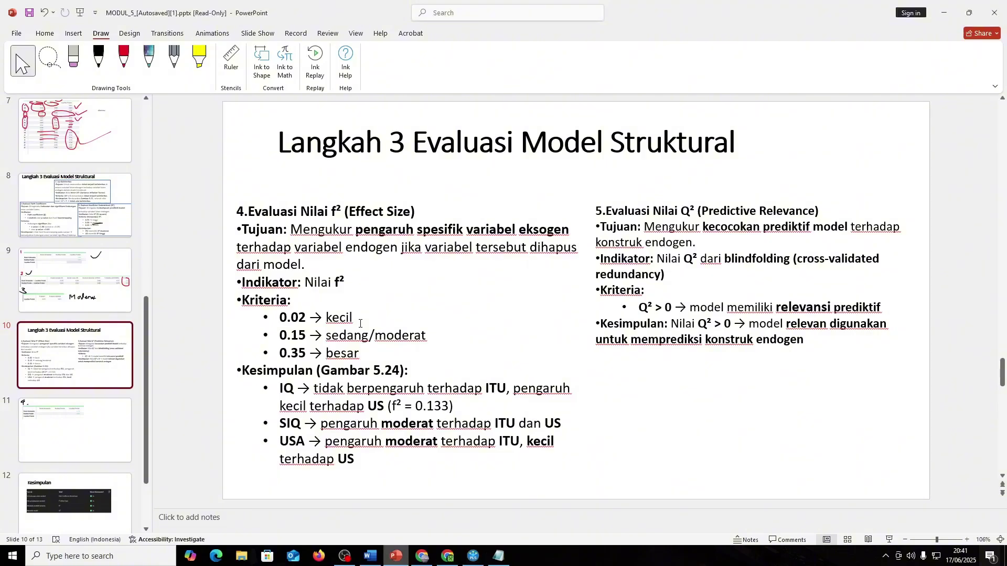
{"action": "key", "text": "alt+Tab"}
{"action": "key", "text": "alt+Tab"}
{"action": "key", "text": "alt+Tab"}
{"action": "key", "text": "alt+Tab"}
{"action": "key", "text": "alt+Tab"}
{"action": "key", "text": "alt+Tab"}
{"action": "key", "text": "Page_Down"}
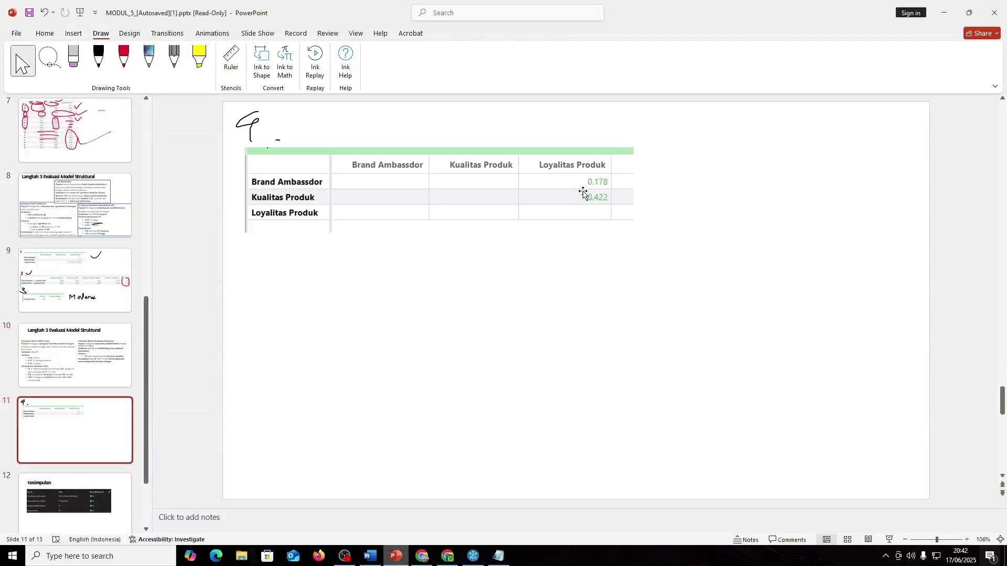
{"action": "key", "text": "Page_Up"}
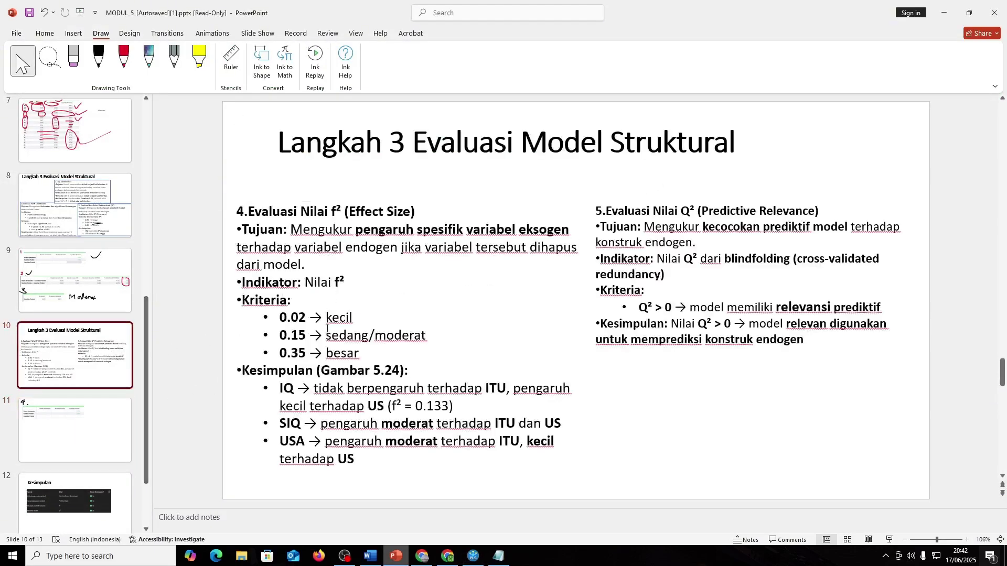
{"action": "left_click", "coordinate": [74, 434]}
{"action": "key", "text": "Up"}
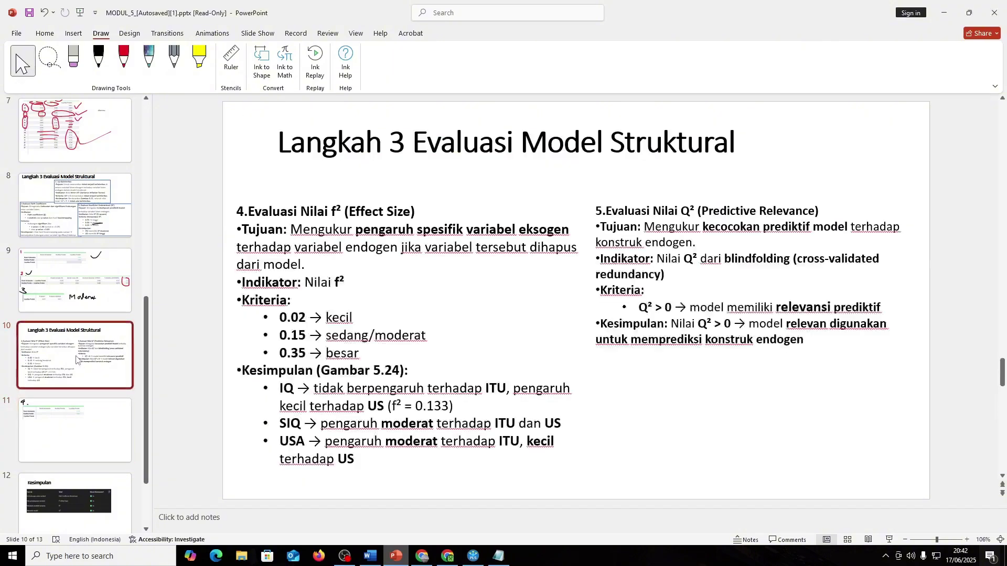
{"action": "left_click", "coordinate": [72, 448]}
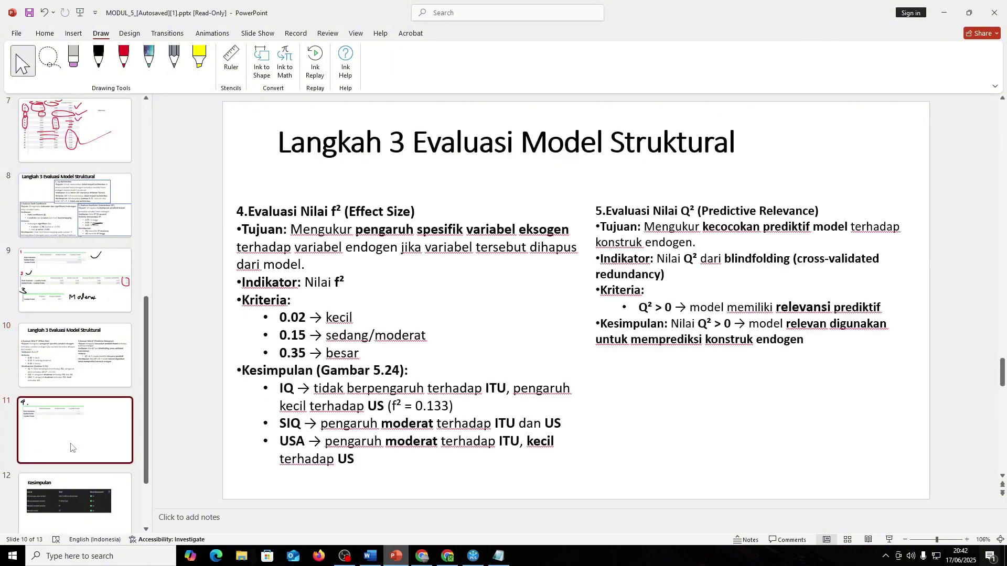
- Handwrite a 5 in black pen below the f-square table on slide 11
{"action": "left_click", "coordinate": [98, 59]}
{"action": "mouse_move", "coordinate": [272, 261]}
{"action": "left_mouse_down"}
{"action": "mouse_move", "coordinate": [260, 282]}
{"action": "mouse_move", "coordinate": [318, 265]}
{"action": "left_mouse_up"}
{"action": "left_click", "coordinate": [22, 58]}
{"action": "left_click", "coordinate": [45, 33]}
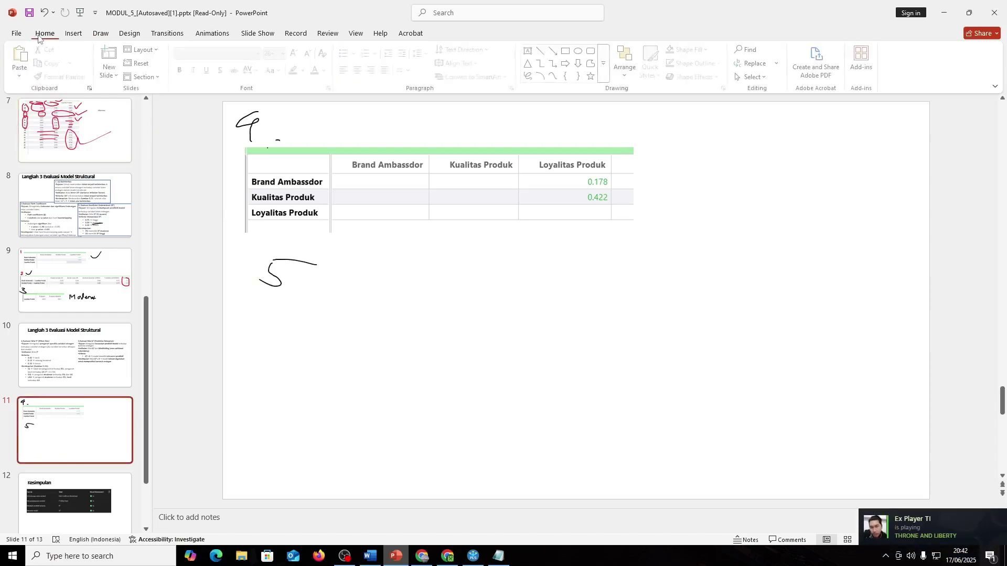
{"action": "left_click", "coordinate": [61, 372]}
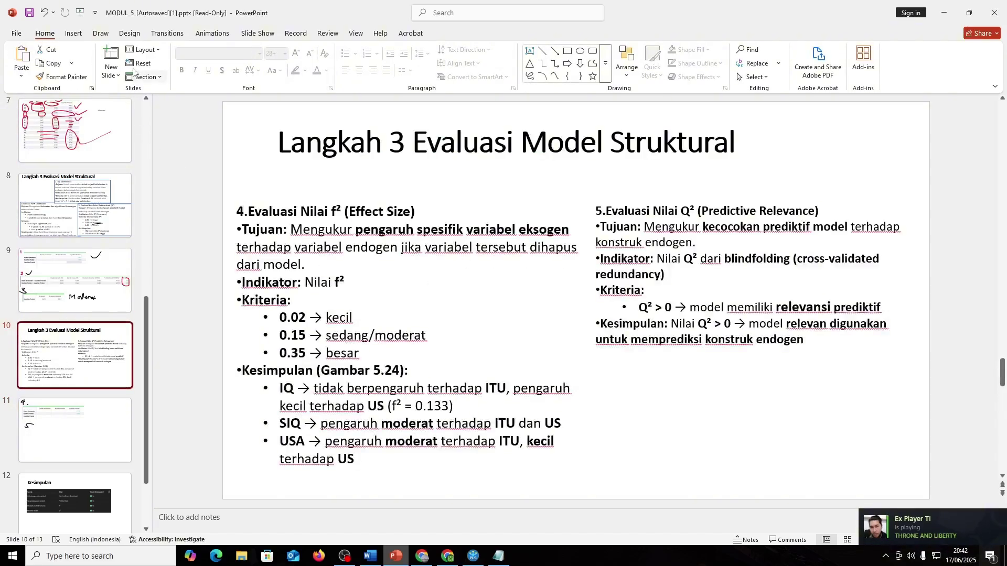
{"action": "key", "text": "Down"}
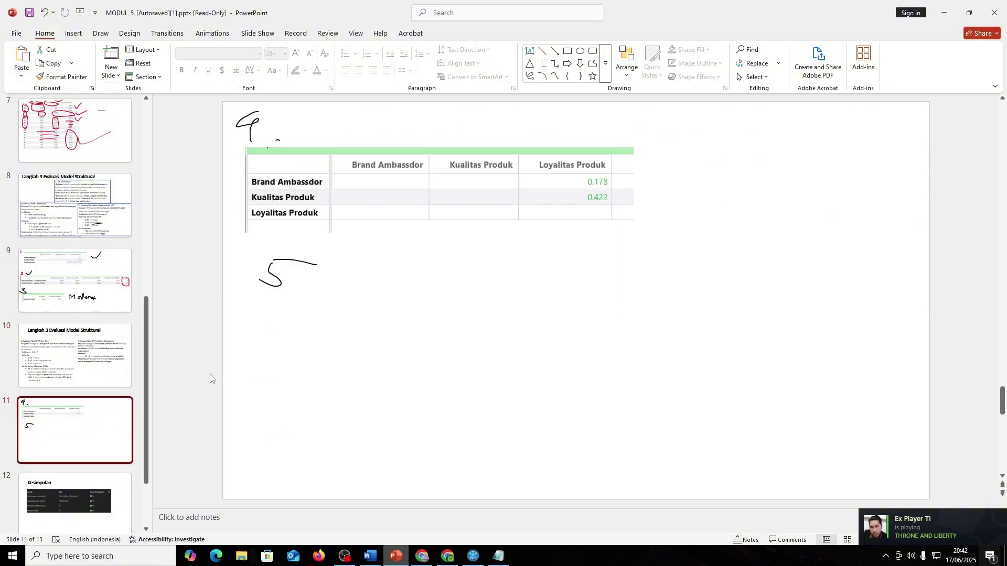
- Collapse the f-square results group in SmartPLS
{"action": "key", "text": "alt+Tab"}
{"action": "scroll", "coordinate": [135, 400], "scroll_direction": "down", "scroll_amount": 3}
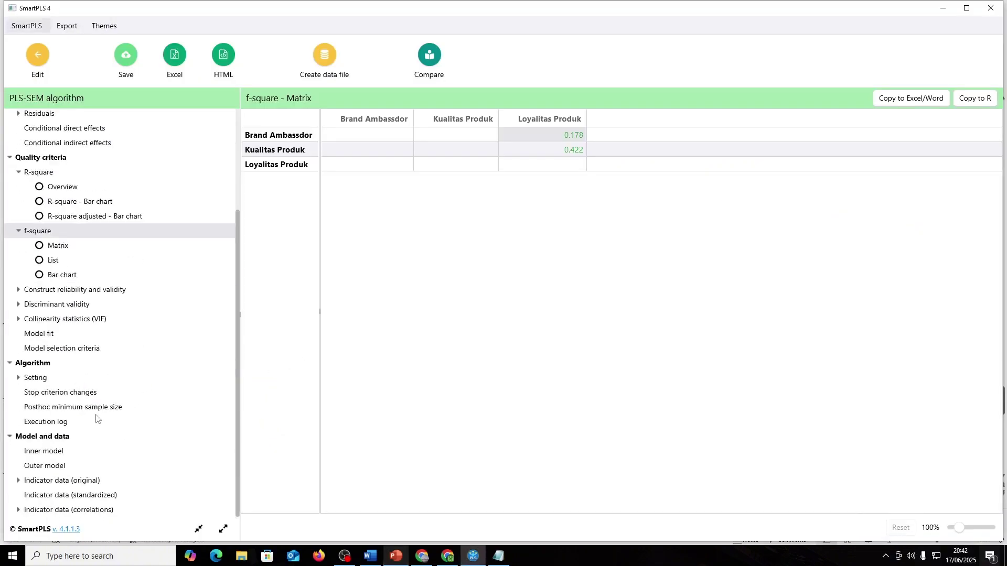
{"action": "left_click", "coordinate": [19, 231]}
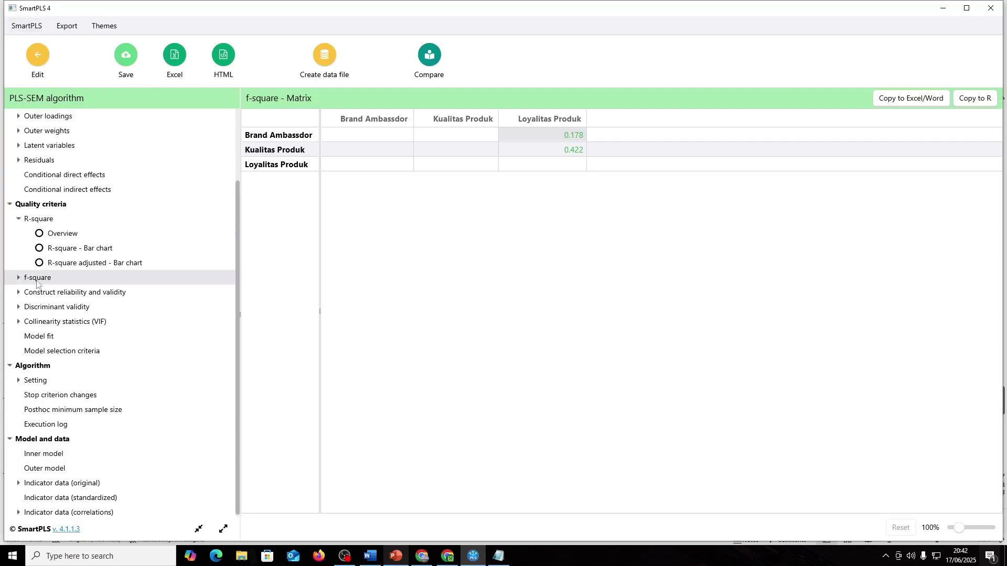
{"action": "scroll", "coordinate": [74, 356], "scroll_direction": "up", "scroll_amount": 2}
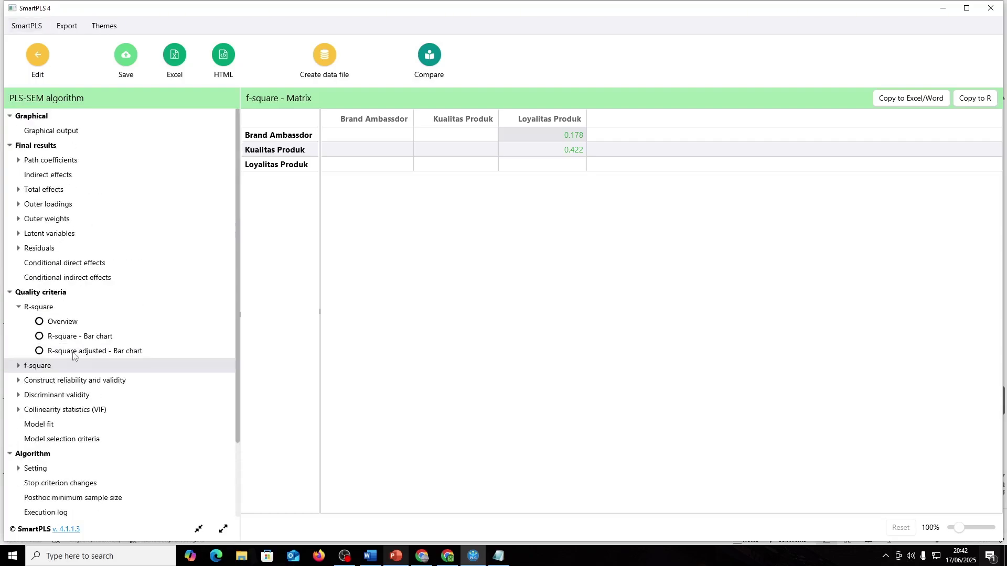
- Collapse the R-square results, review slide 10's Q² criteria, and return to SmartPLS
{"action": "left_click", "coordinate": [21, 307]}
{"action": "key", "text": "alt+Tab"}
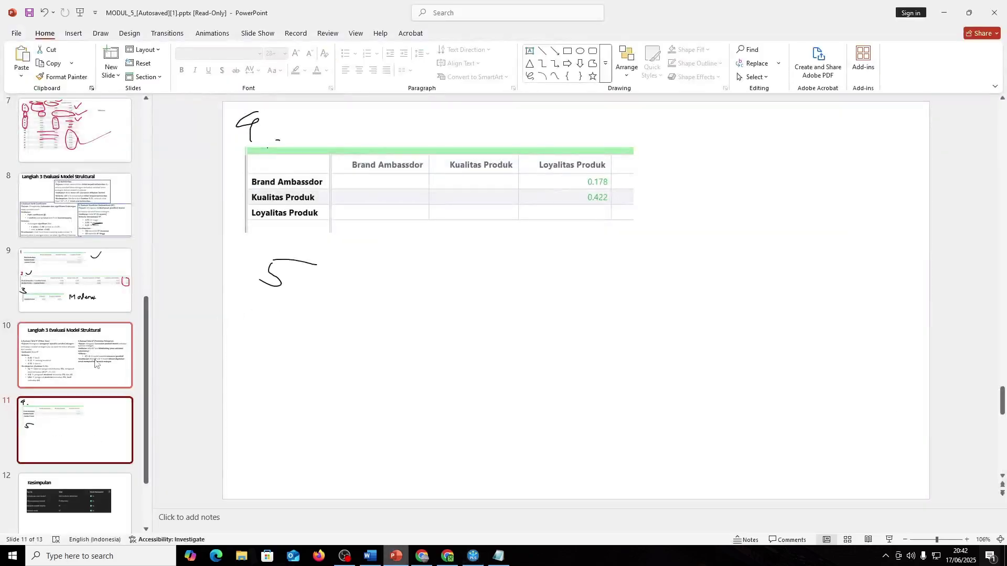
{"action": "left_click", "coordinate": [79, 362]}
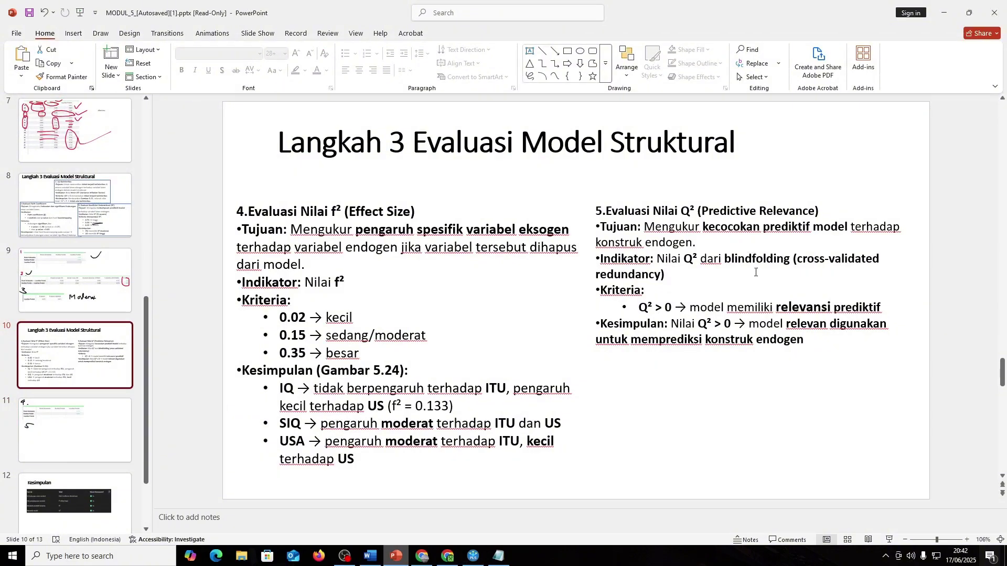
{"action": "key", "text": "alt+Tab"}
- Run a PLSpredict / CVPAT calculation from the model diagram
{"action": "left_click", "coordinate": [40, 59]}
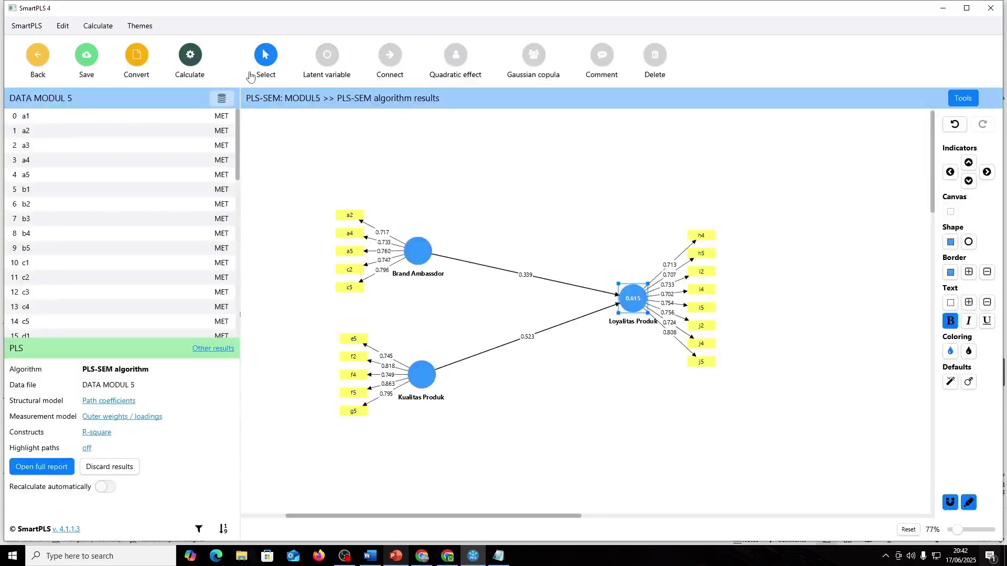
{"action": "left_click", "coordinate": [189, 55]}
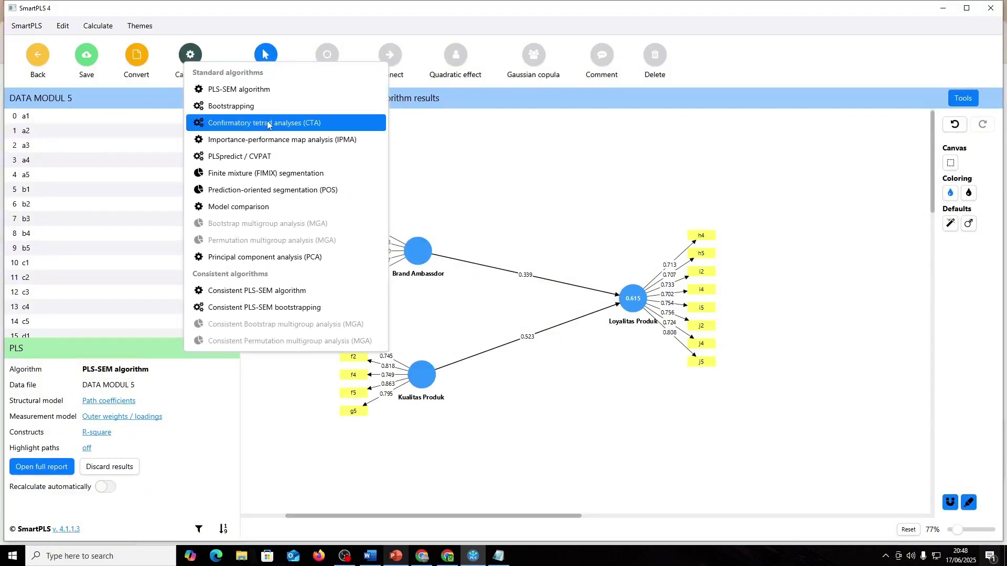
{"action": "left_click", "coordinate": [283, 156]}
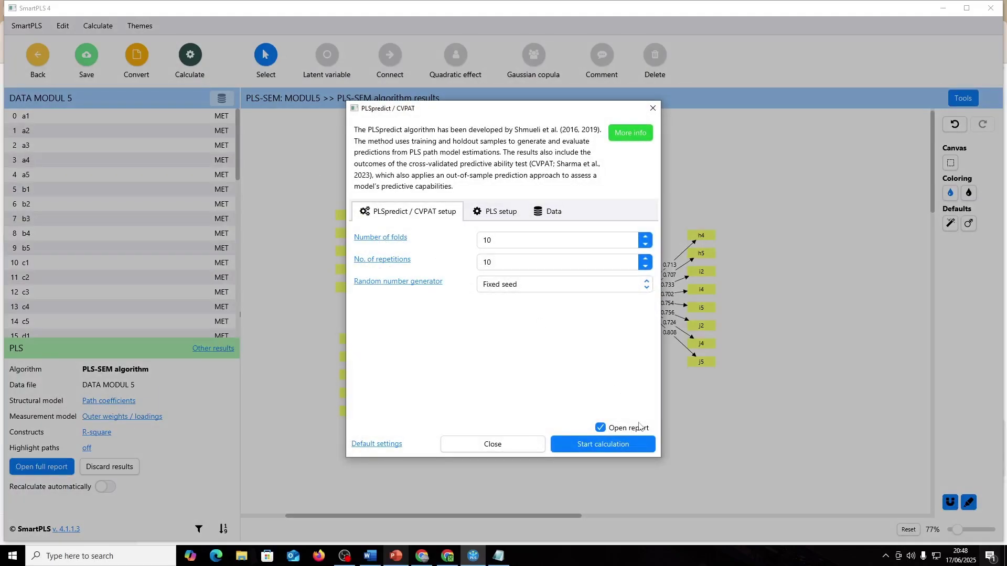
{"action": "left_click", "coordinate": [618, 444]}
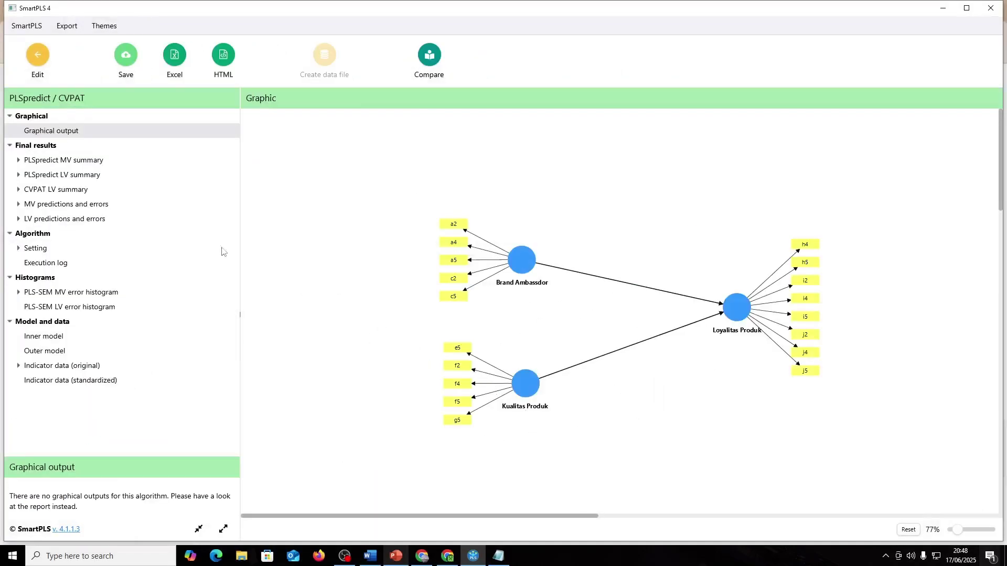
- Review the PLSpredict and CVPAT summaries showing Loyalitas Produk Q²predict 0.600
{"action": "left_click", "coordinate": [105, 165]}
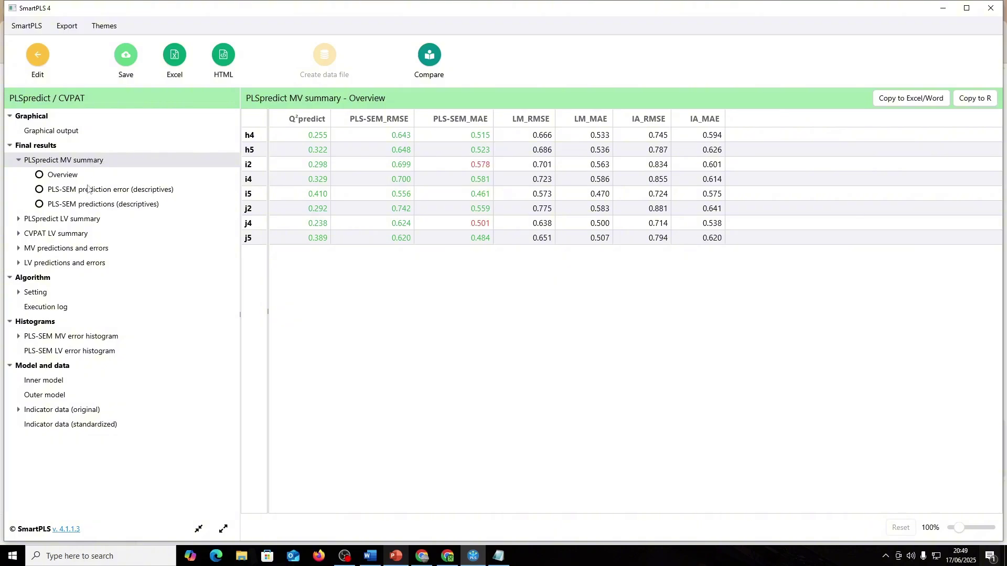
{"action": "left_click", "coordinate": [76, 234]}
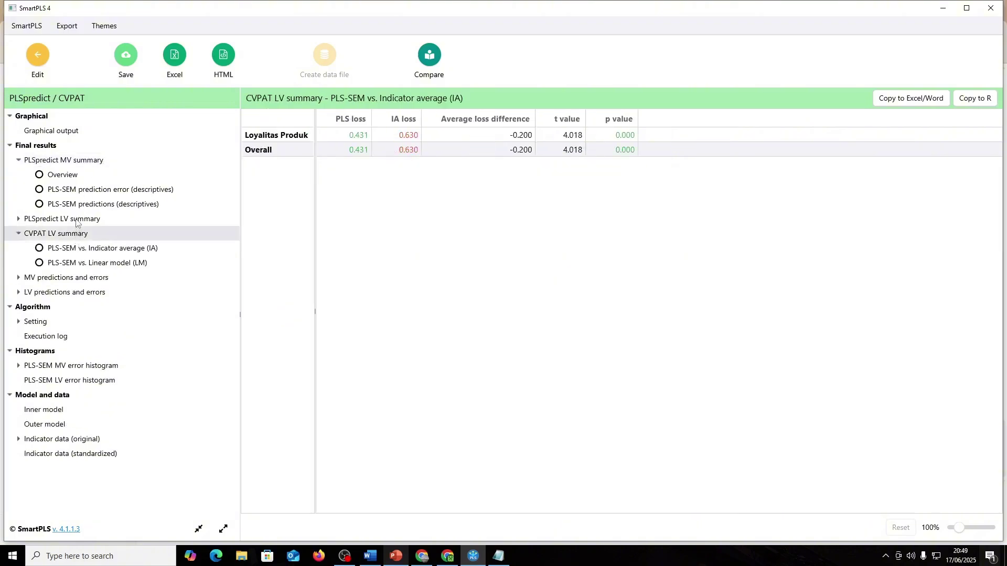
{"action": "left_click", "coordinate": [71, 220]}
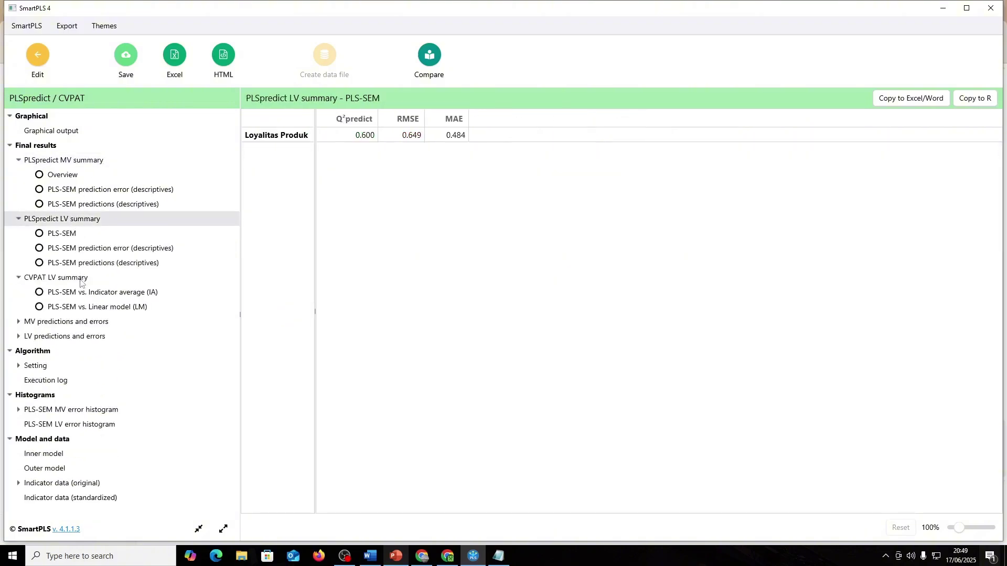
{"action": "left_click", "coordinate": [72, 337]}
{"action": "scroll", "coordinate": [91, 378], "scroll_direction": "down", "scroll_amount": 1}
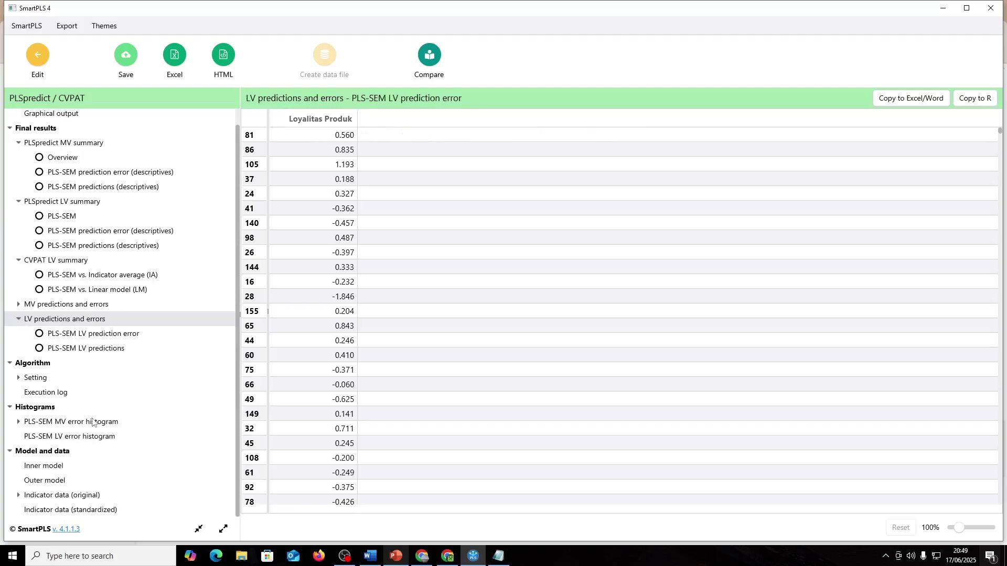
{"action": "scroll", "coordinate": [64, 456], "scroll_direction": "up", "scroll_amount": 1}
{"action": "left_click", "coordinate": [33, 68]}
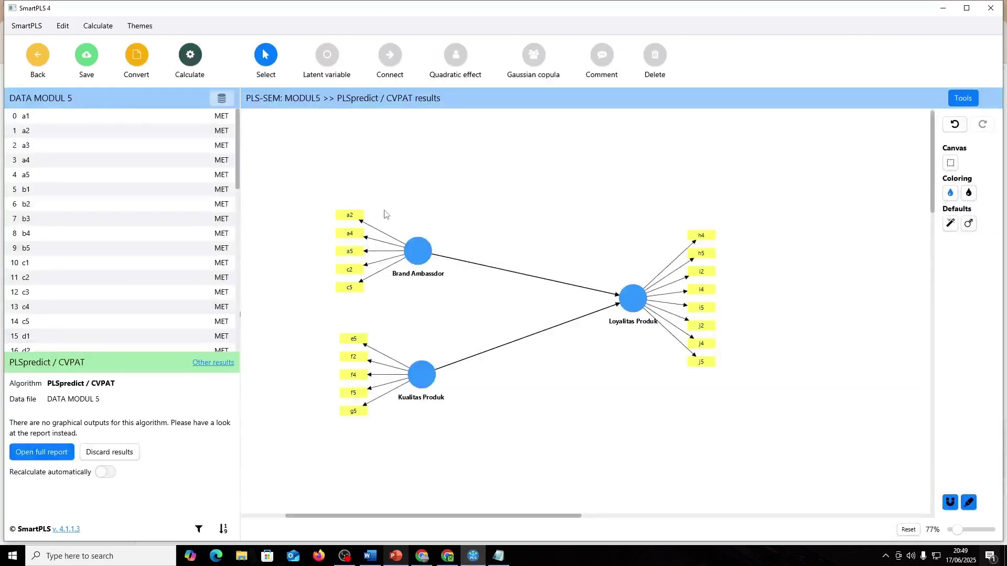
{"action": "key", "text": "alt+Tab"}
{"action": "key", "text": "alt+Tab"}
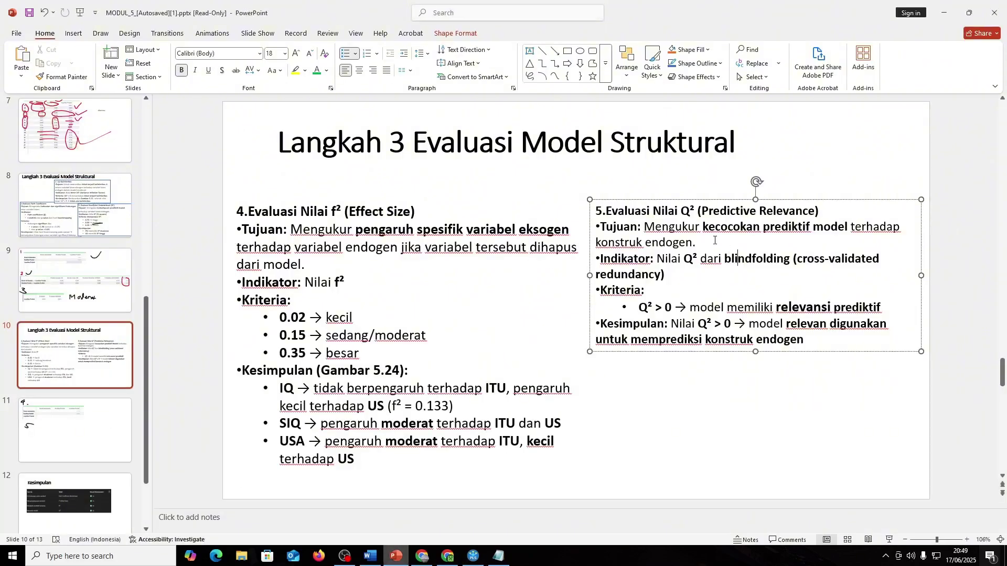
- Add a 'BELUM ADA' text box on slide 11 below the handwritten 5
{"action": "left_click", "coordinate": [60, 446]}
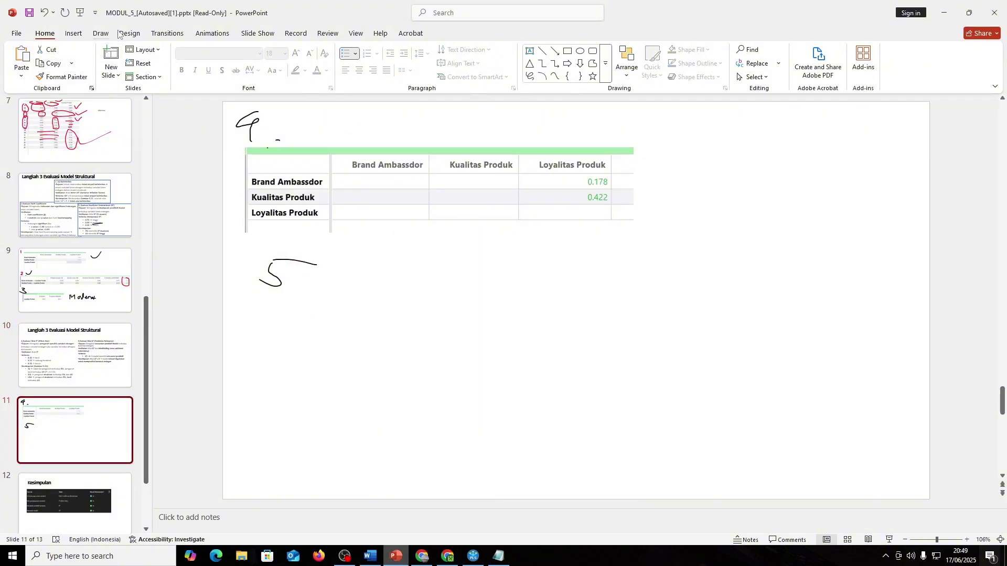
{"action": "left_click", "coordinate": [74, 33]}
{"action": "left_click", "coordinate": [45, 33]}
{"action": "left_click", "coordinate": [530, 51]}
{"action": "left_click", "coordinate": [377, 305]}
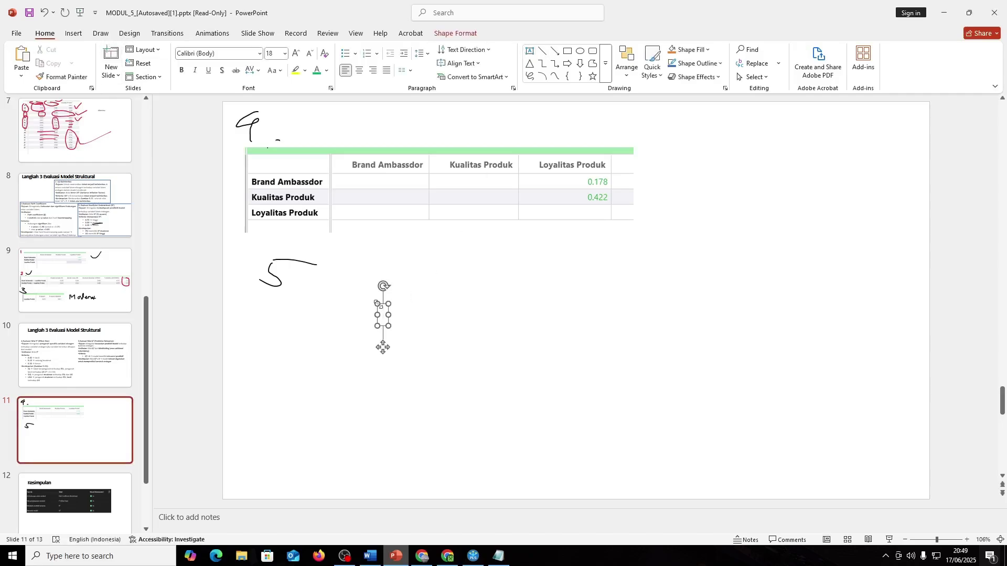
{"action": "type", "text": "BELUM ADA"}
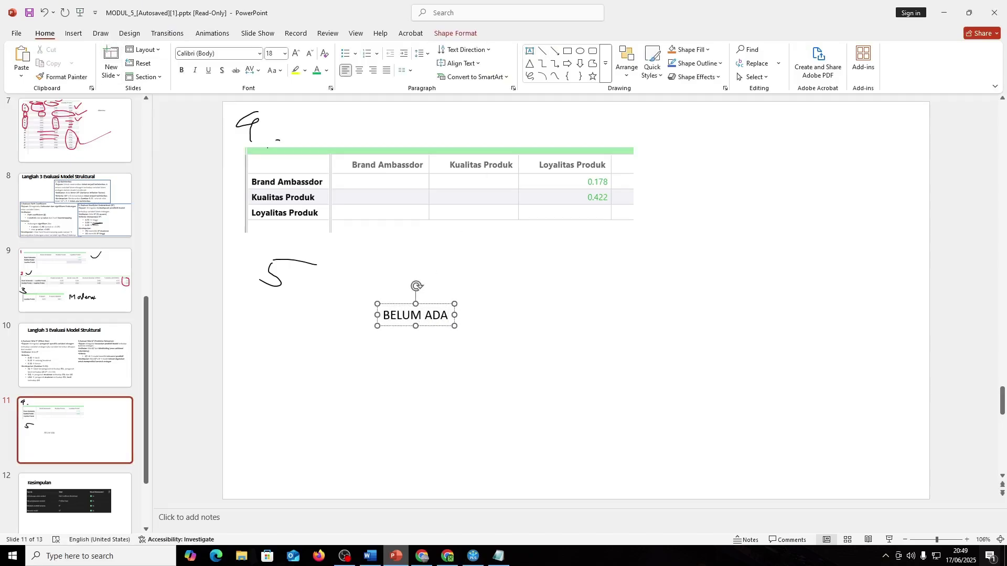
{"action": "scroll", "coordinate": [262, 308], "scroll_direction": "up", "scroll_amount": 1}
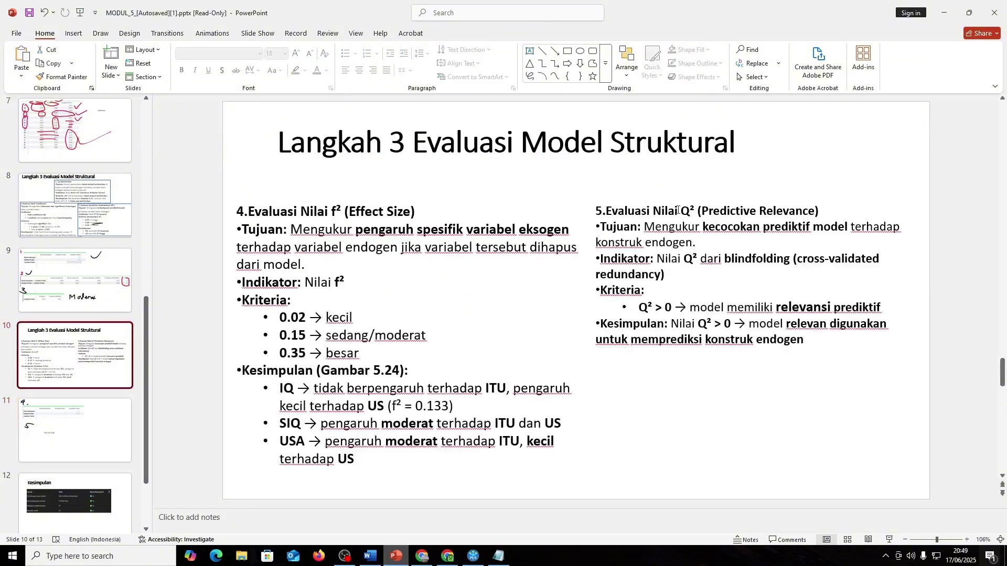
- Check the ChatGPT blindfolding advice, then open and dismiss SmartPLS's algorithm list
{"action": "key", "text": "alt+Tab"}
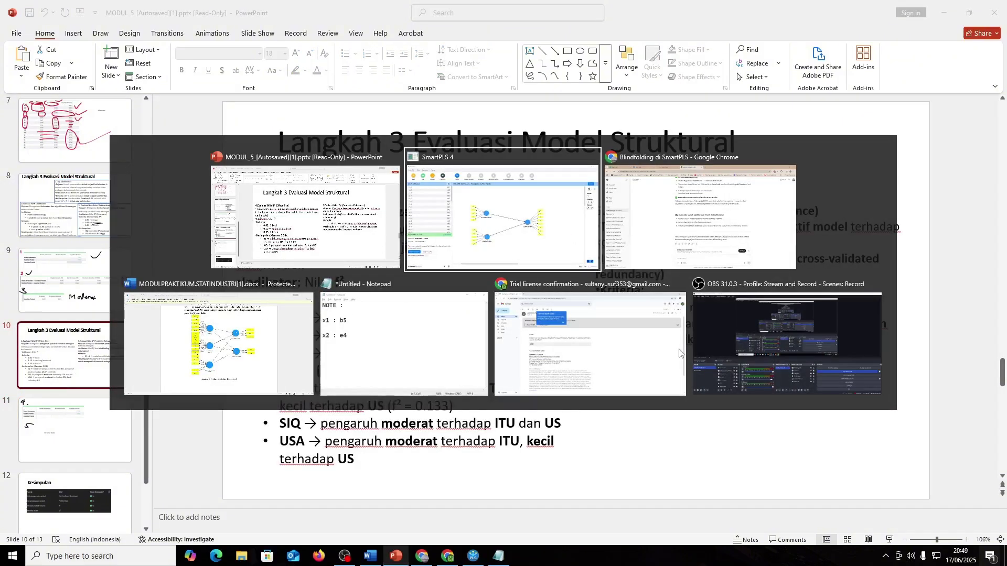
{"action": "key", "text": "alt+Tab"}
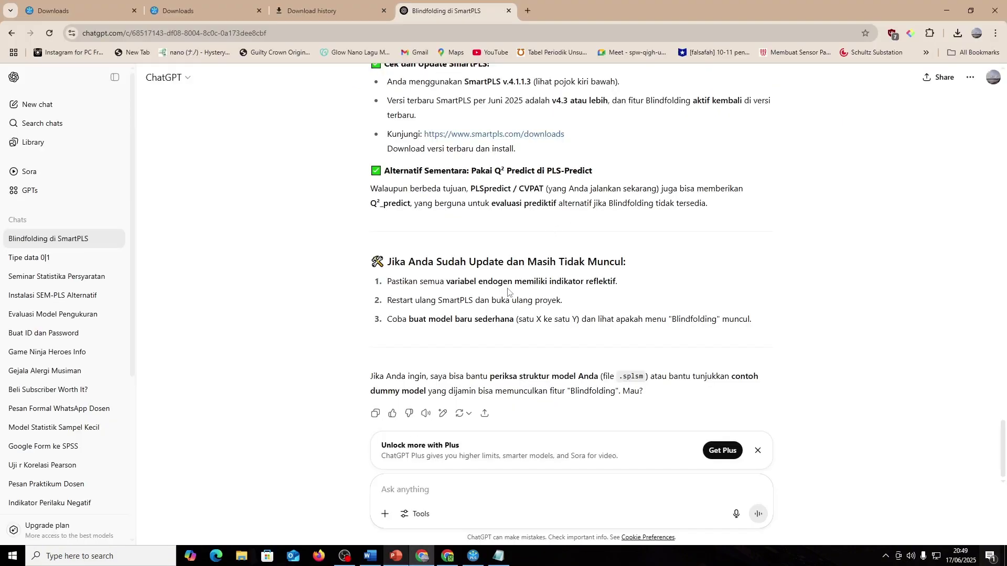
{"action": "key", "text": "alt+Tab"}
{"action": "key", "text": "alt+Tab"}
{"action": "key", "text": "alt+Tab"}
{"action": "key", "text": "alt+Tab"}
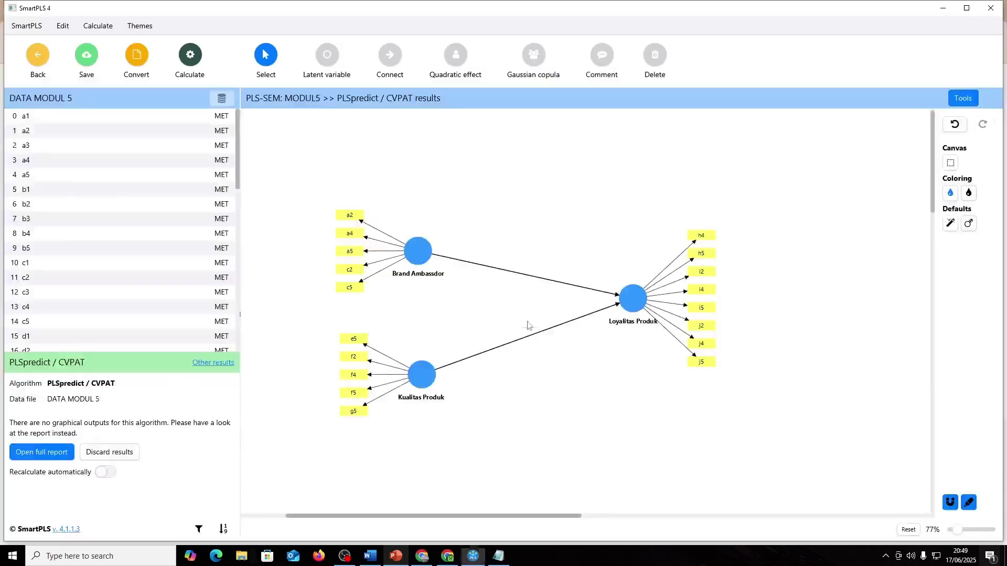
{"action": "left_click", "coordinate": [191, 54]}
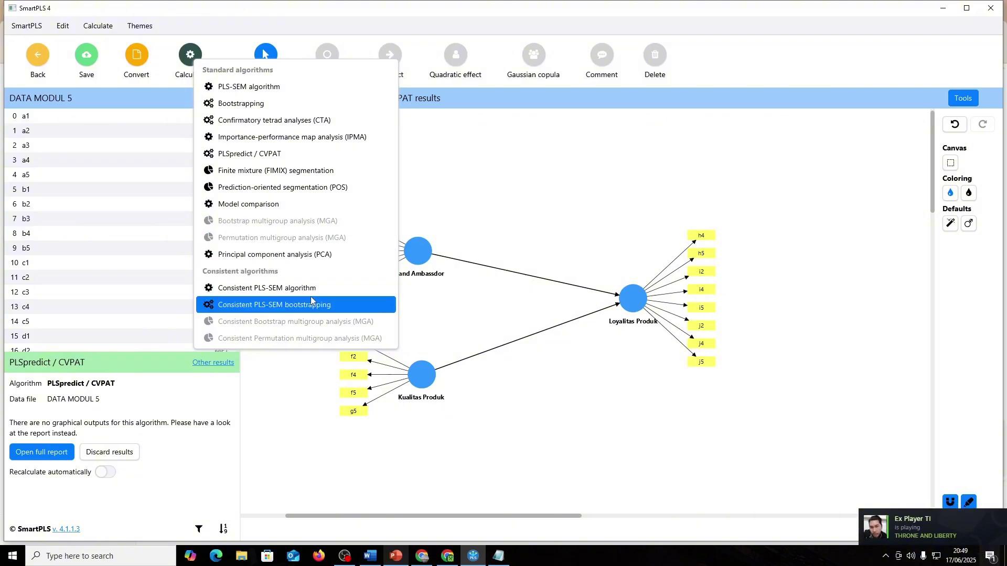
{"action": "left_click", "coordinate": [490, 197]}
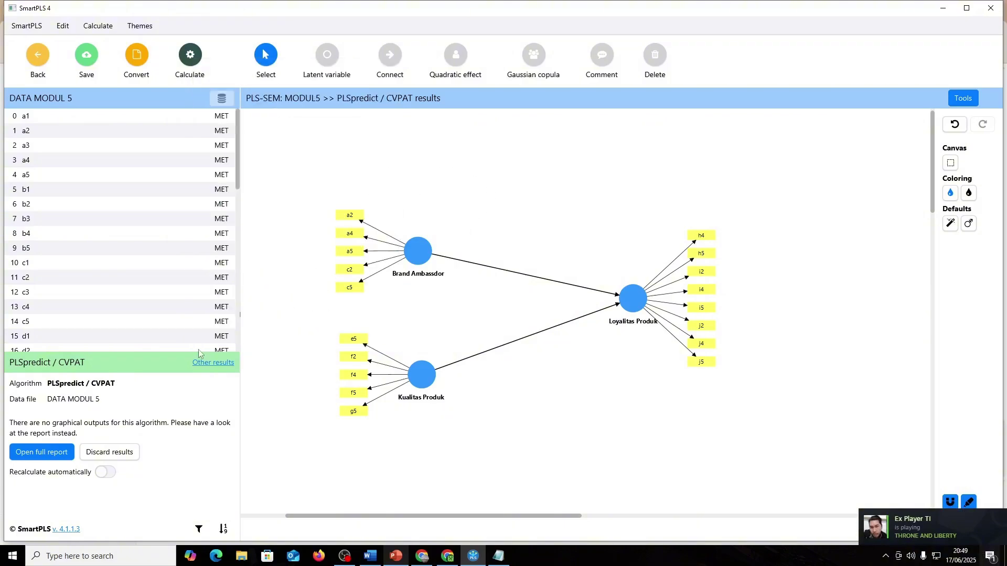
- Revisit the ChatGPT conversation, then close the SmartPLS model with Alt+F4
{"action": "key", "text": "alt+Tab"}
{"action": "key", "text": "alt+Tab"}
{"action": "key", "text": "Tab"}
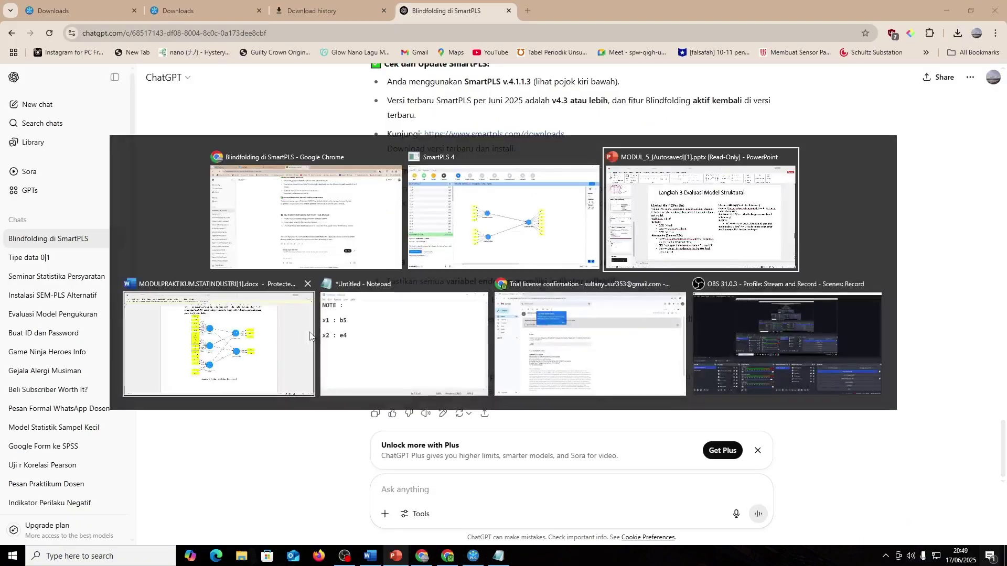
{"action": "key", "text": "alt+Tab"}
{"action": "key", "text": "Tab"}
{"action": "key", "text": "alt+Tab"}
{"action": "key", "text": "Tab"}
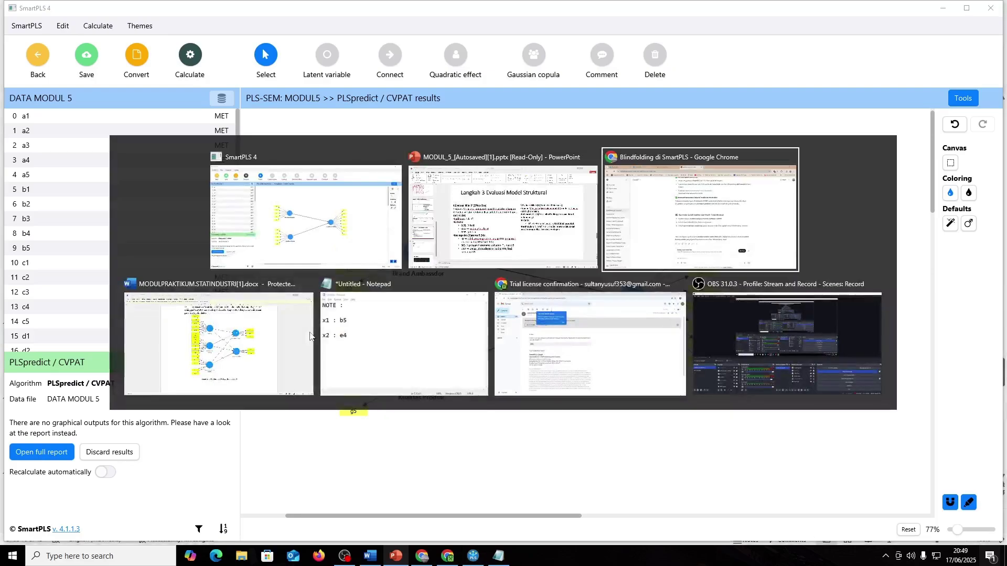
{"action": "key", "text": "Tab"}
{"action": "key", "text": "Tab"}
{"action": "key", "text": "Tab"}
{"action": "key", "text": "Tab"}
{"action": "key", "text": "Tab"}
{"action": "key", "text": "Tab"}
{"action": "key", "text": "Tab"}
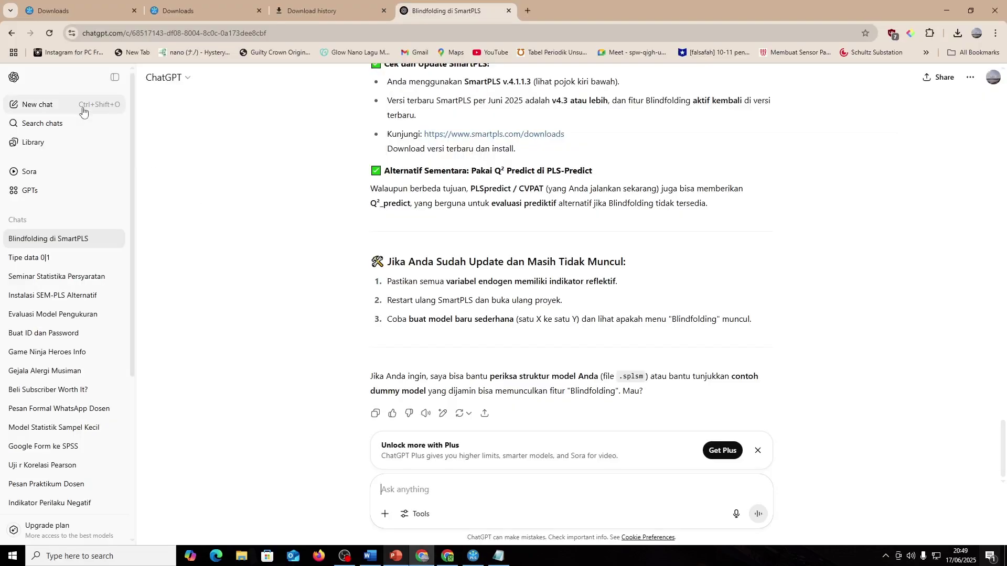
{"action": "key", "text": "alt+Tab"}
{"action": "key", "text": "alt+F4"}
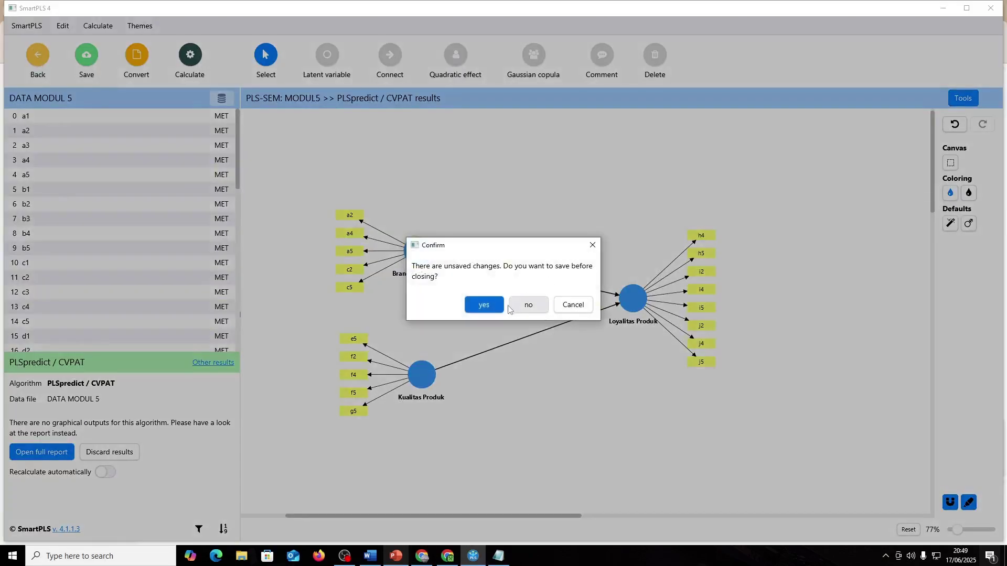
- Answer the save prompt and reopen the MODUL5 path model
{"action": "left_click", "coordinate": [494, 302]}
{"action": "double_click", "coordinate": [107, 156]}
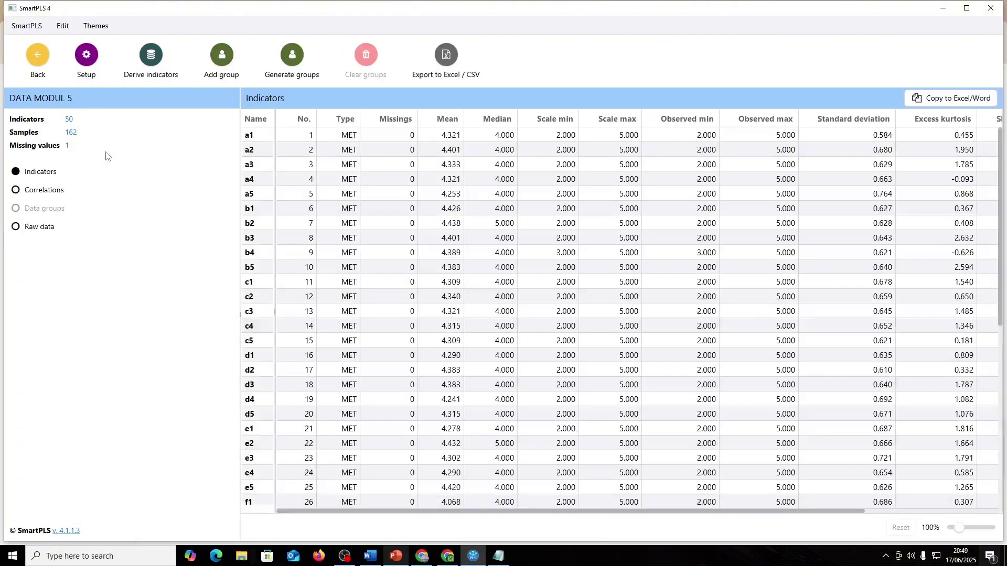
{"action": "left_click", "coordinate": [37, 56]}
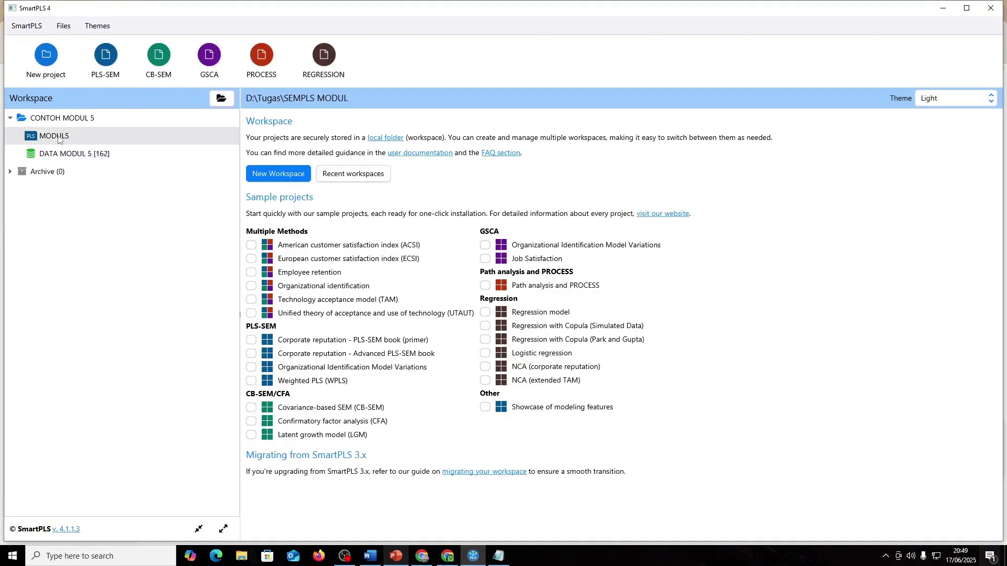
{"action": "double_click", "coordinate": [58, 137]}
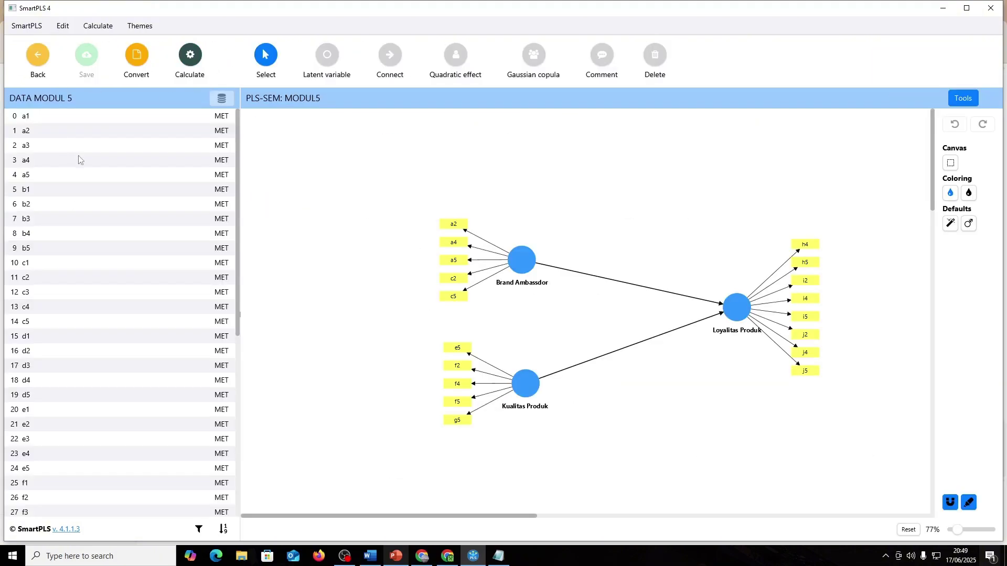
- Run the PLS-SEM algorithm on MODUL5 and return to the model editor
{"action": "left_click", "coordinate": [199, 63]}
{"action": "left_click", "coordinate": [256, 89]}
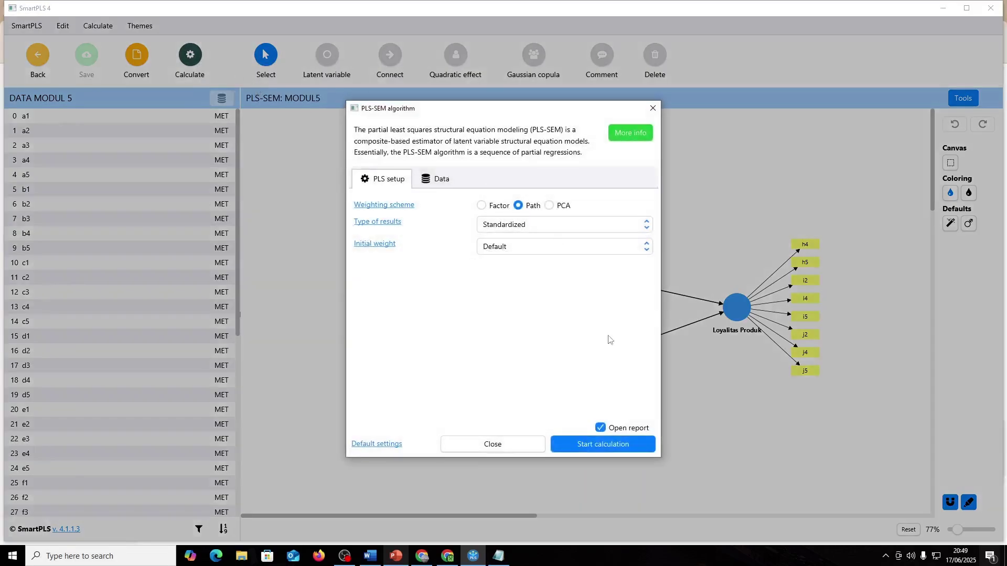
{"action": "left_click", "coordinate": [420, 181]}
{"action": "left_click", "coordinate": [388, 179]}
{"action": "left_click", "coordinate": [583, 443]}
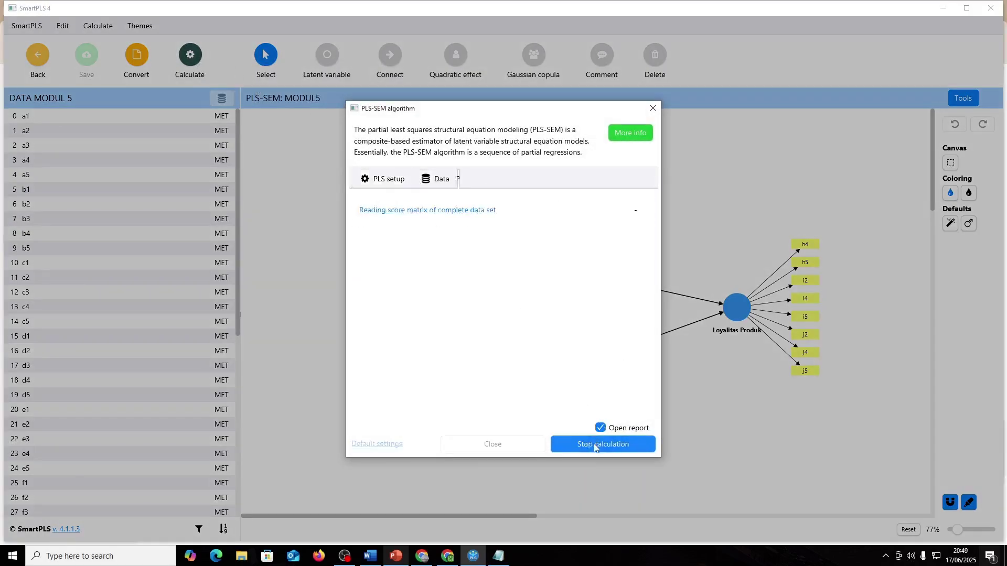
{"action": "left_click", "coordinate": [38, 55]}
- Run bootstrapping with 5000 subsamples and Most important (faster) results
{"action": "left_click", "coordinate": [191, 55]}
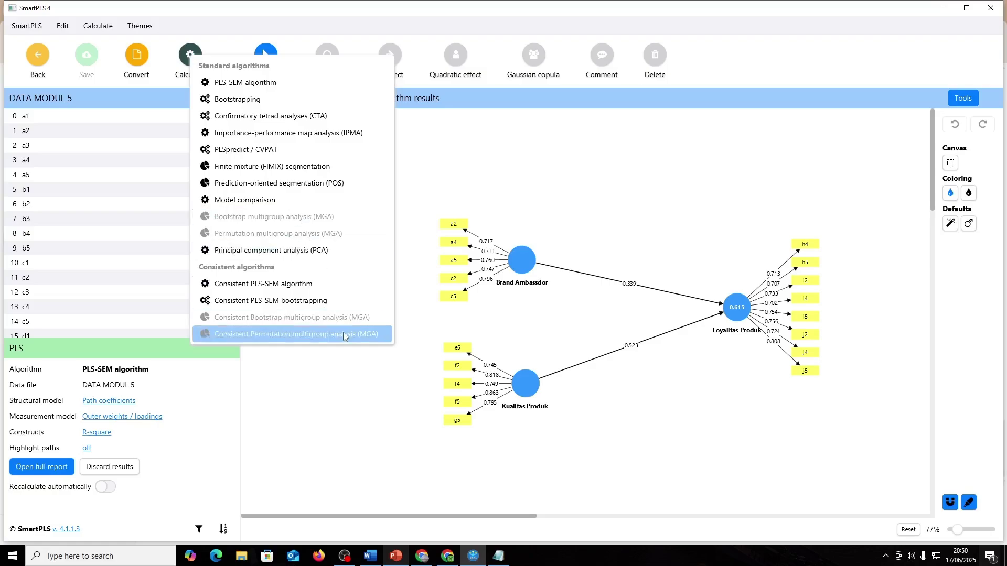
{"action": "left_click", "coordinate": [262, 101]}
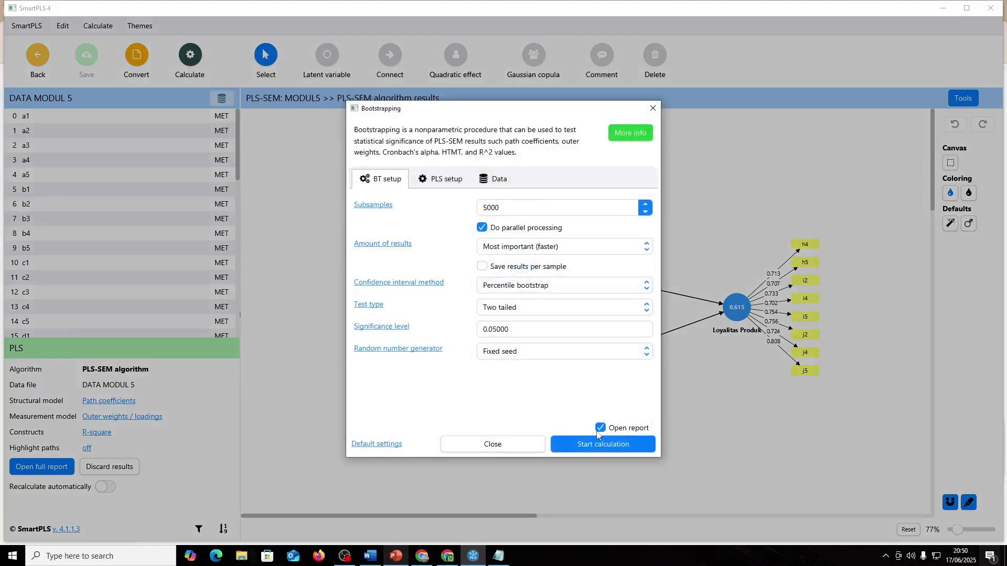
{"action": "left_click", "coordinate": [425, 181]}
{"action": "left_click", "coordinate": [397, 182]}
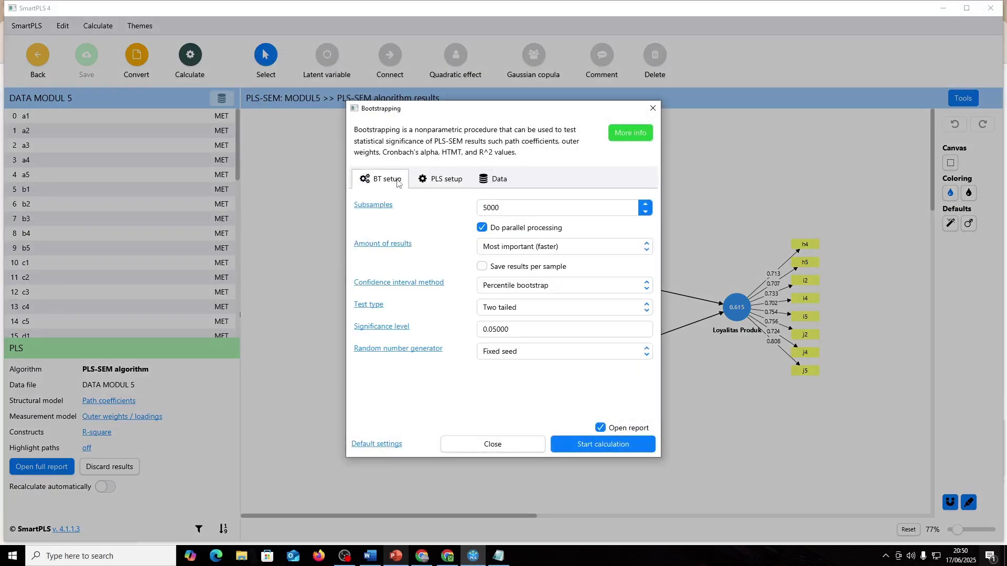
{"action": "left_click", "coordinate": [459, 181]}
{"action": "left_click", "coordinate": [501, 179]}
{"action": "left_click", "coordinate": [455, 179]}
{"action": "left_click", "coordinate": [391, 183]}
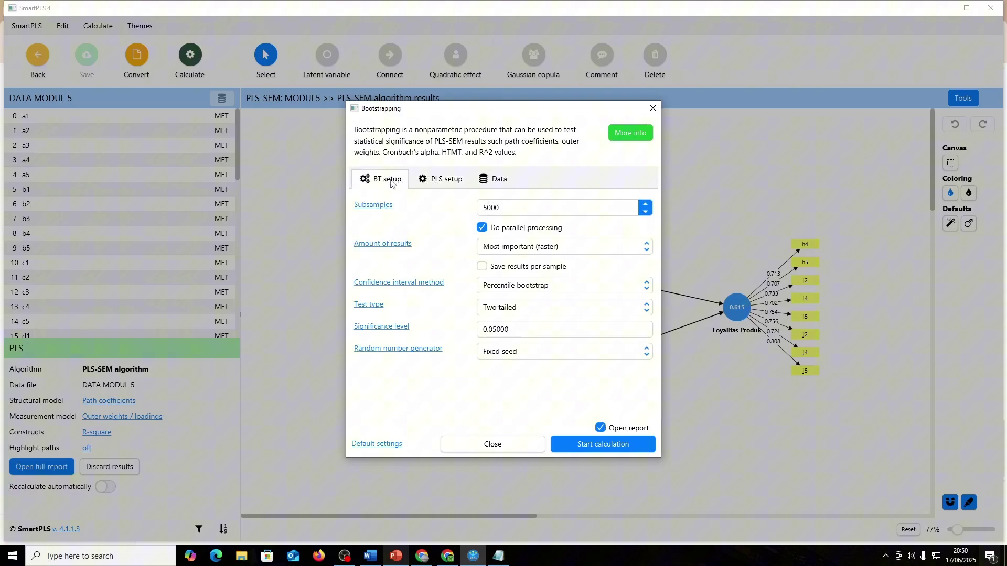
{"action": "left_click", "coordinate": [540, 253]}
{"action": "left_click", "coordinate": [540, 254]}
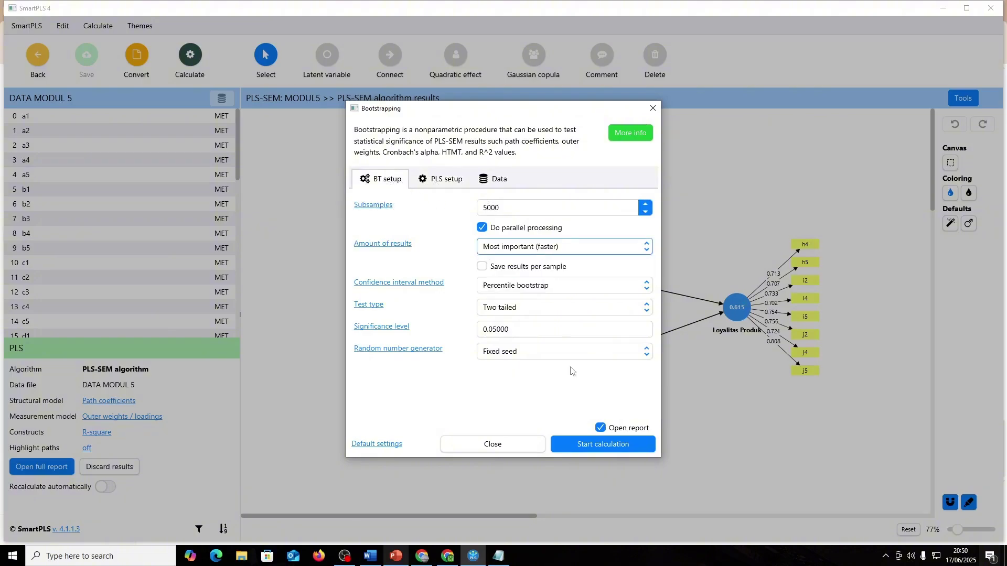
{"action": "left_click", "coordinate": [587, 445]}
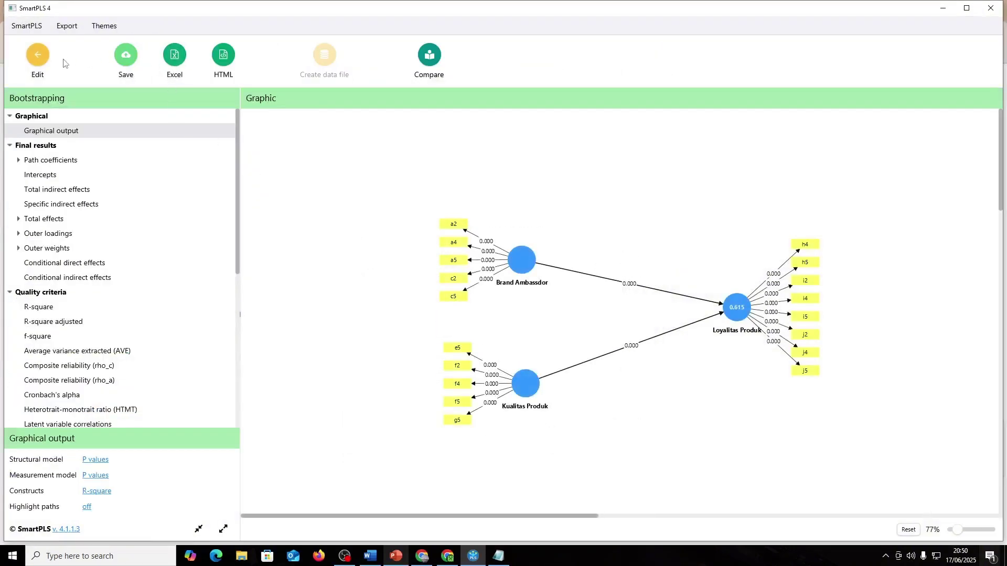
- Return to the model view, dismiss the algorithm list, and switch to PowerPoint
{"action": "left_click", "coordinate": [38, 56]}
{"action": "left_click", "coordinate": [190, 55]}
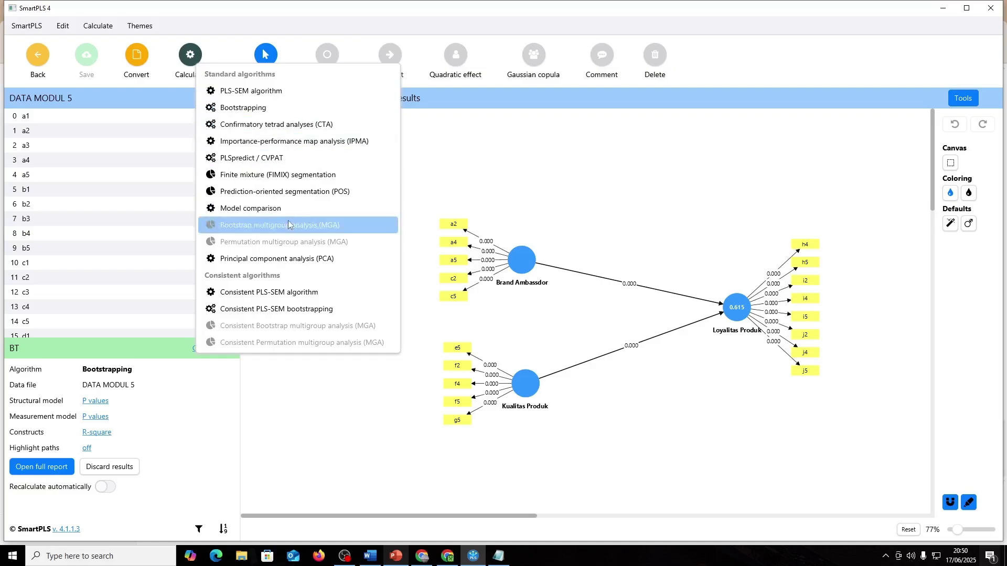
{"action": "left_click", "coordinate": [584, 174]}
{"action": "key", "text": "alt+Tab"}
{"action": "key", "text": "alt+Tab"}
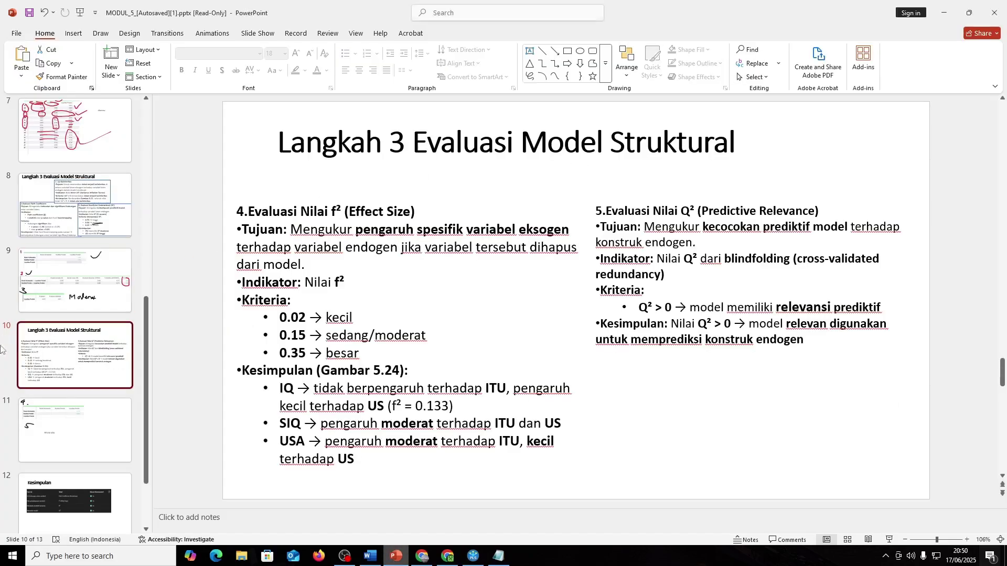
- Review slide 11's BELUM ADA note, then show slide 12, the Kesimpulan table
{"action": "left_click", "coordinate": [45, 422]}
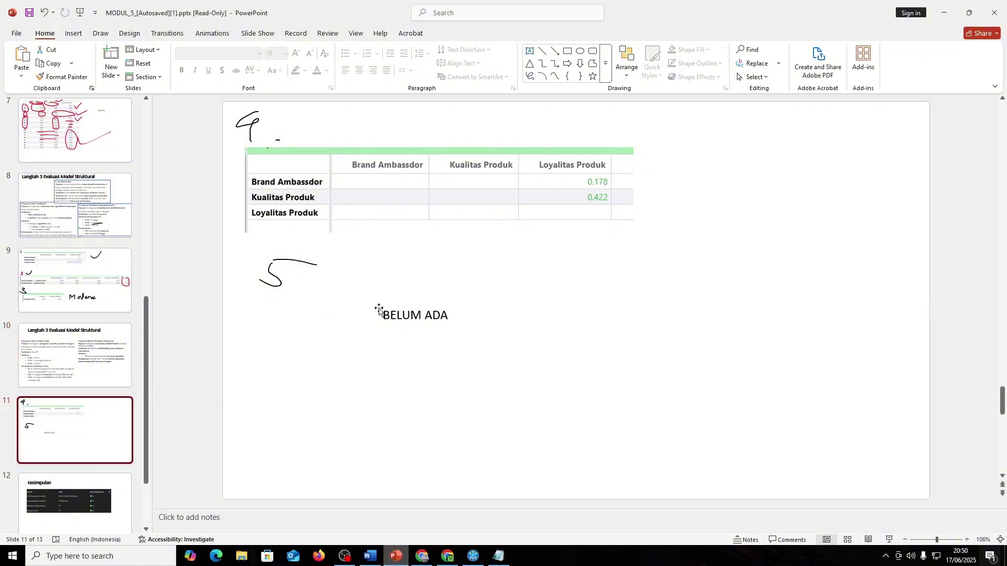
{"action": "left_click_drag", "start_coordinate": [78, 367], "coordinate": [90, 399]}
{"action": "left_click", "coordinate": [90, 404]}
{"action": "scroll", "coordinate": [94, 409], "scroll_direction": "down", "scroll_amount": 2}
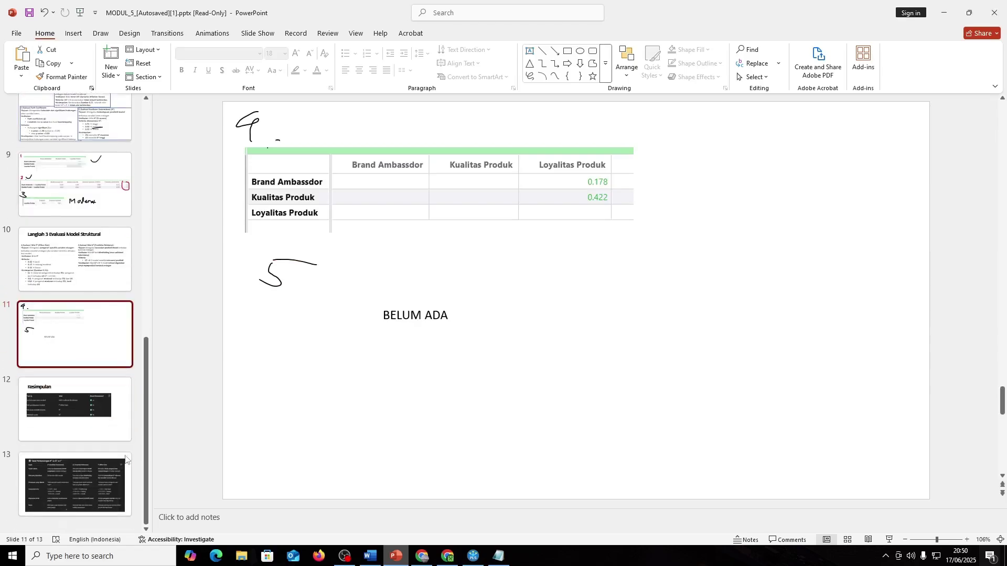
{"action": "left_click", "coordinate": [107, 416]}
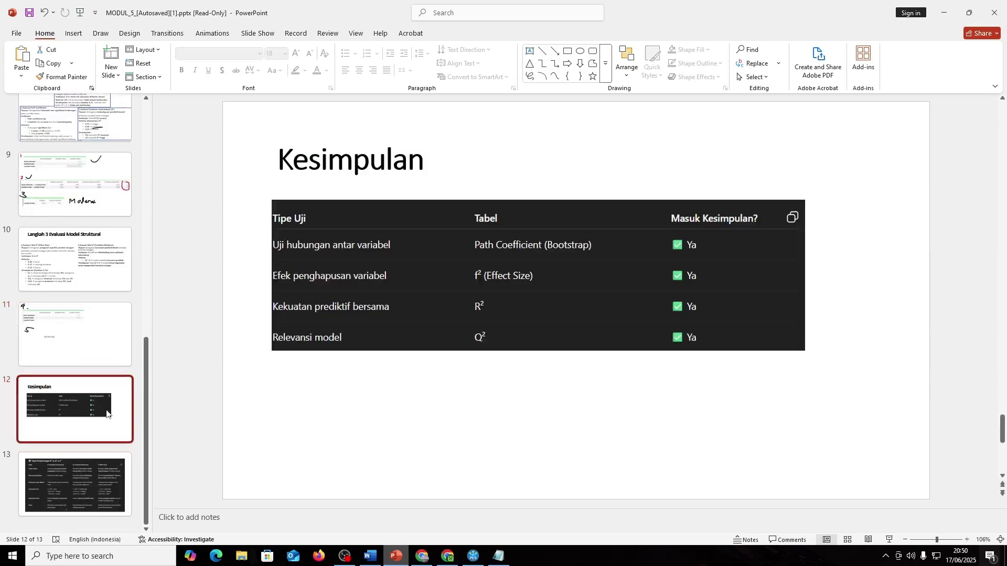